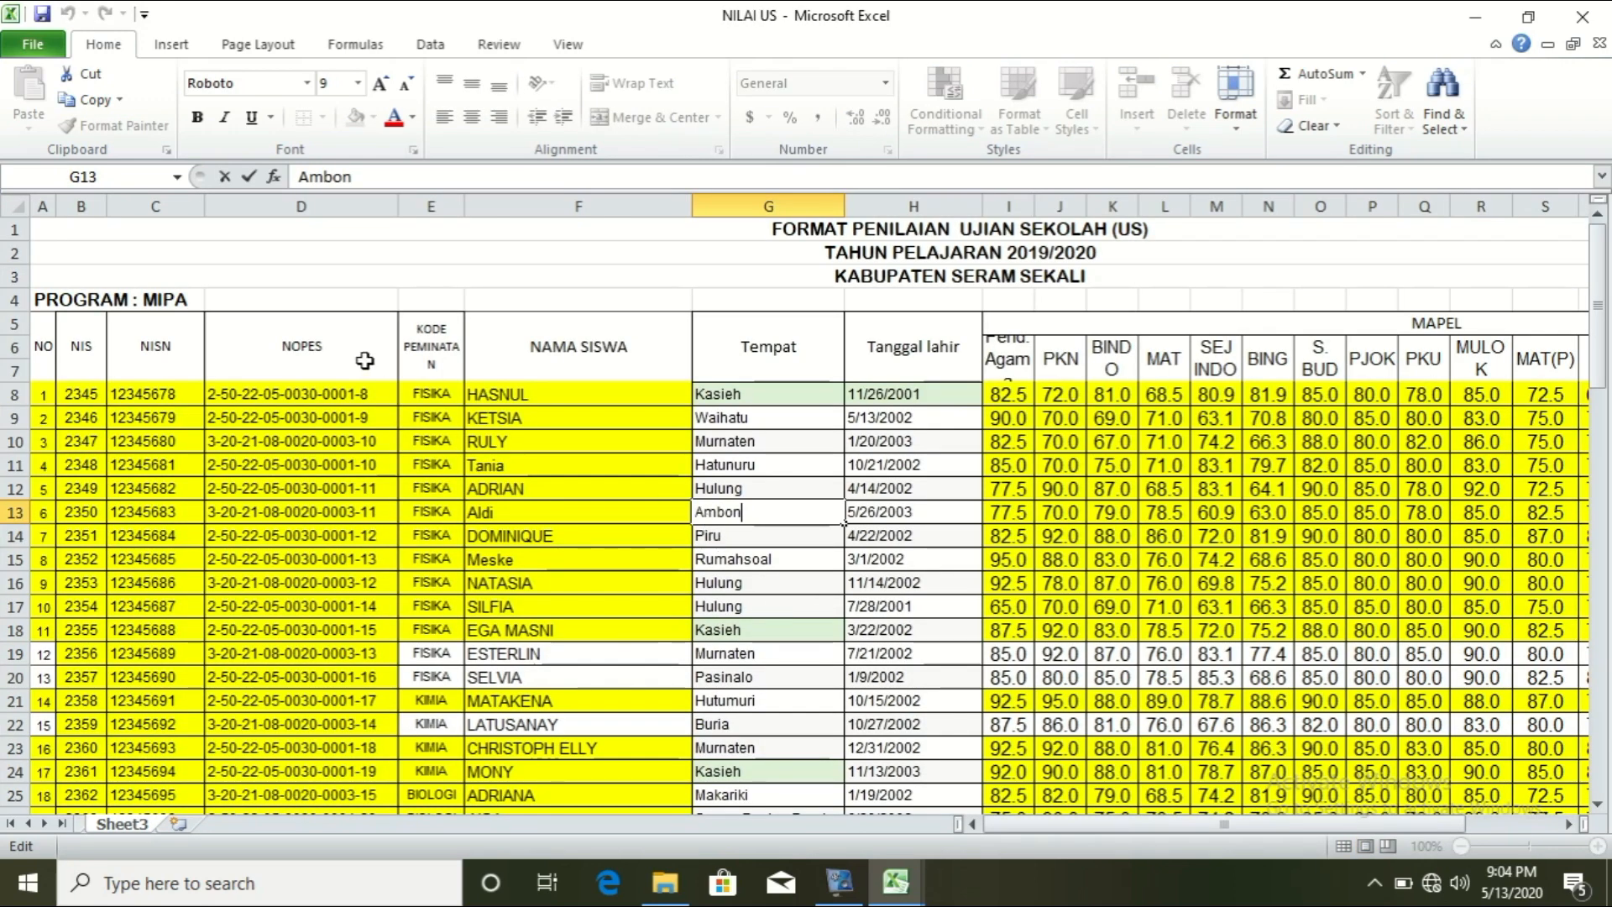
Step: Select the NILAI US grade table from A1 to Y85 and copy it
{"action": "left_click_drag", "start_coordinate": [758, 234], "coordinate": [1138, 777]}
{"action": "left_click_drag", "start_coordinate": [1334, 827], "coordinate": [1251, 833]}
{"action": "key", "text": "ctrl+c"}
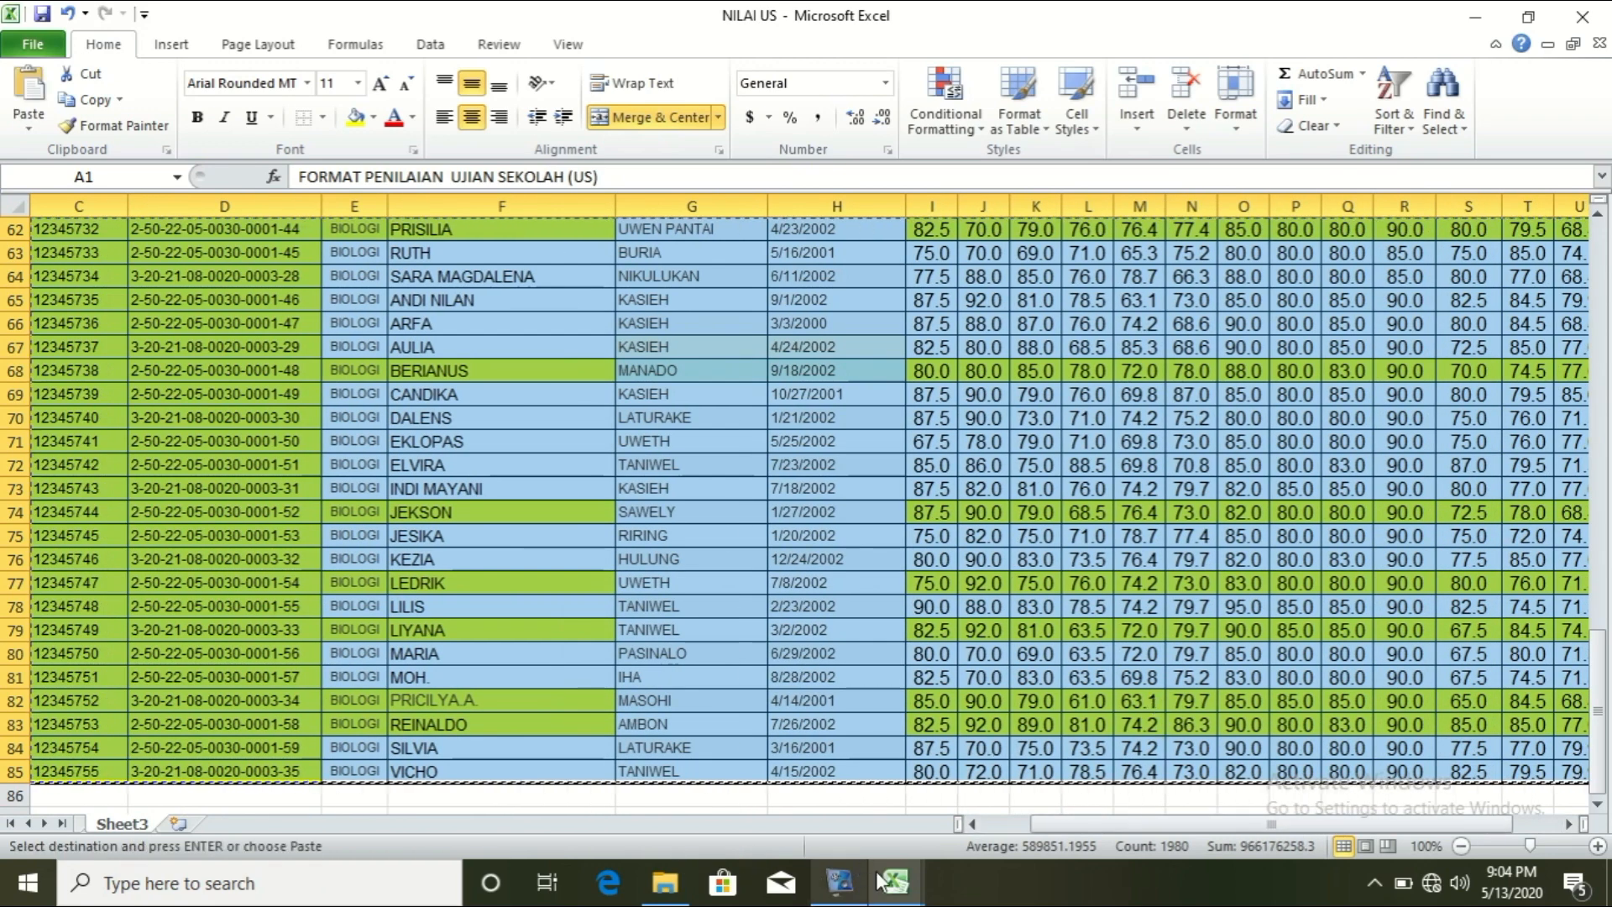
Step: In SKHUN's Sheet1, paste the grade table at A1 with its original column widths
{"action": "mouse_move", "coordinate": [879, 880]}
{"action": "mouse_move", "coordinate": [795, 820]}
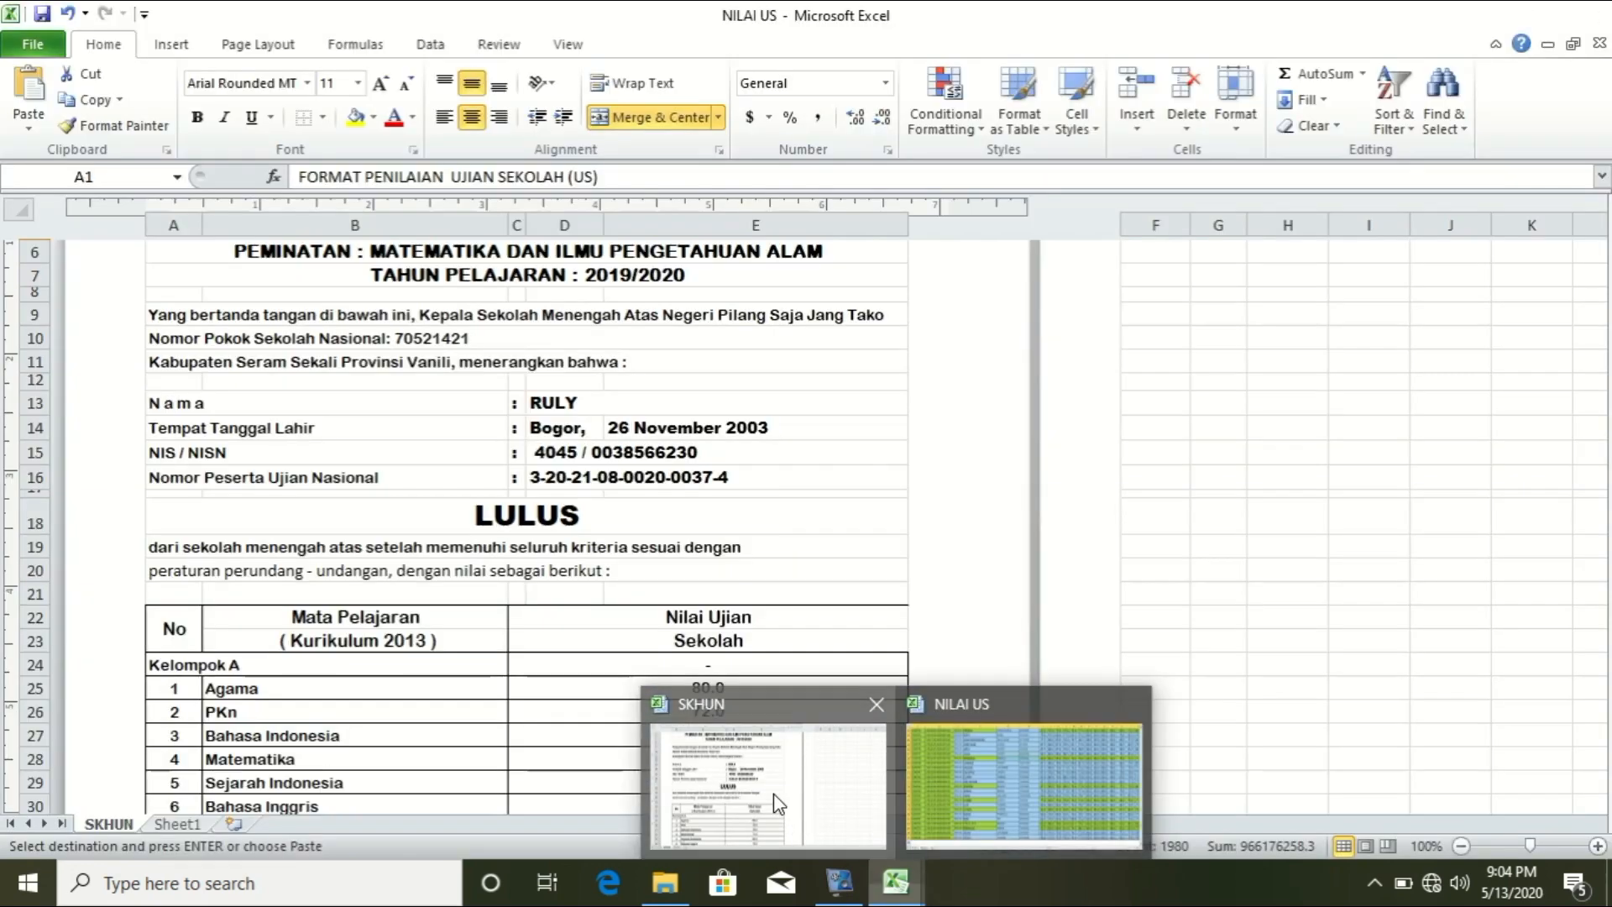
{"action": "left_click", "coordinate": [774, 793]}
{"action": "left_click", "coordinate": [177, 824]}
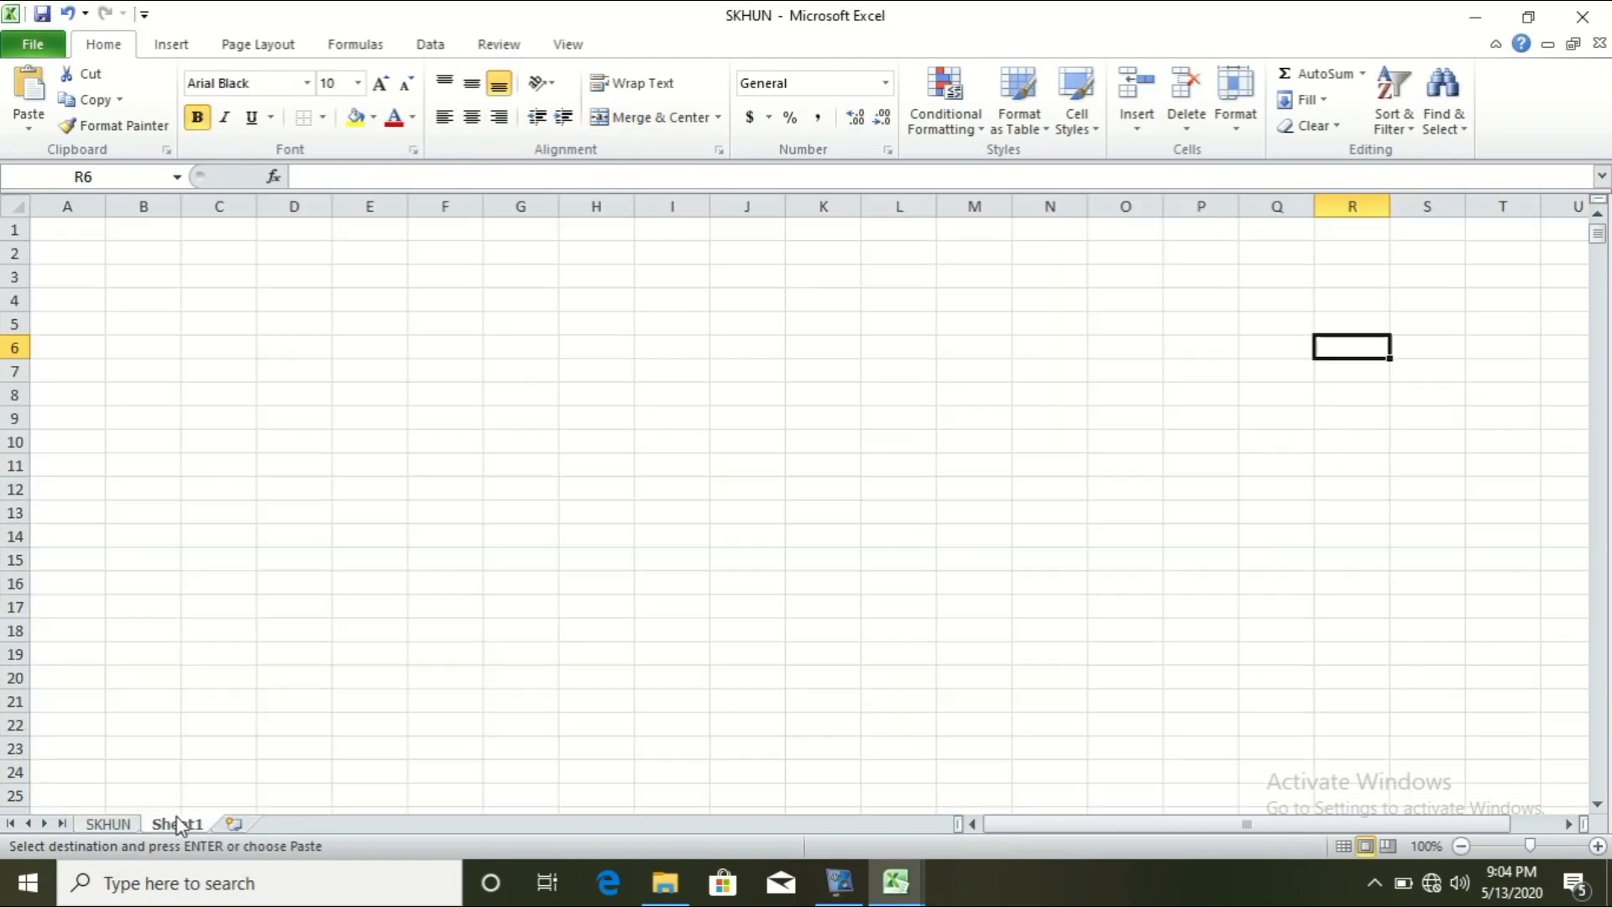
{"action": "right_click", "coordinate": [64, 235]}
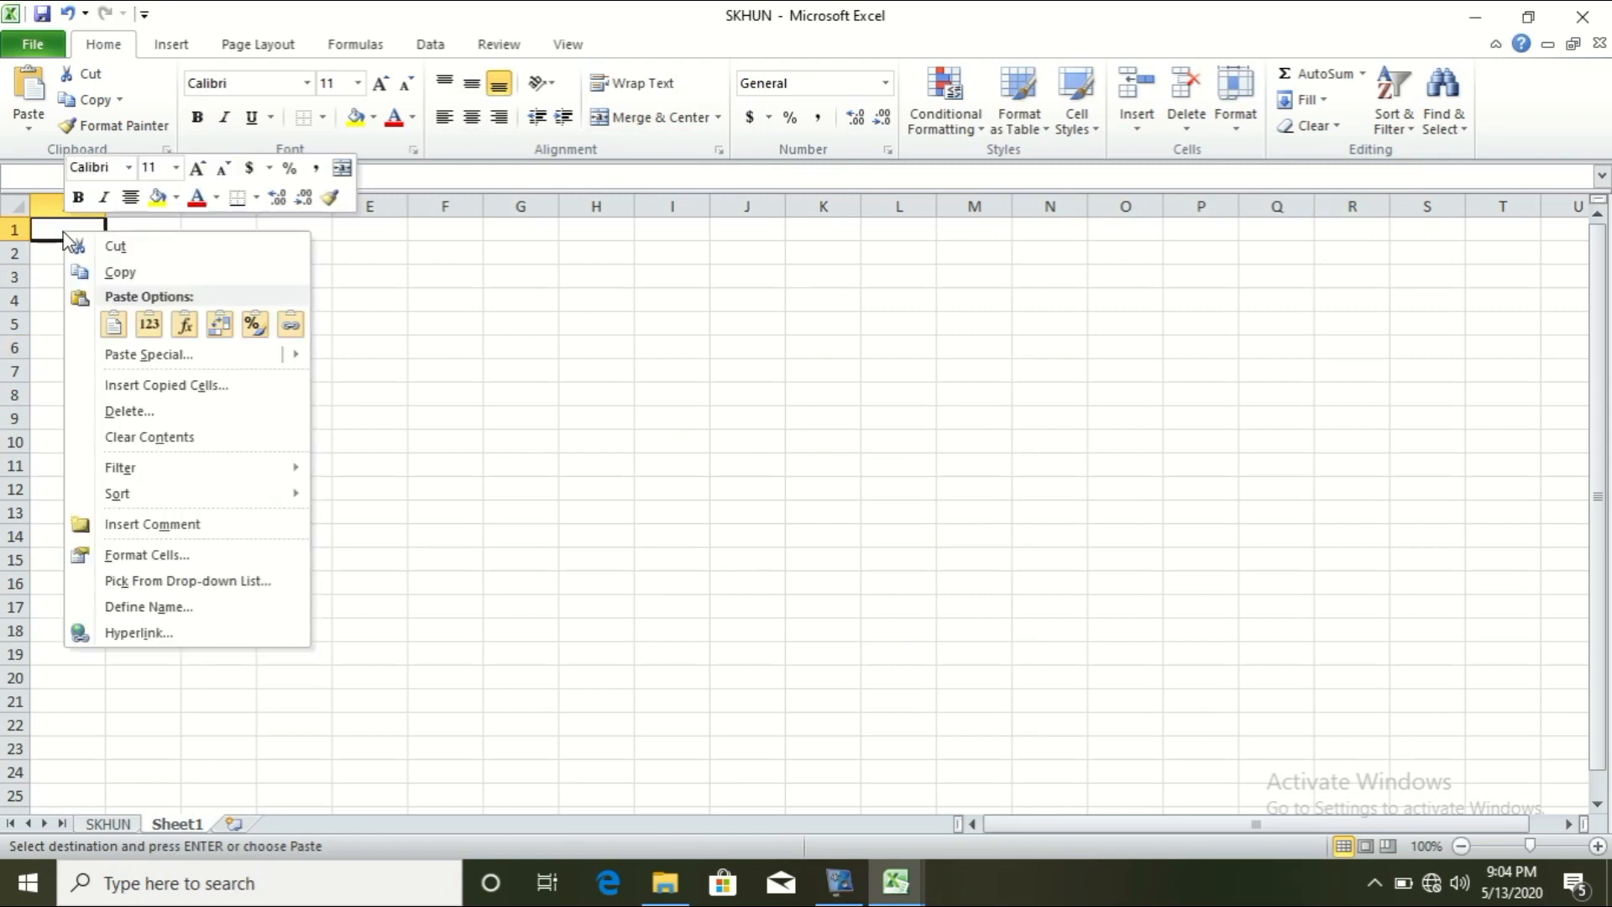
{"action": "mouse_move", "coordinate": [192, 353]}
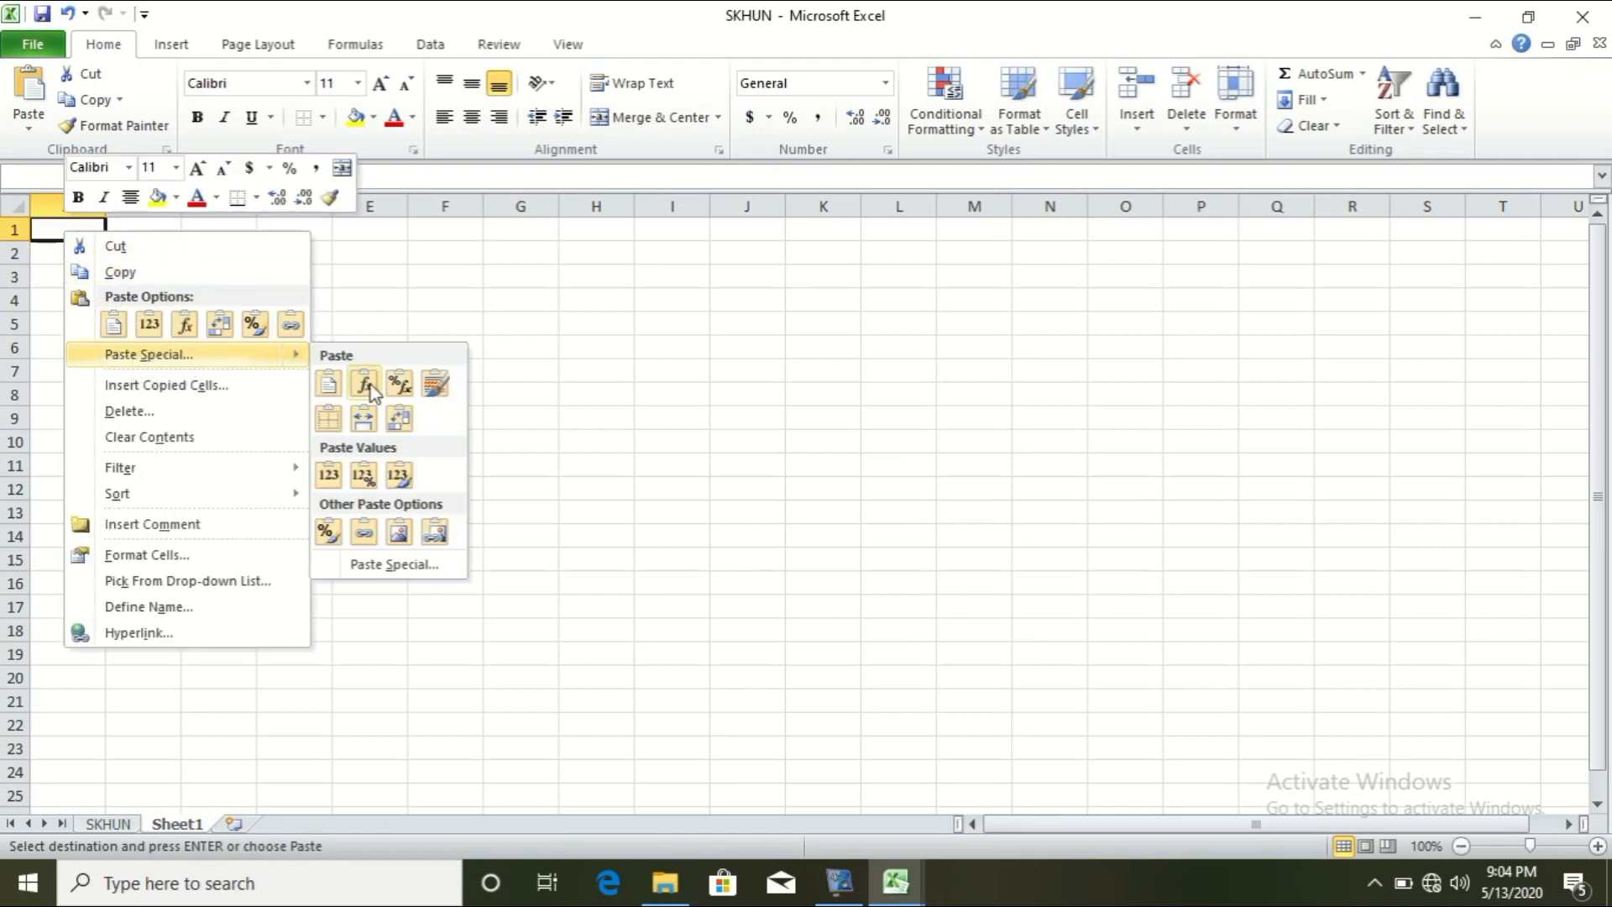
{"action": "left_click", "coordinate": [376, 566]}
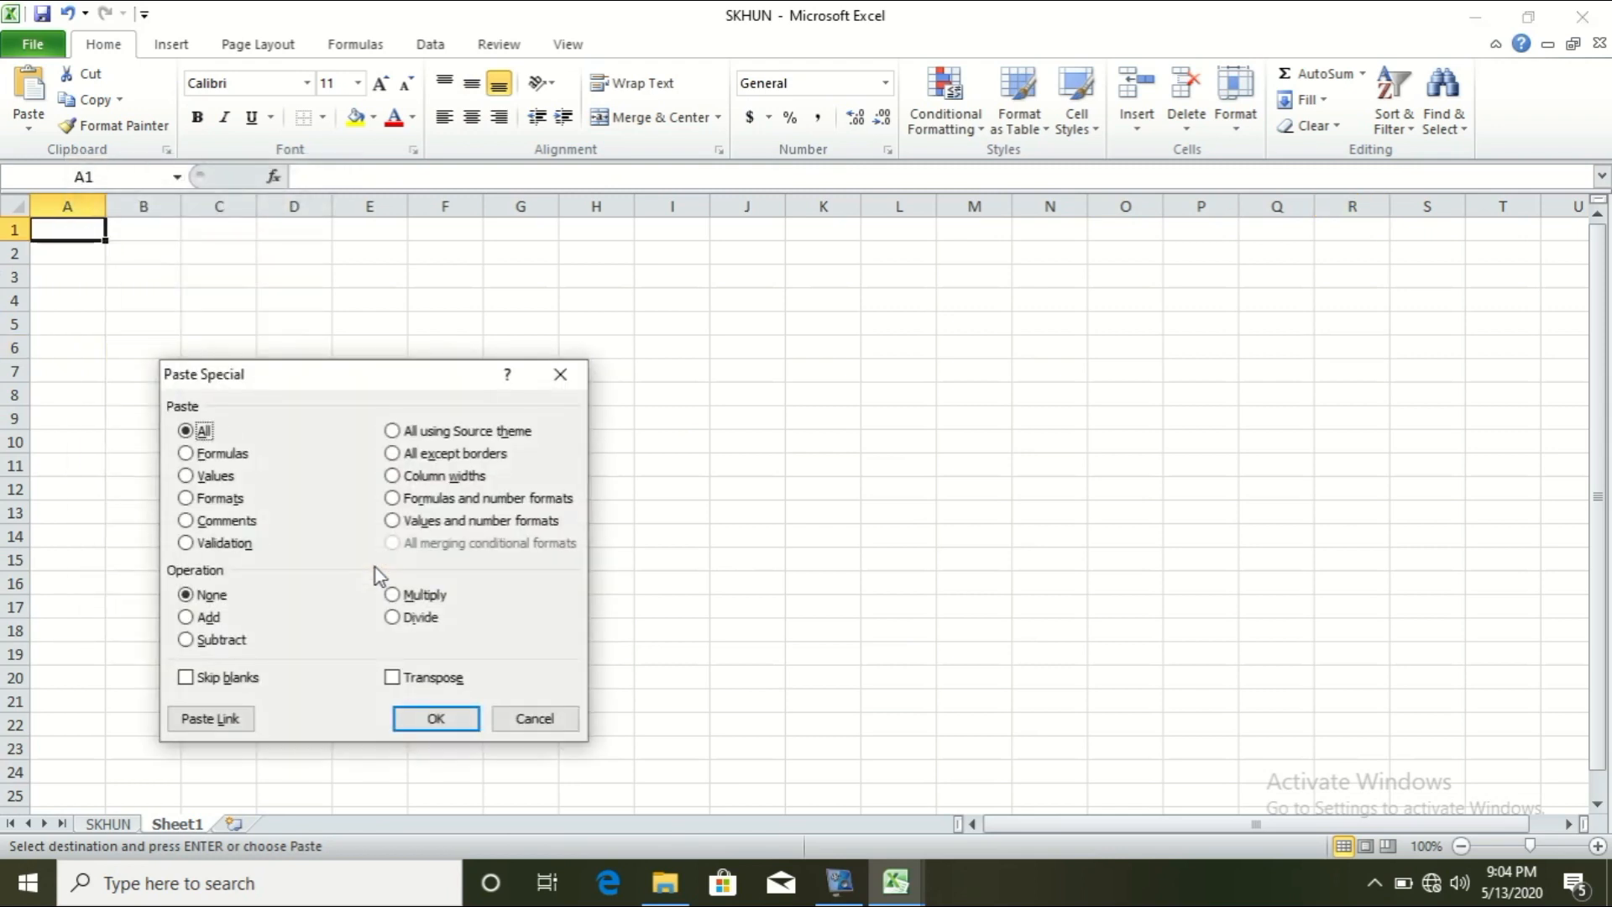
{"action": "left_click", "coordinate": [404, 477]}
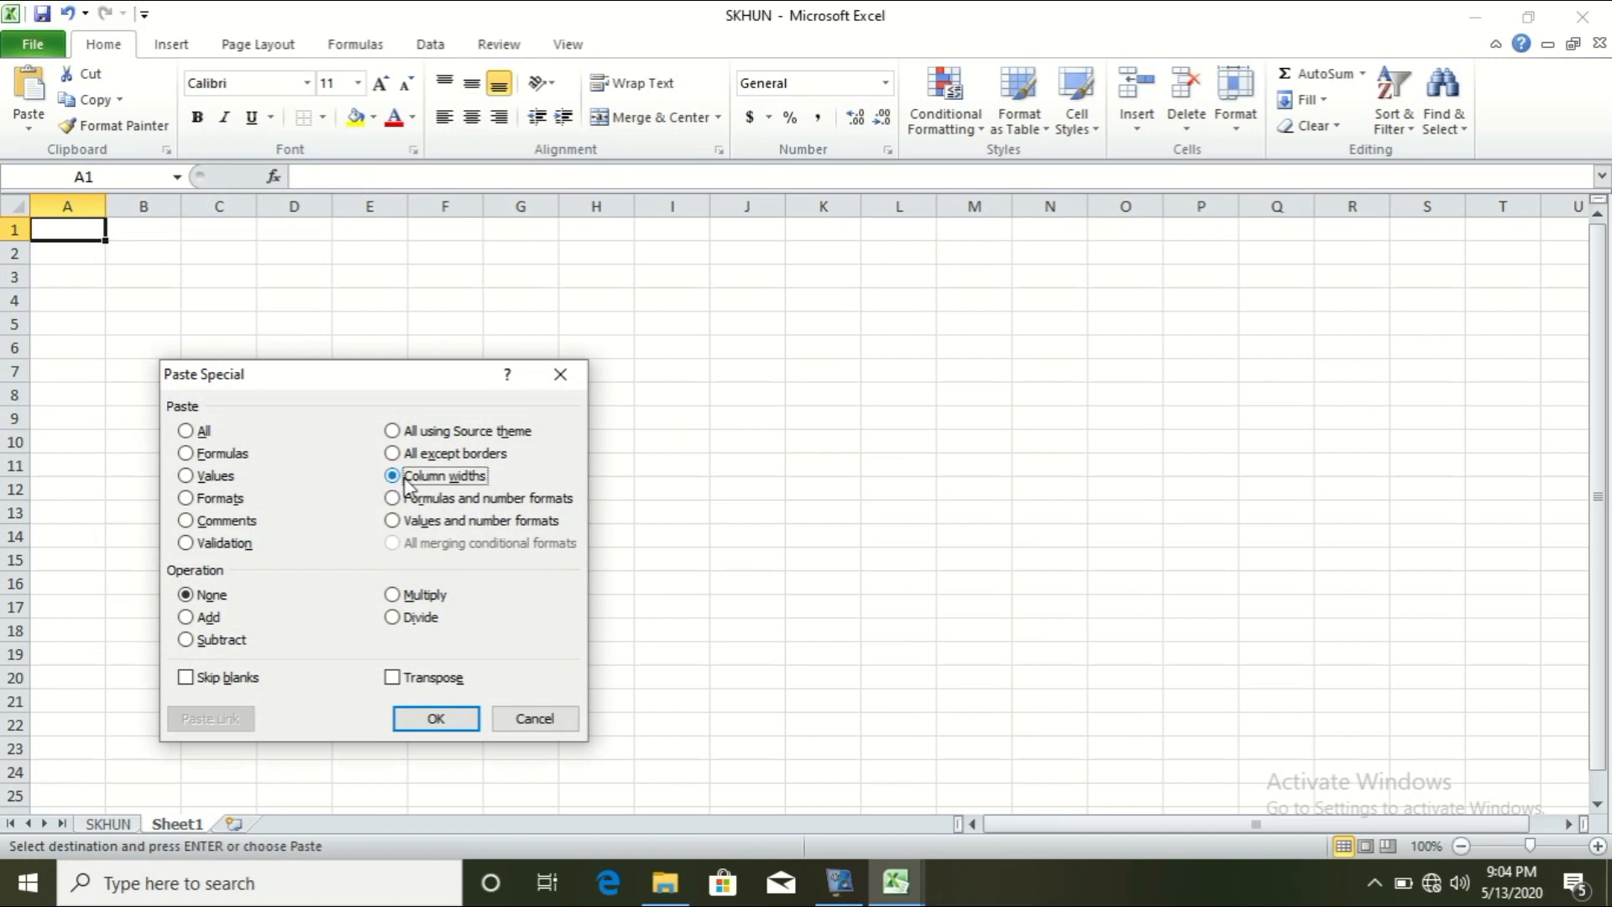
{"action": "left_click", "coordinate": [436, 719]}
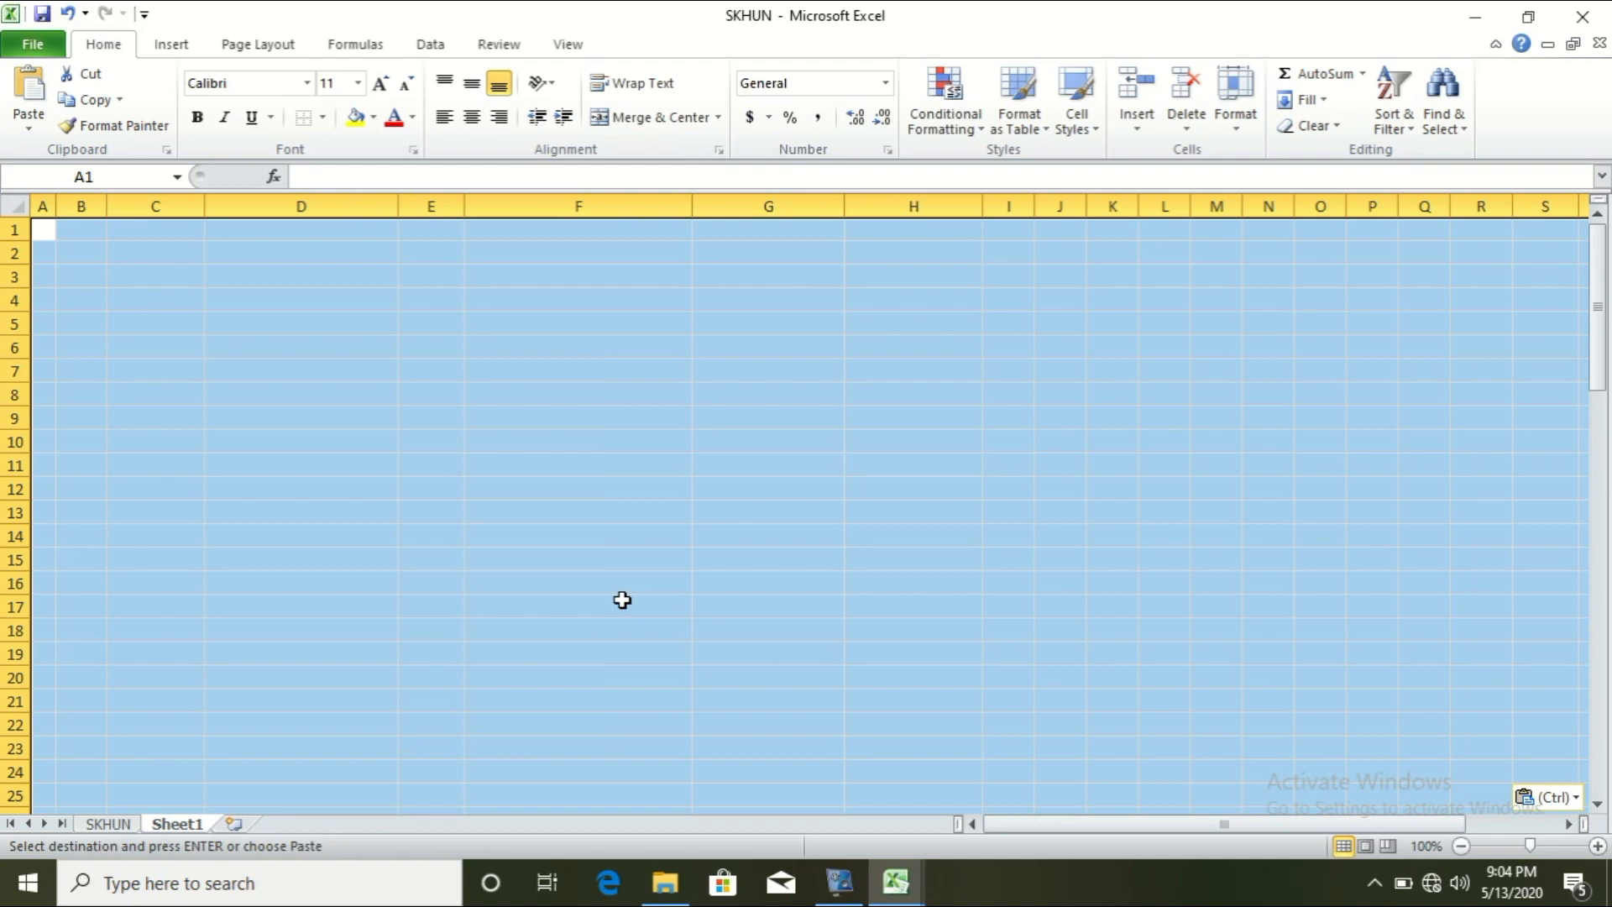
{"action": "key", "text": "ctrl+v"}
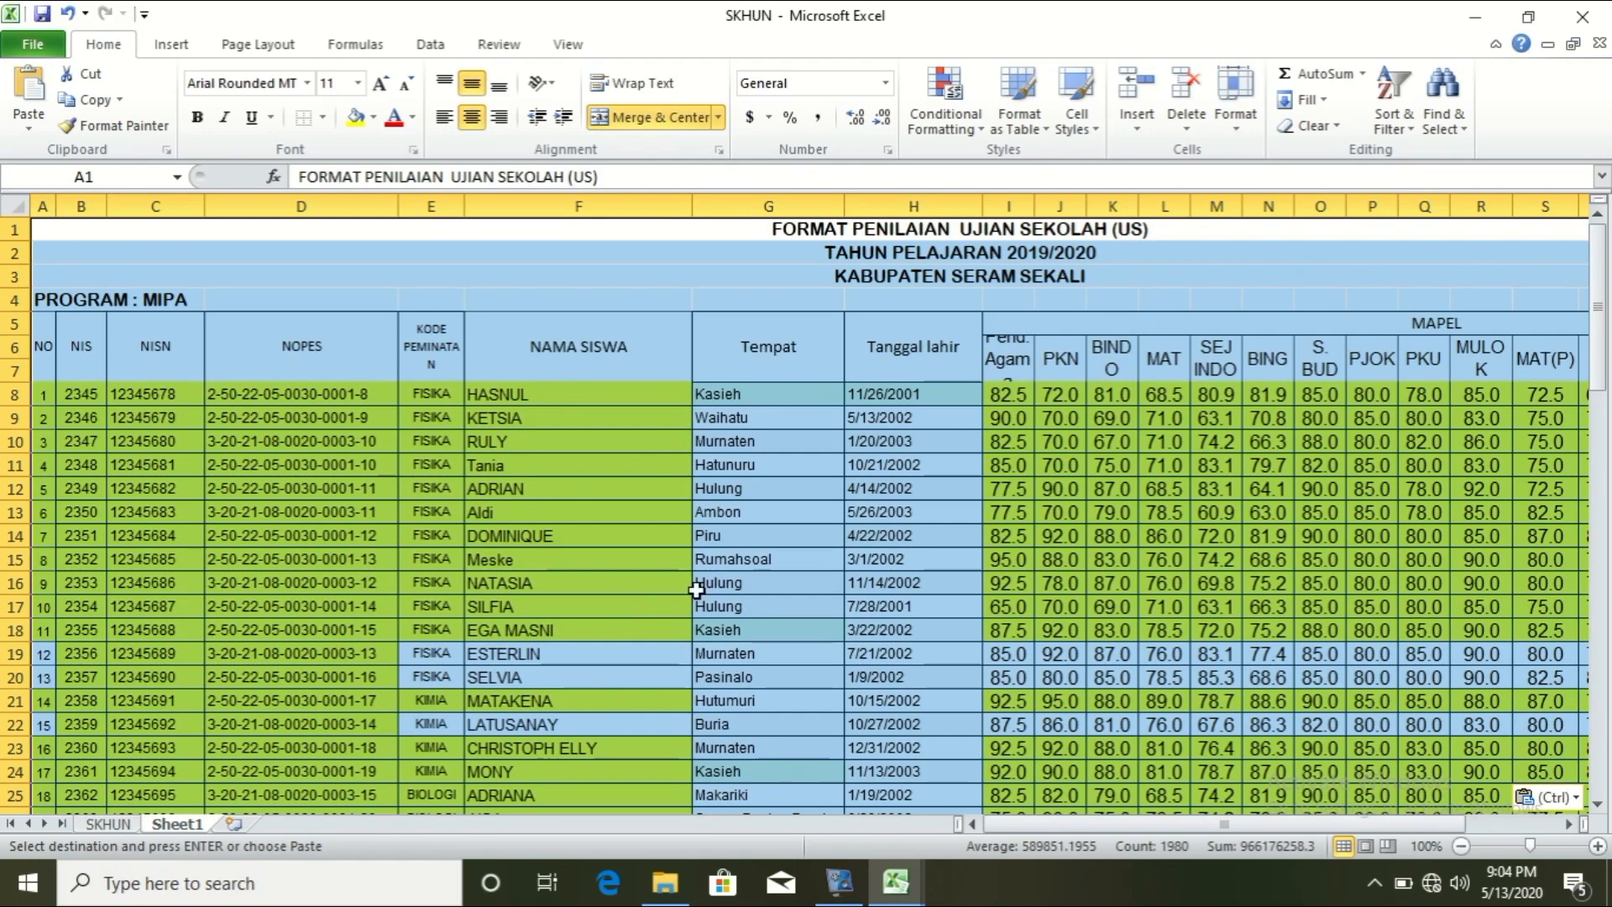
Step: Apply All Borders to the header rows A5:Y7 of the pasted table
{"action": "left_click", "coordinate": [104, 823]}
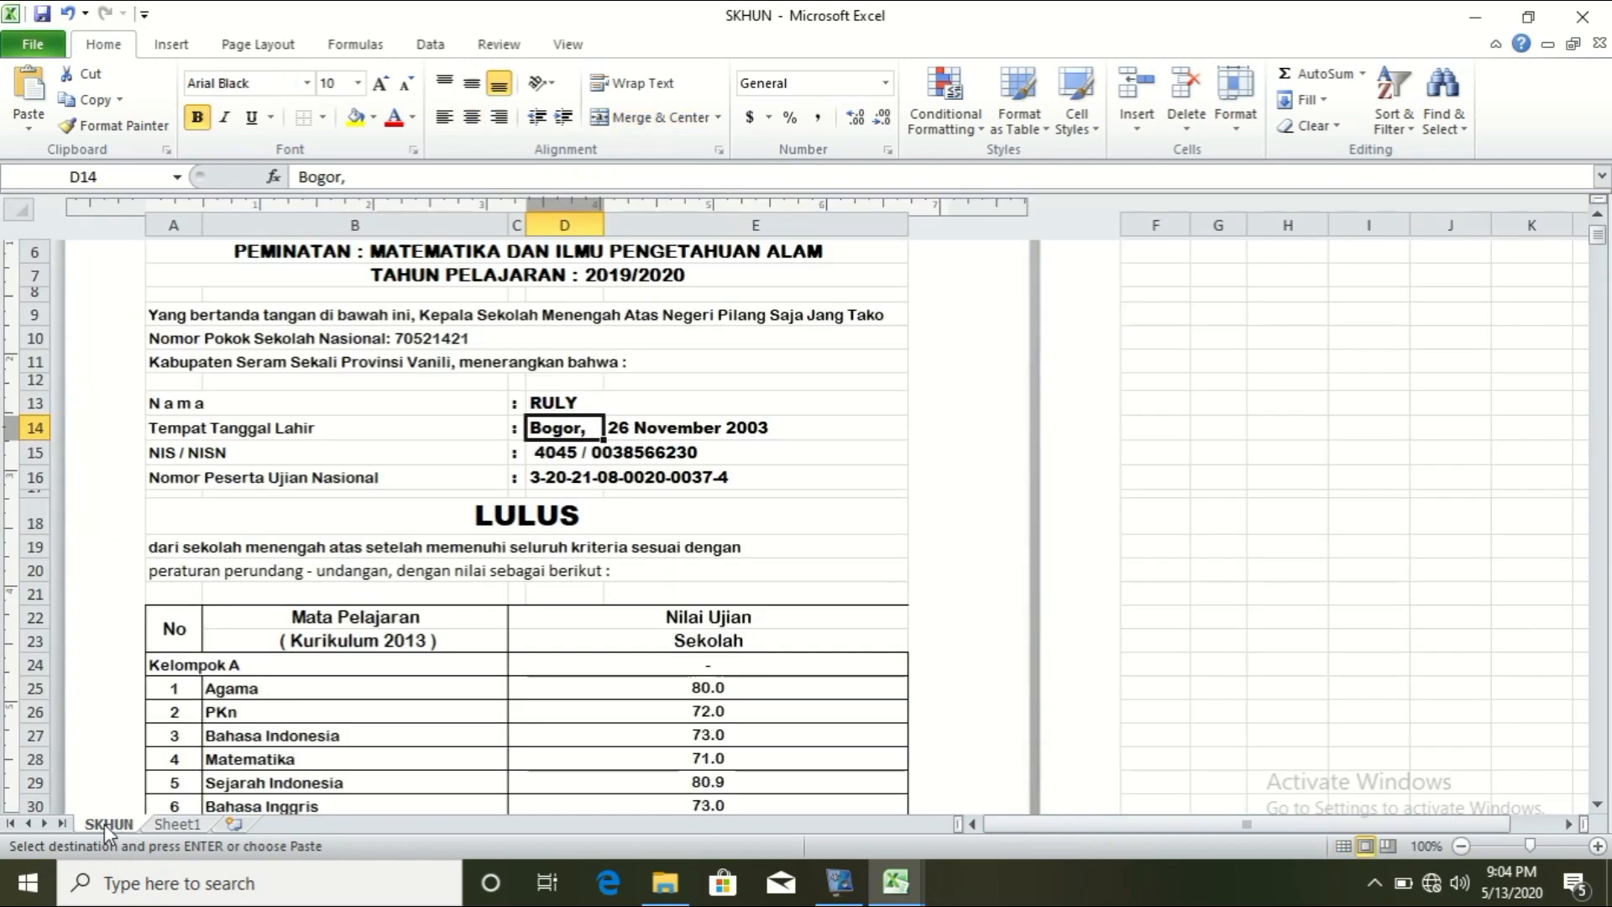
{"action": "left_click", "coordinate": [180, 827]}
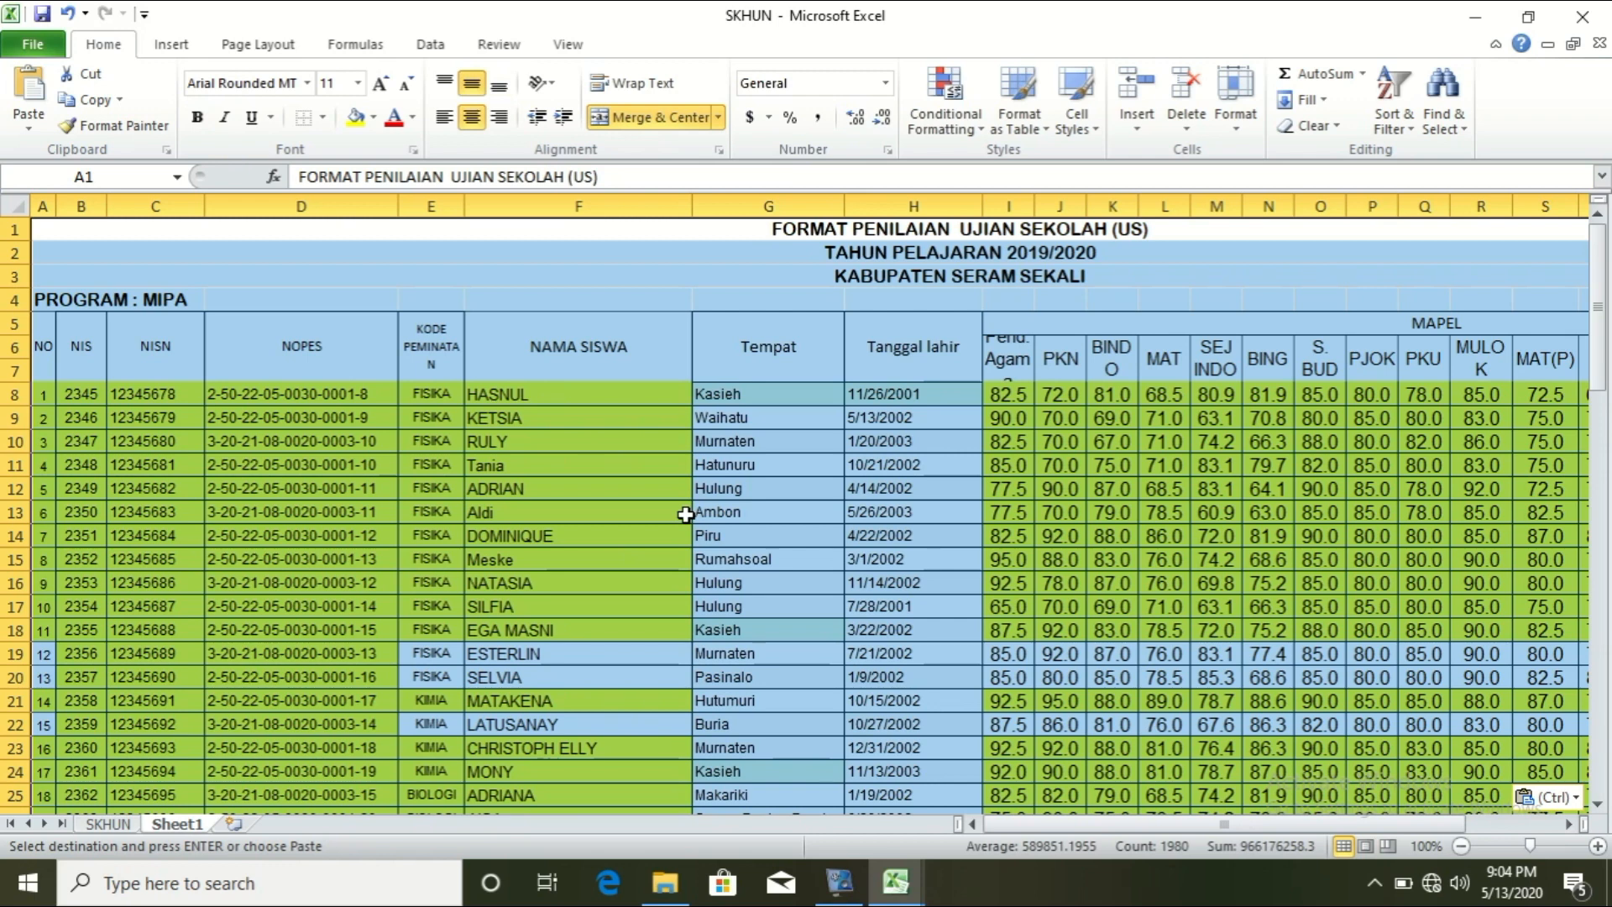
{"action": "key", "text": "ctrl+z"}
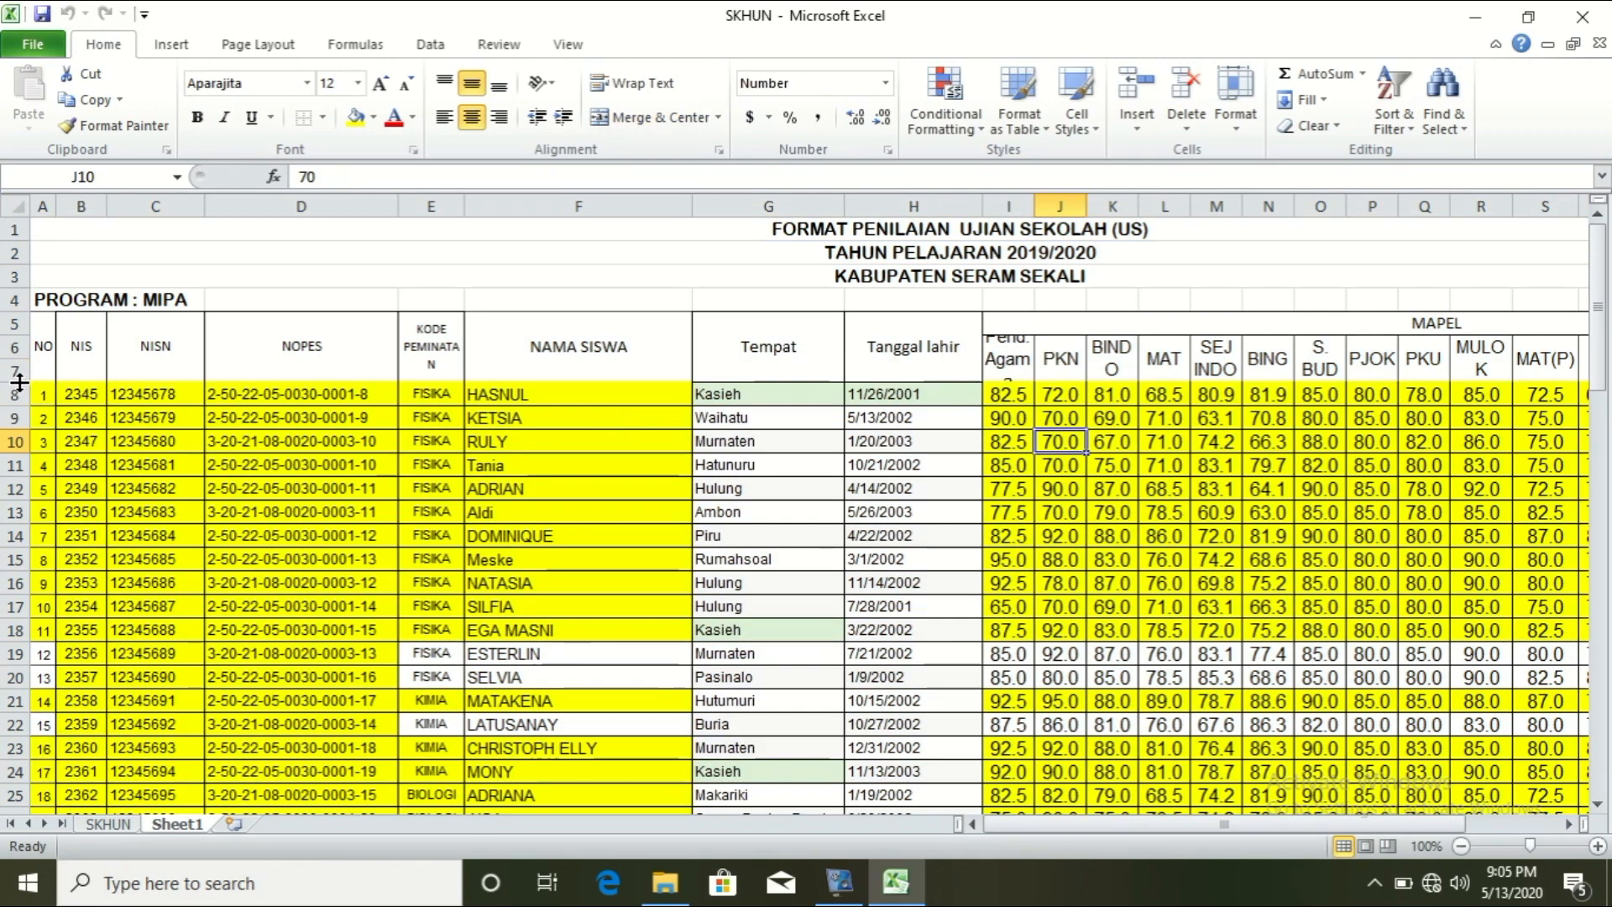
{"action": "left_click_drag", "start_coordinate": [45, 340], "coordinate": [1205, 346]}
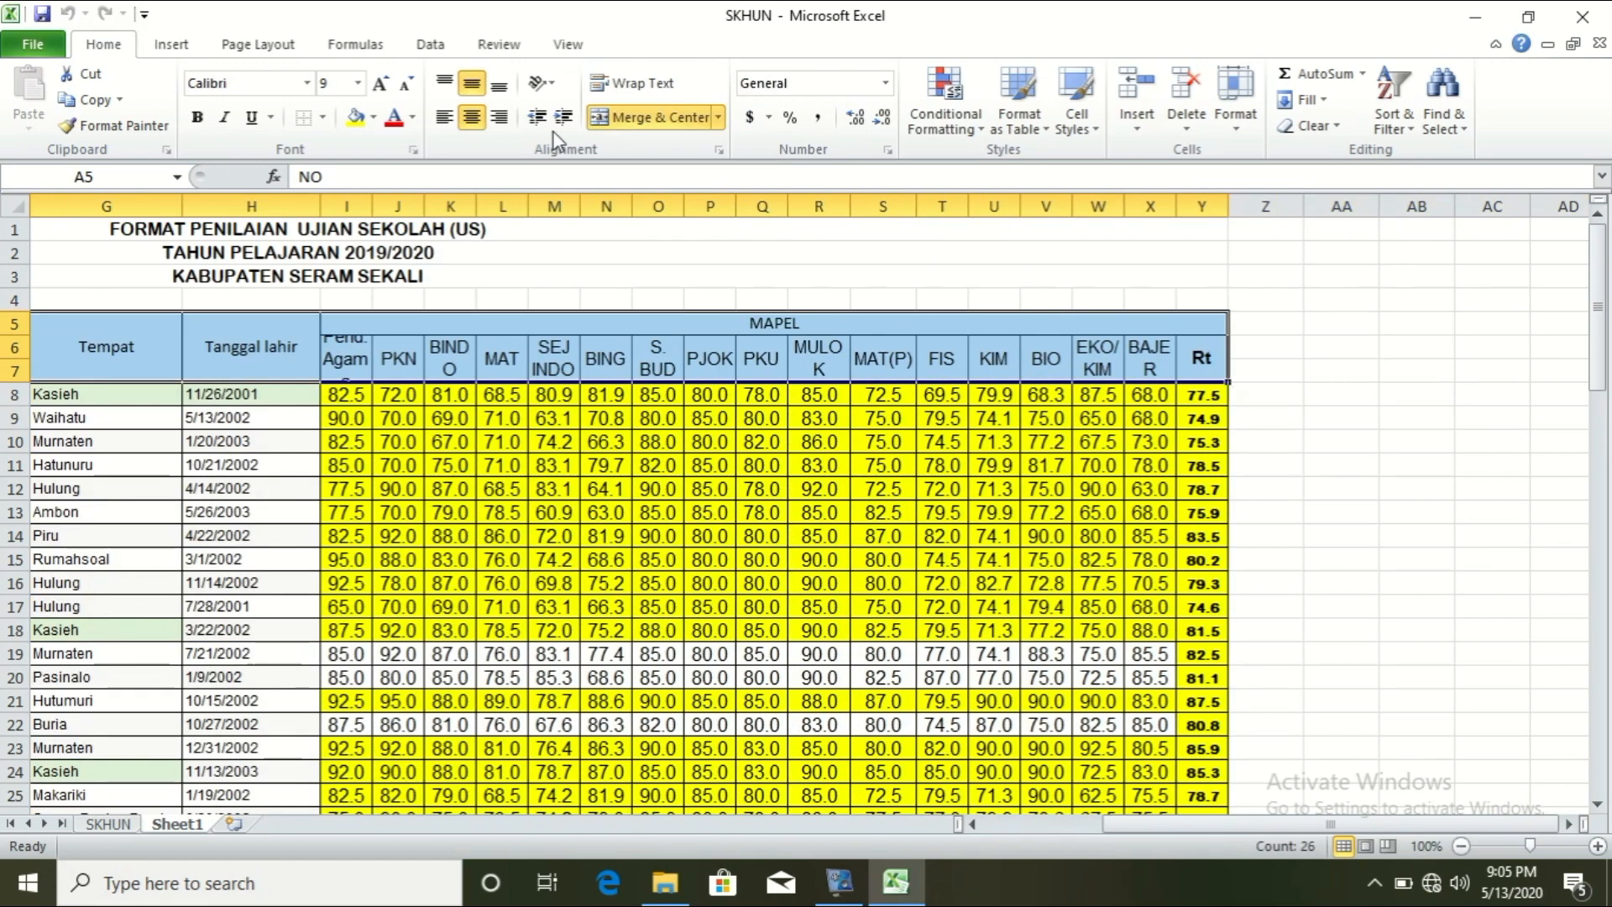
{"action": "left_click", "coordinate": [321, 118]}
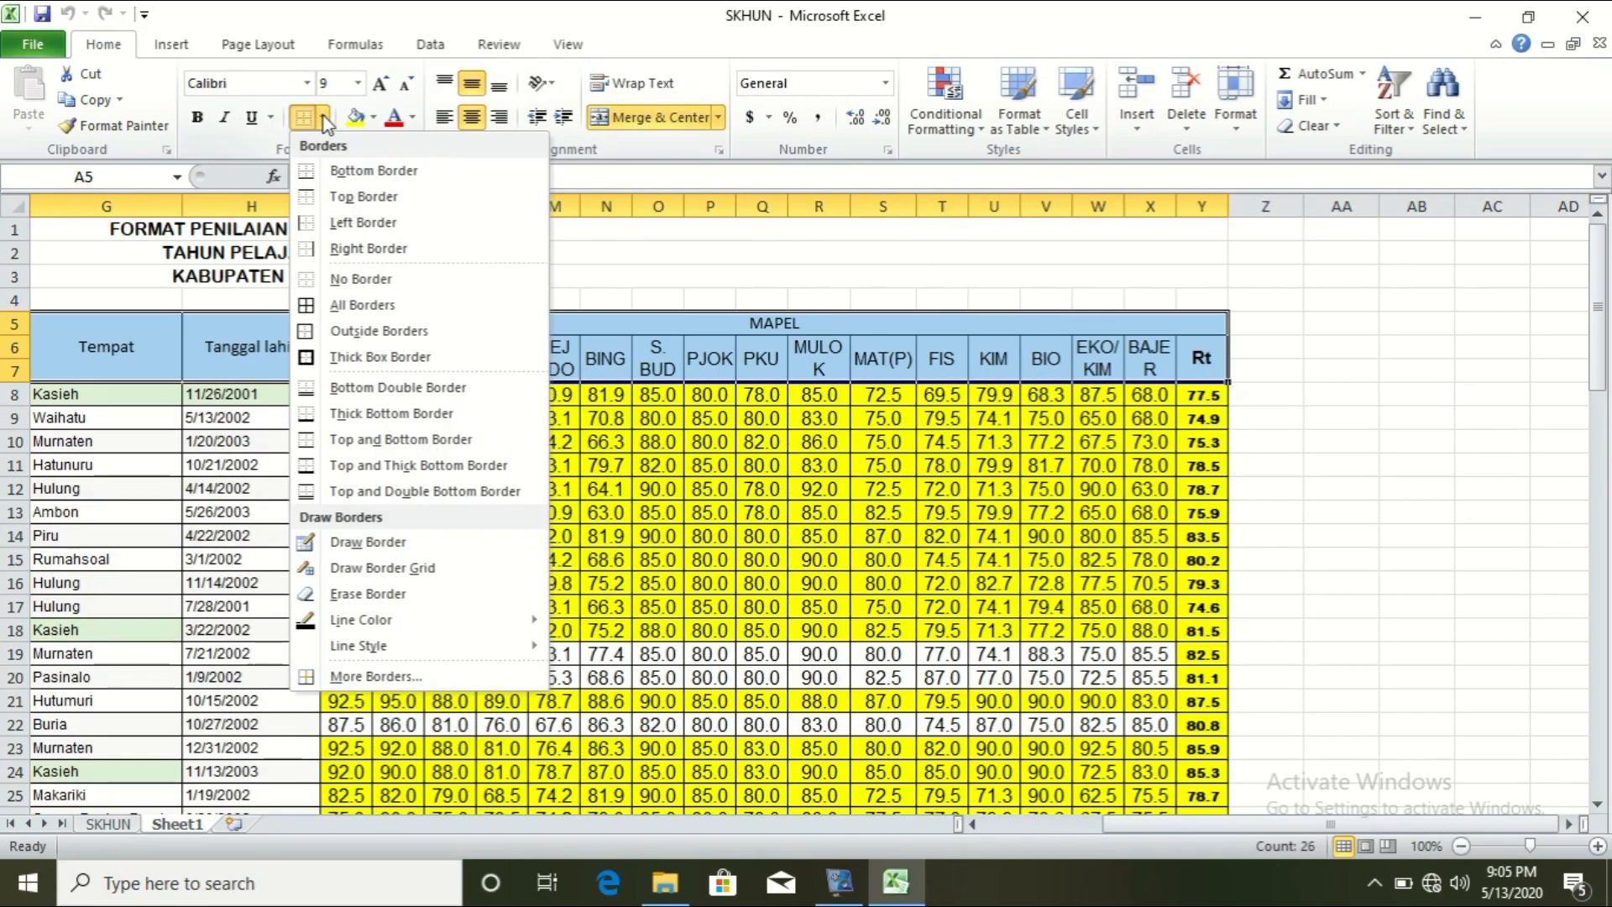
{"action": "left_click", "coordinate": [330, 306]}
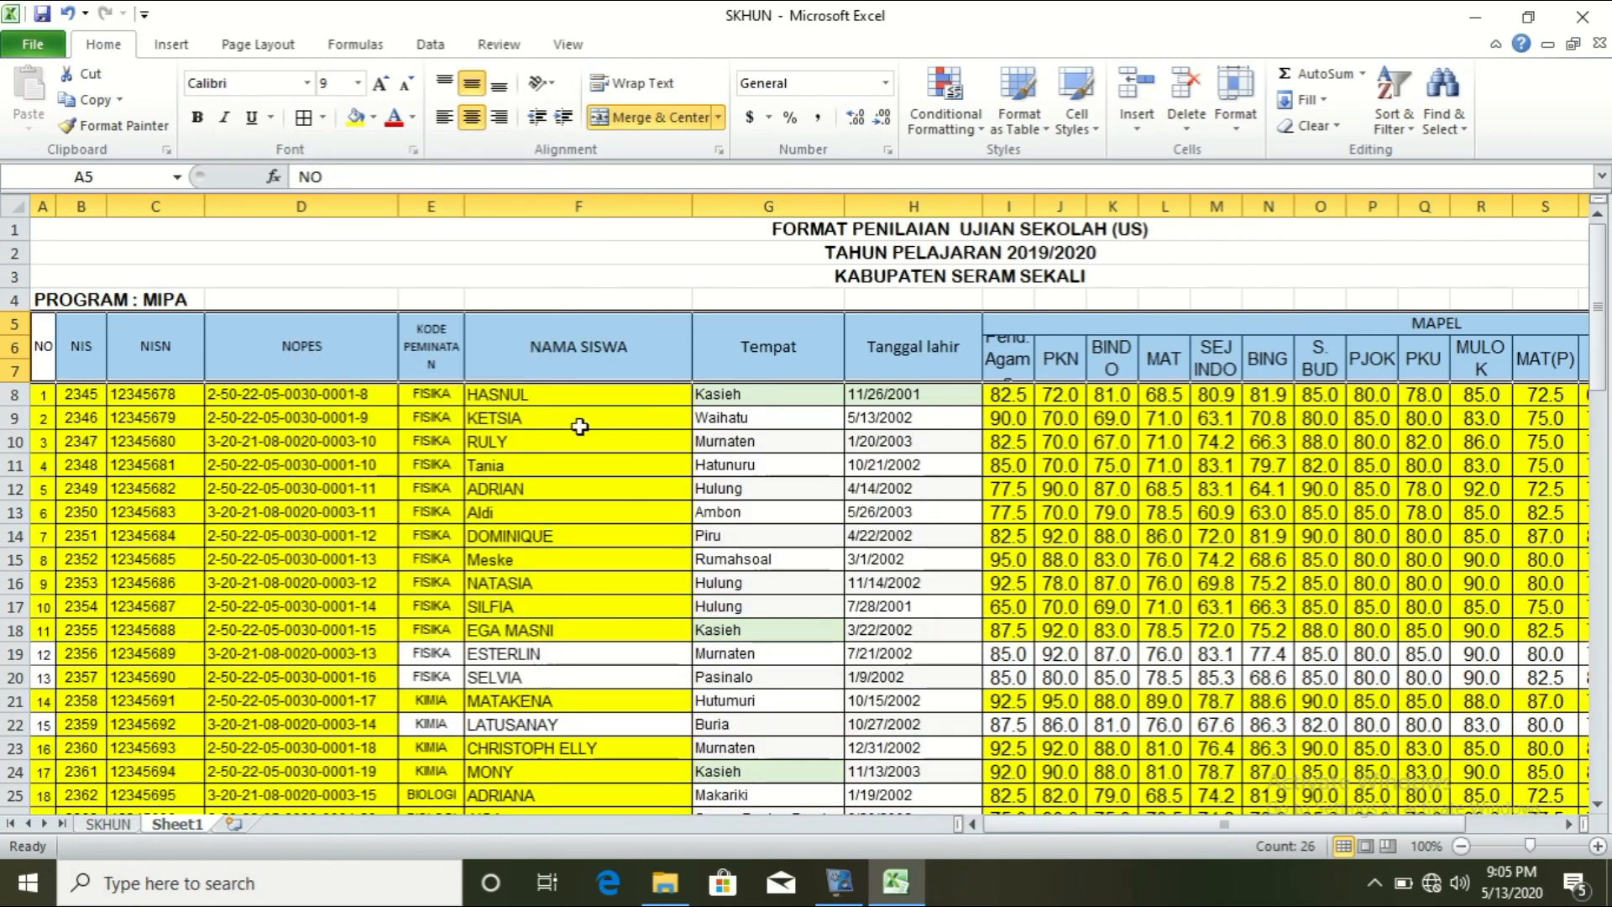
Step: Insert a new row 8 and fill it with column numbers 1 through 25 across A8:Y8
{"action": "right_click", "coordinate": [4, 395]}
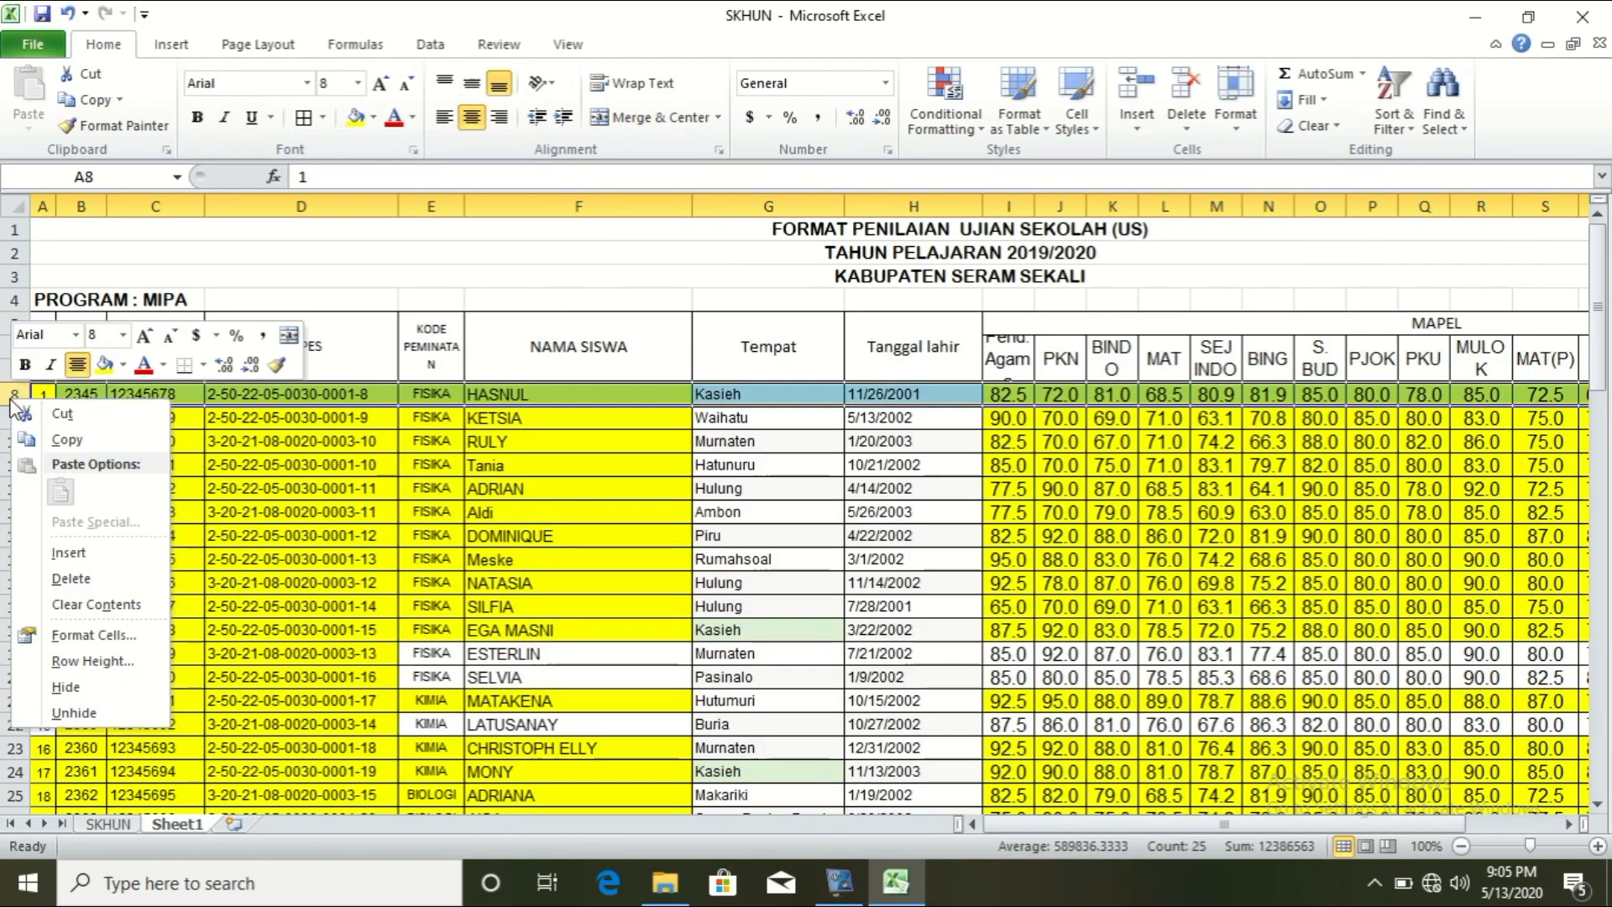
{"action": "left_click", "coordinate": [73, 553]}
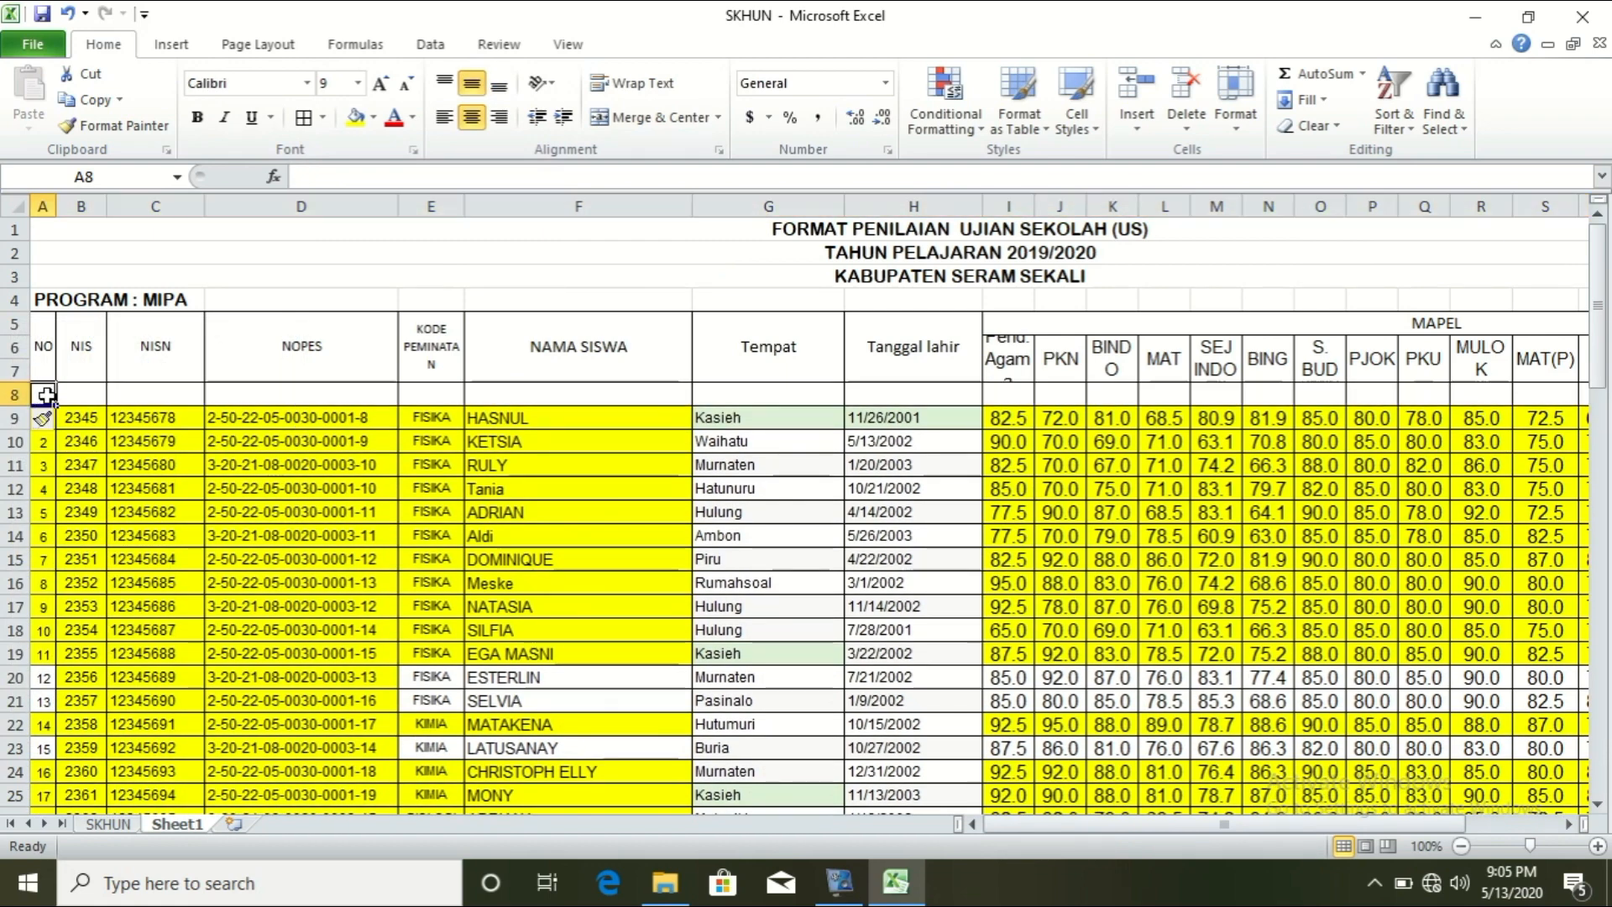
{"action": "key", "text": "Tab"}
{"action": "type", "text": "2"}
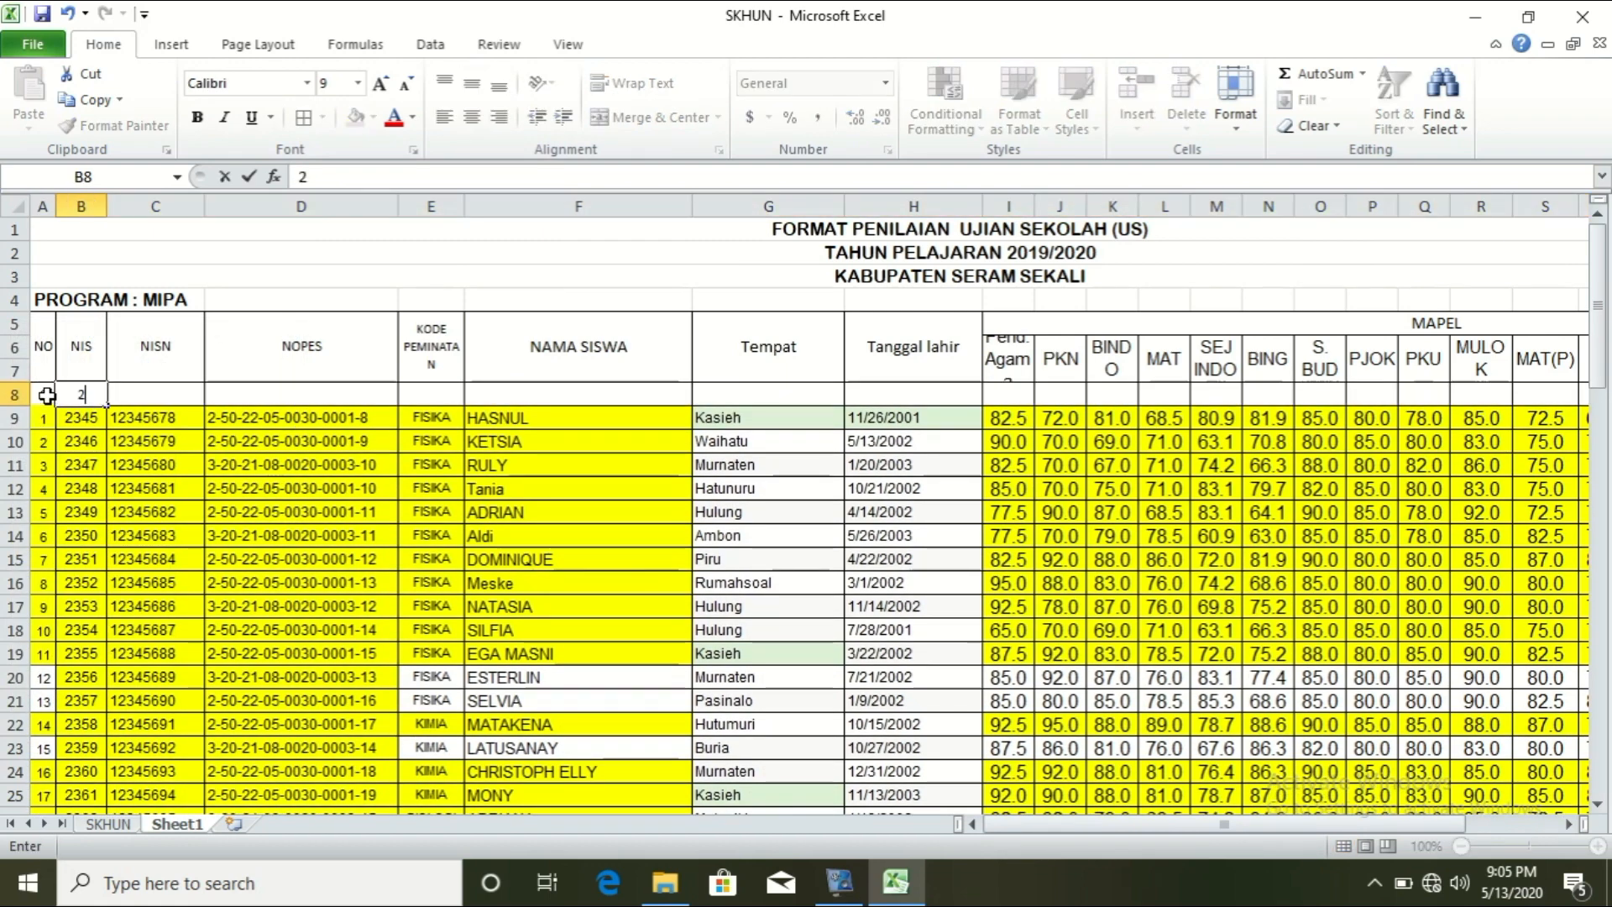
{"action": "key", "text": "Tab"}
{"action": "left_click_drag", "start_coordinate": [46, 394], "coordinate": [1213, 412]}
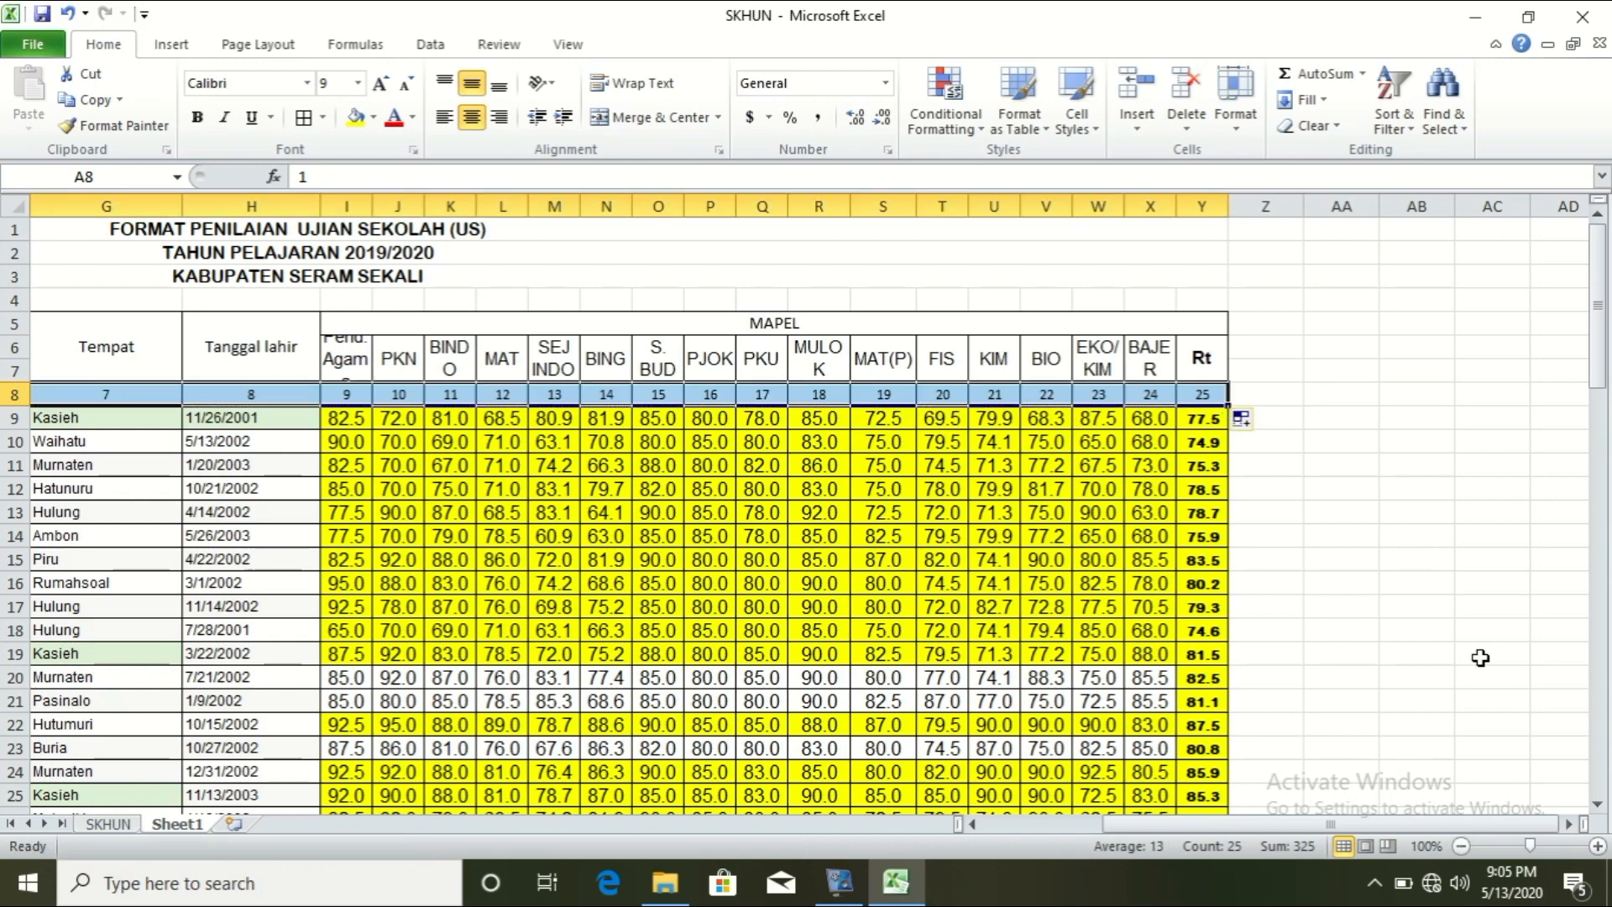
{"action": "left_click_drag", "start_coordinate": [1362, 827], "coordinate": [1249, 840]}
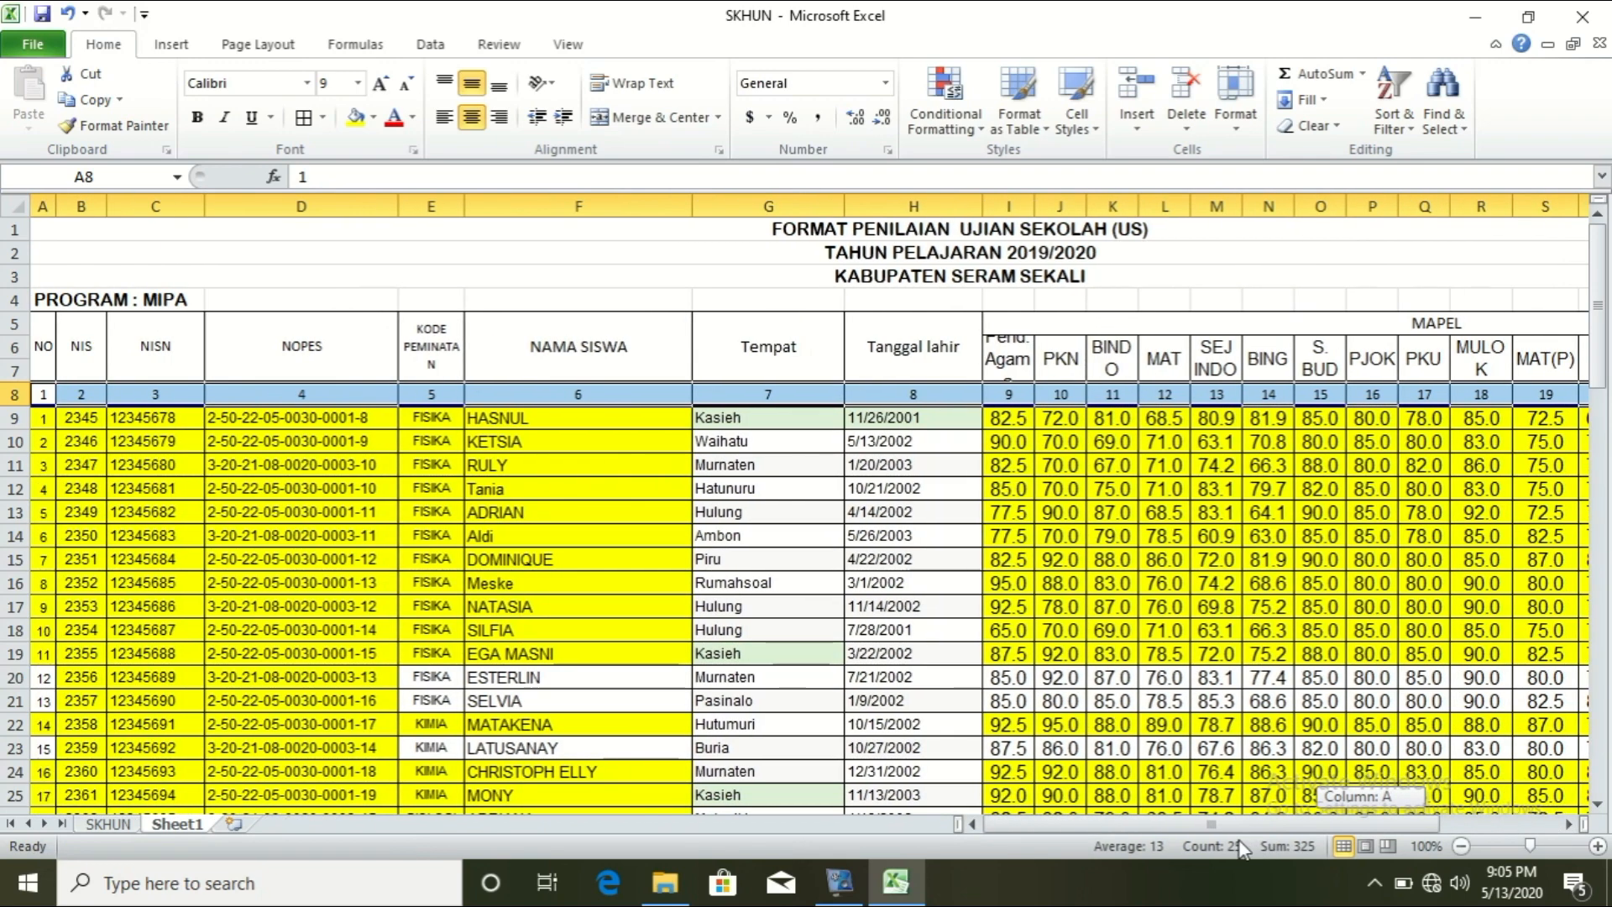
{"action": "left_click", "coordinate": [88, 415]}
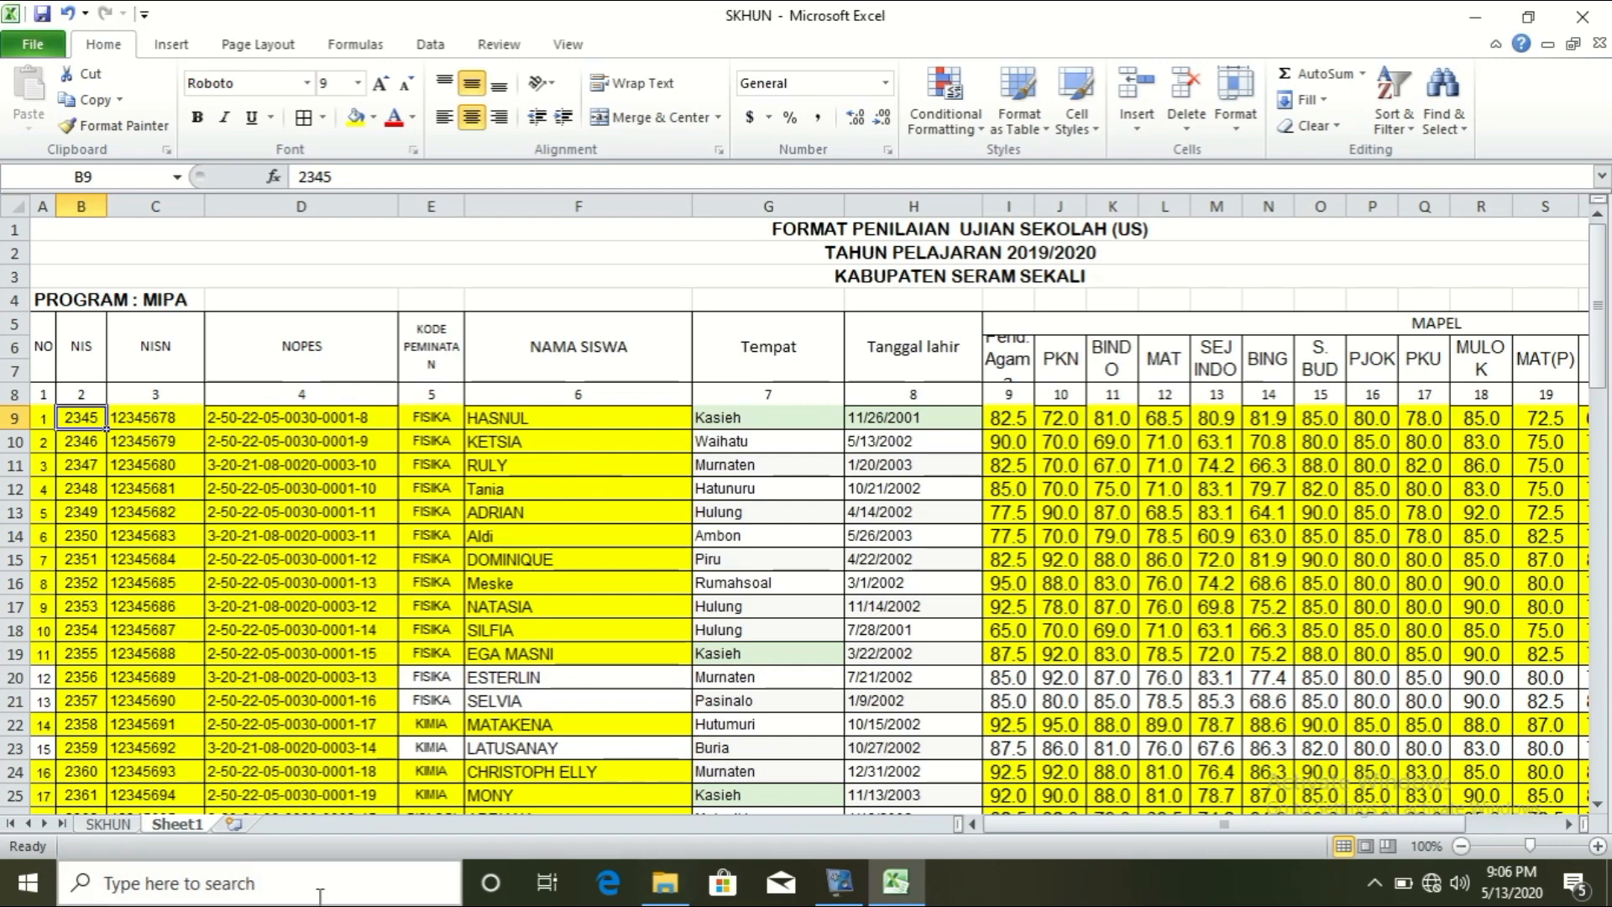
Step: On the SKHUN sheet, enter URUTAN in F21 and 1 in F22, then widen column F
{"action": "left_click", "coordinate": [109, 823]}
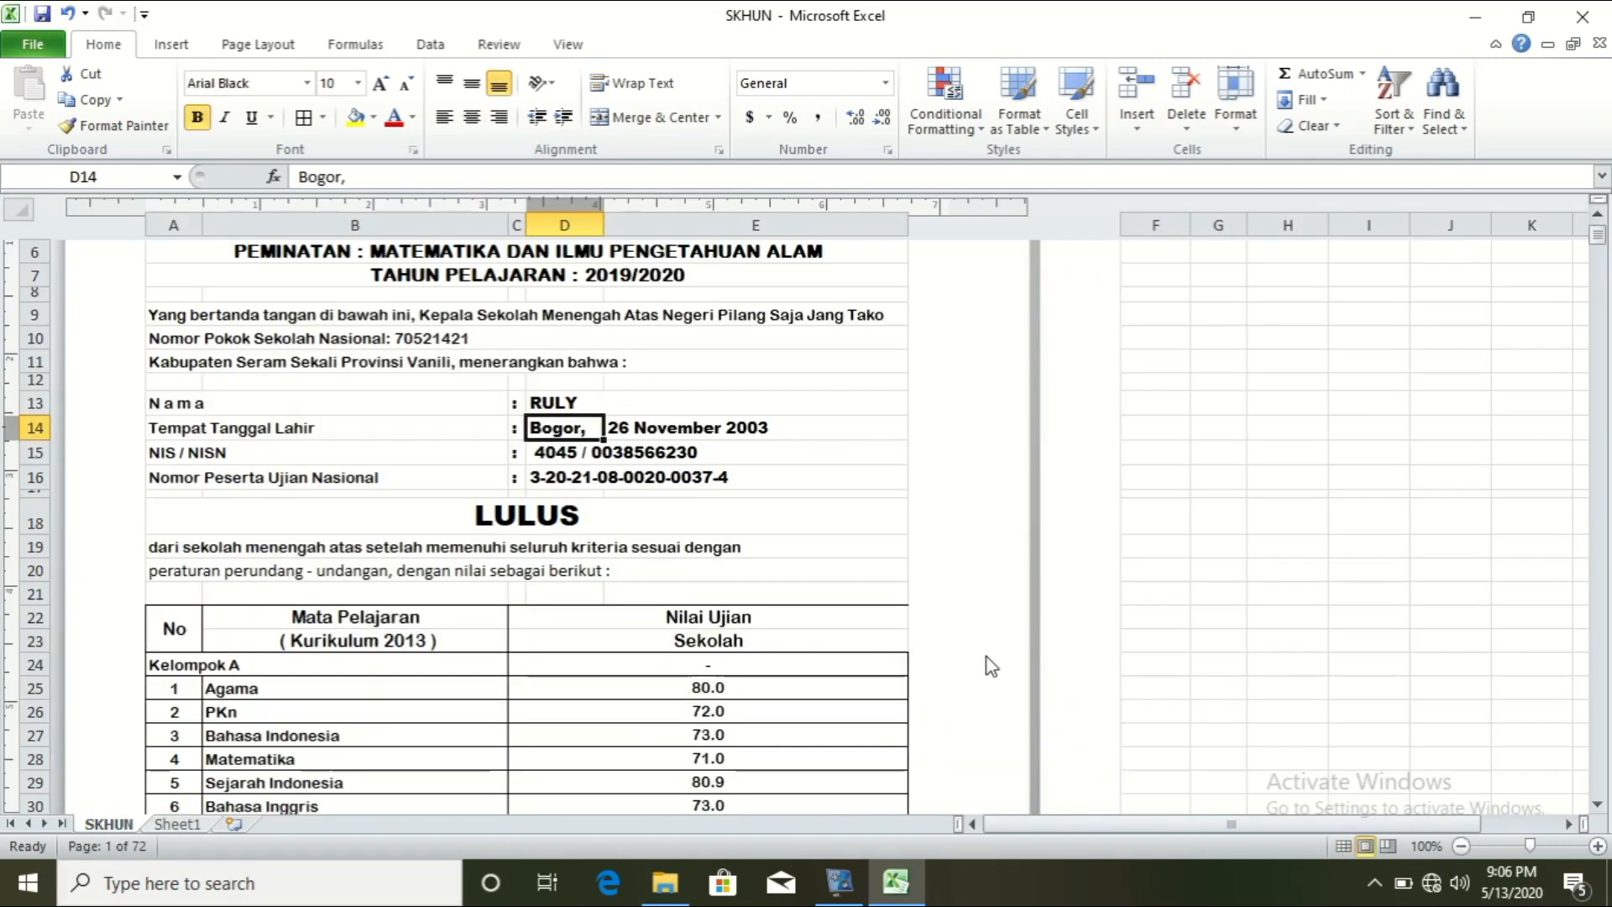
{"action": "left_click", "coordinate": [1160, 672]}
{"action": "left_click", "coordinate": [1155, 597]}
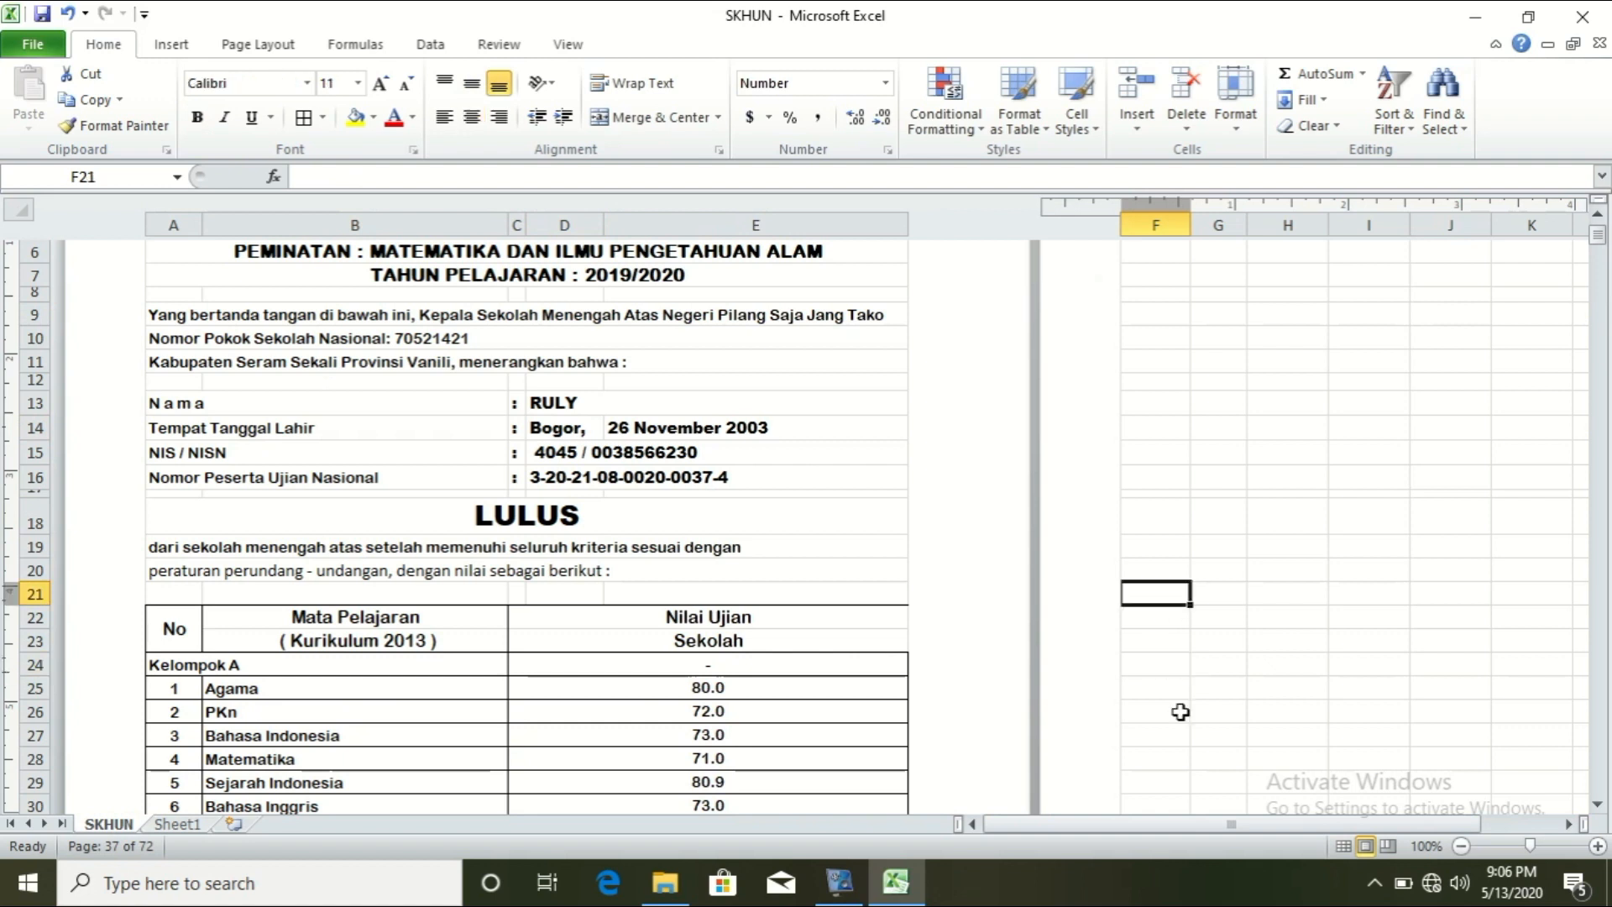
{"action": "type", "text": "URUTAN"}
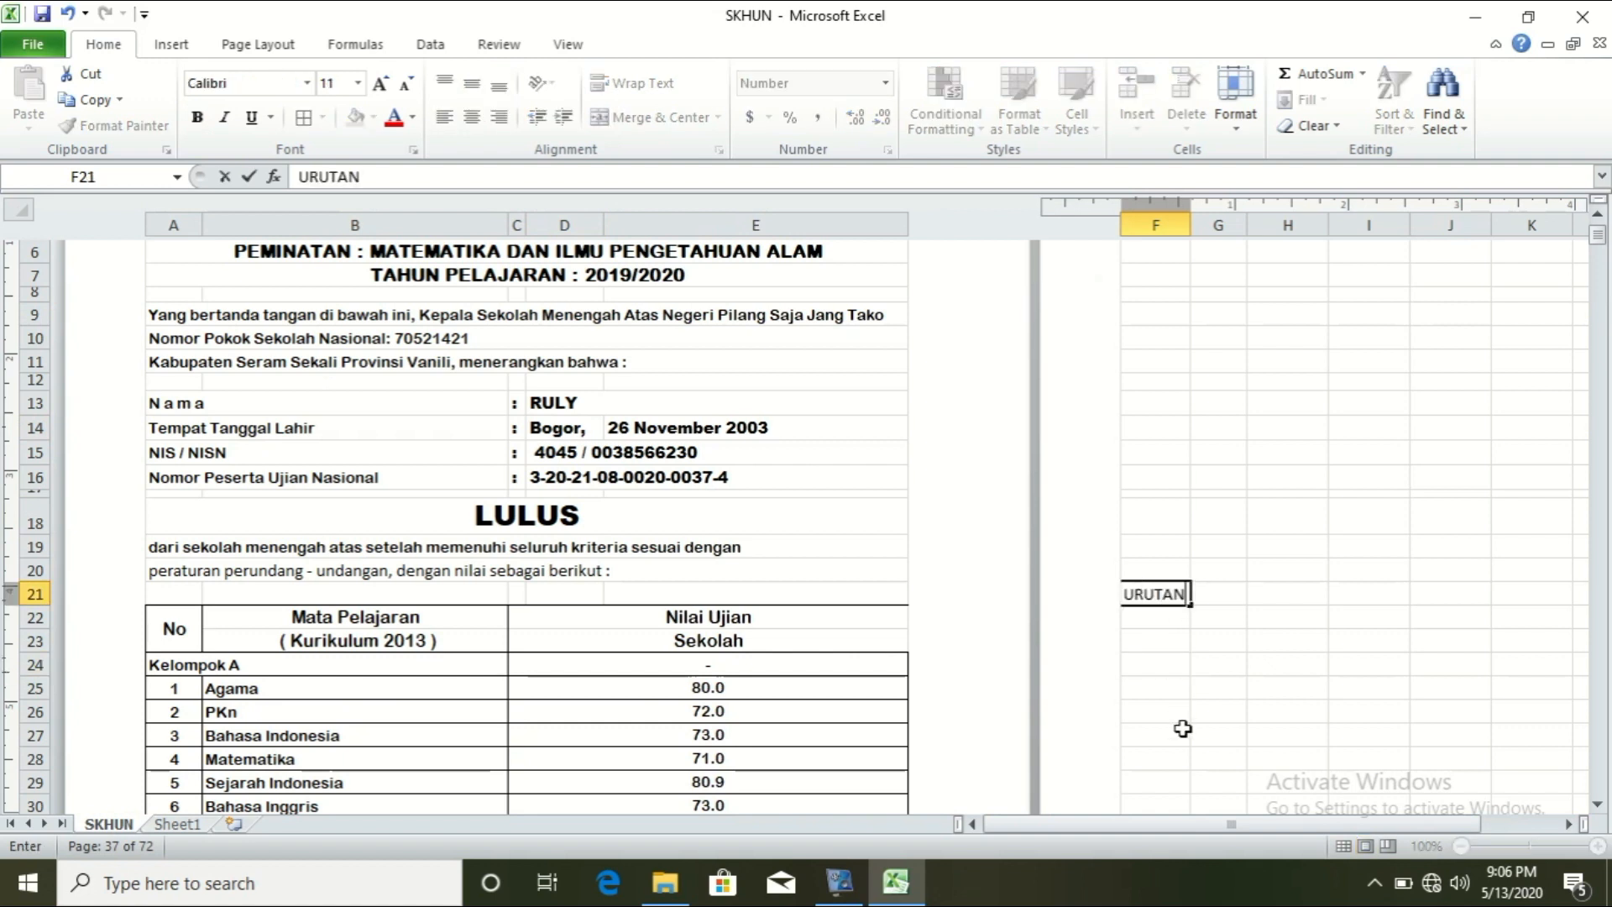
{"action": "key", "text": "Return"}
{"action": "type", "text": "1"}
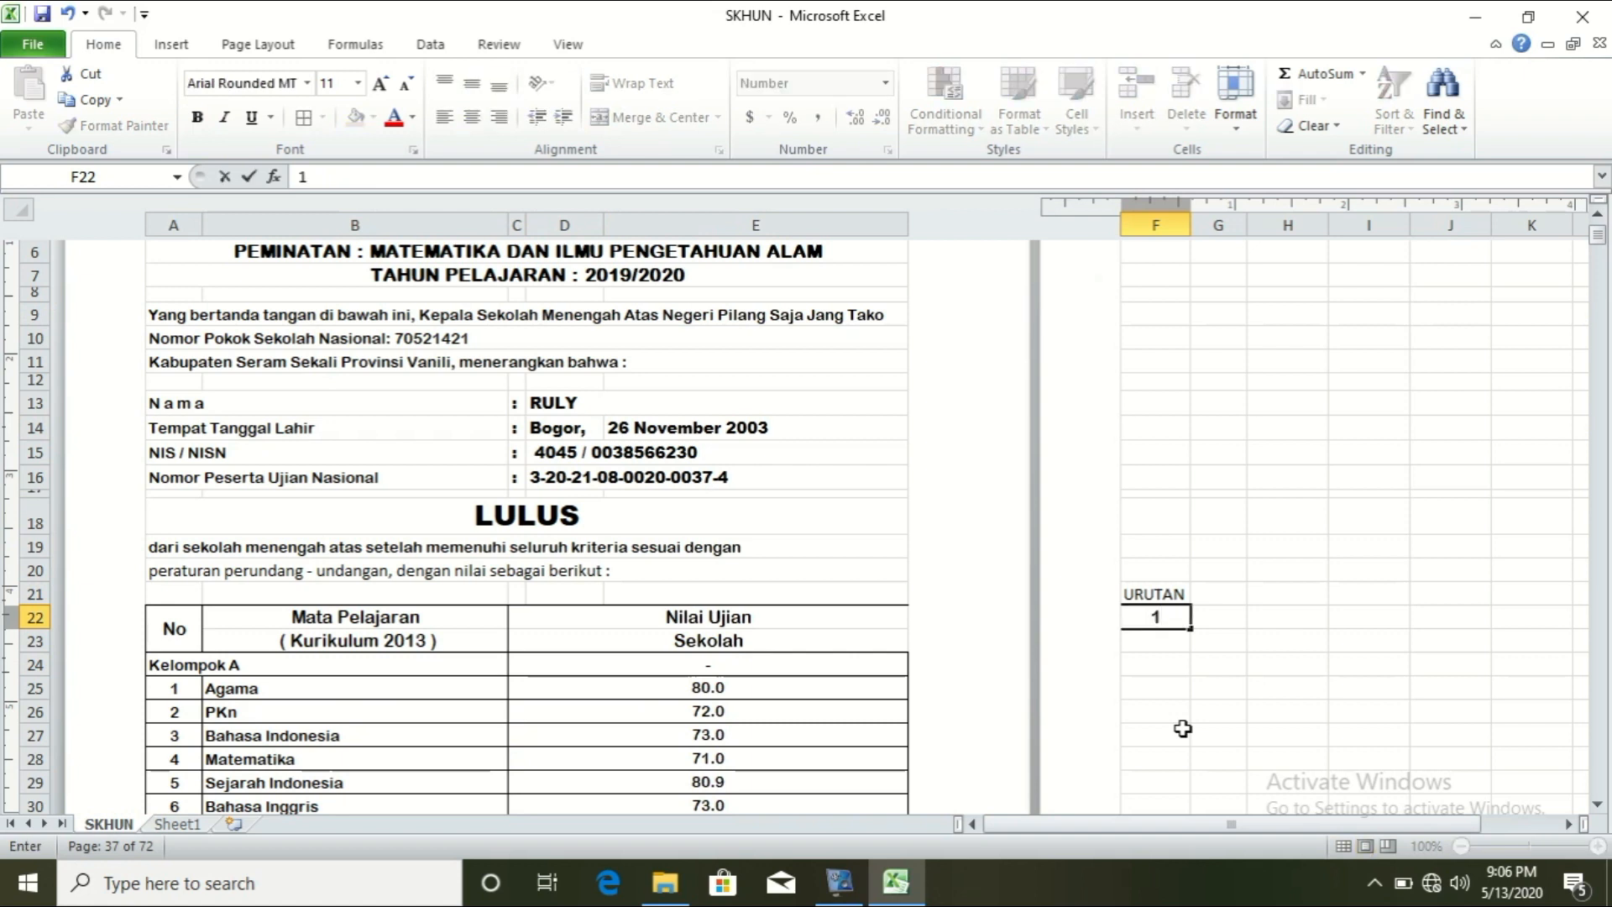
{"action": "key", "text": "Return"}
{"action": "left_click_drag", "start_coordinate": [1192, 221], "coordinate": [1204, 221]}
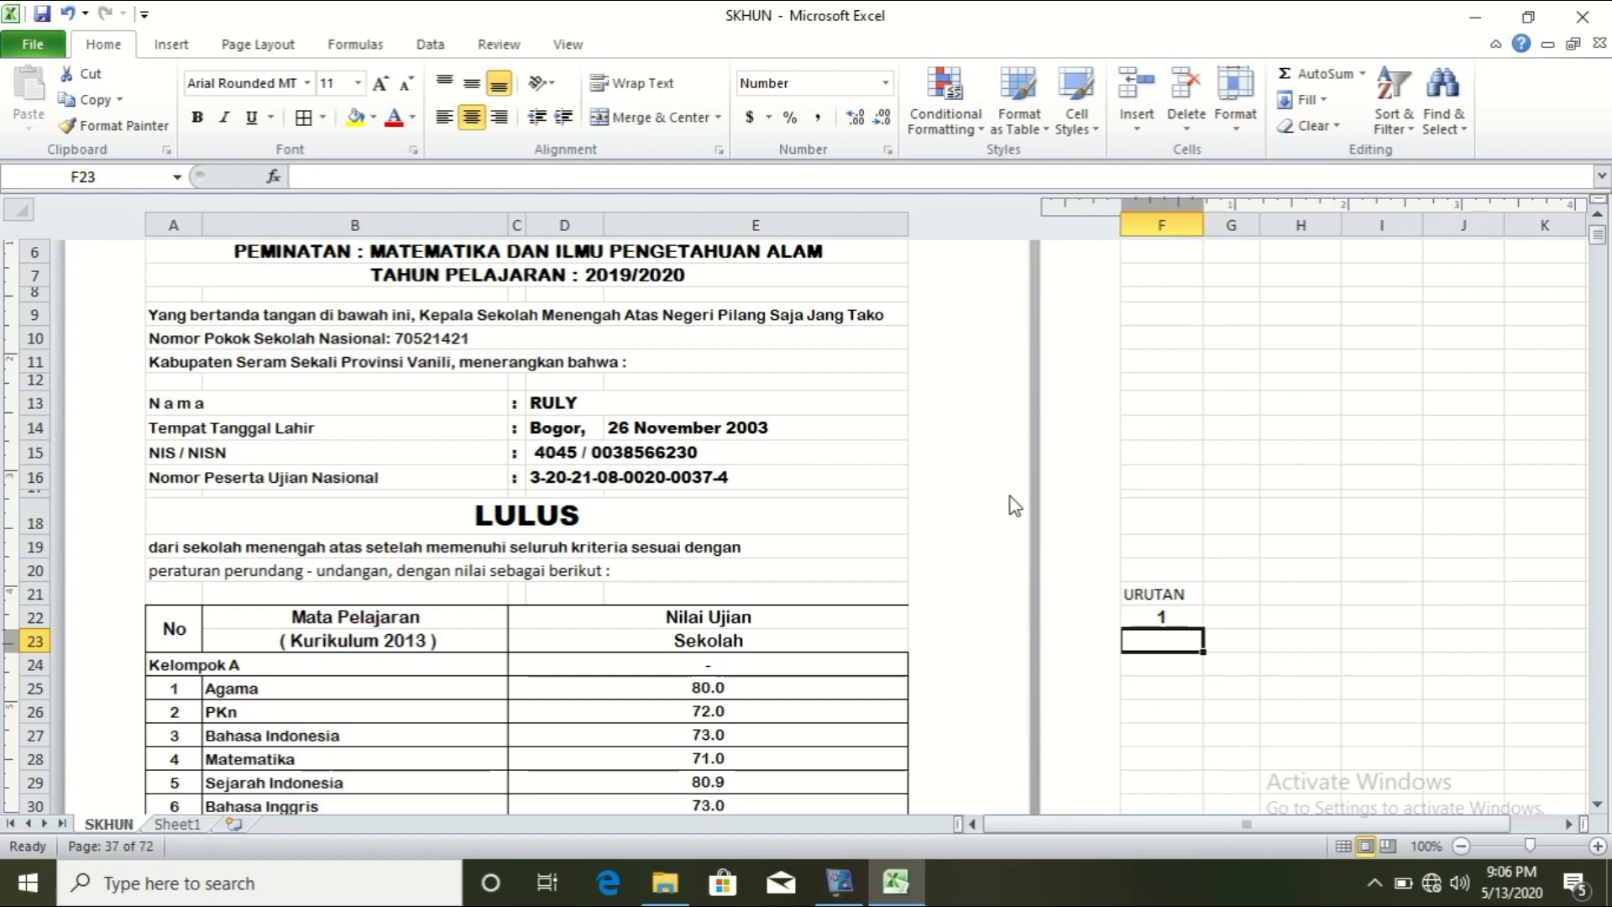
{"action": "left_click", "coordinate": [554, 400]}
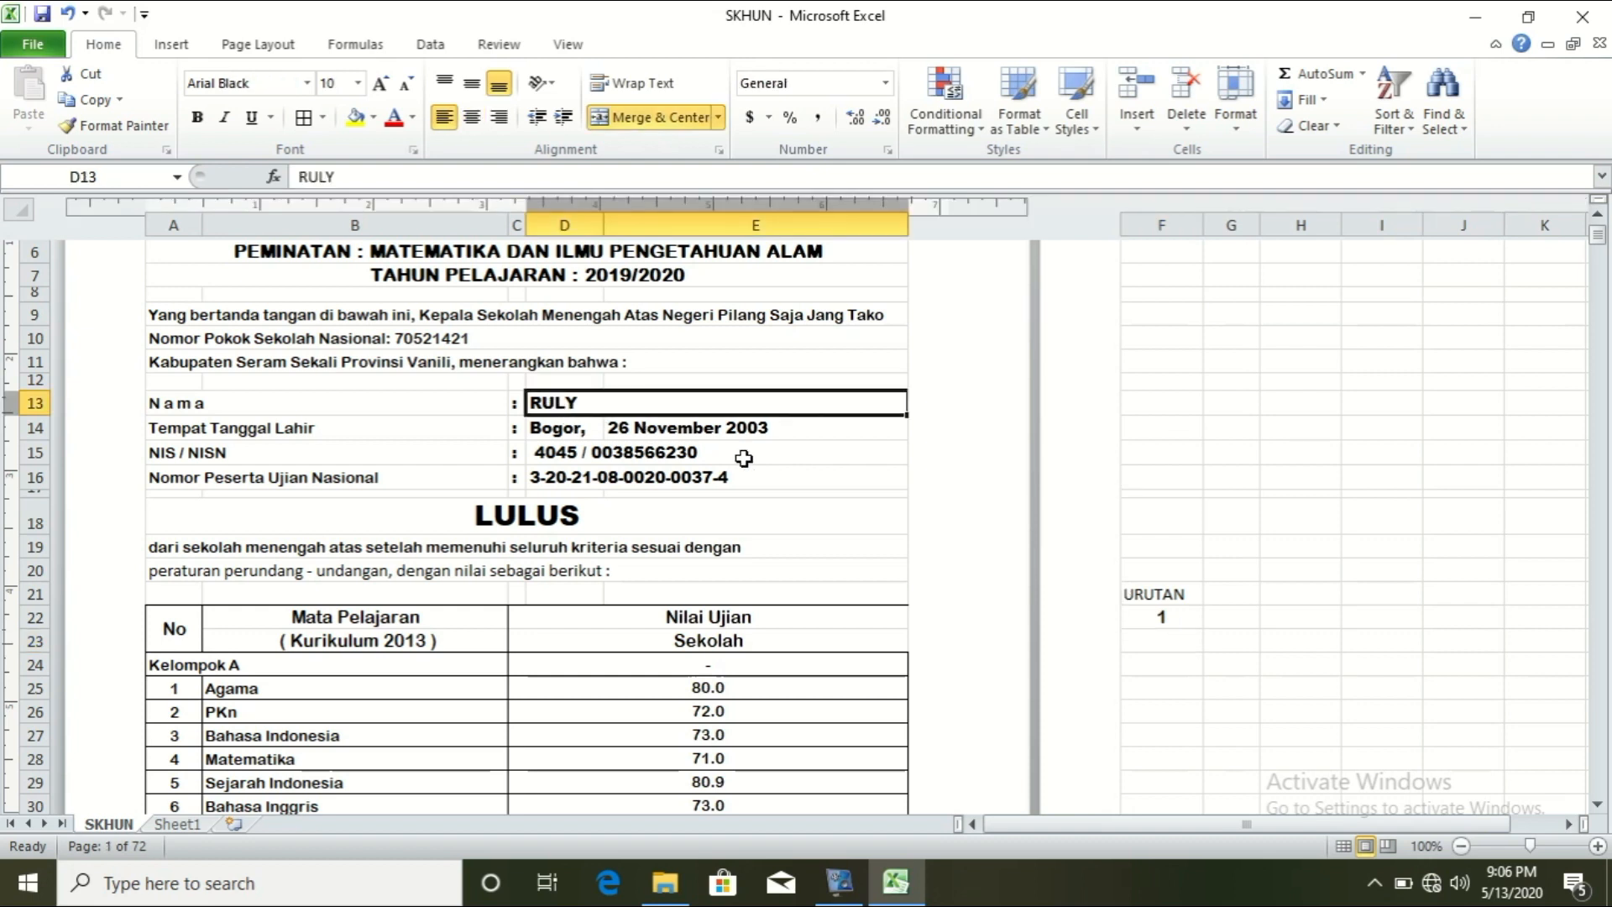
Step: Start D13's formula as =VLOOKUP(F22, and go to Sheet1 for the table range
{"action": "type", "text": "="}
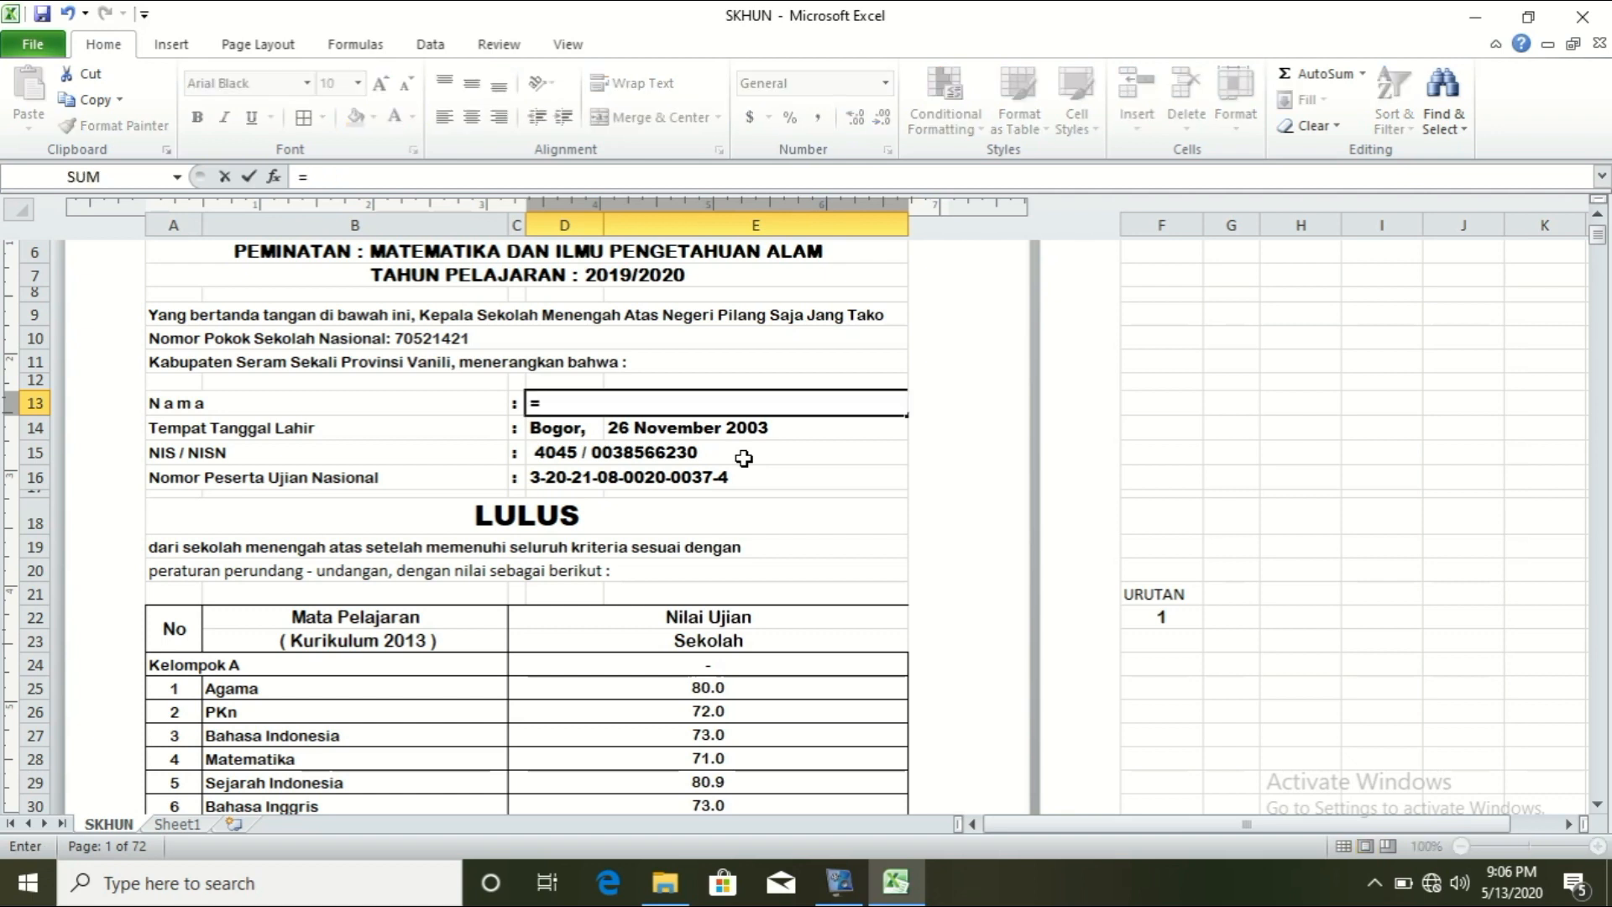
{"action": "type", "text": "V"}
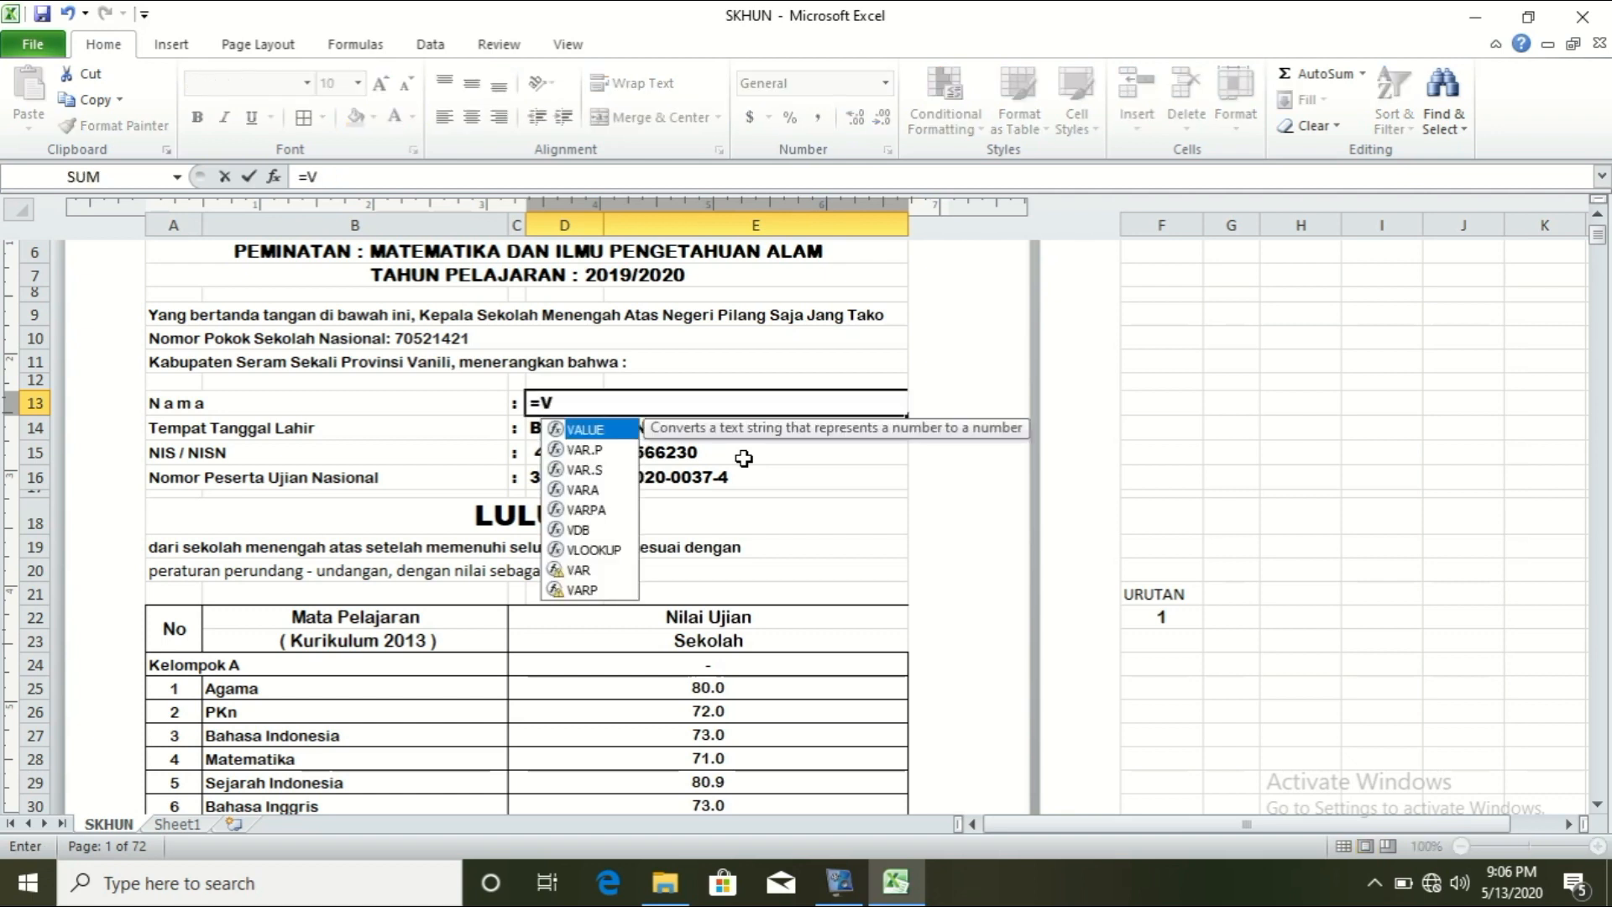
{"action": "type", "text": "L"}
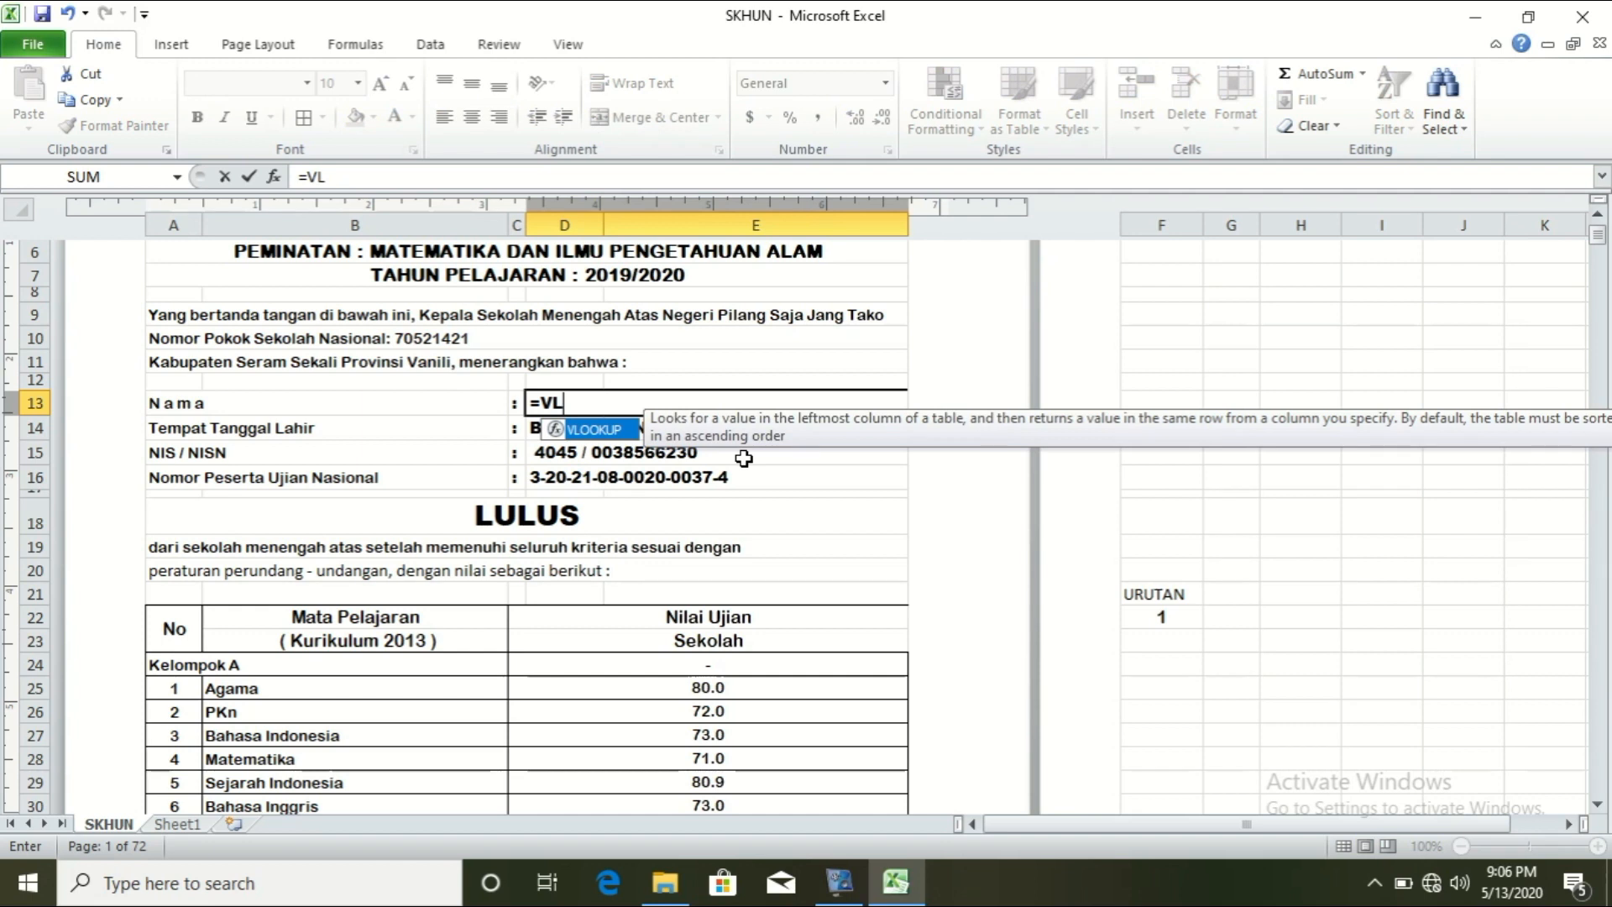
{"action": "double_click", "coordinate": [593, 429]}
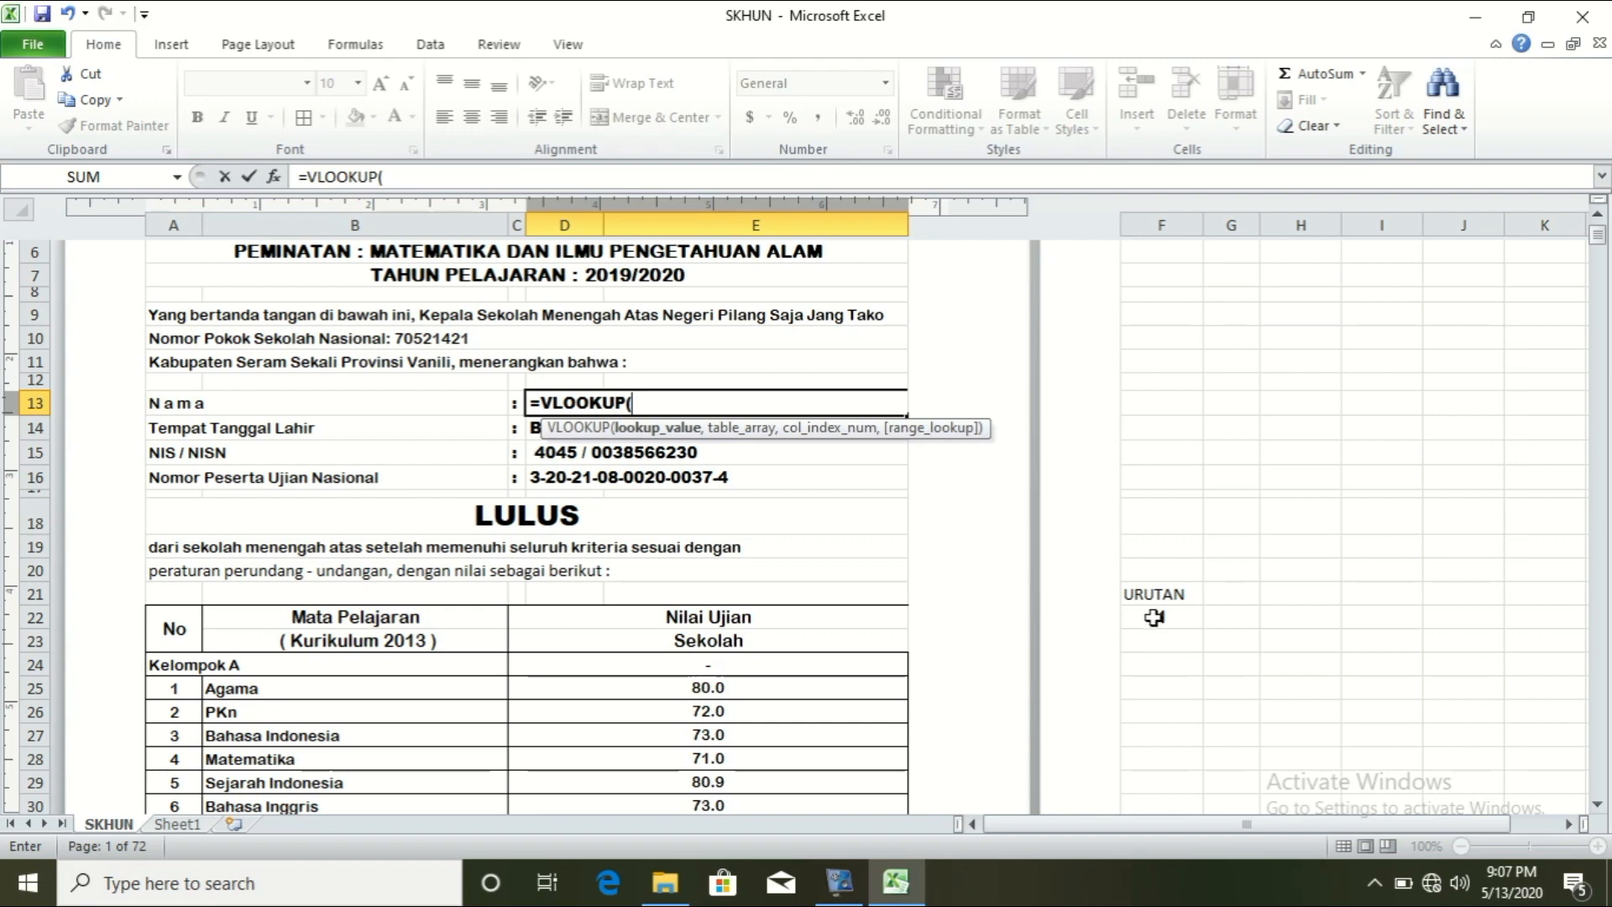
{"action": "left_click", "coordinate": [1154, 617]}
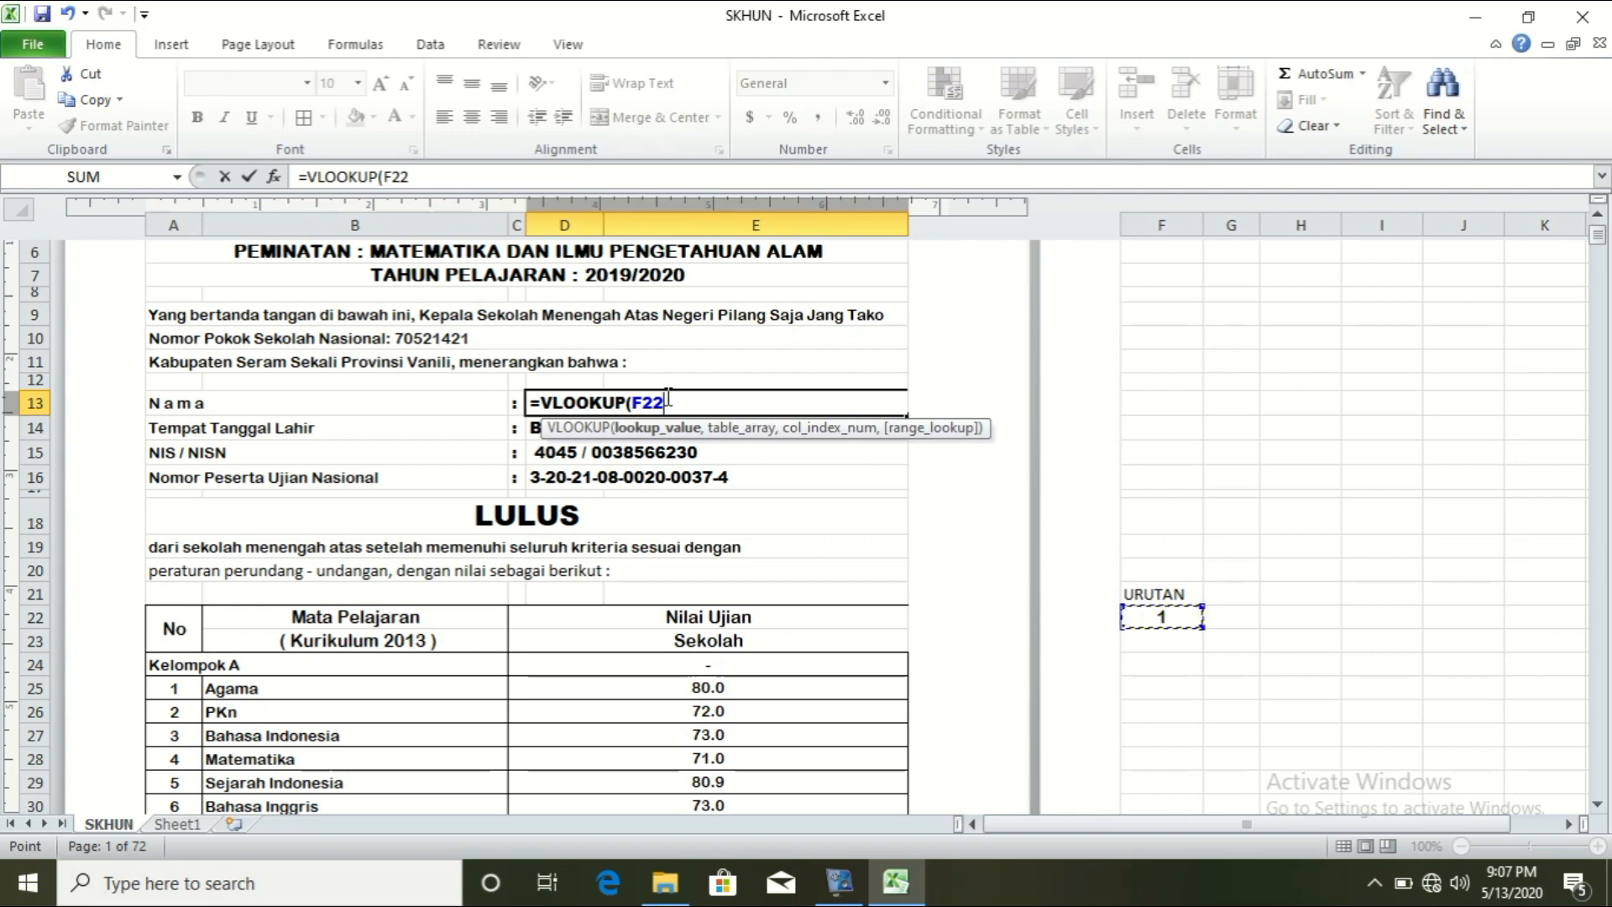
{"action": "type", "text": ","}
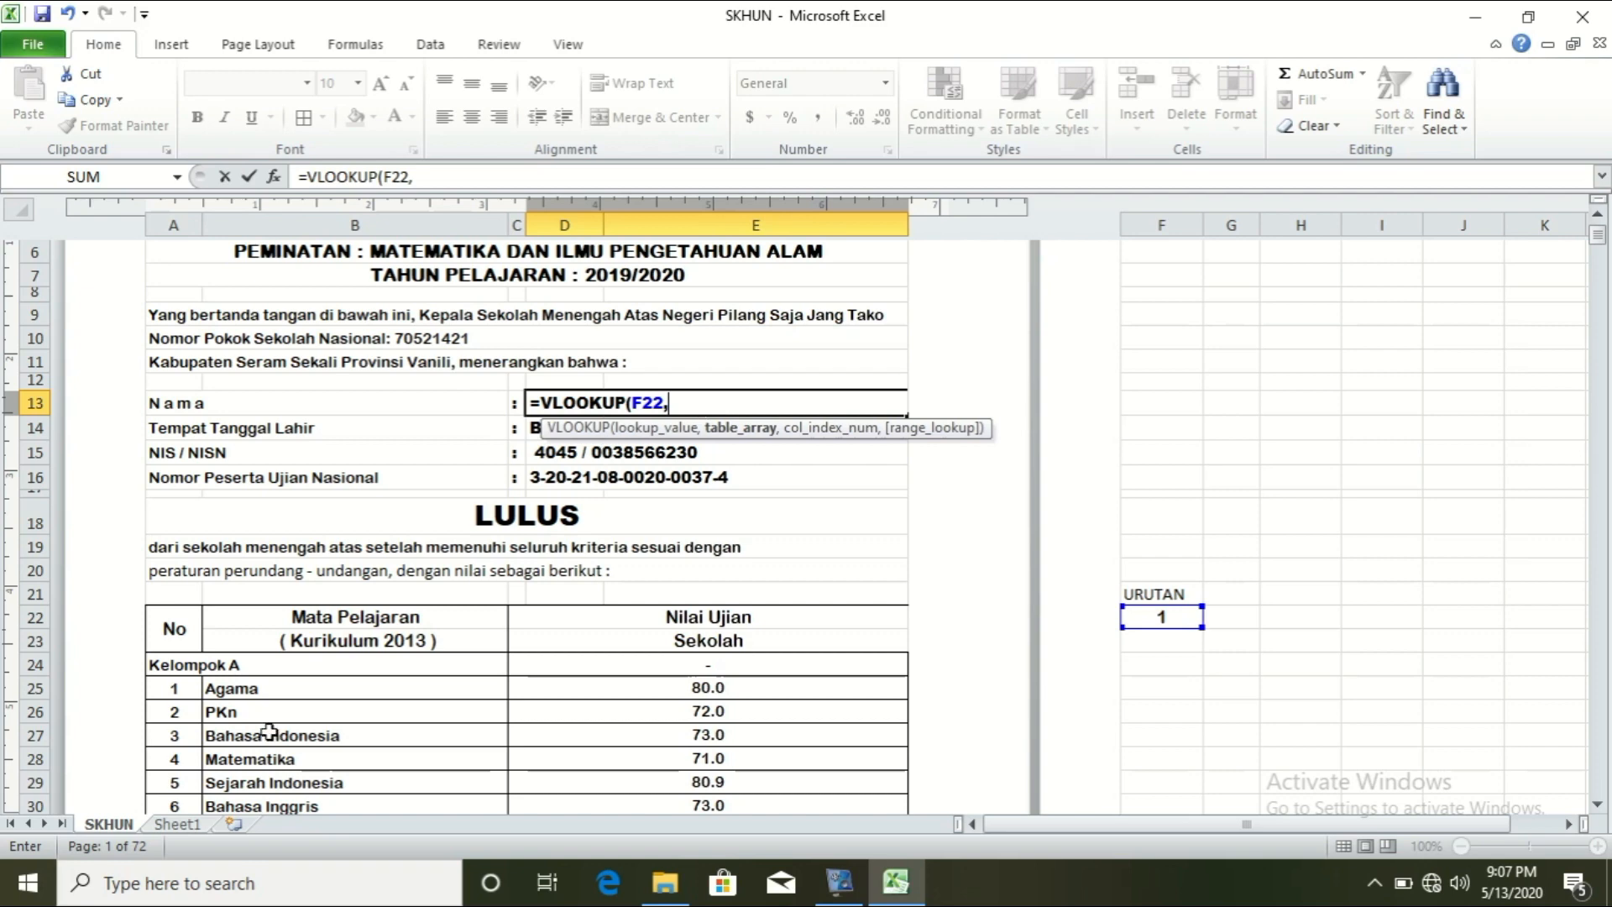
{"action": "left_click", "coordinate": [177, 824]}
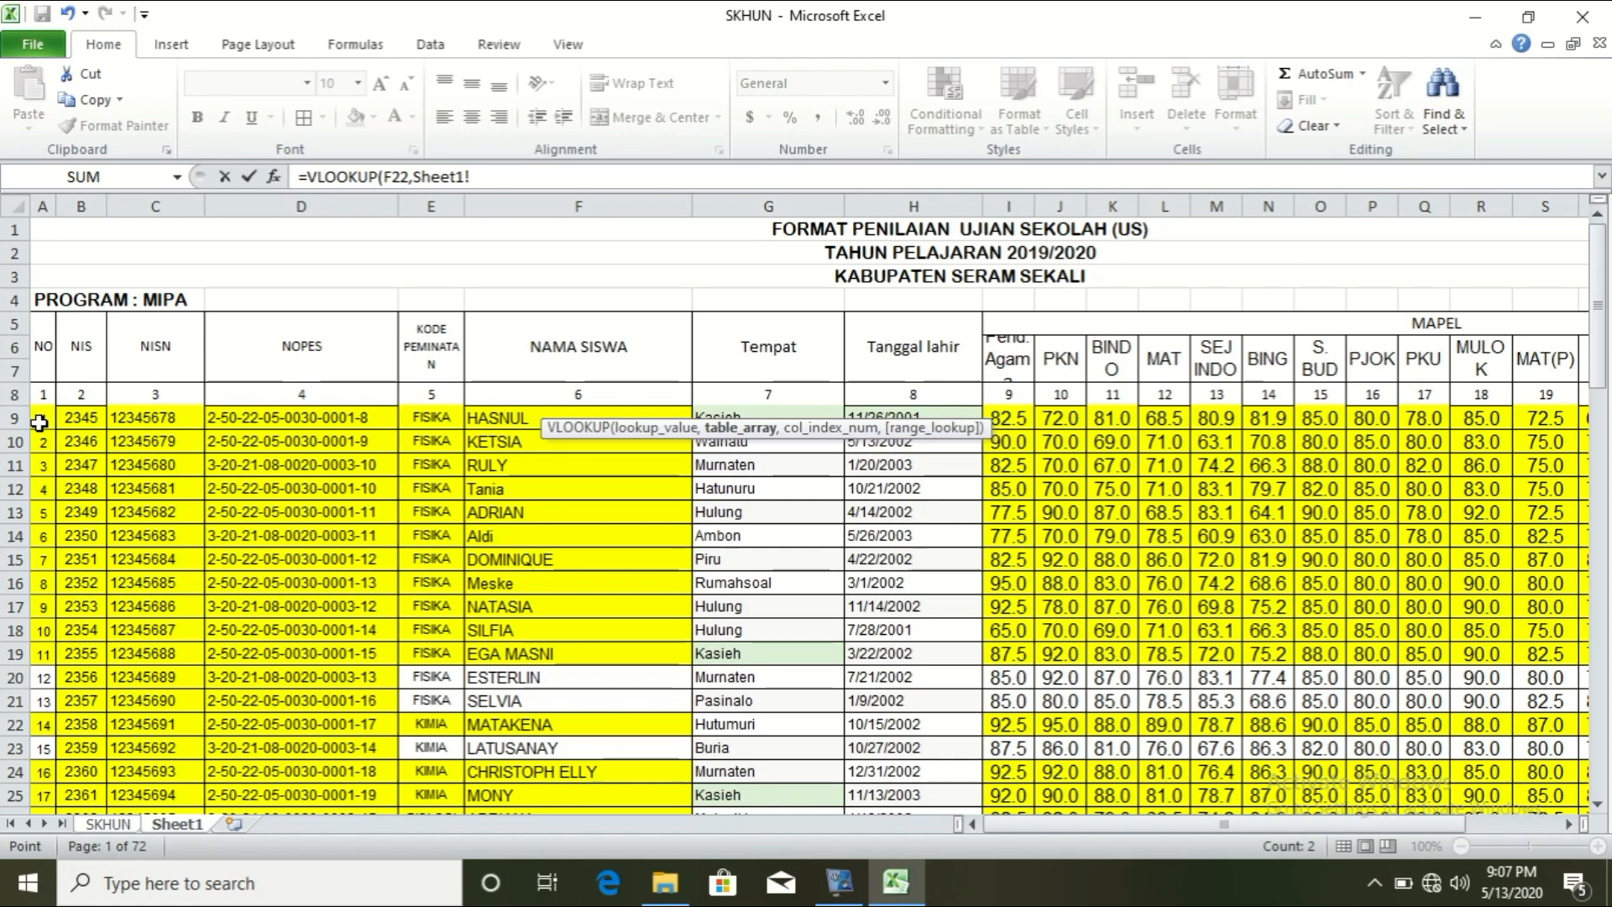
{"action": "left_click_drag", "start_coordinate": [55, 422], "coordinate": [1465, 781]}
{"action": "left_click_drag", "start_coordinate": [1465, 897], "coordinate": [1498, 750]}
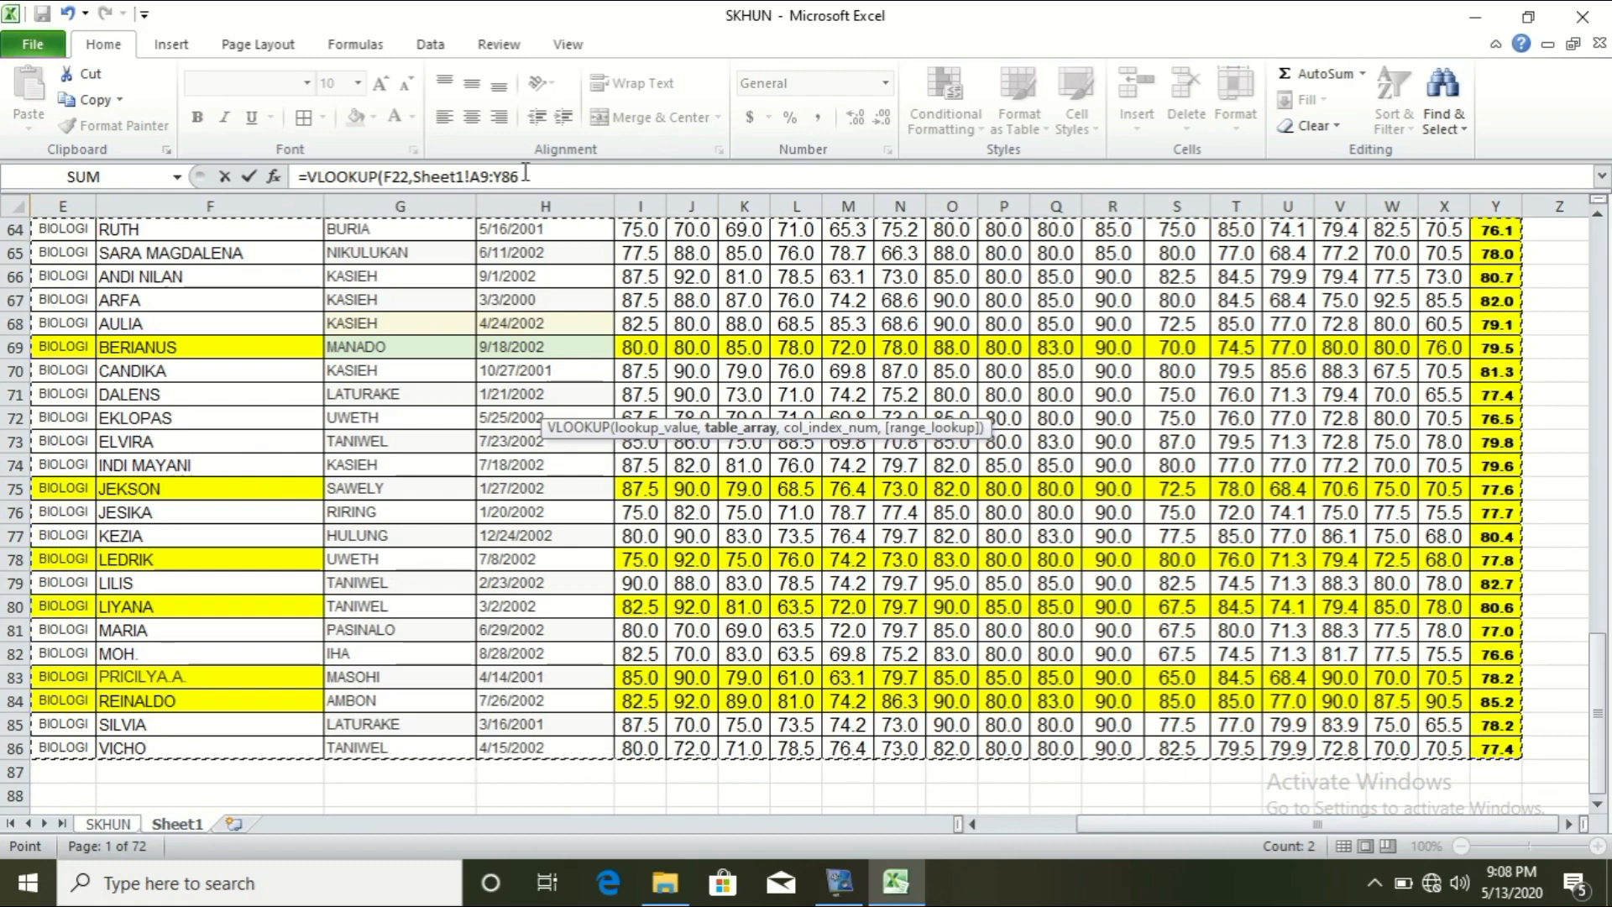
{"action": "left_click", "coordinate": [523, 176]}
{"action": "type", "text": ","}
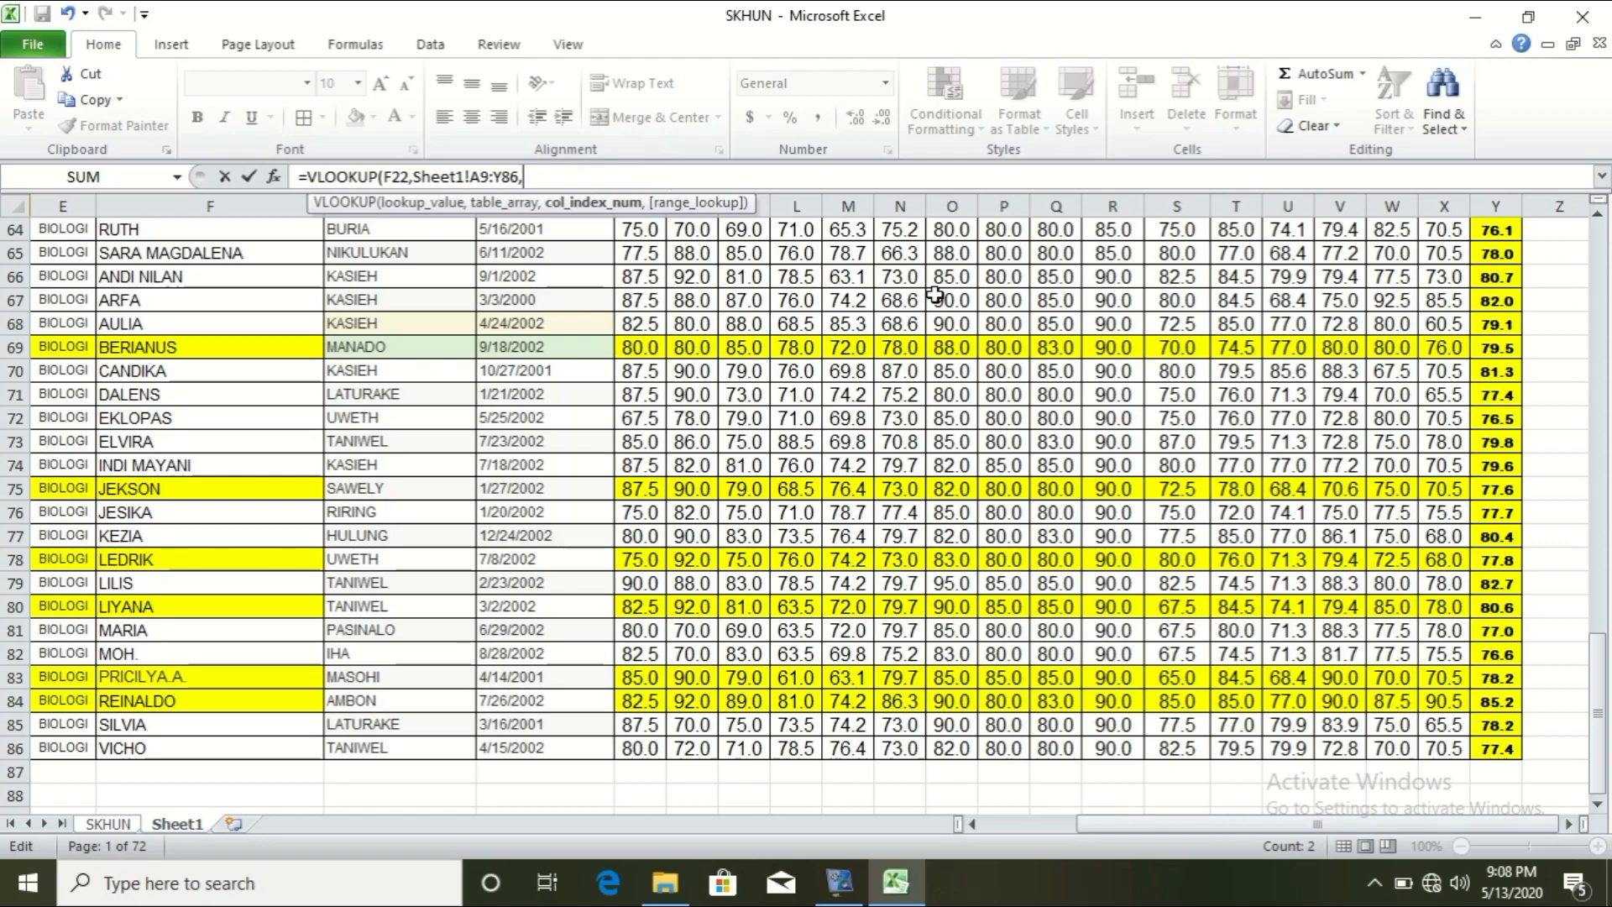
{"action": "left_click_drag", "start_coordinate": [1171, 825], "coordinate": [1059, 829]}
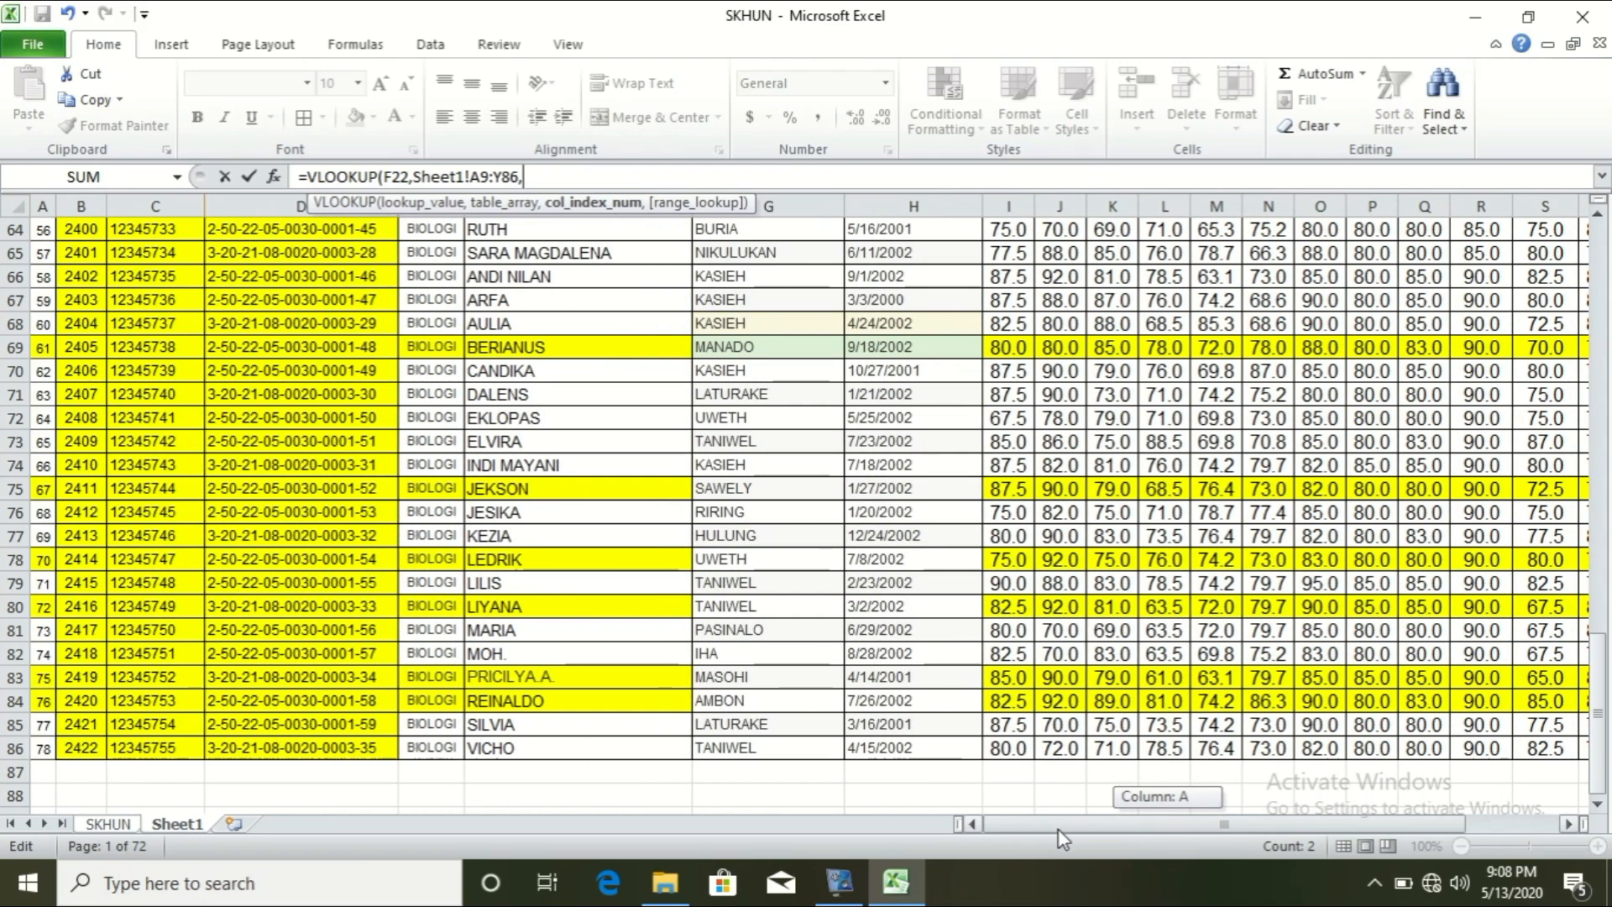
{"action": "left_click_drag", "start_coordinate": [1600, 688], "coordinate": [1603, 252]}
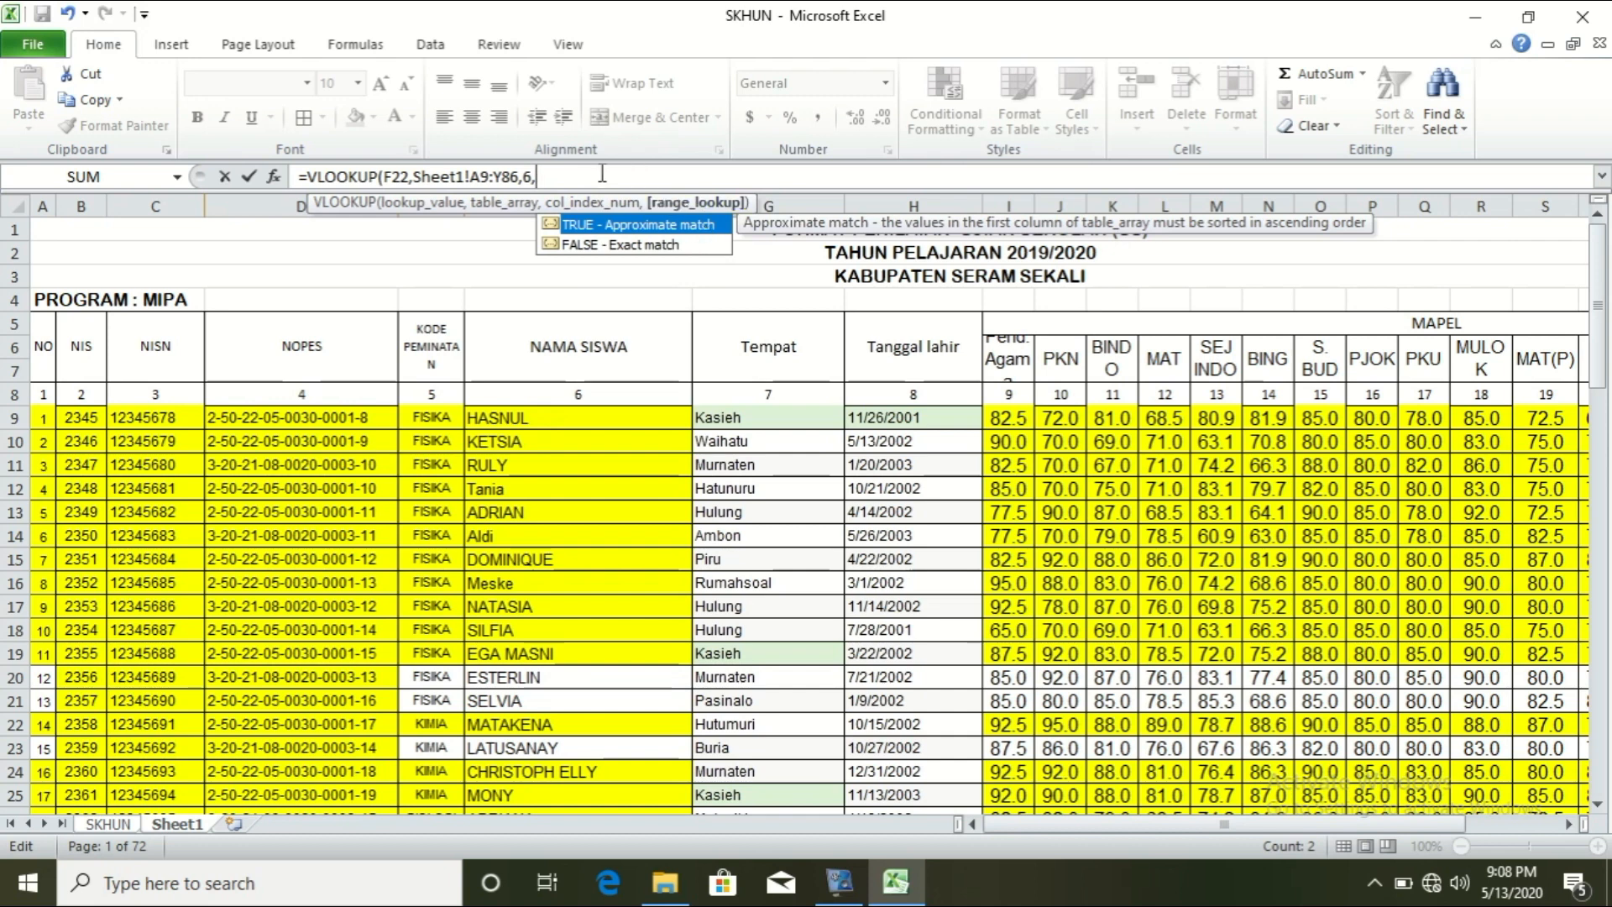
{"action": "type", "text": "0)"}
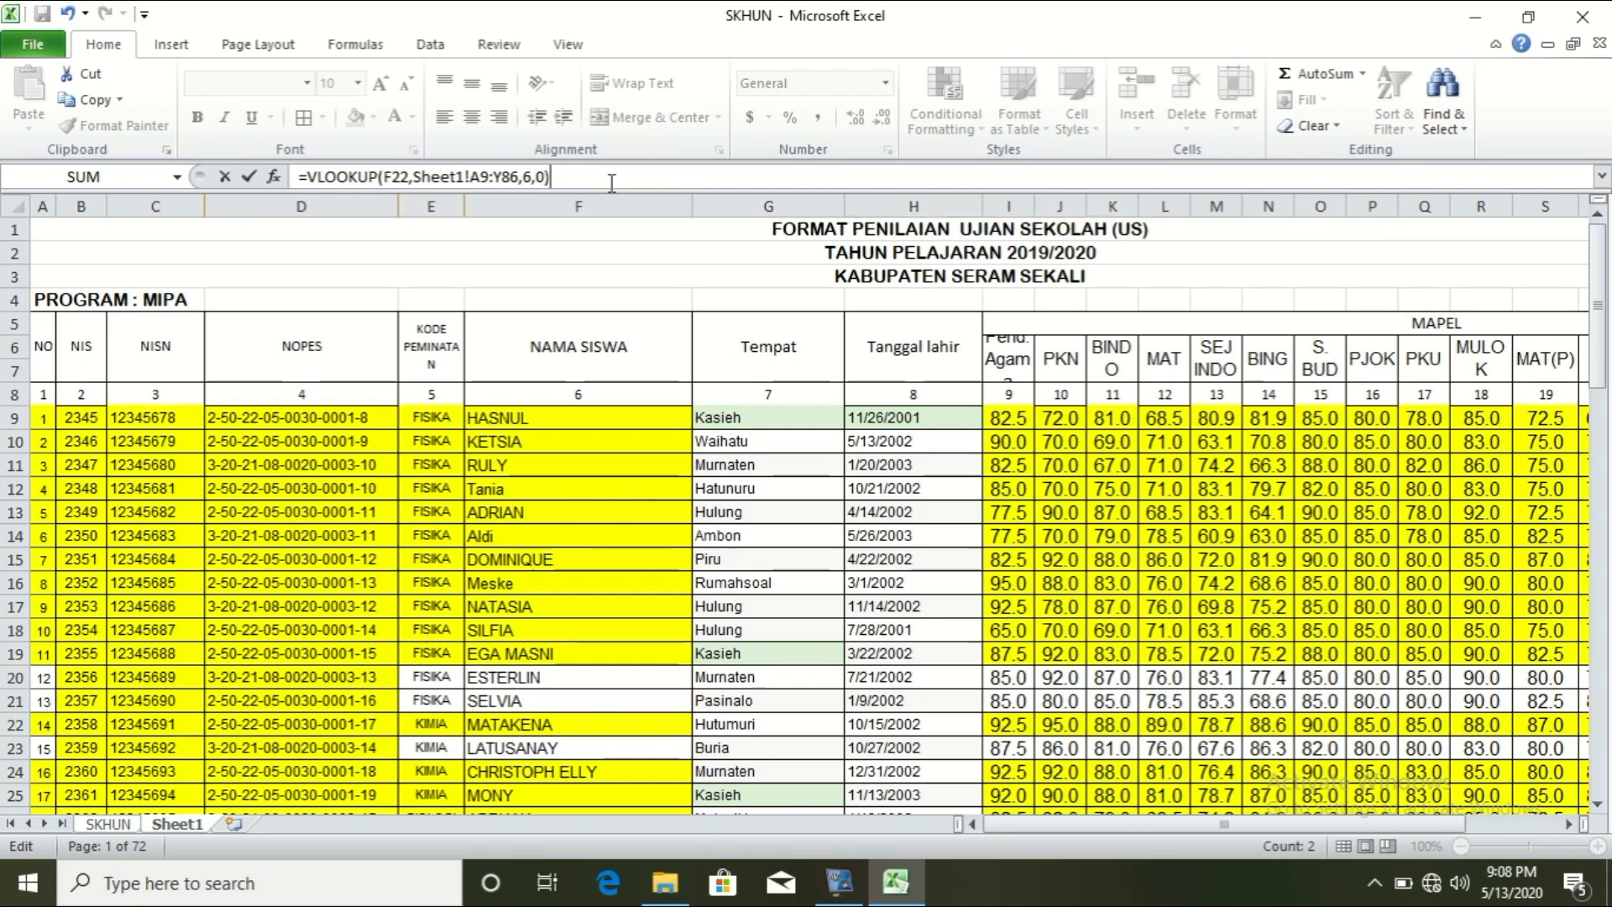
{"action": "key", "text": "Return"}
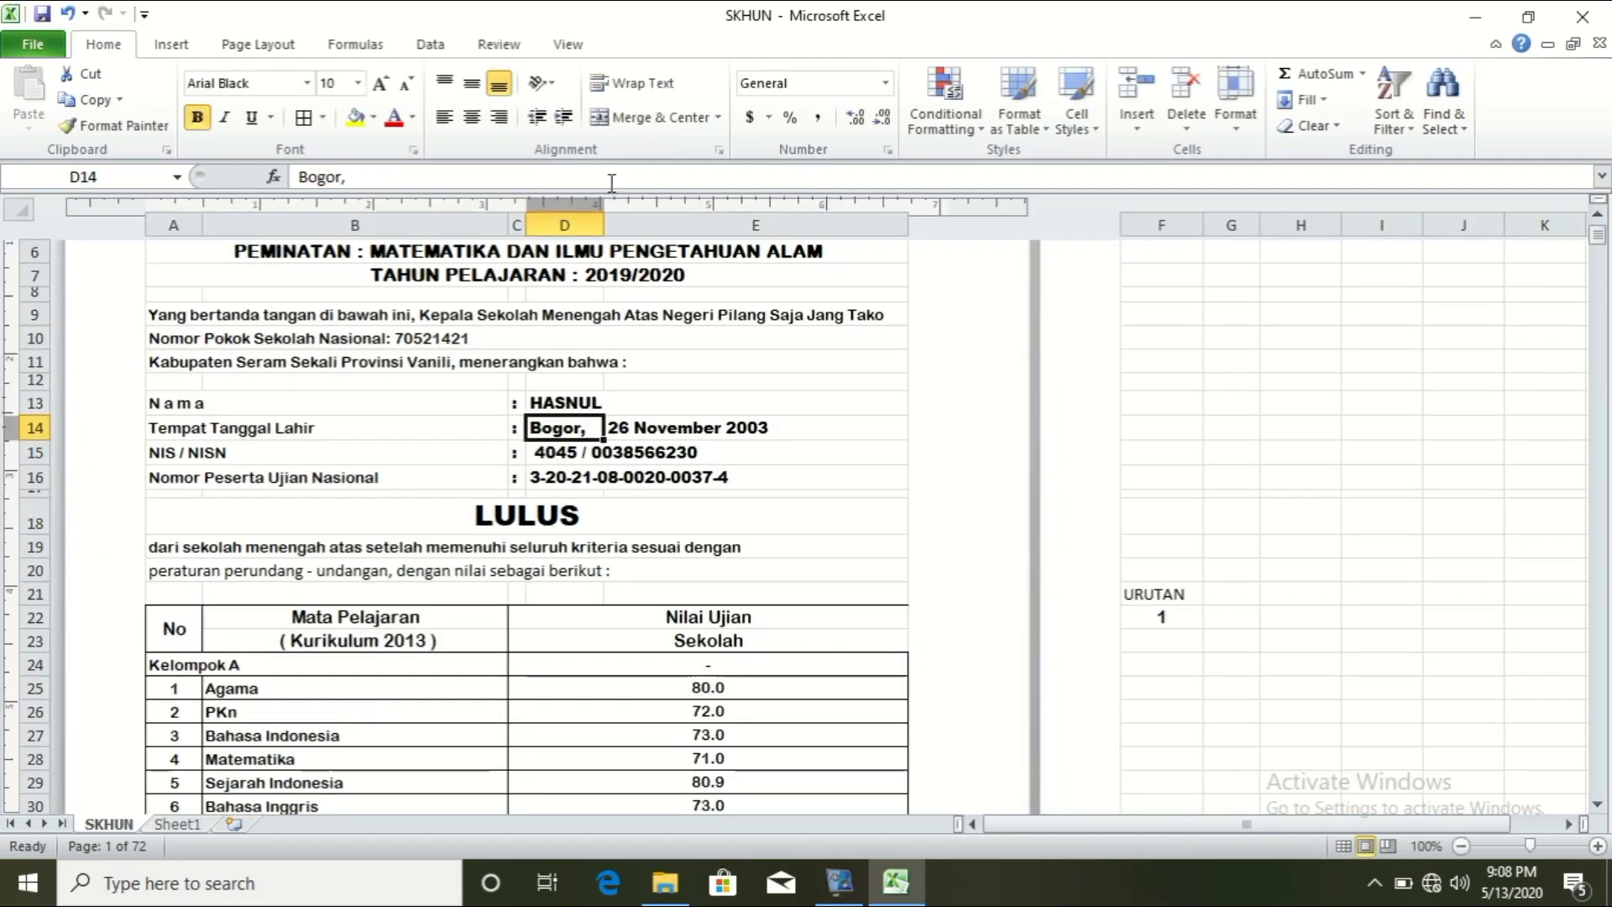
{"action": "left_click", "coordinate": [576, 398]}
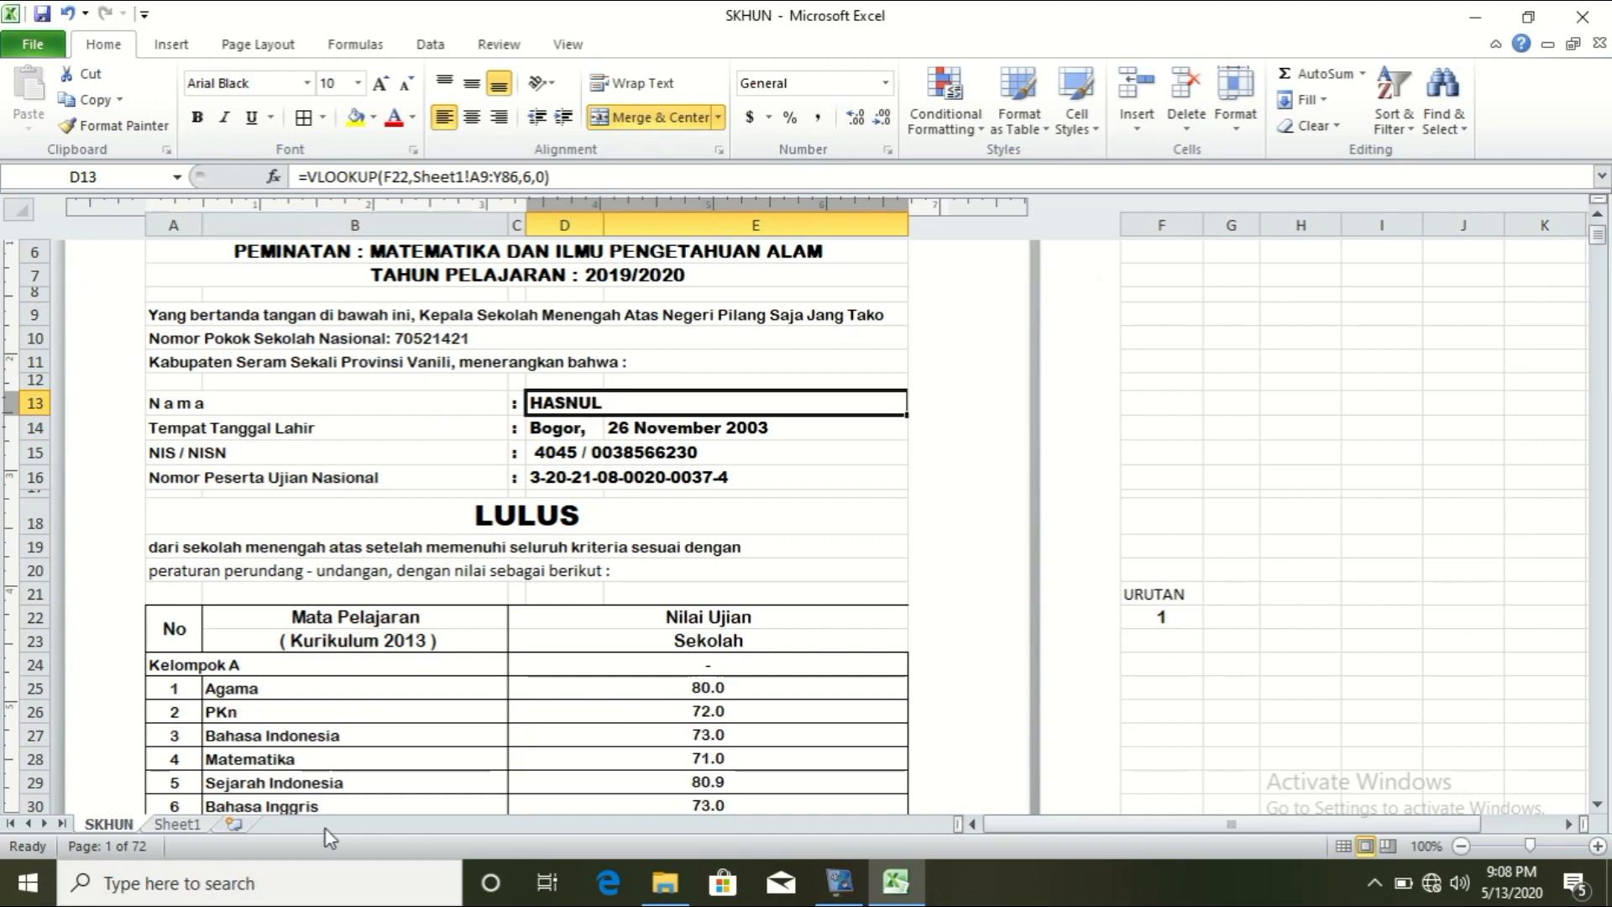
Step: Copy D13's lookup formula text and select the Bogor, entry in D14
{"action": "left_click", "coordinate": [562, 434]}
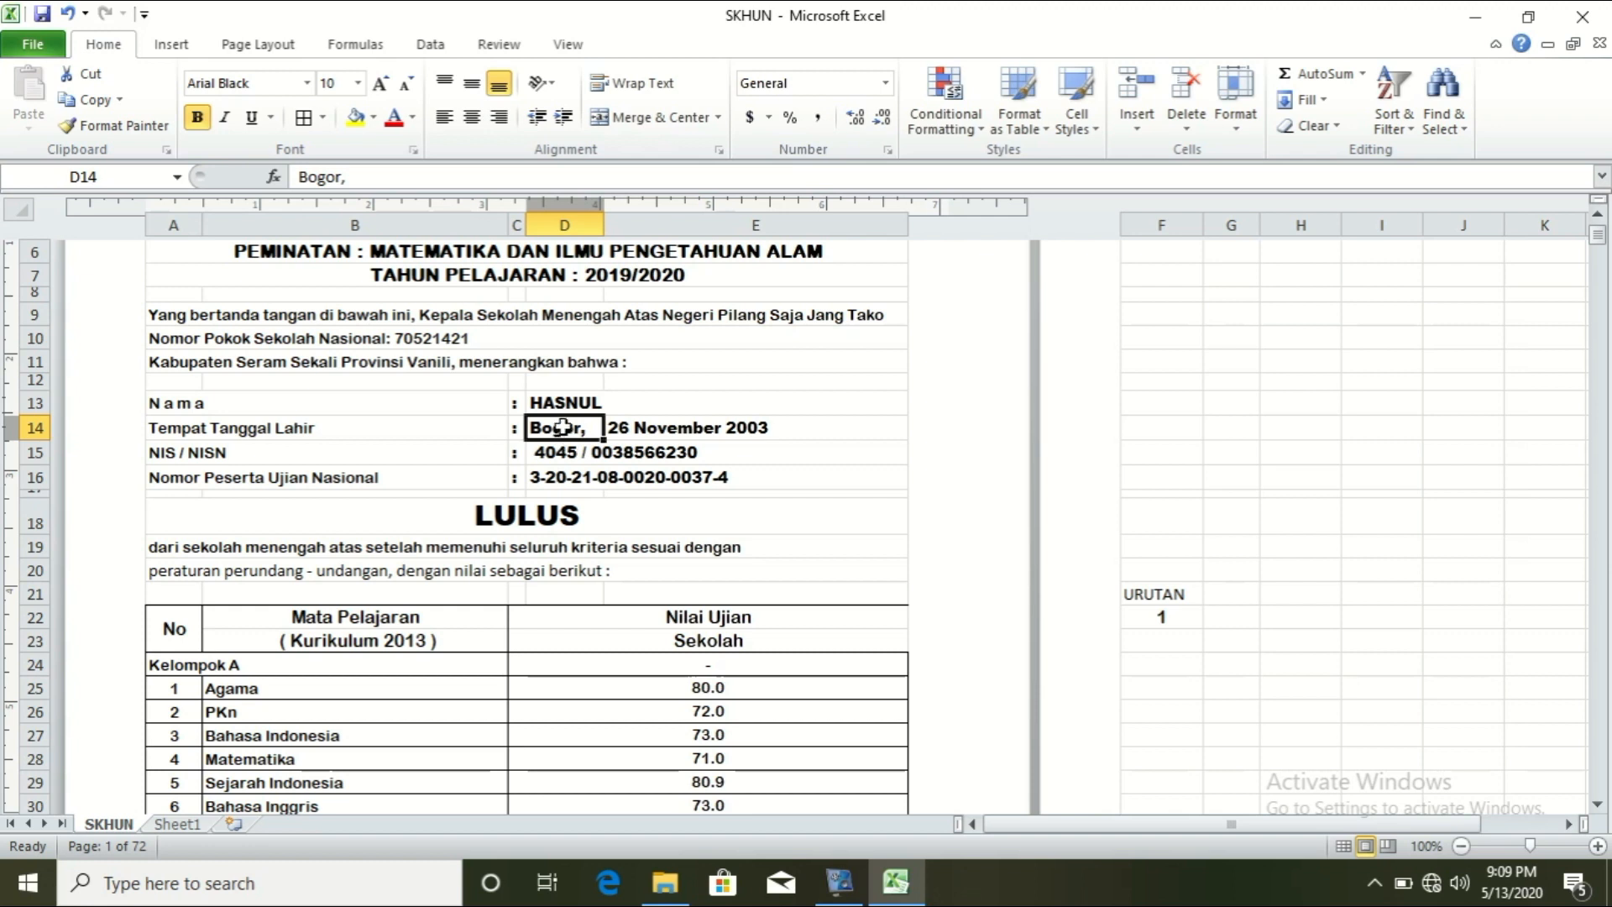
{"action": "left_click", "coordinate": [564, 404]}
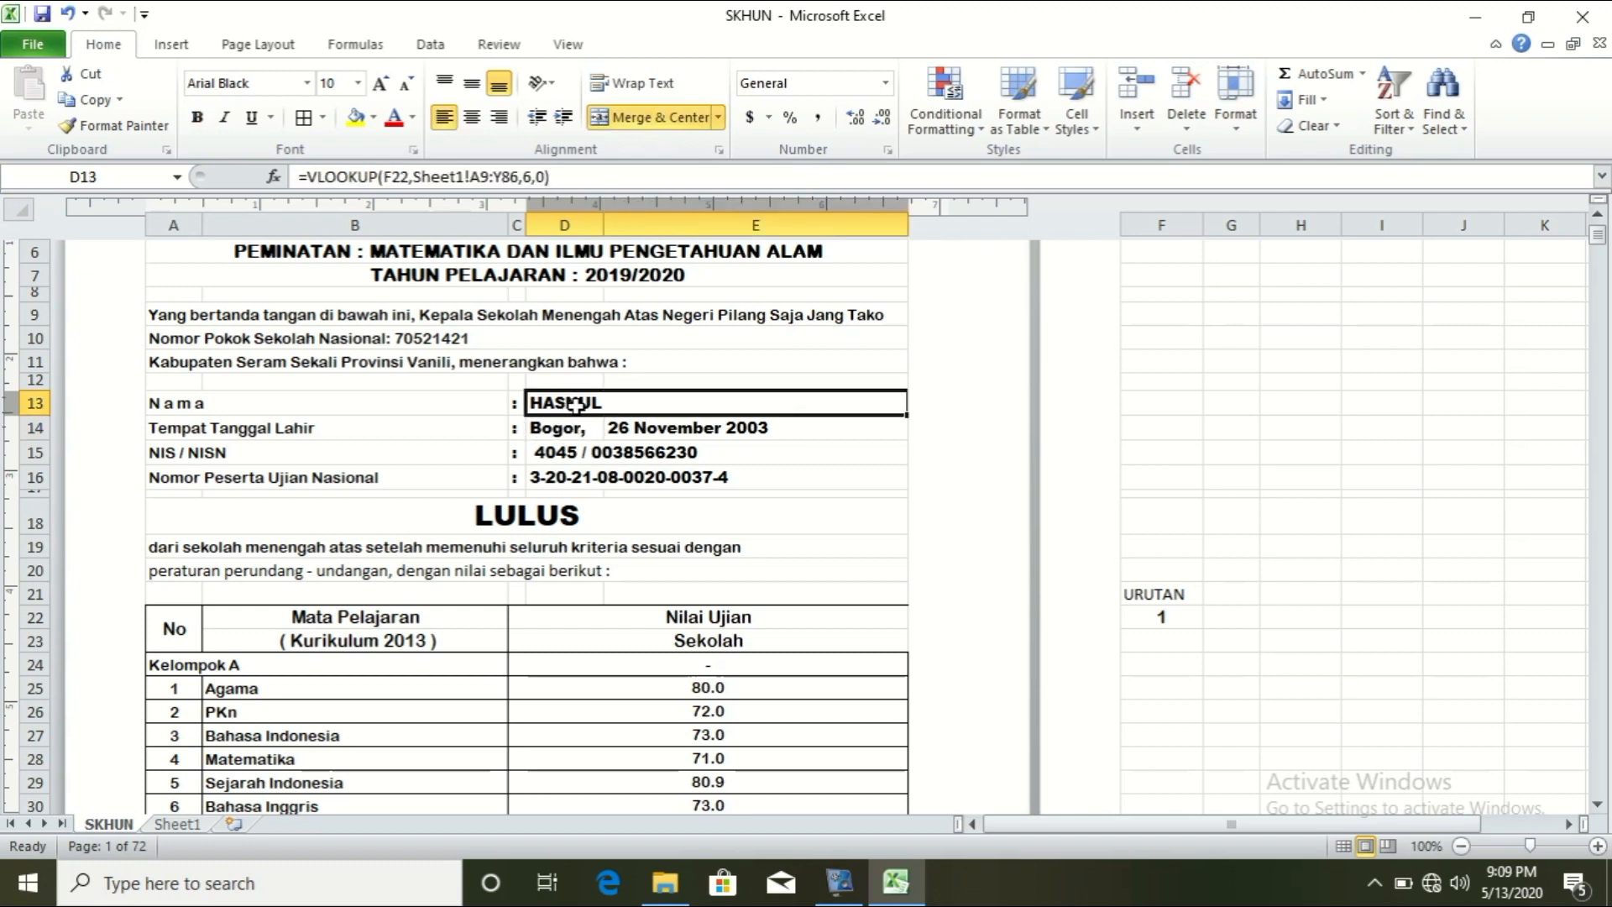
{"action": "left_click", "coordinate": [560, 178]}
{"action": "left_click_drag", "start_coordinate": [560, 178], "coordinate": [294, 177]}
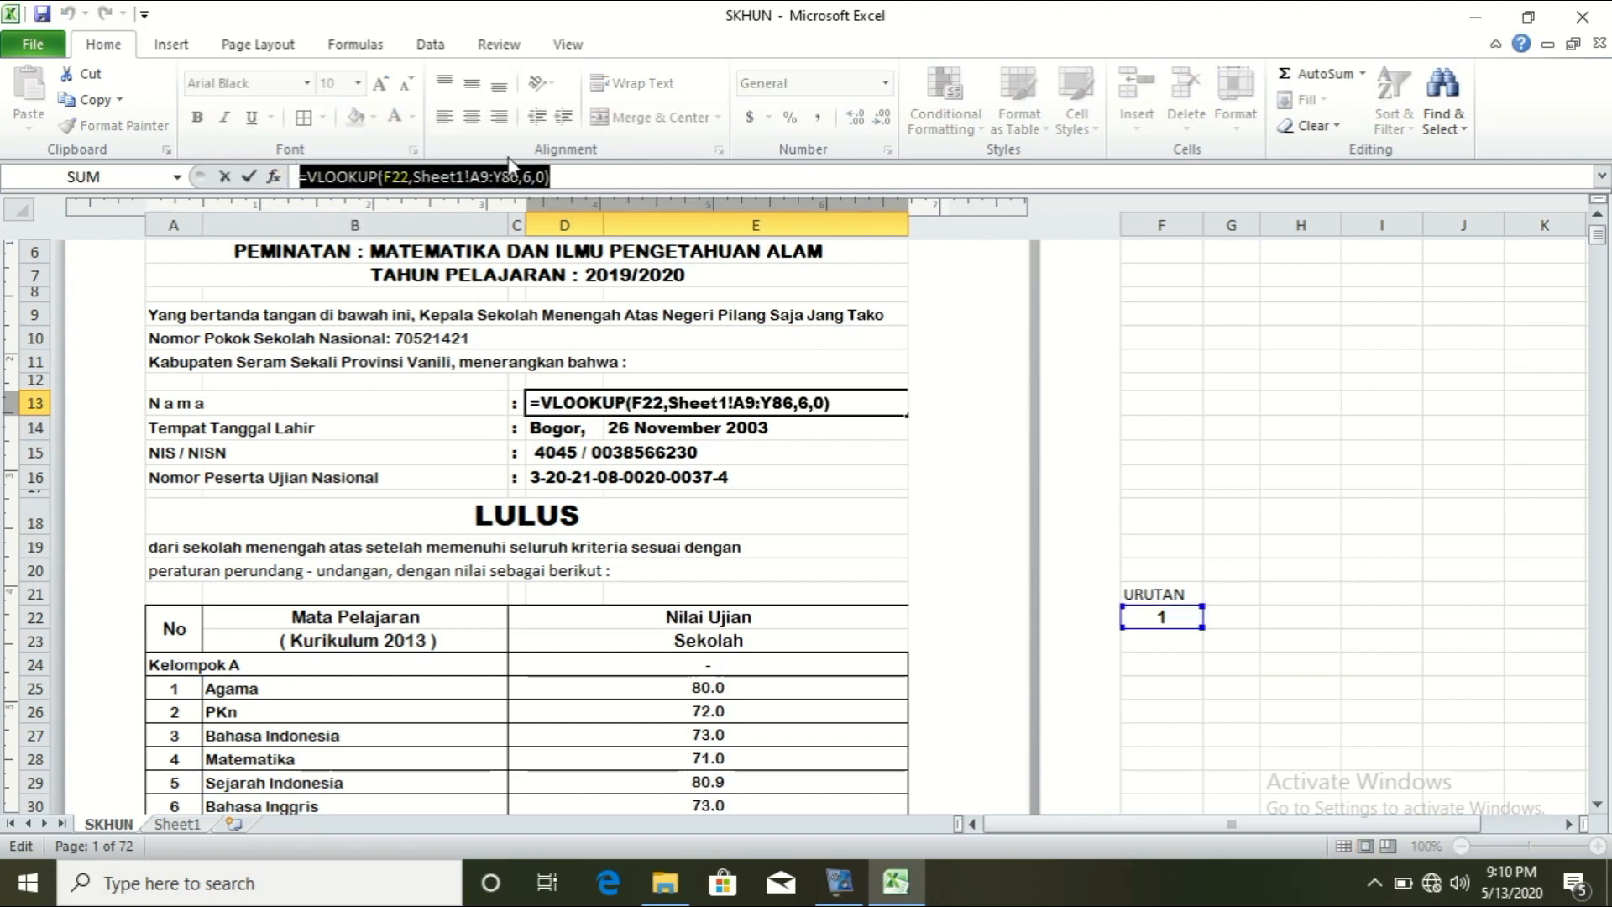
{"action": "key", "text": "ctrl+c"}
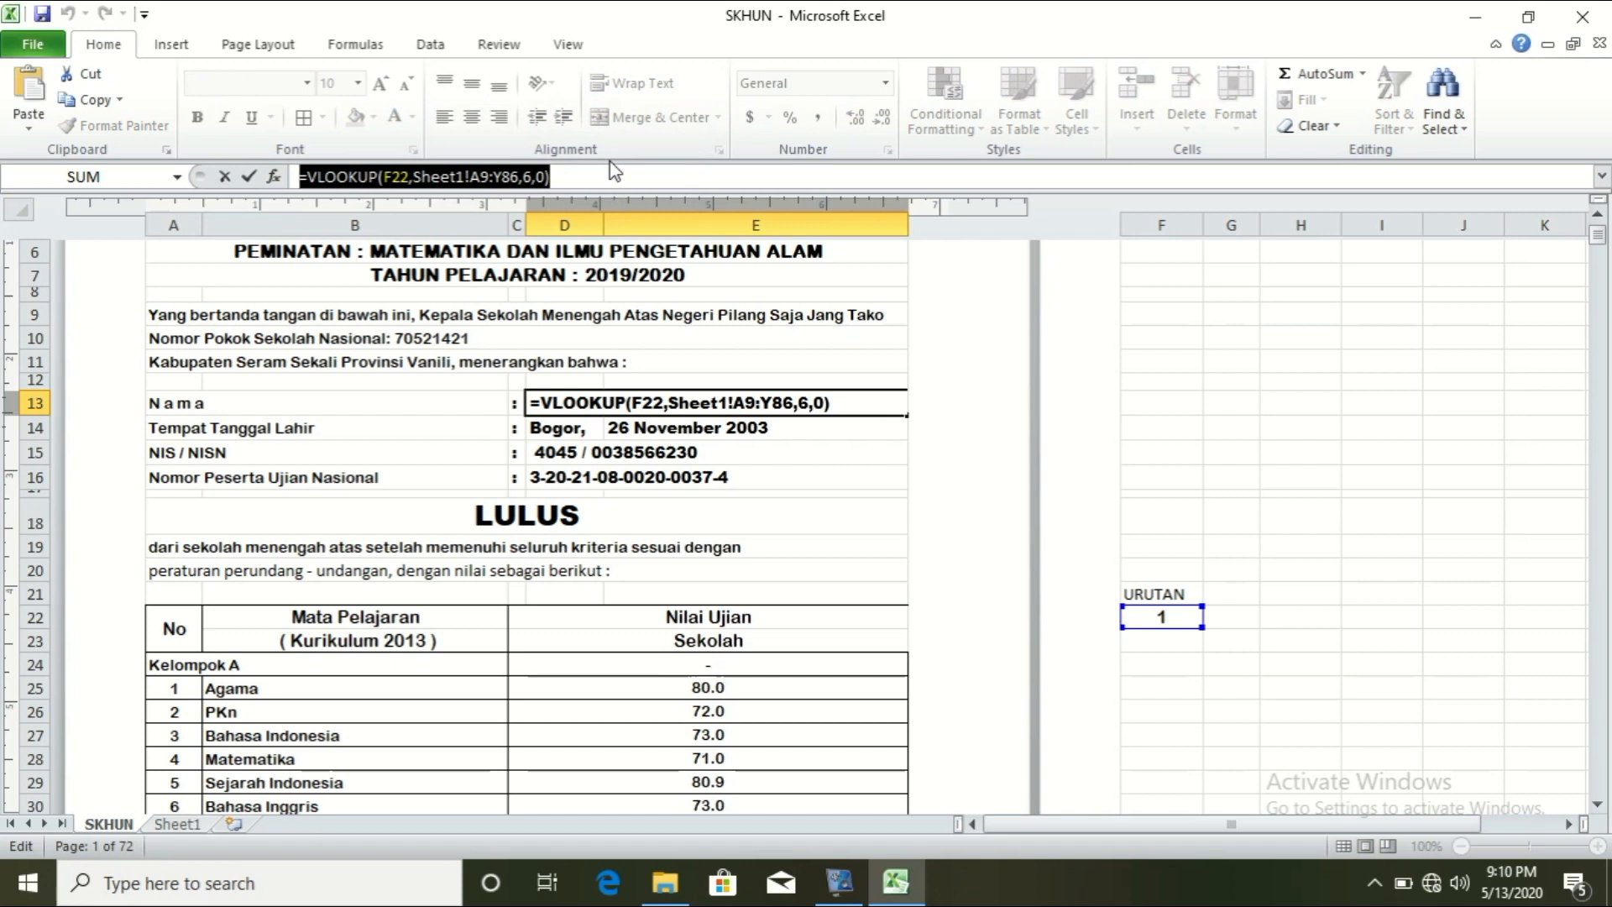
{"action": "key", "text": "Return"}
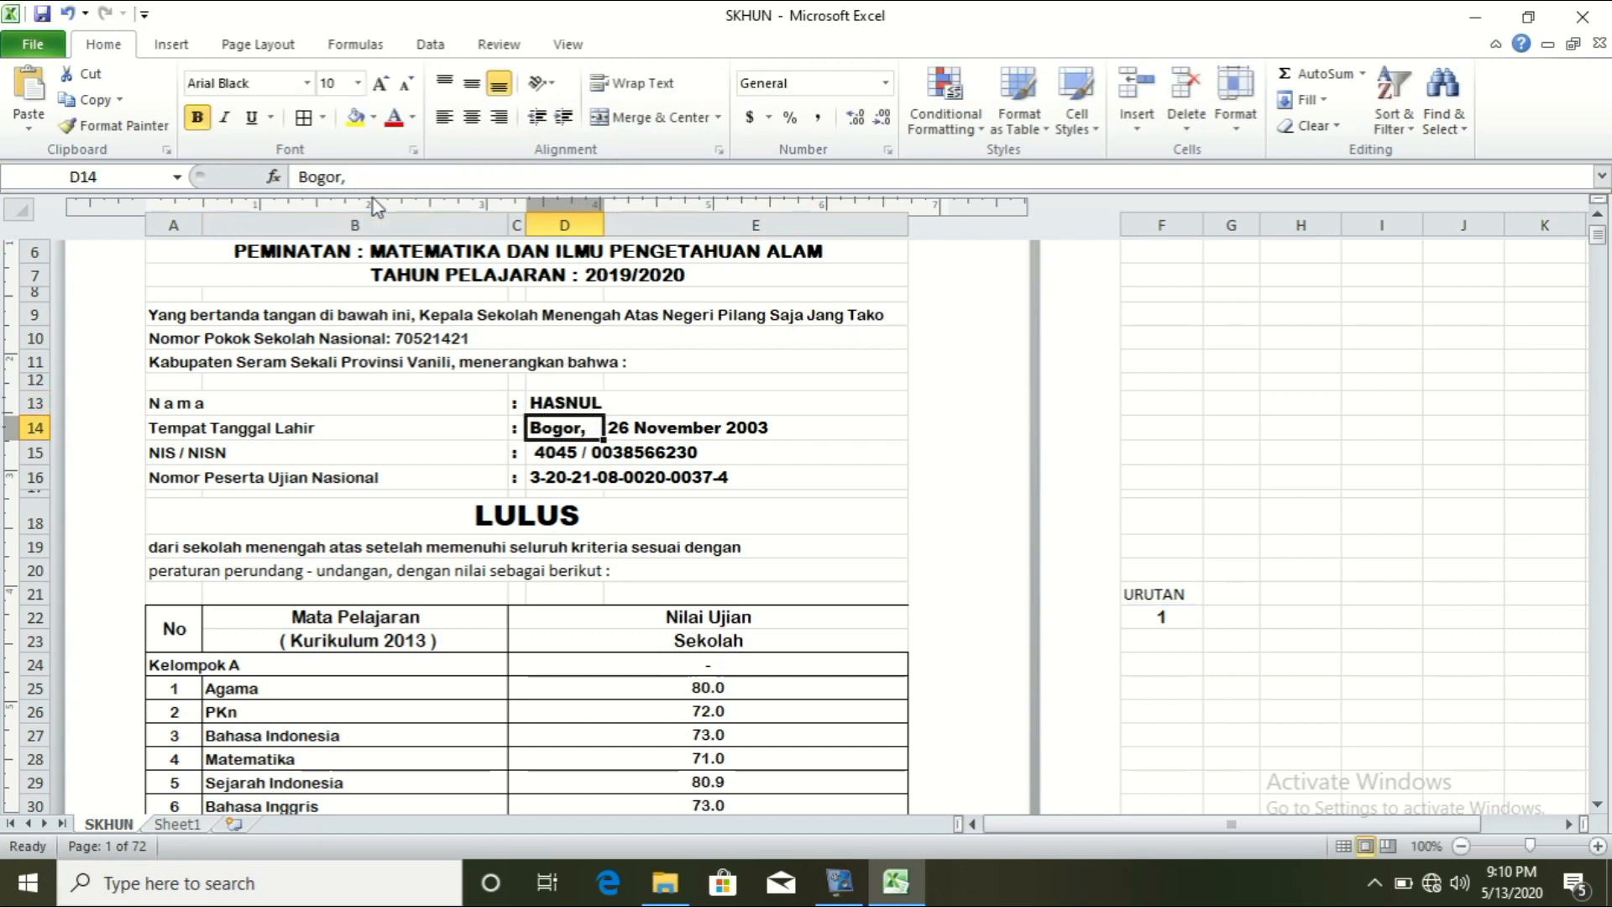
{"action": "left_click_drag", "start_coordinate": [367, 179], "coordinate": [255, 181]}
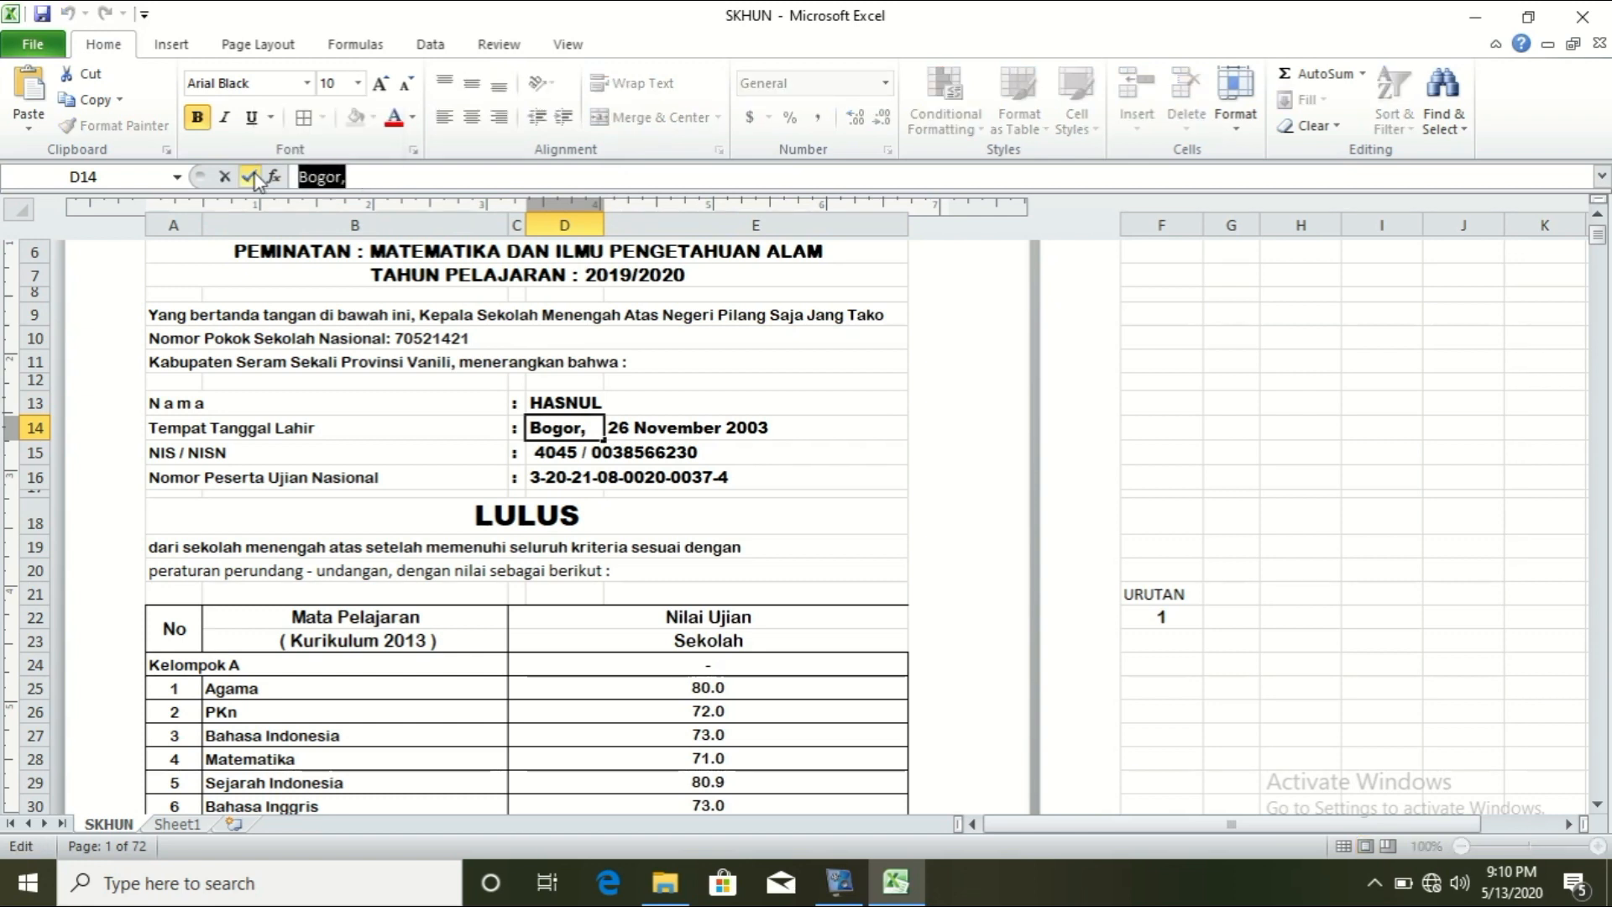
Step: Paste the lookup into D14 and change its column index from 6 to 7
{"action": "key", "text": "ctrl+v"}
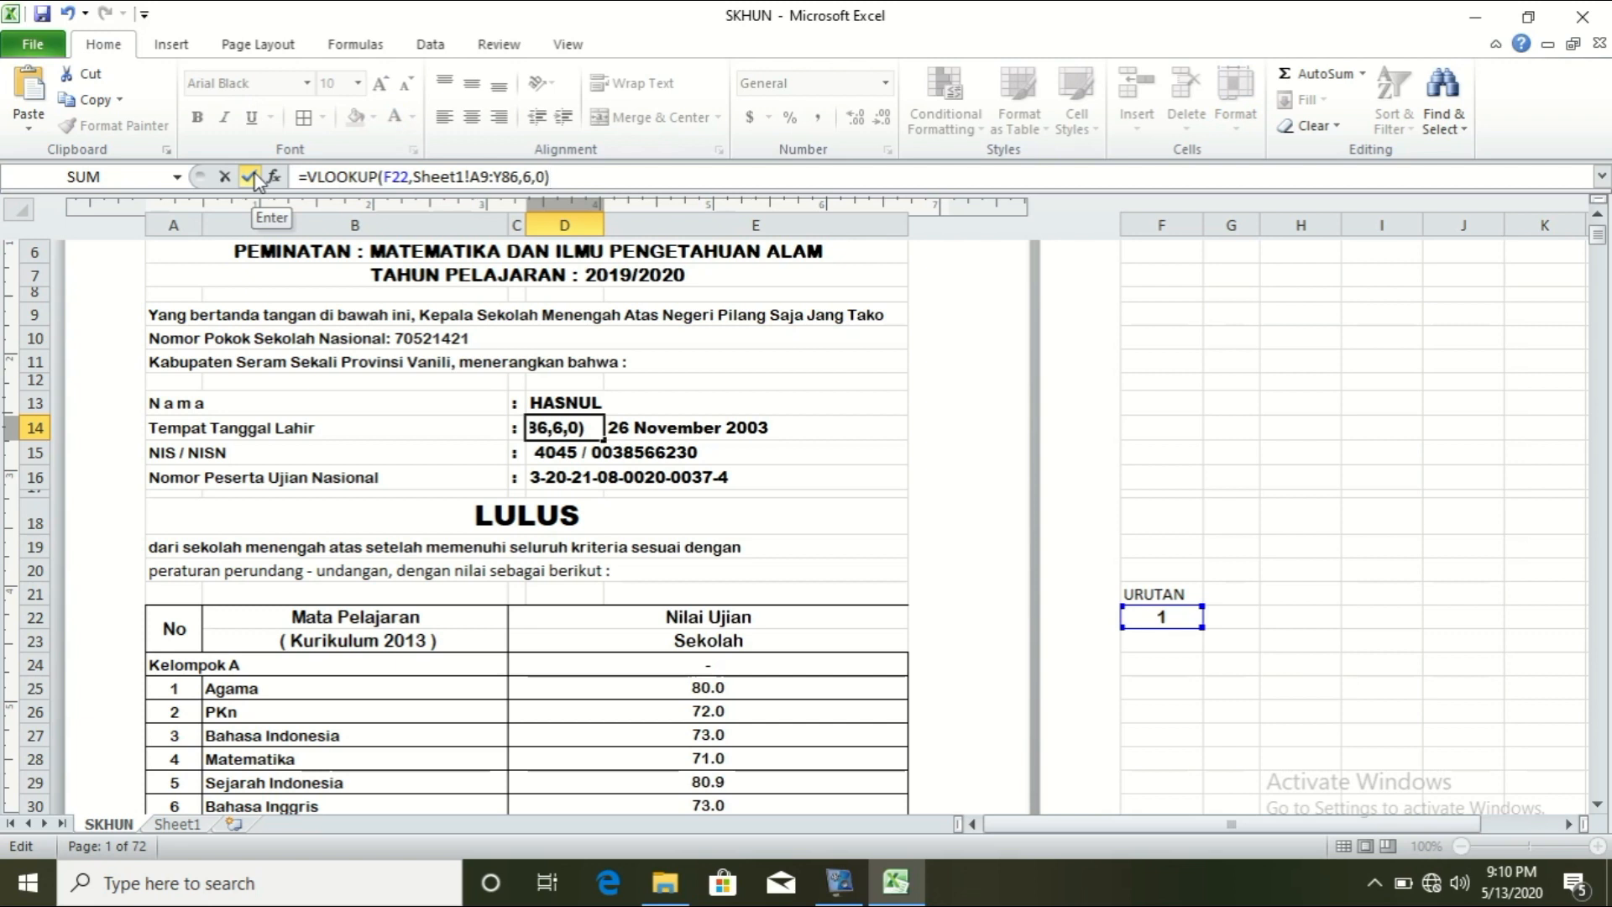
{"action": "left_click", "coordinate": [531, 176]}
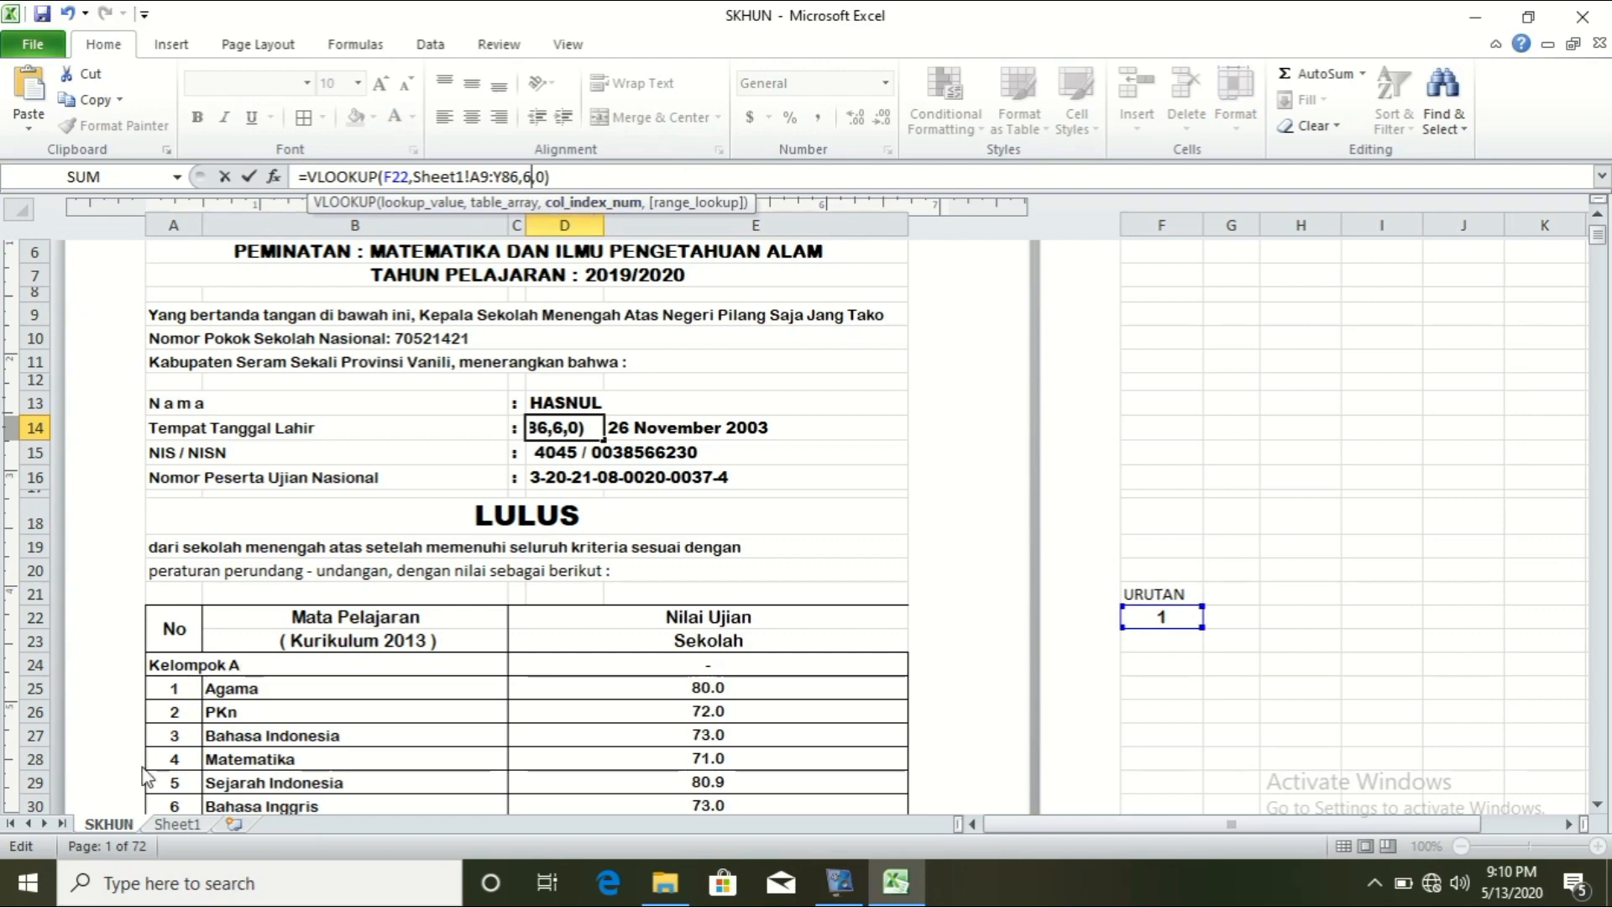
{"action": "left_click", "coordinate": [172, 824]}
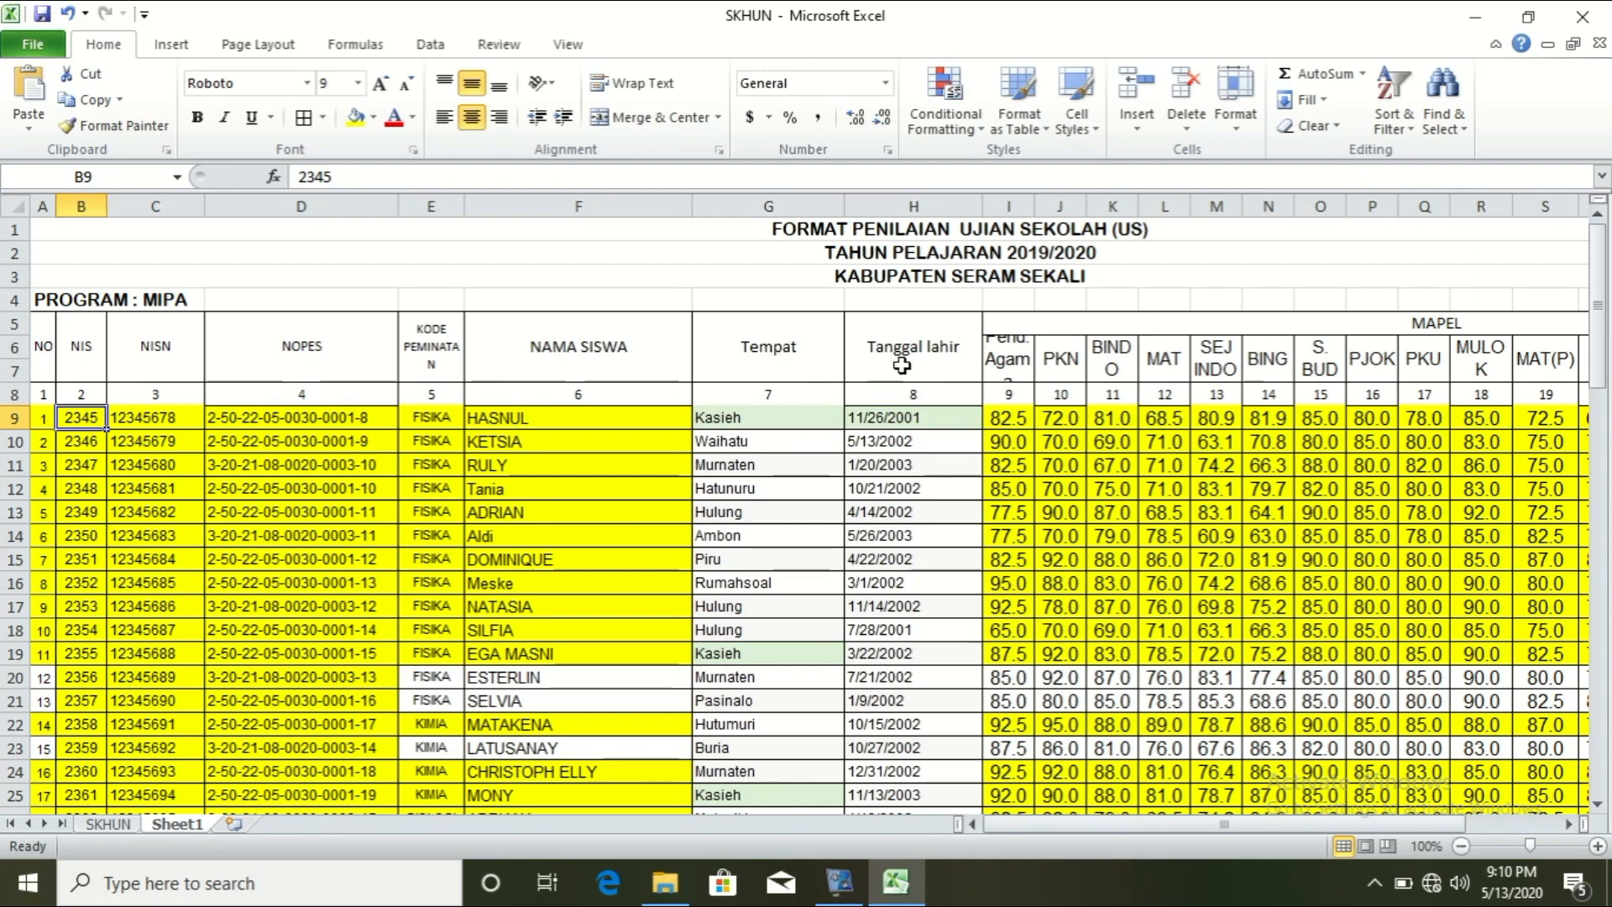
{"action": "left_click", "coordinate": [115, 825]}
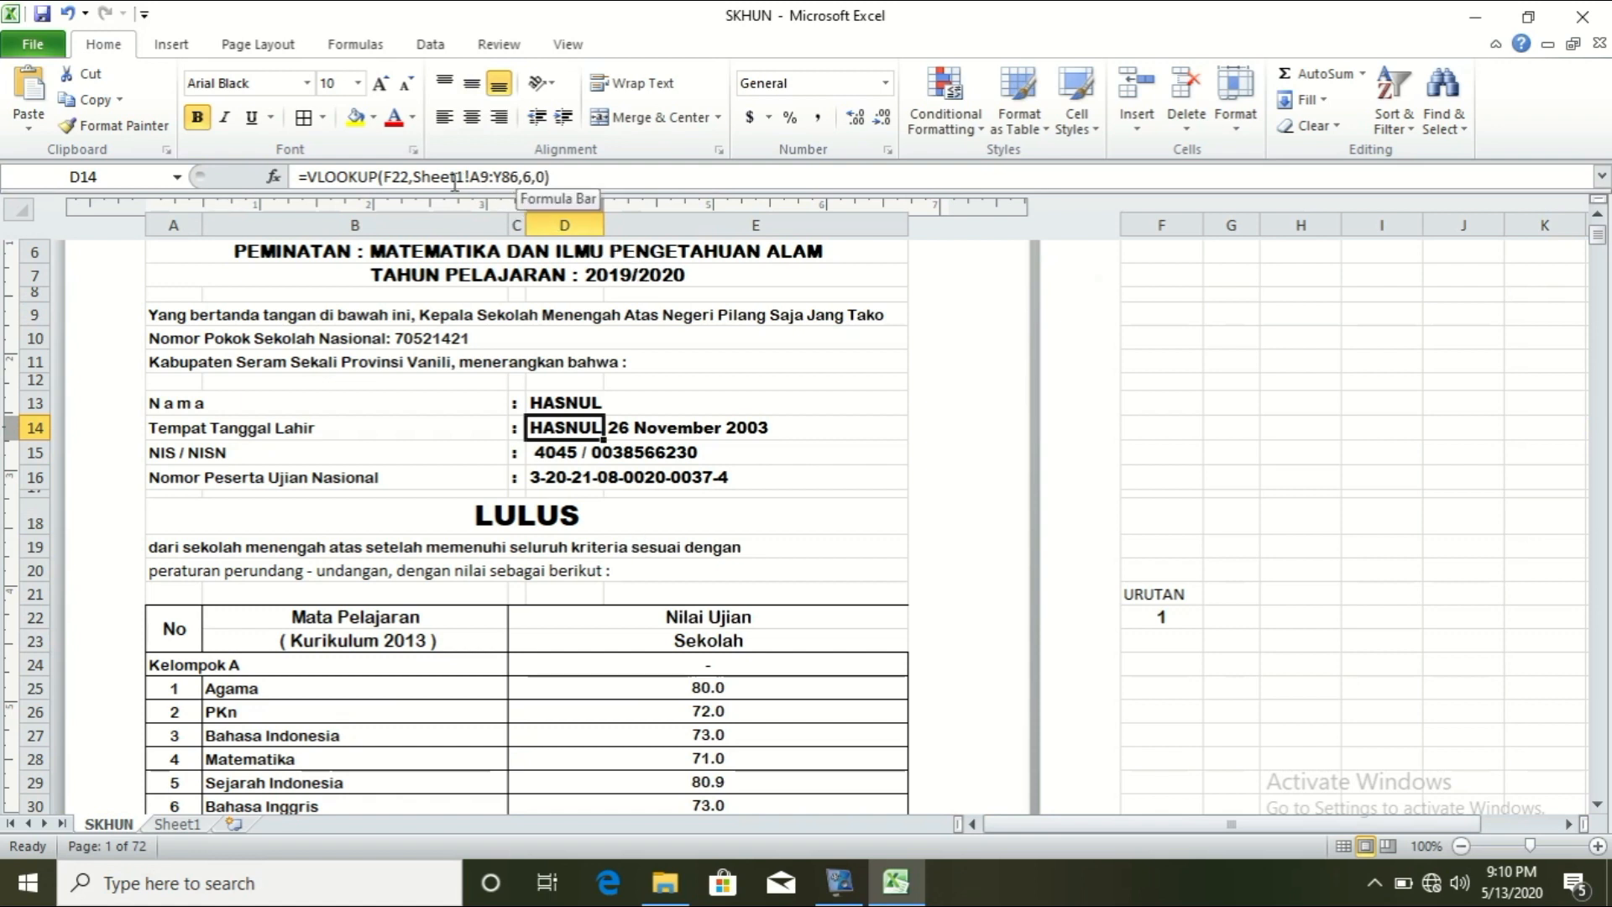
{"action": "left_click", "coordinate": [532, 177]}
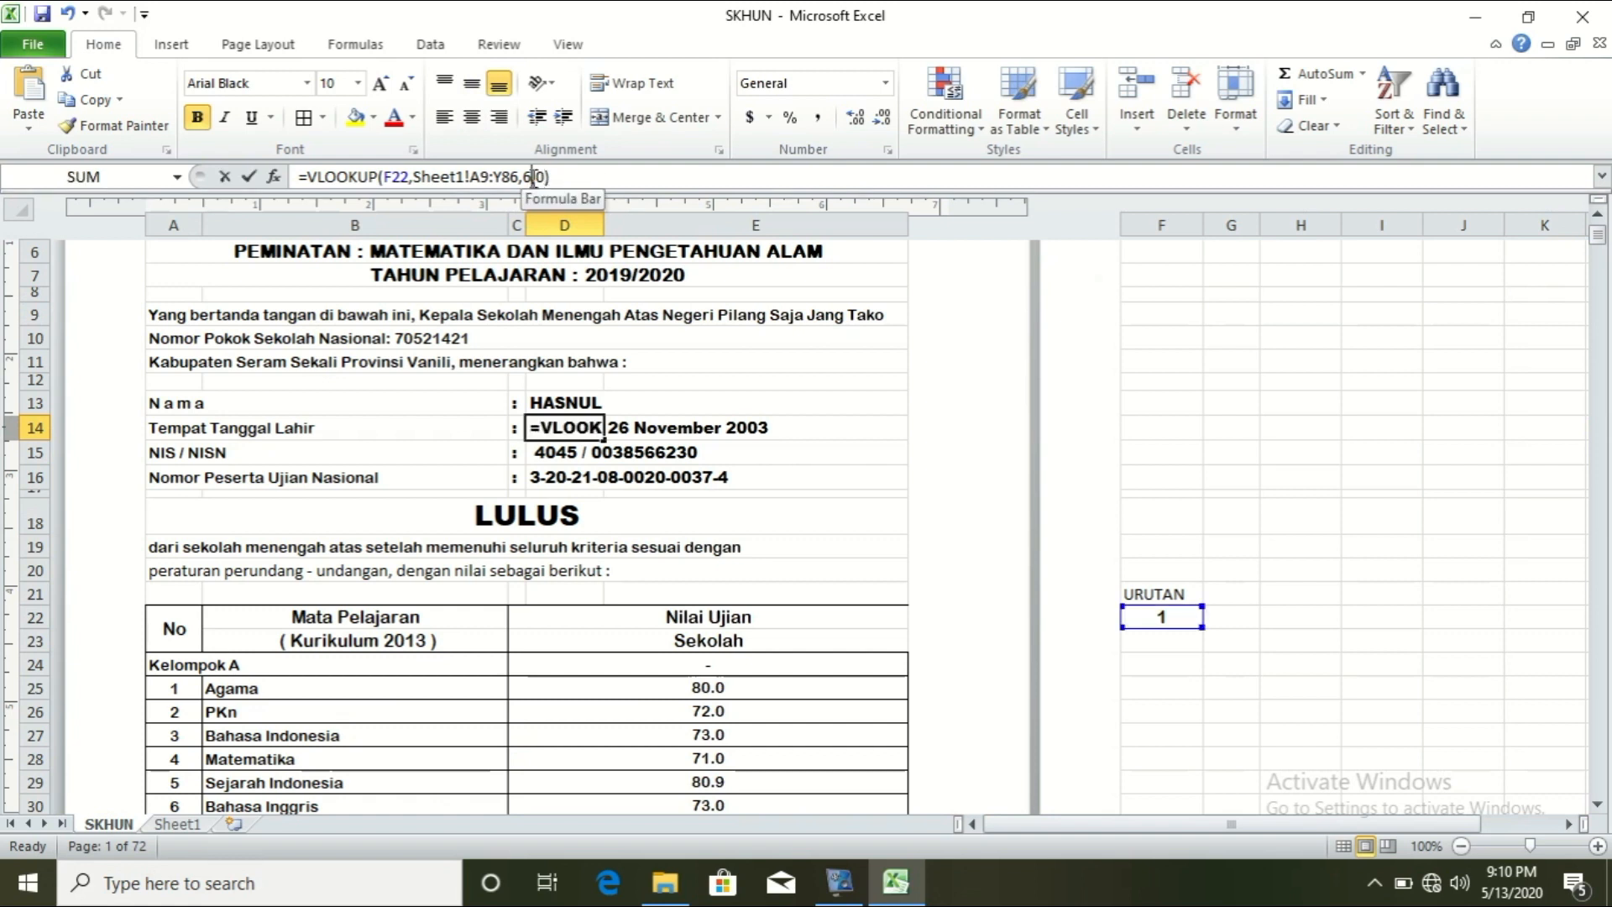
{"action": "key", "text": "BackSpace"}
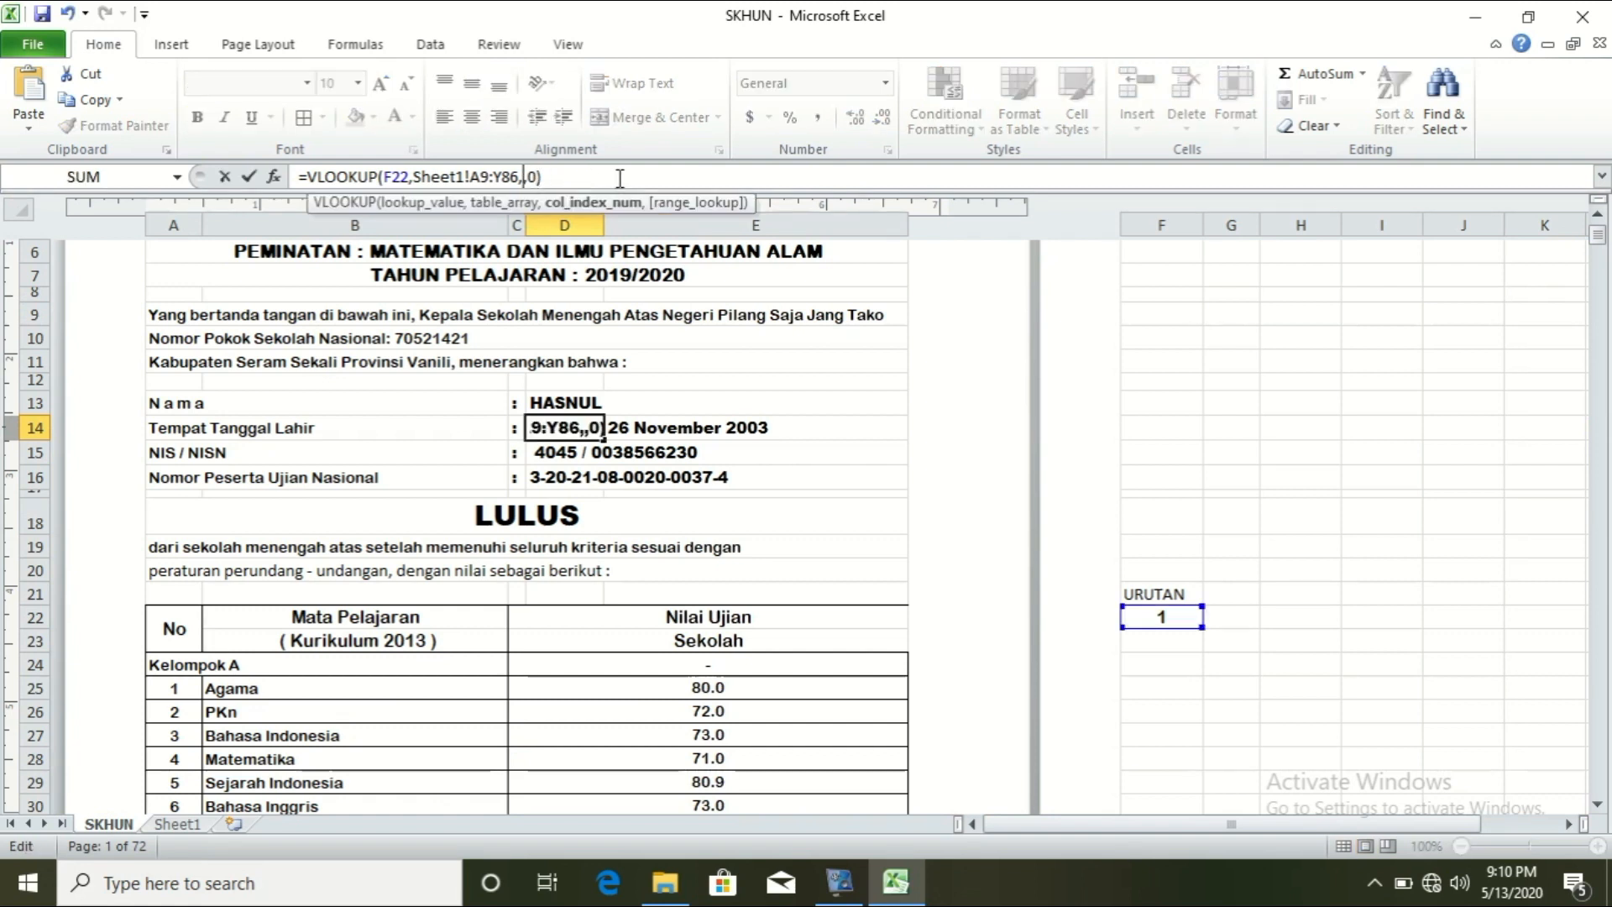
{"action": "type", "text": "7"}
{"action": "left_click", "coordinate": [553, 178]}
{"action": "key", "text": "Return"}
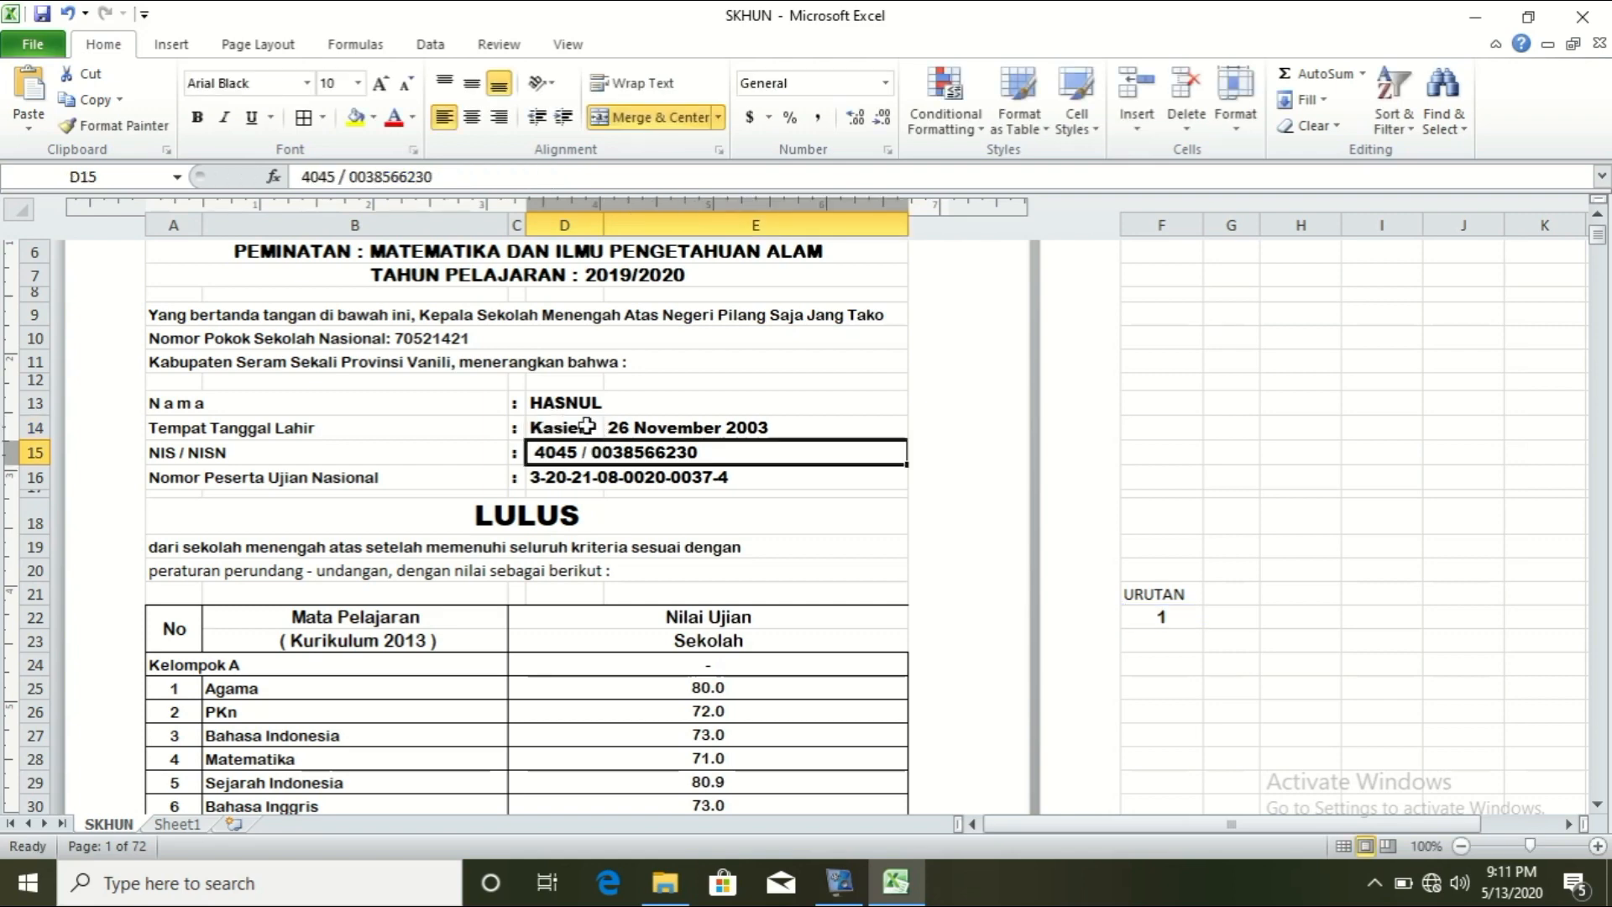
Step: Edit Sheet1's G9 to drop the comma after Kasieh, then check D14 on the certificate
{"action": "left_click", "coordinate": [176, 825]}
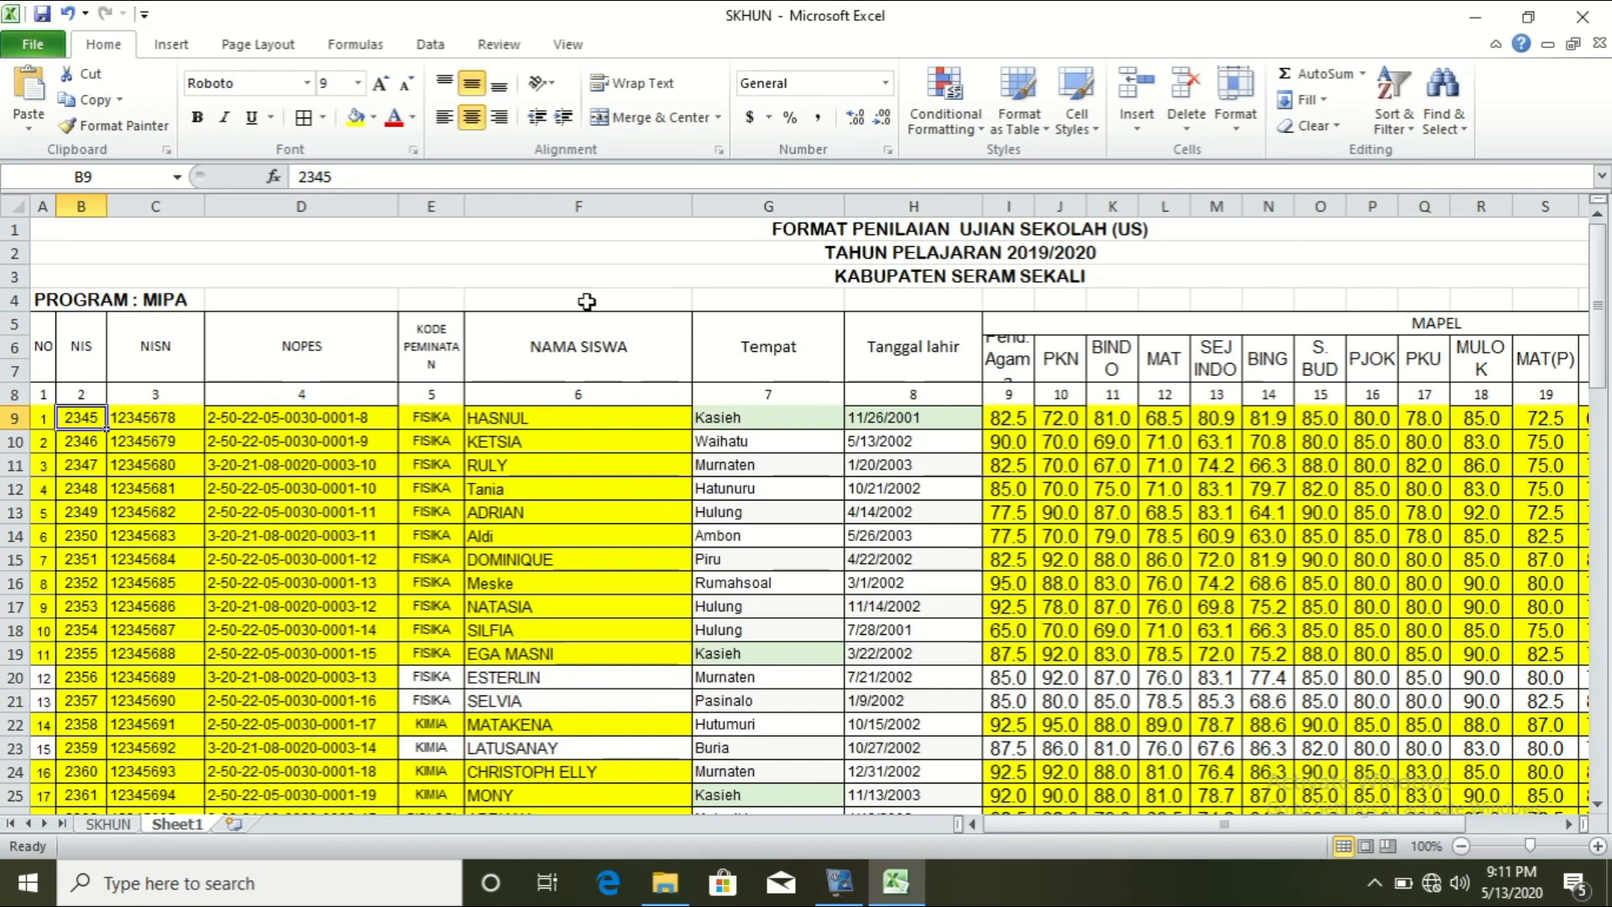
{"action": "left_click", "coordinate": [106, 823]}
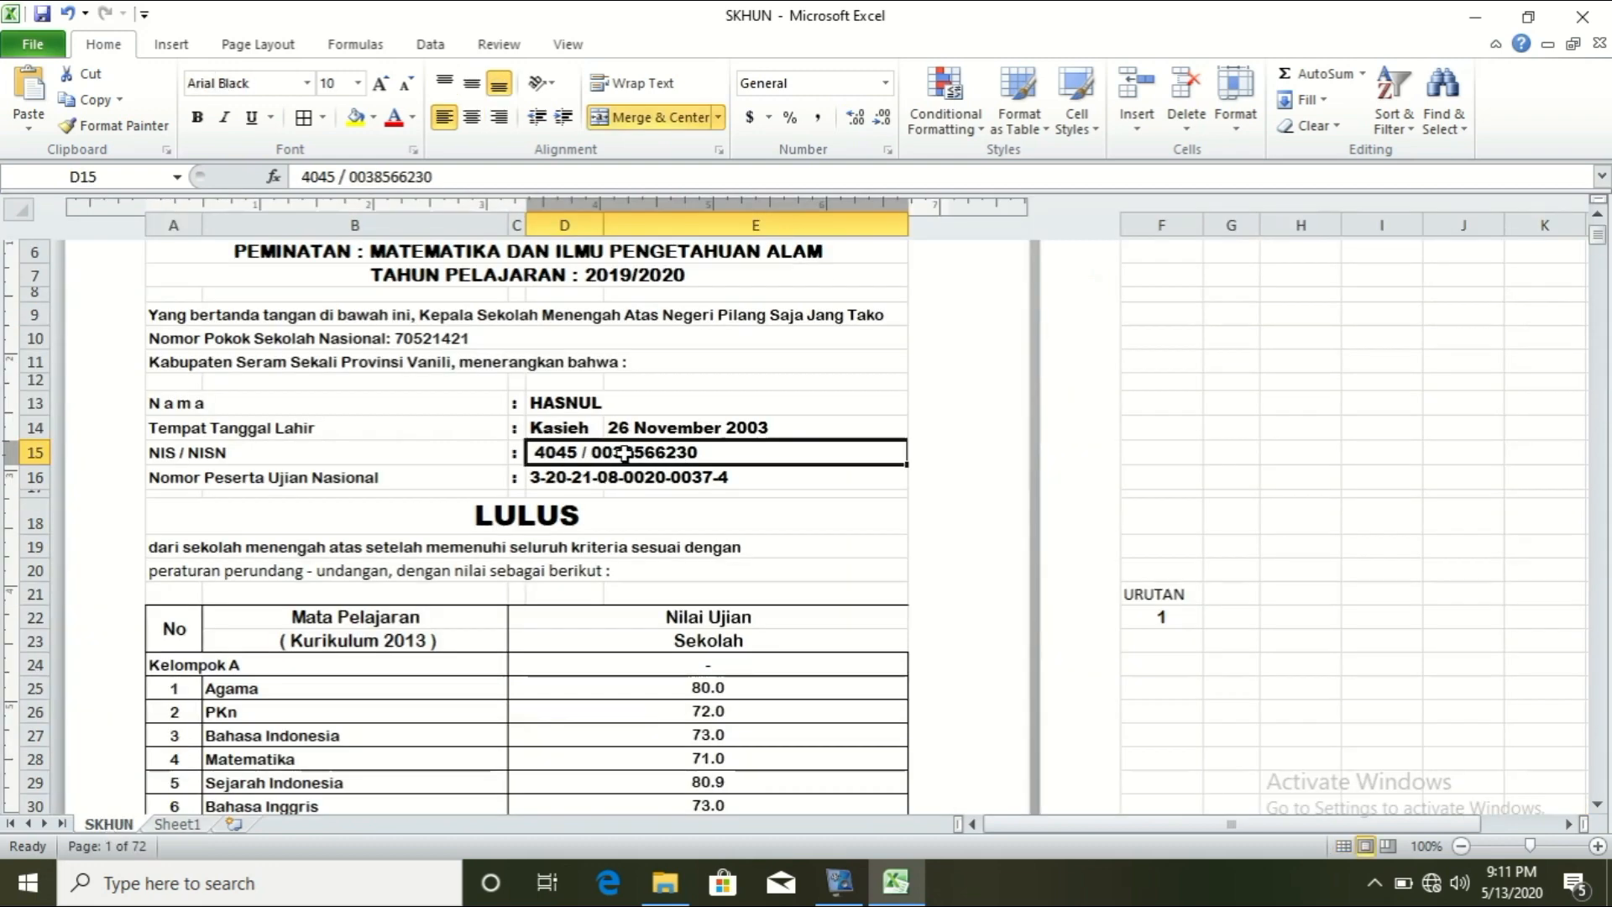
{"action": "left_click", "coordinate": [583, 426]}
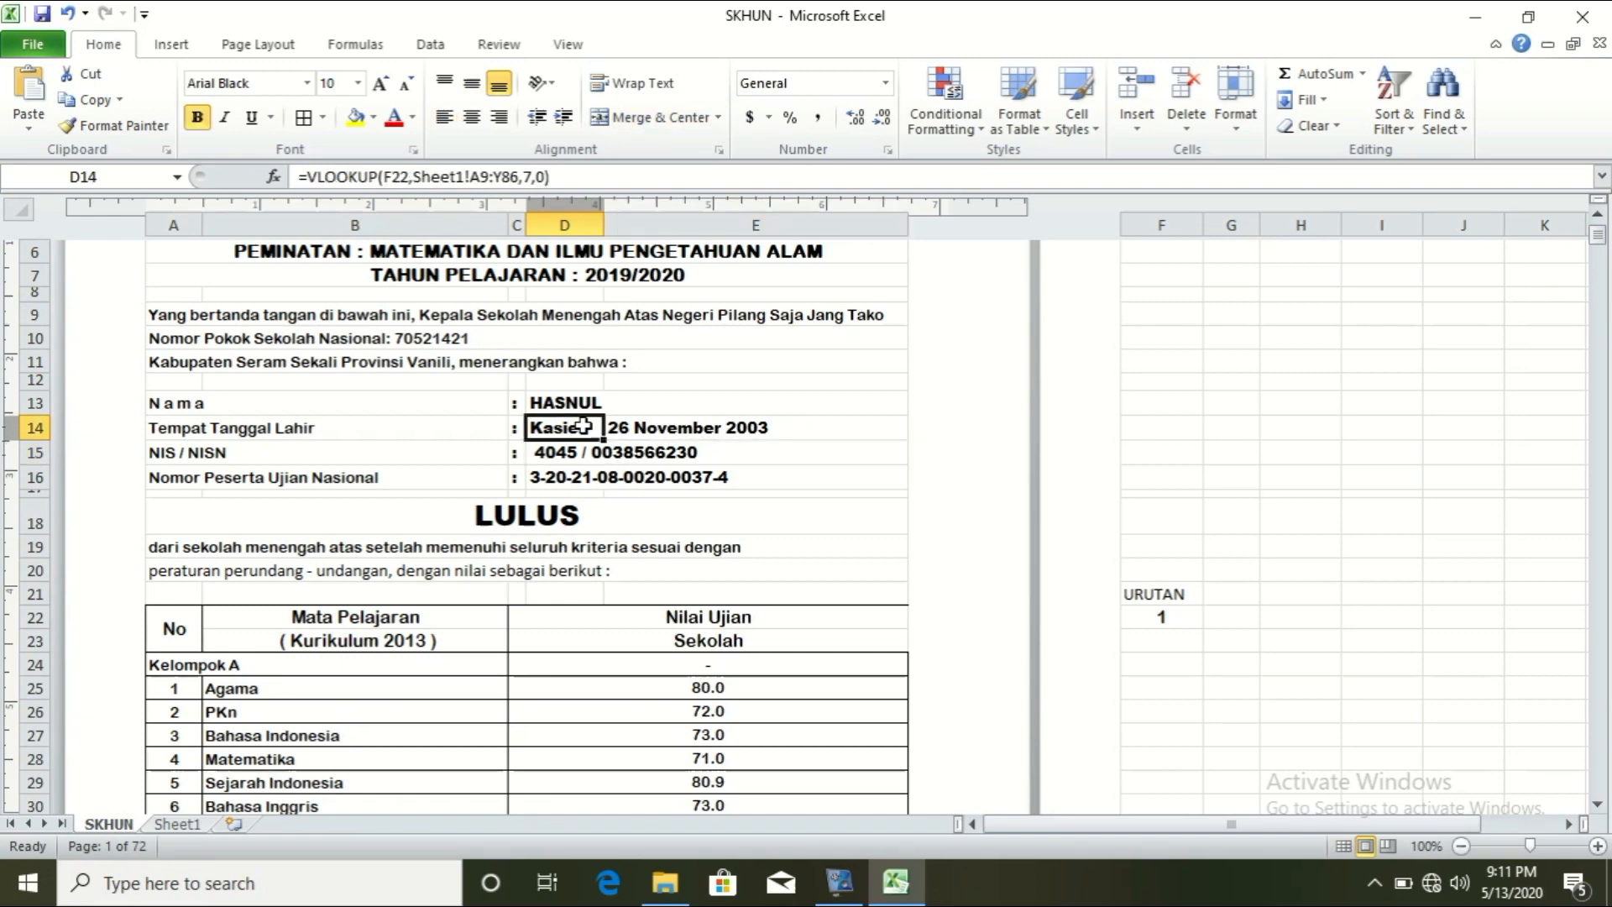
{"action": "left_click", "coordinate": [179, 825]}
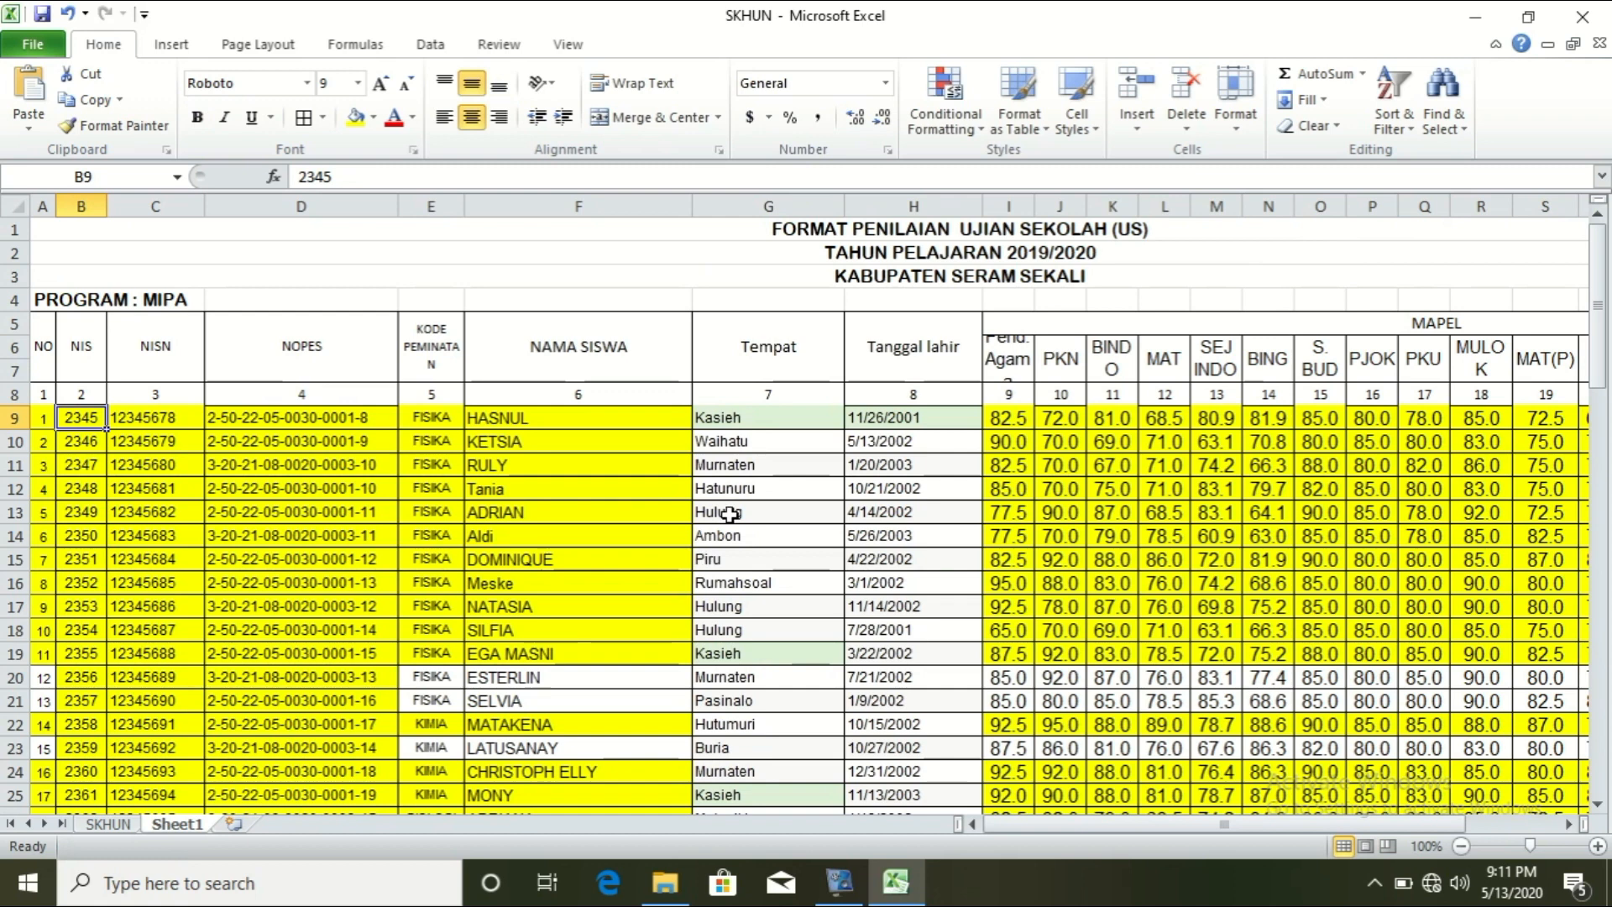
{"action": "left_click", "coordinate": [764, 418]}
{"action": "double_click", "coordinate": [764, 418]}
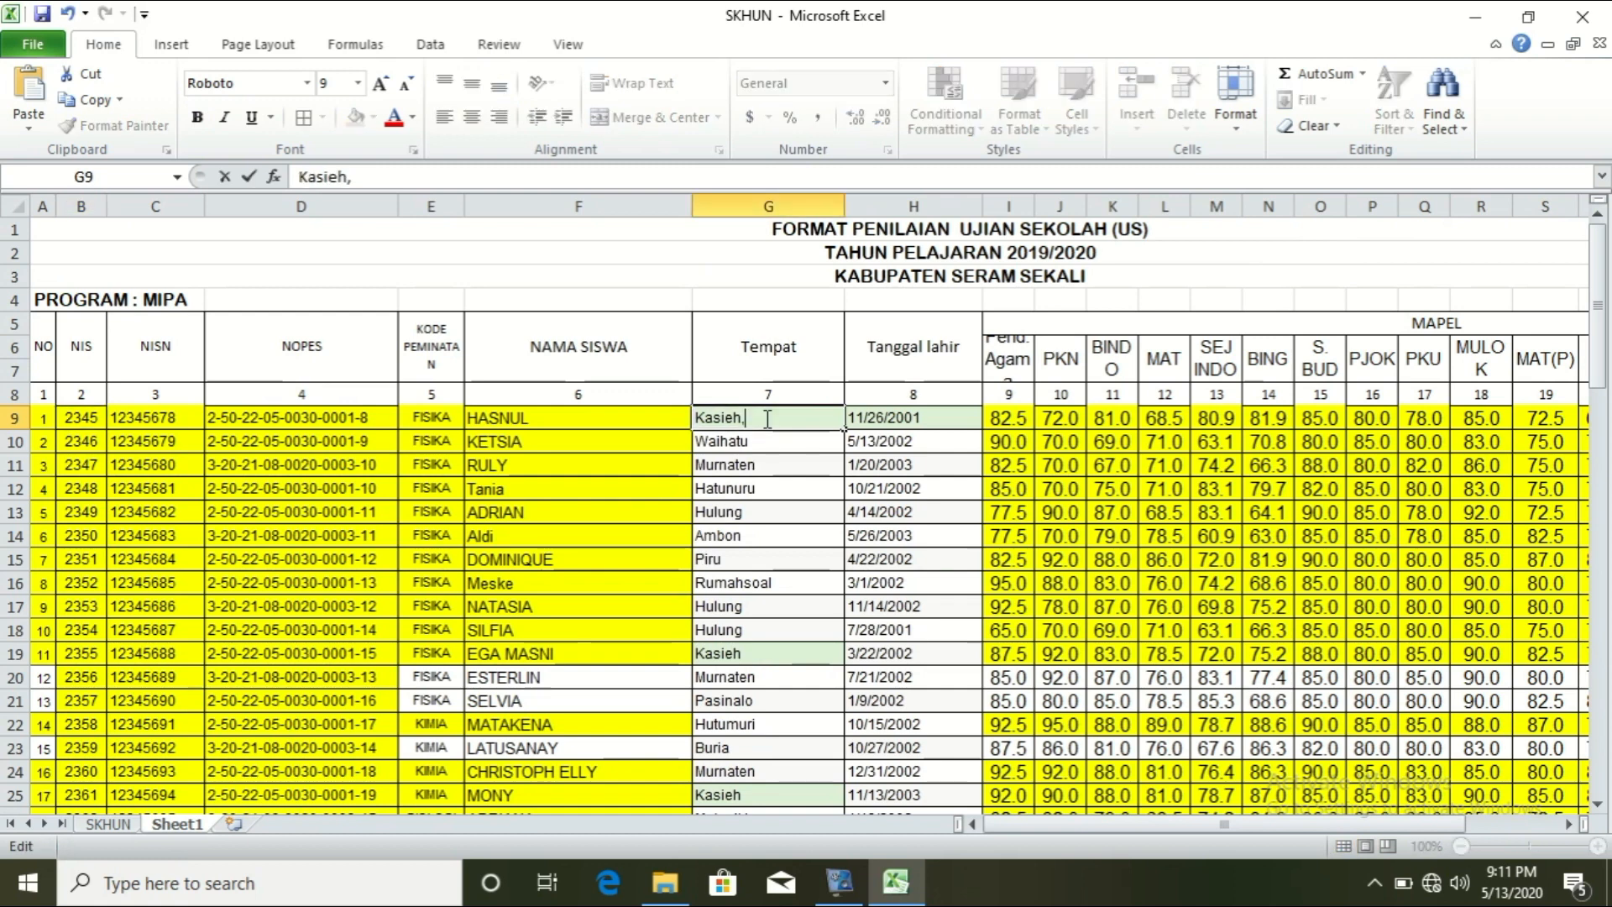
{"action": "key", "text": "Return"}
{"action": "left_click", "coordinate": [118, 825]}
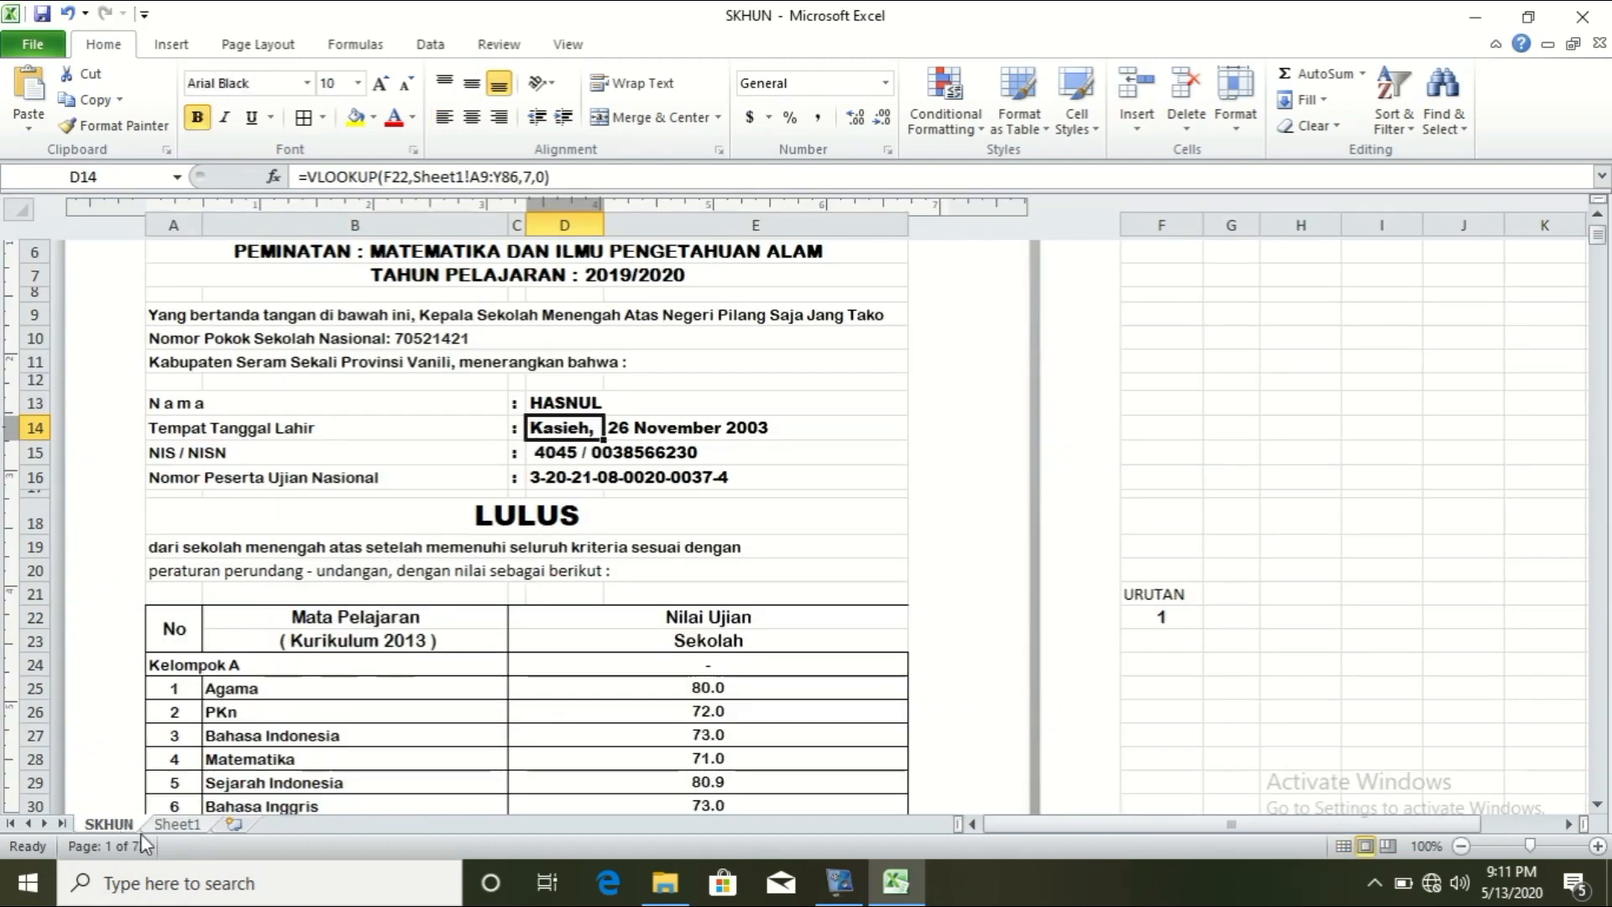
{"action": "left_click", "coordinate": [177, 825]}
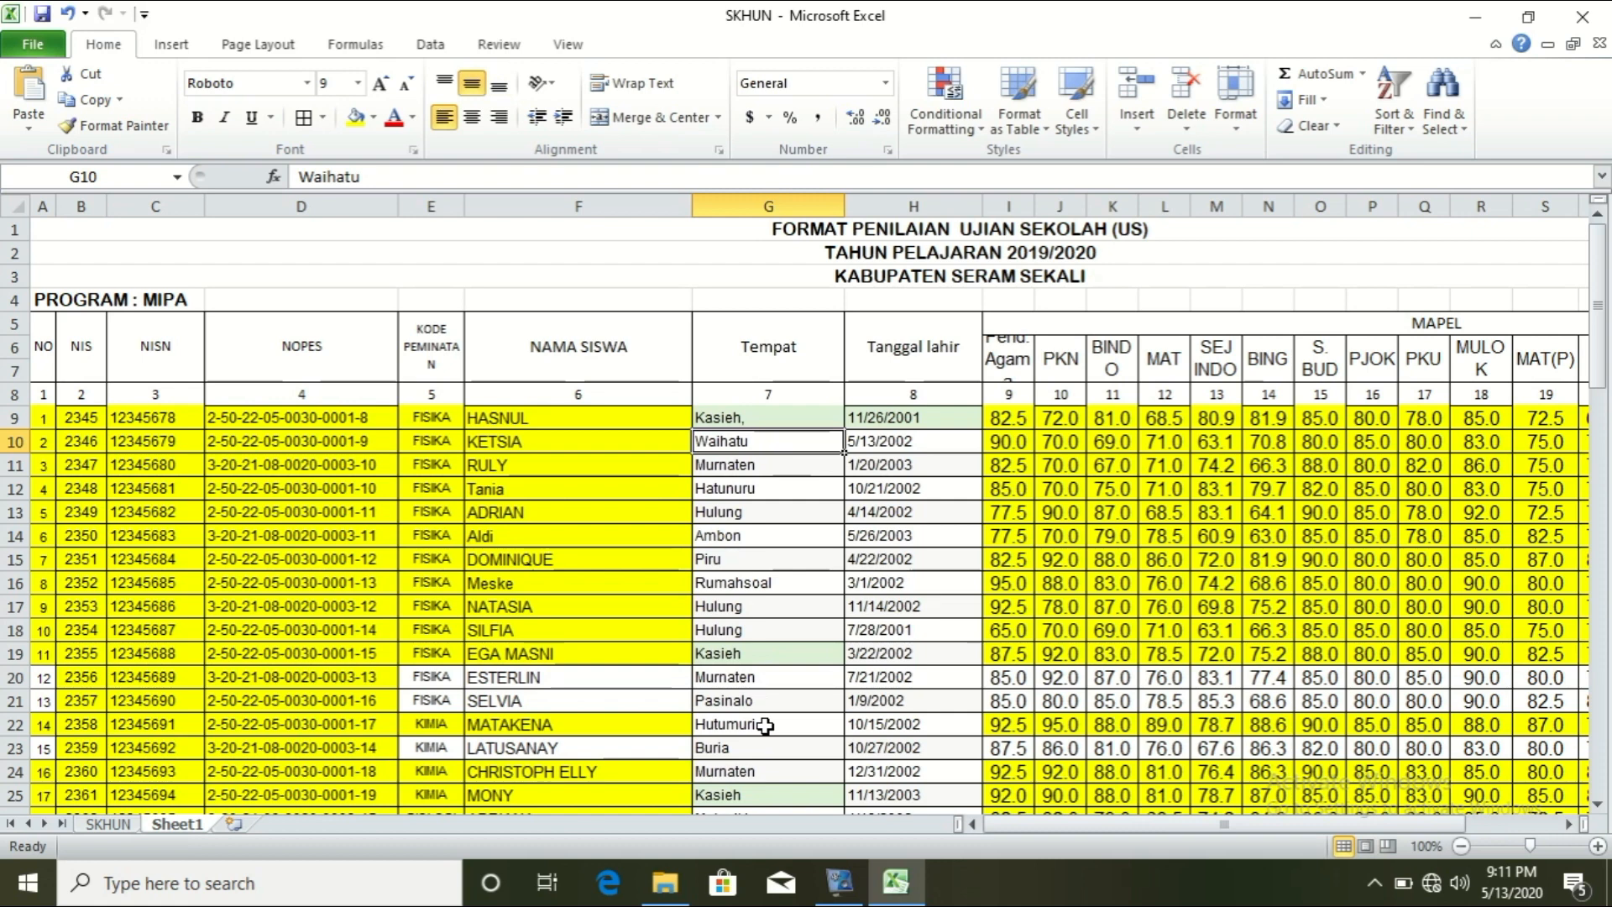
{"action": "double_click", "coordinate": [756, 418]}
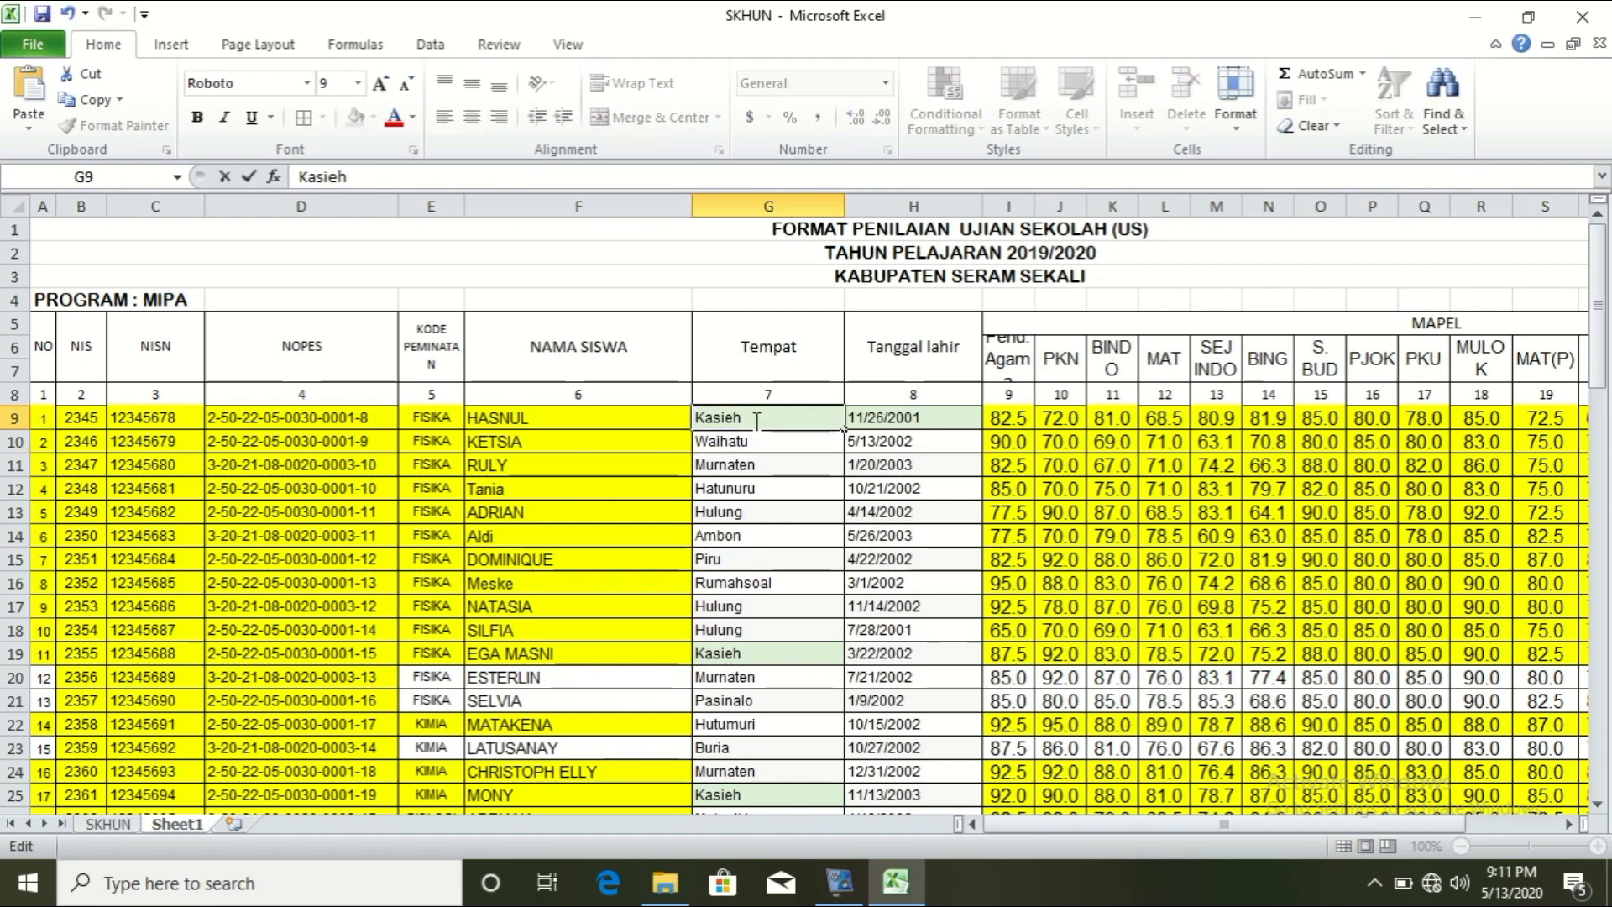
{"action": "key", "text": "Return"}
{"action": "left_click", "coordinate": [118, 830]}
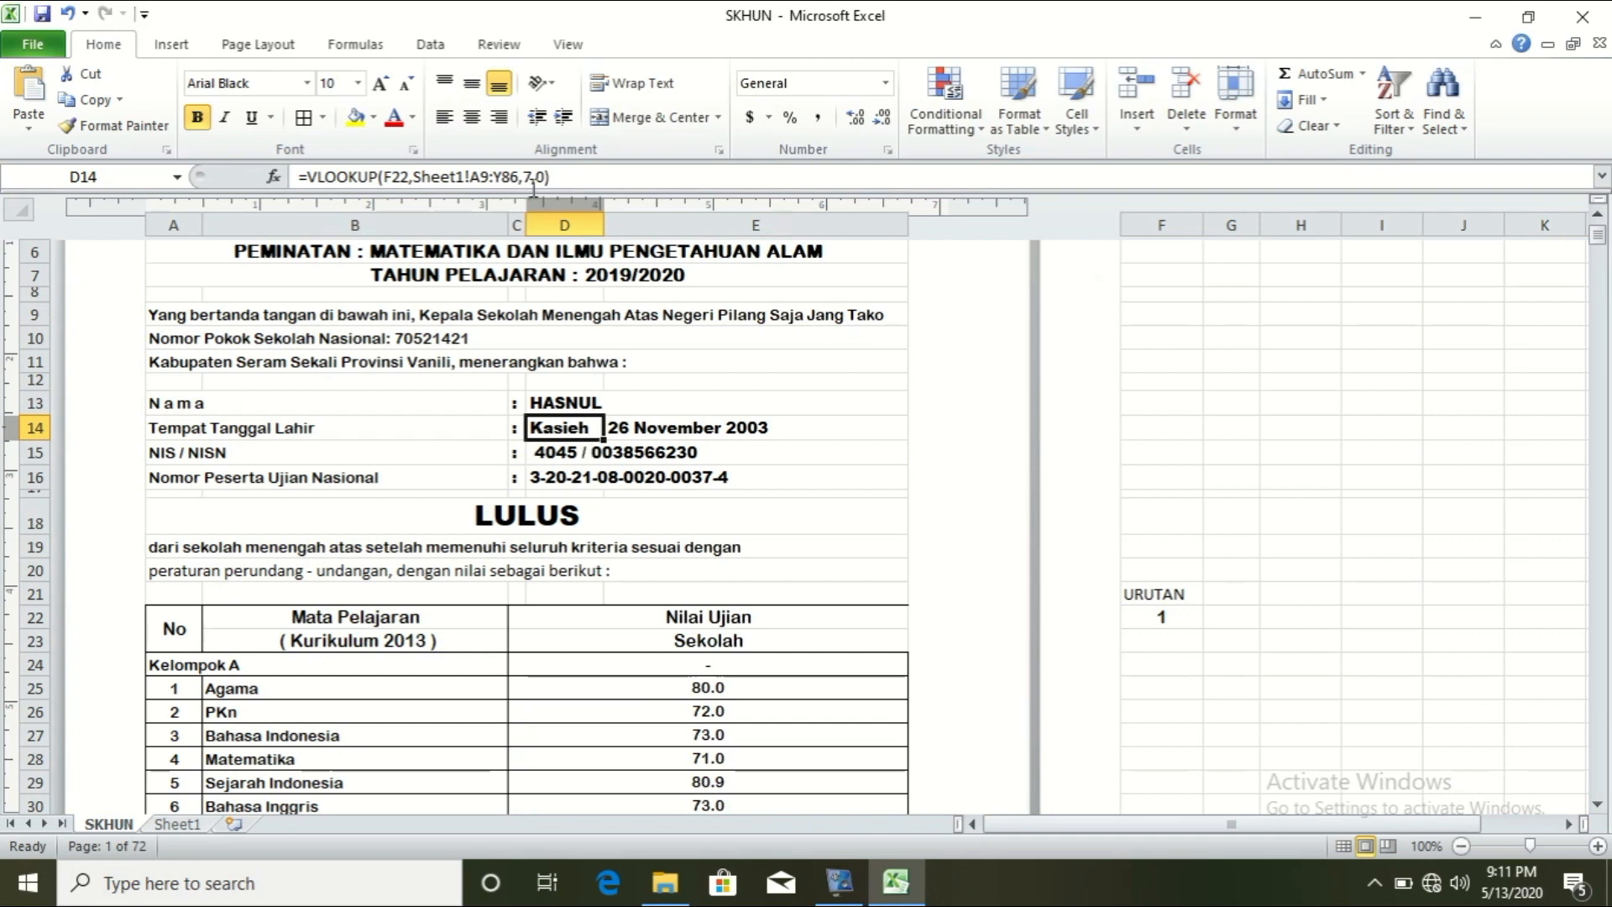
Step: Append &"," to D14's birthplace VLOOKUP so it reads 'Kasieh,'
{"action": "left_click", "coordinate": [550, 177]}
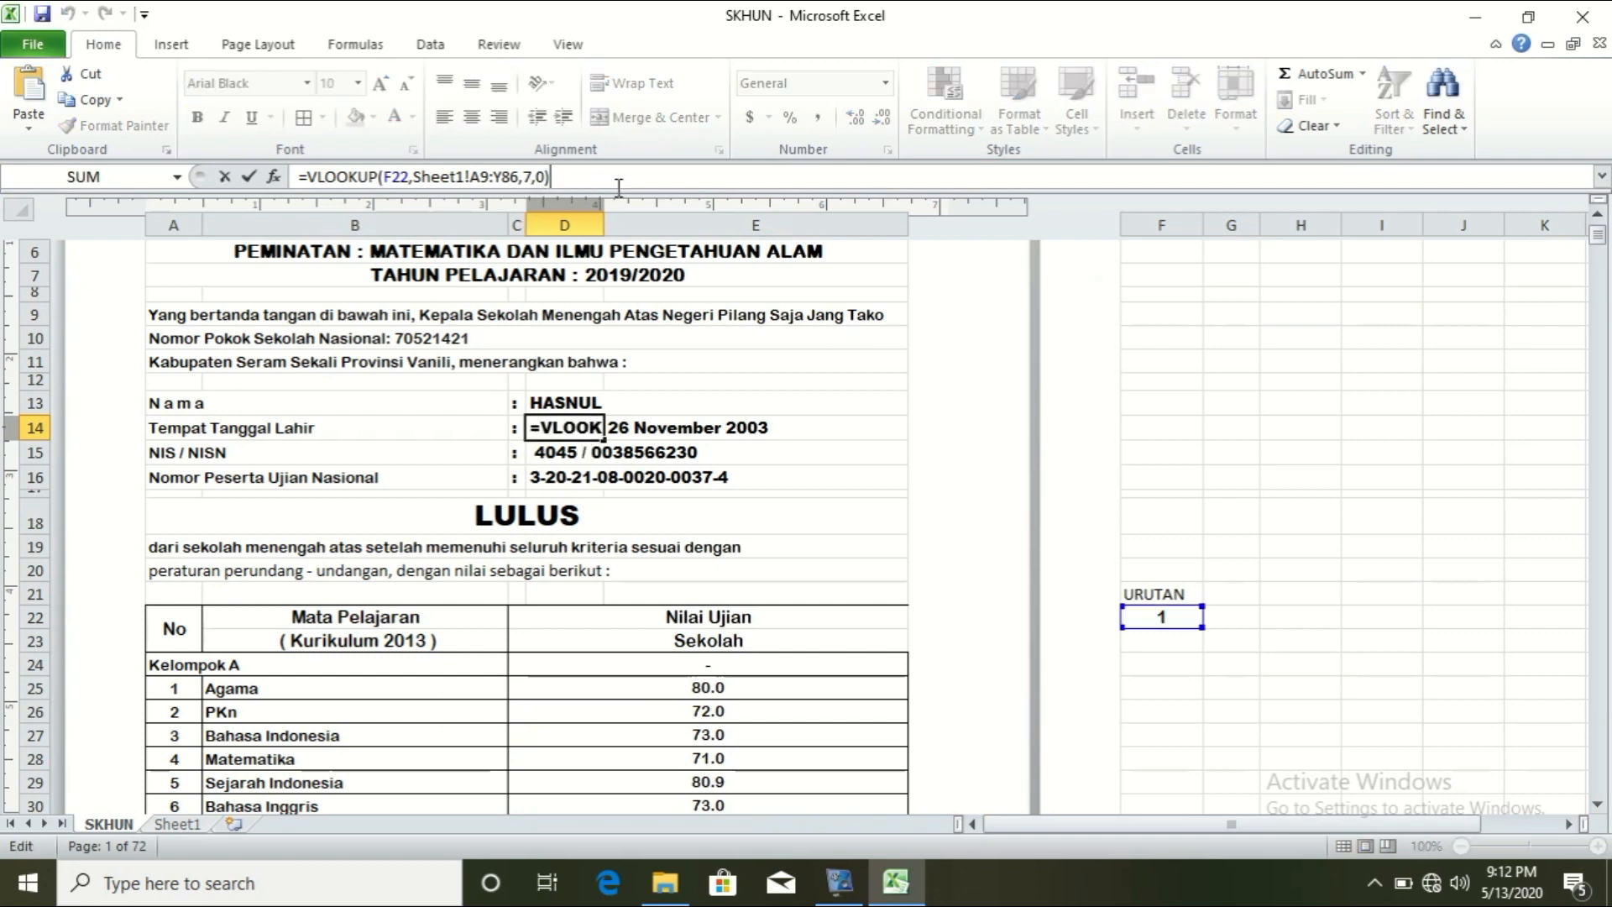
{"action": "type", "text": "&"}
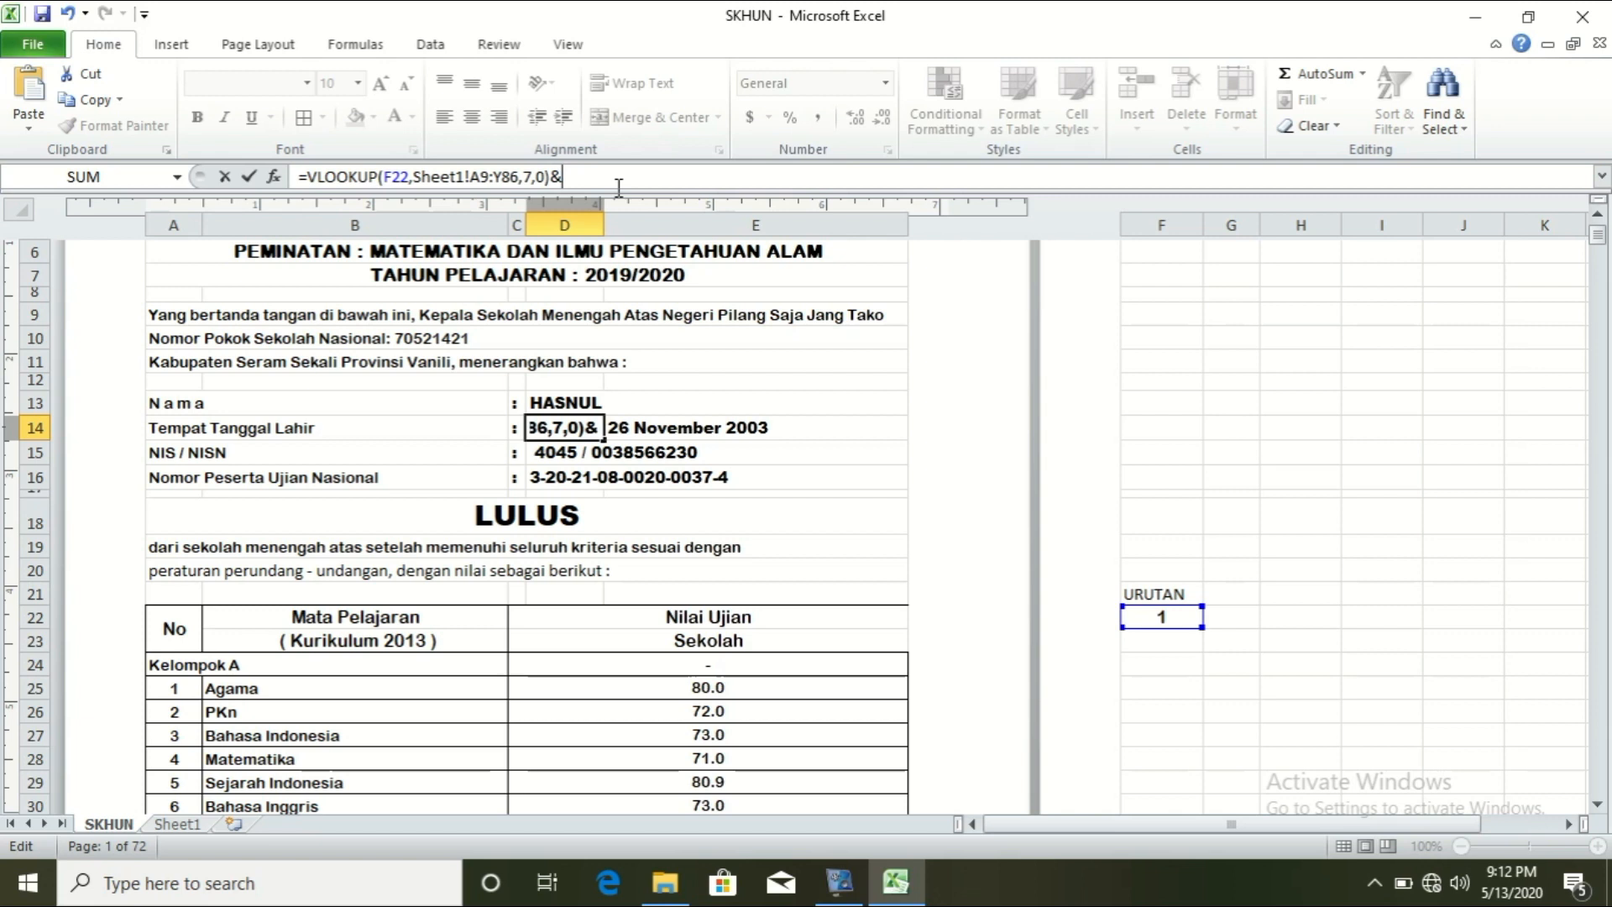
{"action": "type", "text": "\","}
{"action": "key", "text": "Return"}
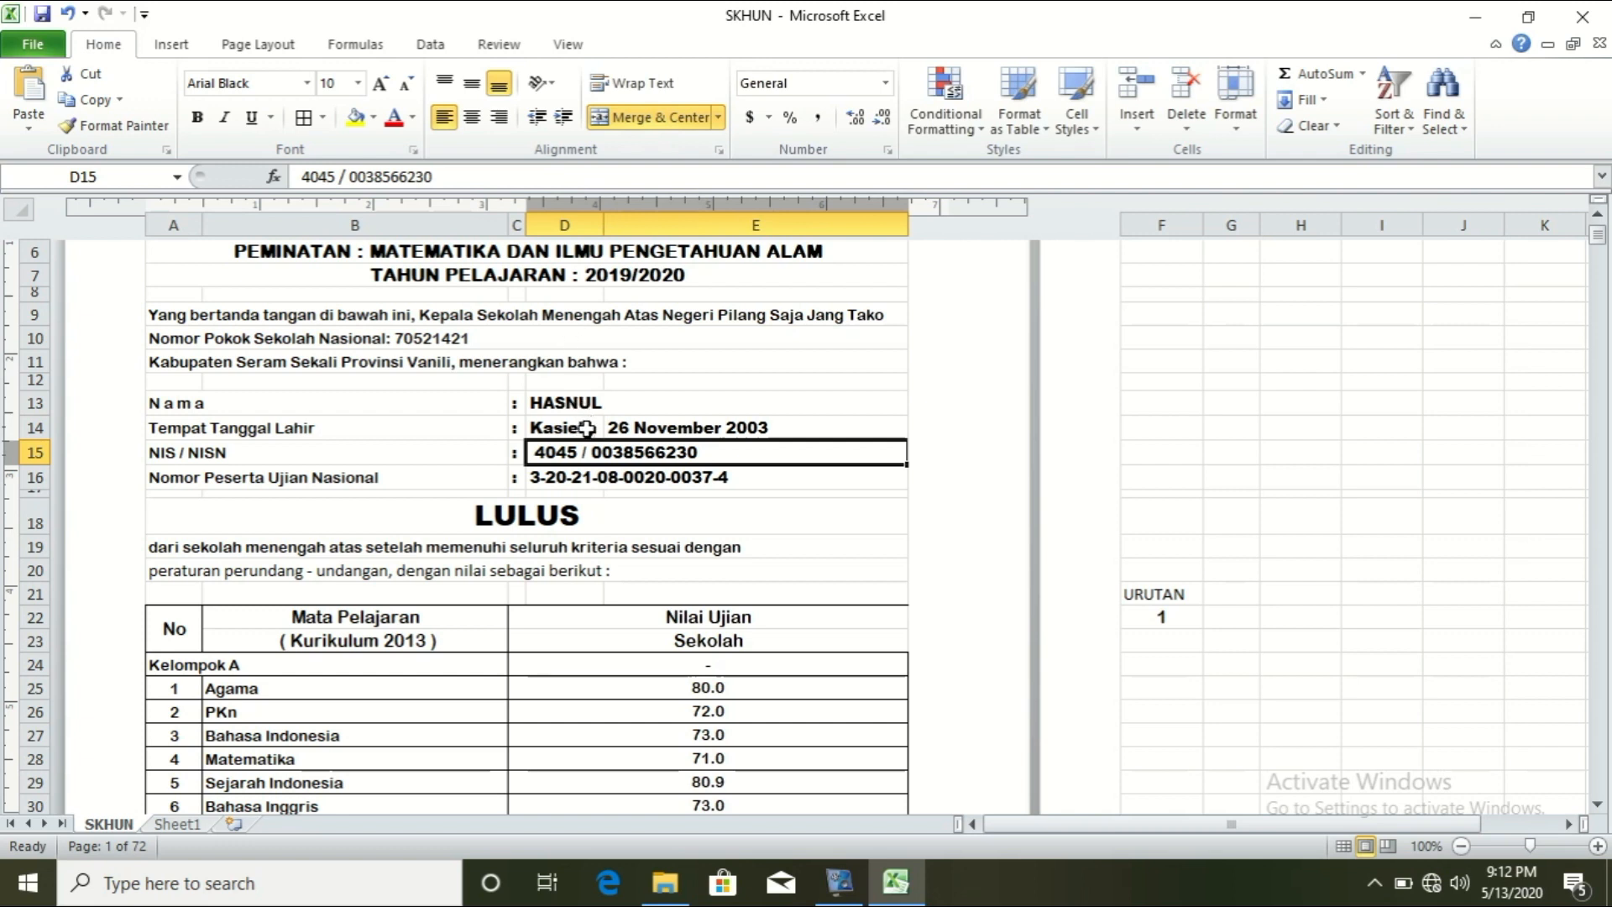
Step: Copy the VLOOKUP name formula from D13 in the formula bar
{"action": "left_click", "coordinate": [798, 494]}
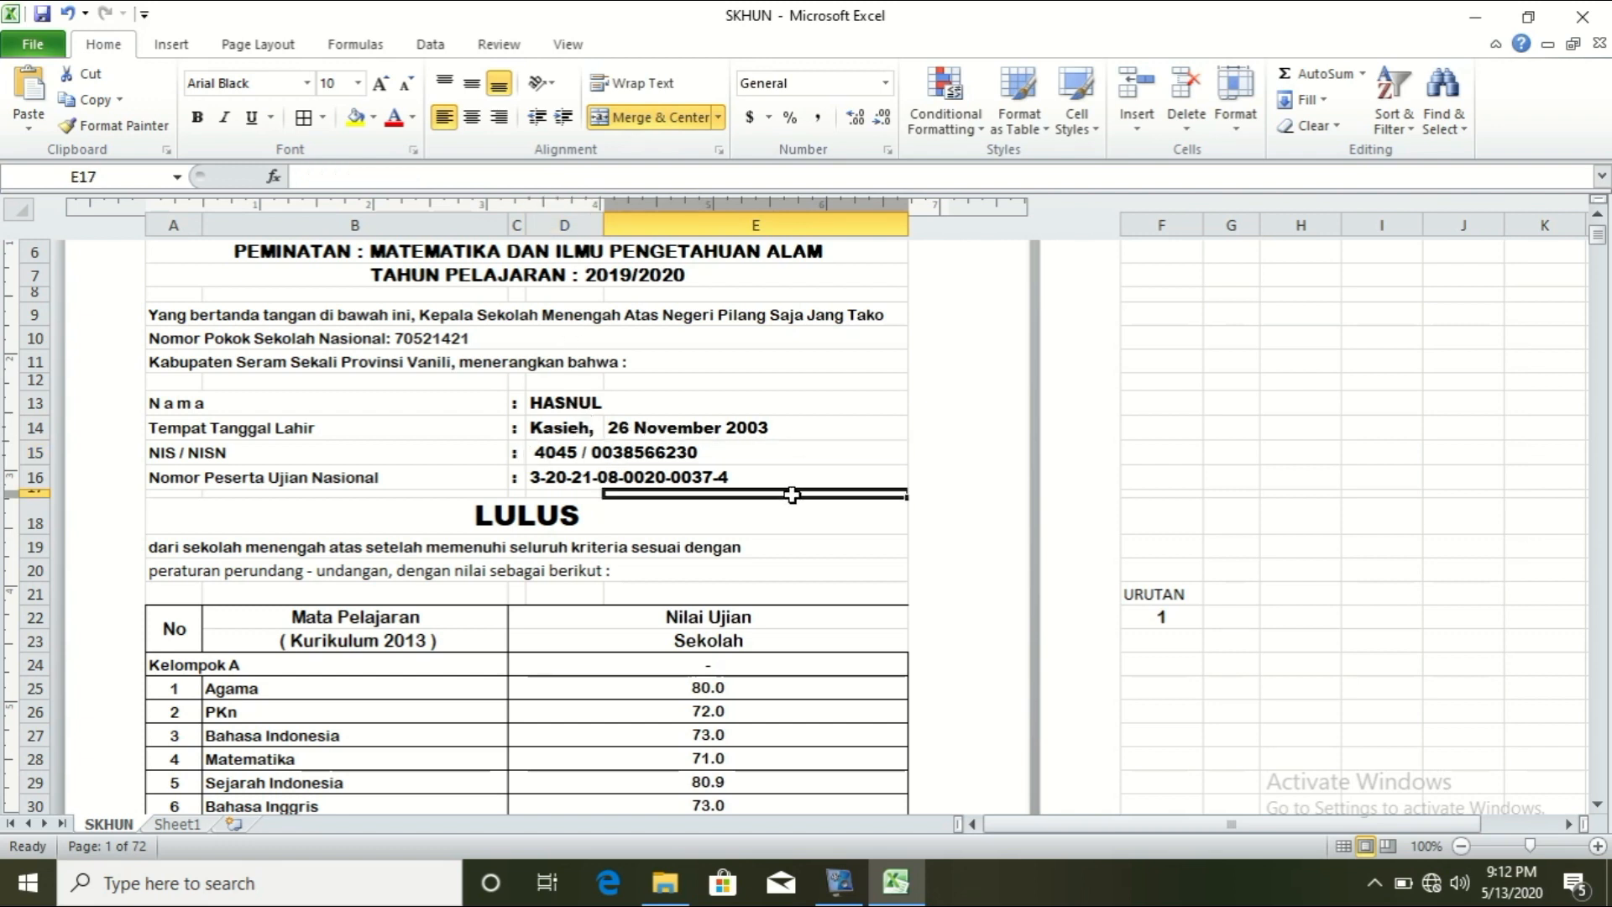
{"action": "left_click", "coordinate": [724, 433]}
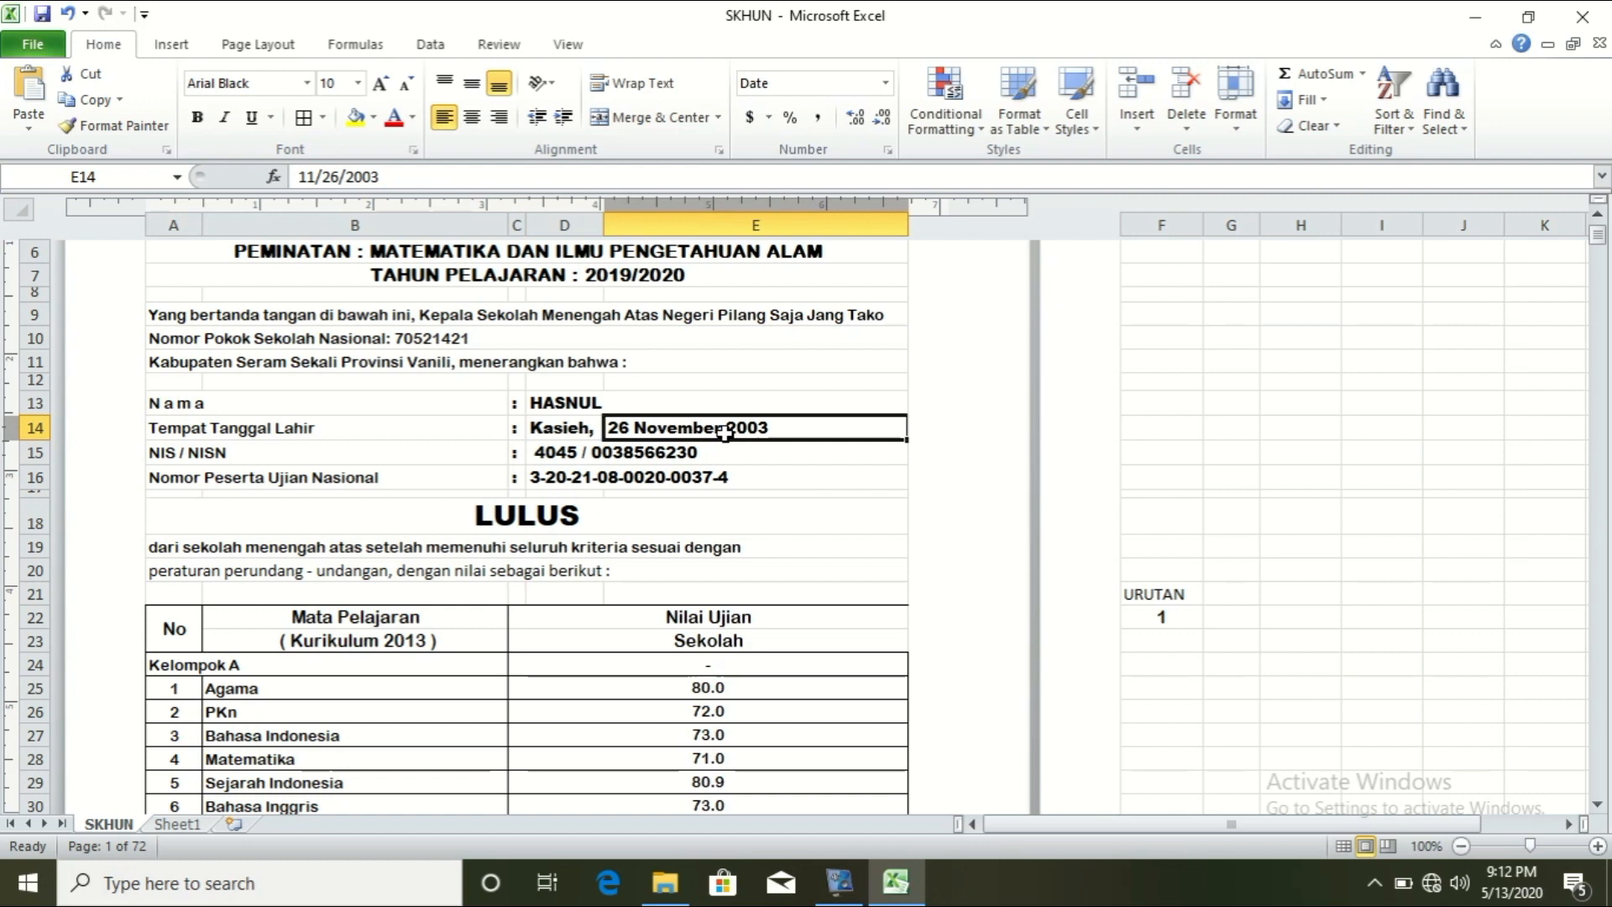
{"action": "left_click", "coordinate": [565, 428]}
{"action": "left_click", "coordinate": [571, 406]}
{"action": "double_click", "coordinate": [570, 176]}
{"action": "left_click_drag", "start_coordinate": [550, 176], "coordinate": [299, 176]}
{"action": "key", "text": "ctrl+c"}
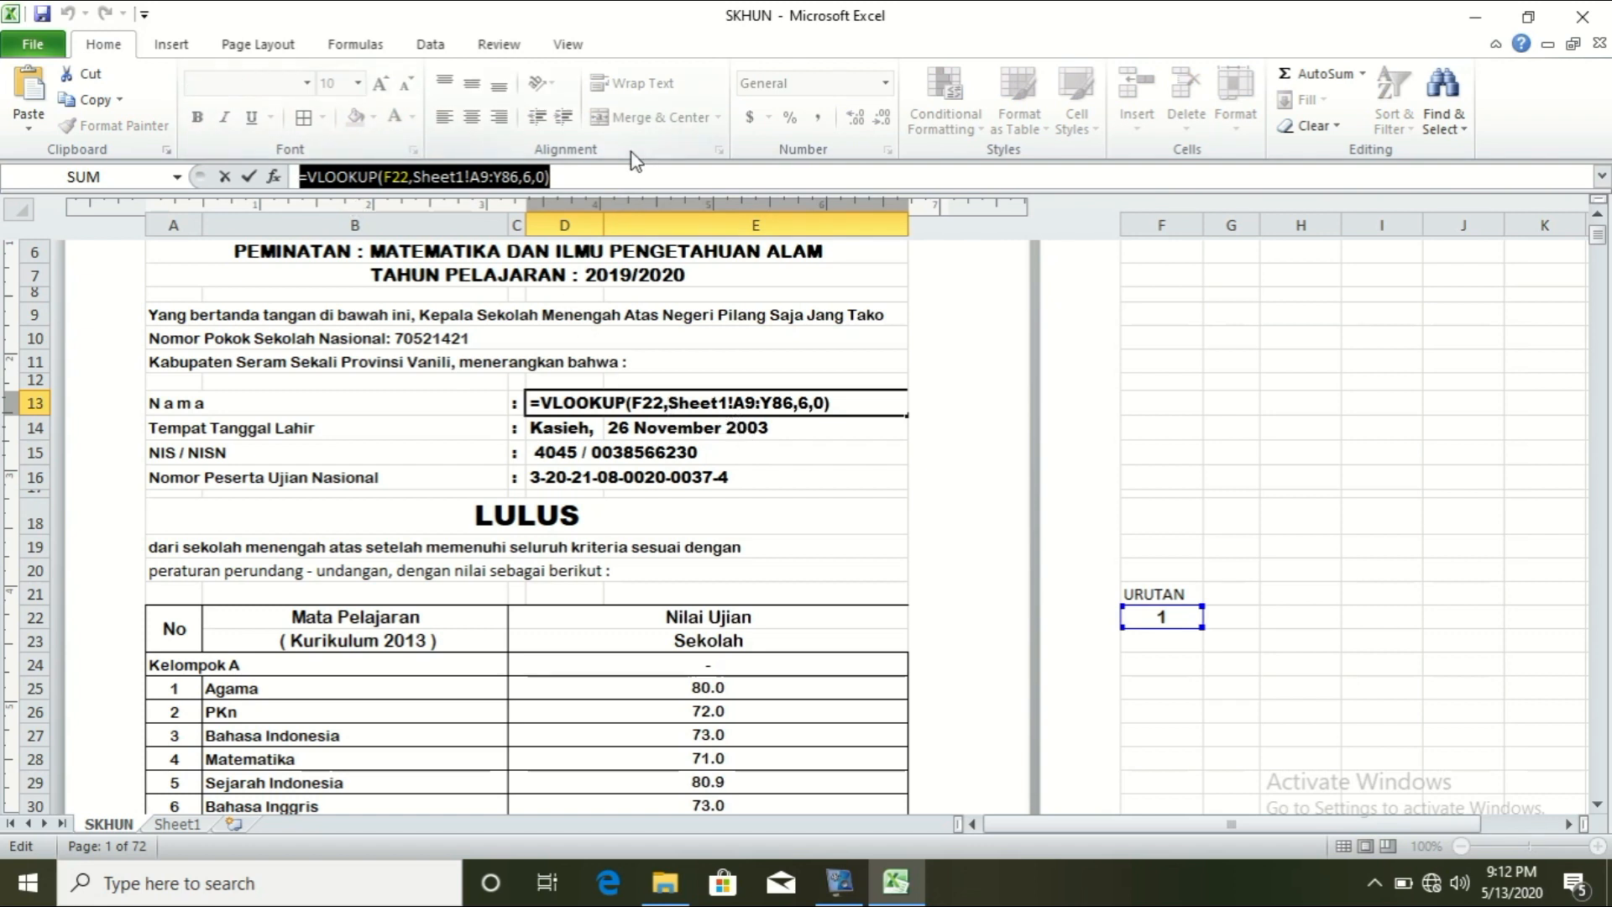
{"action": "key", "text": "Return"}
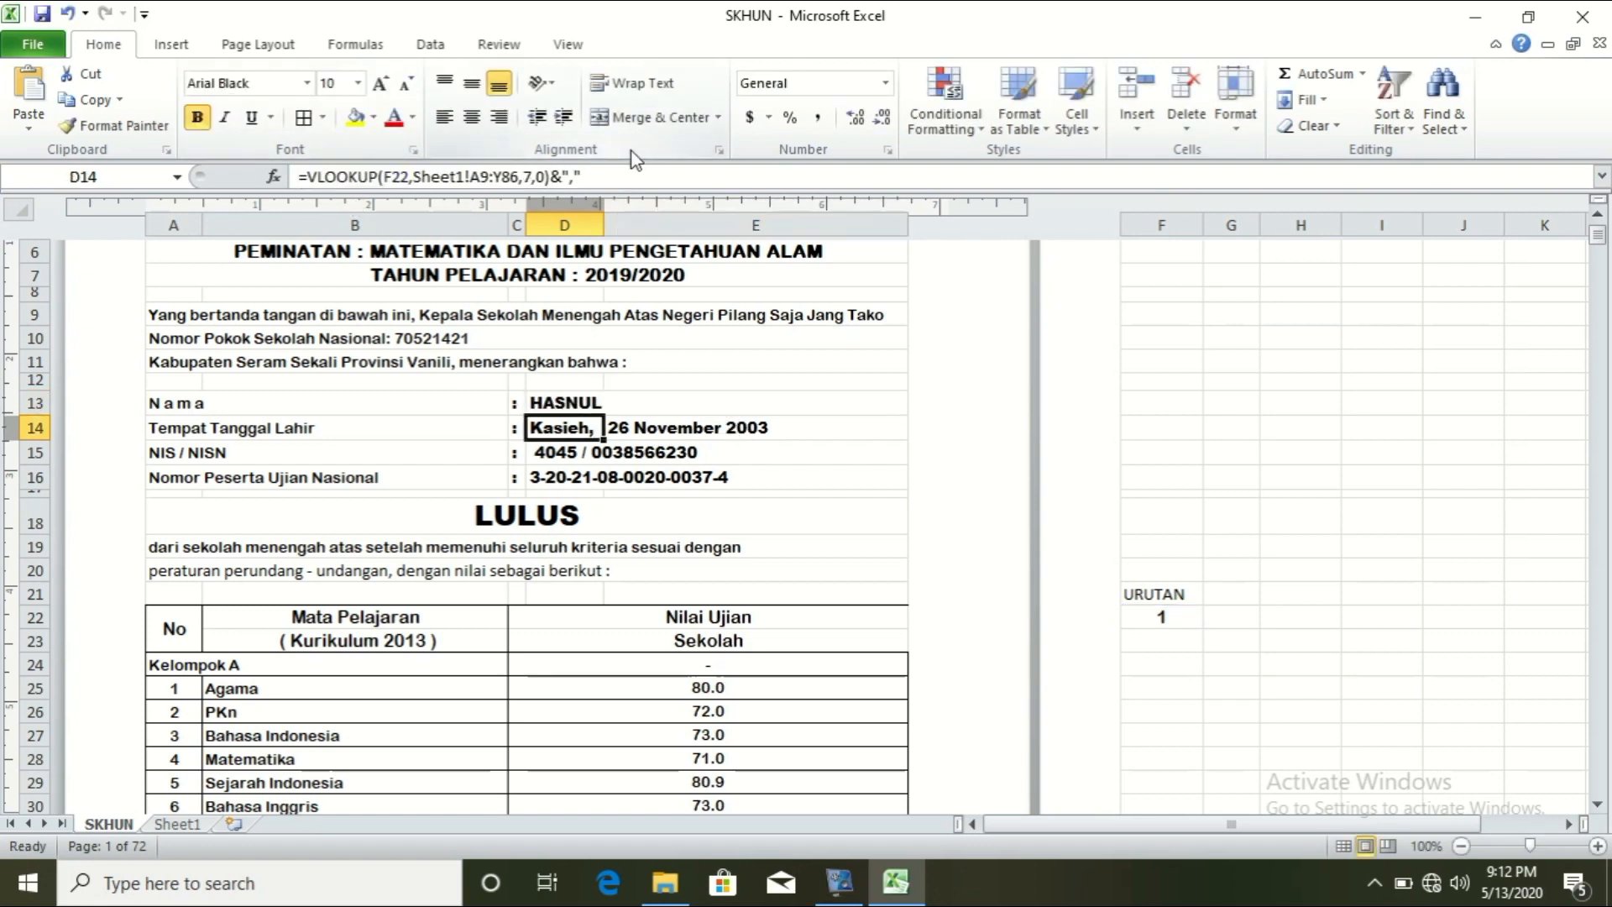
{"action": "left_click", "coordinate": [768, 429]}
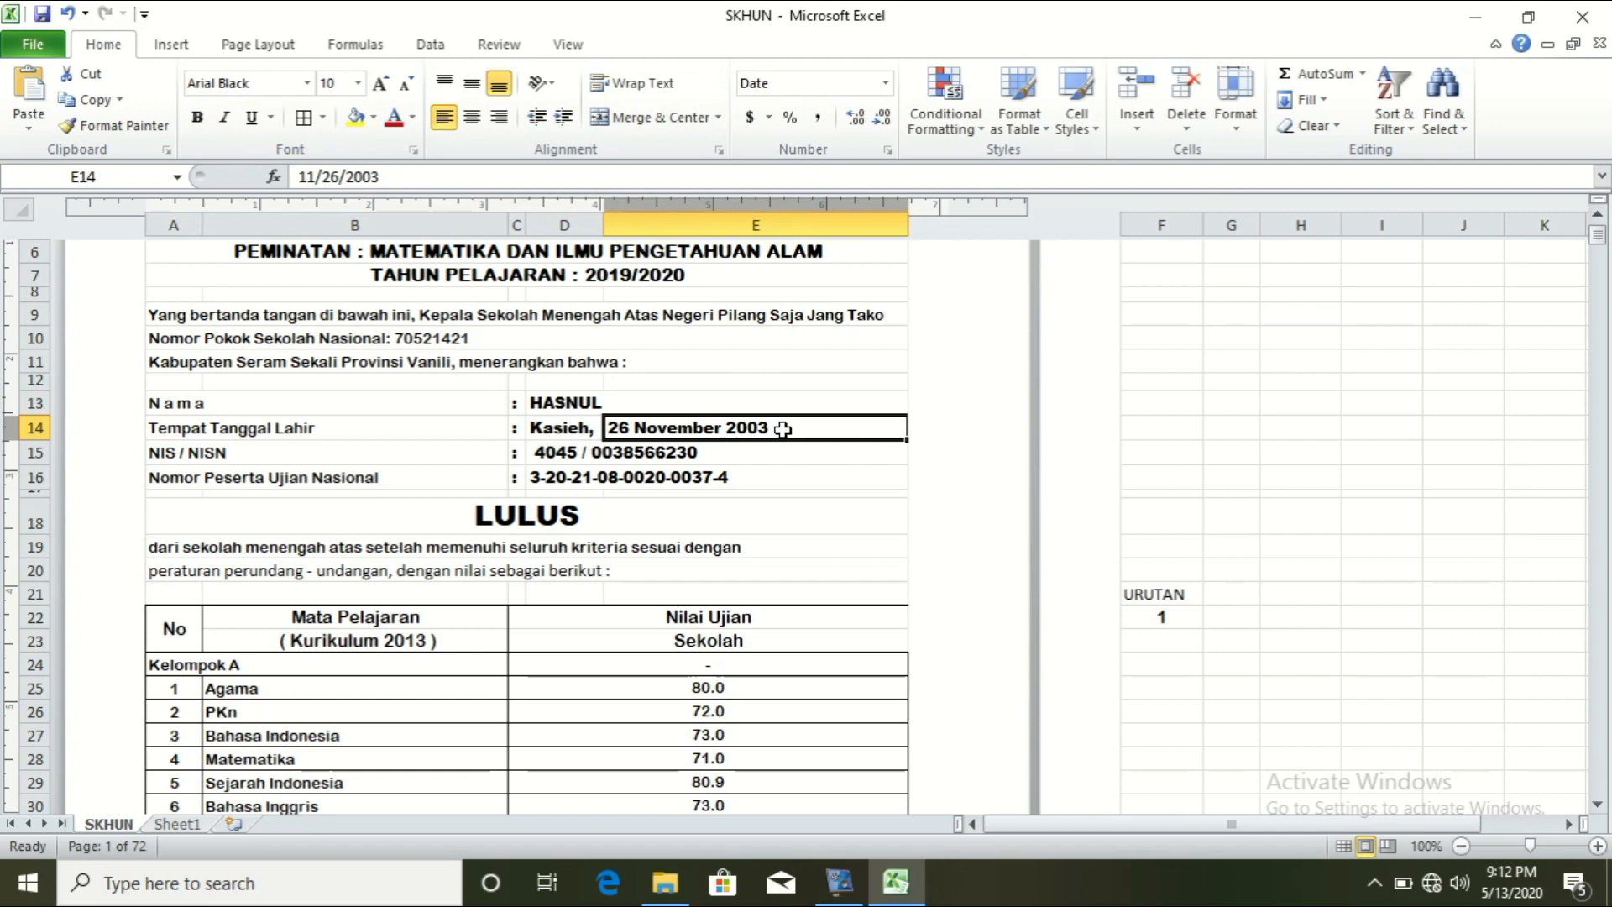
{"action": "double_click", "coordinate": [783, 429]}
{"action": "left_click_drag", "start_coordinate": [715, 427], "coordinate": [571, 437]}
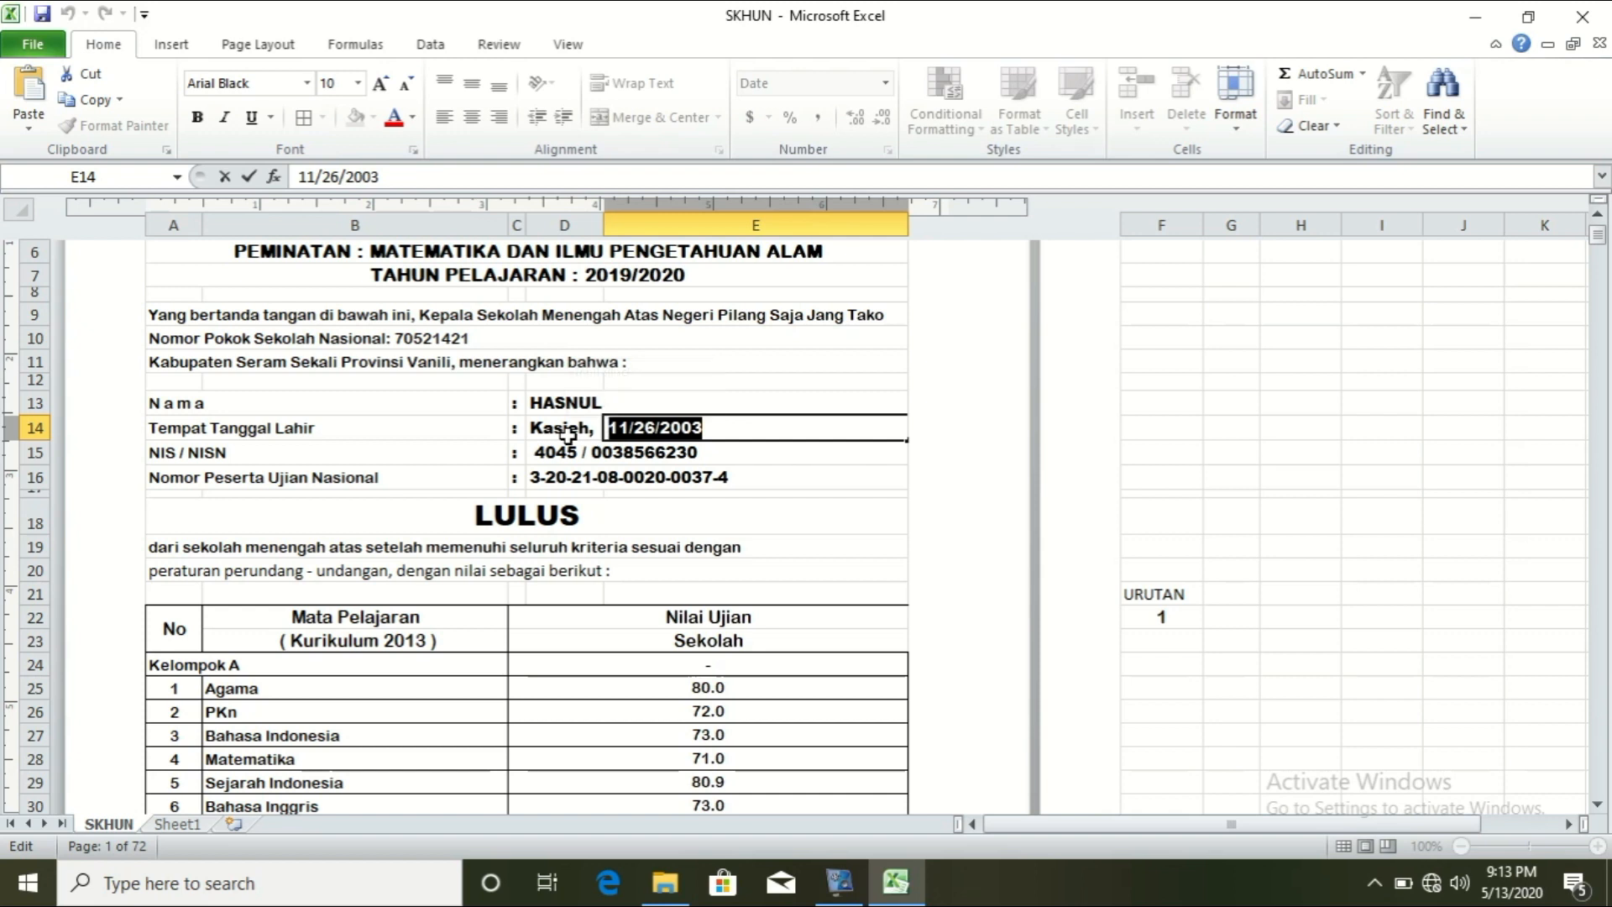
{"action": "key", "text": "ctrl+v"}
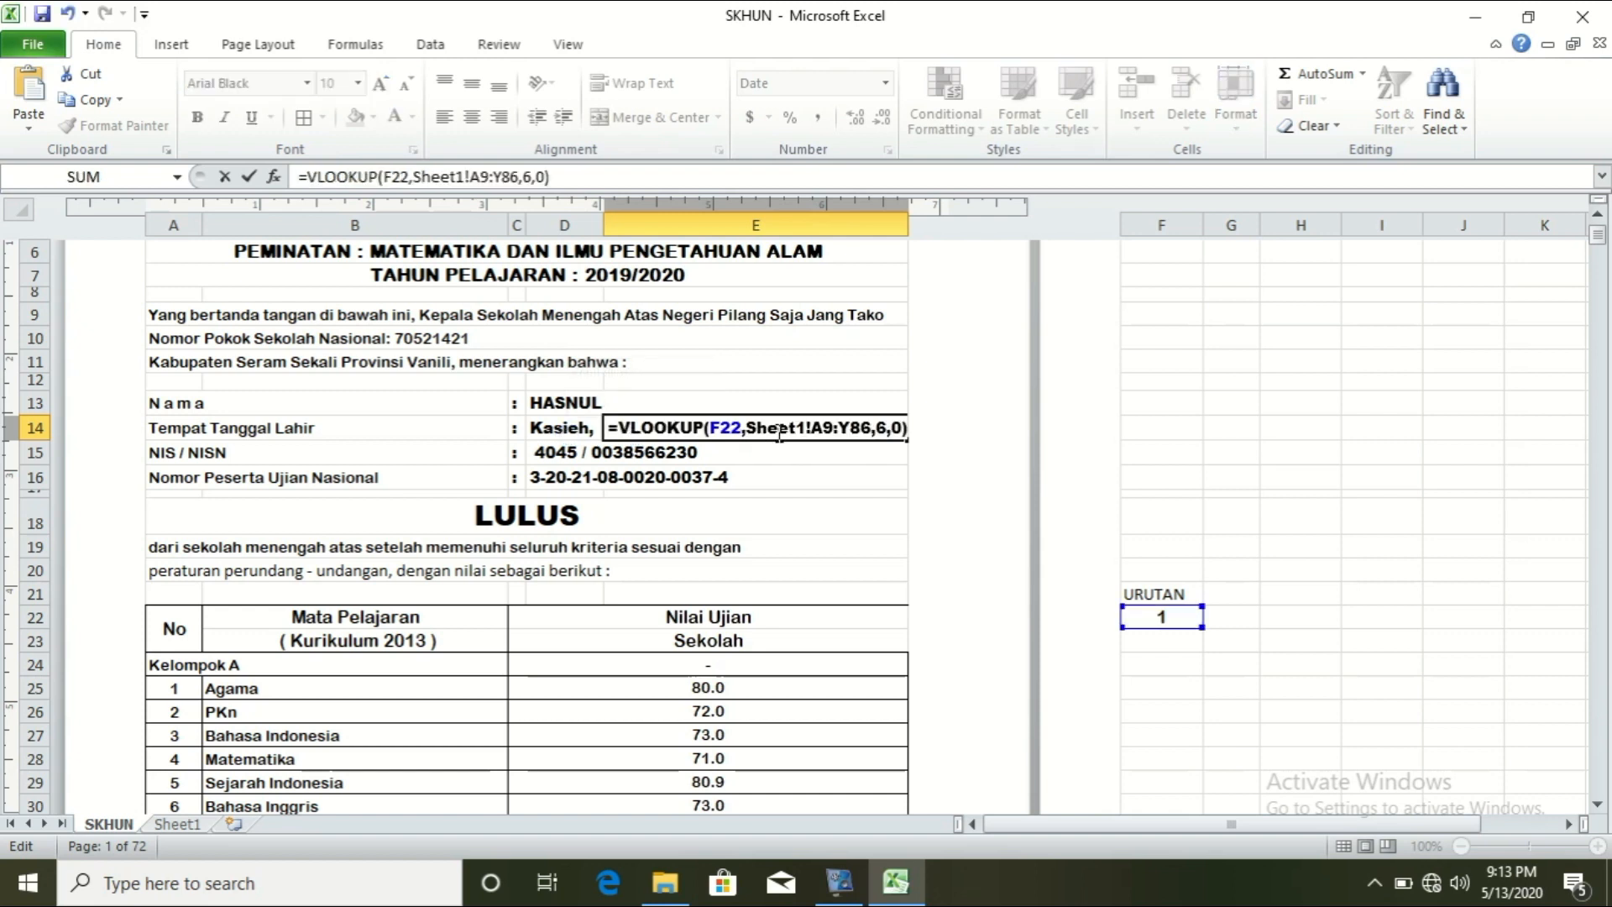
{"action": "left_click", "coordinate": [888, 428]}
{"action": "key", "text": "BackSpace"}
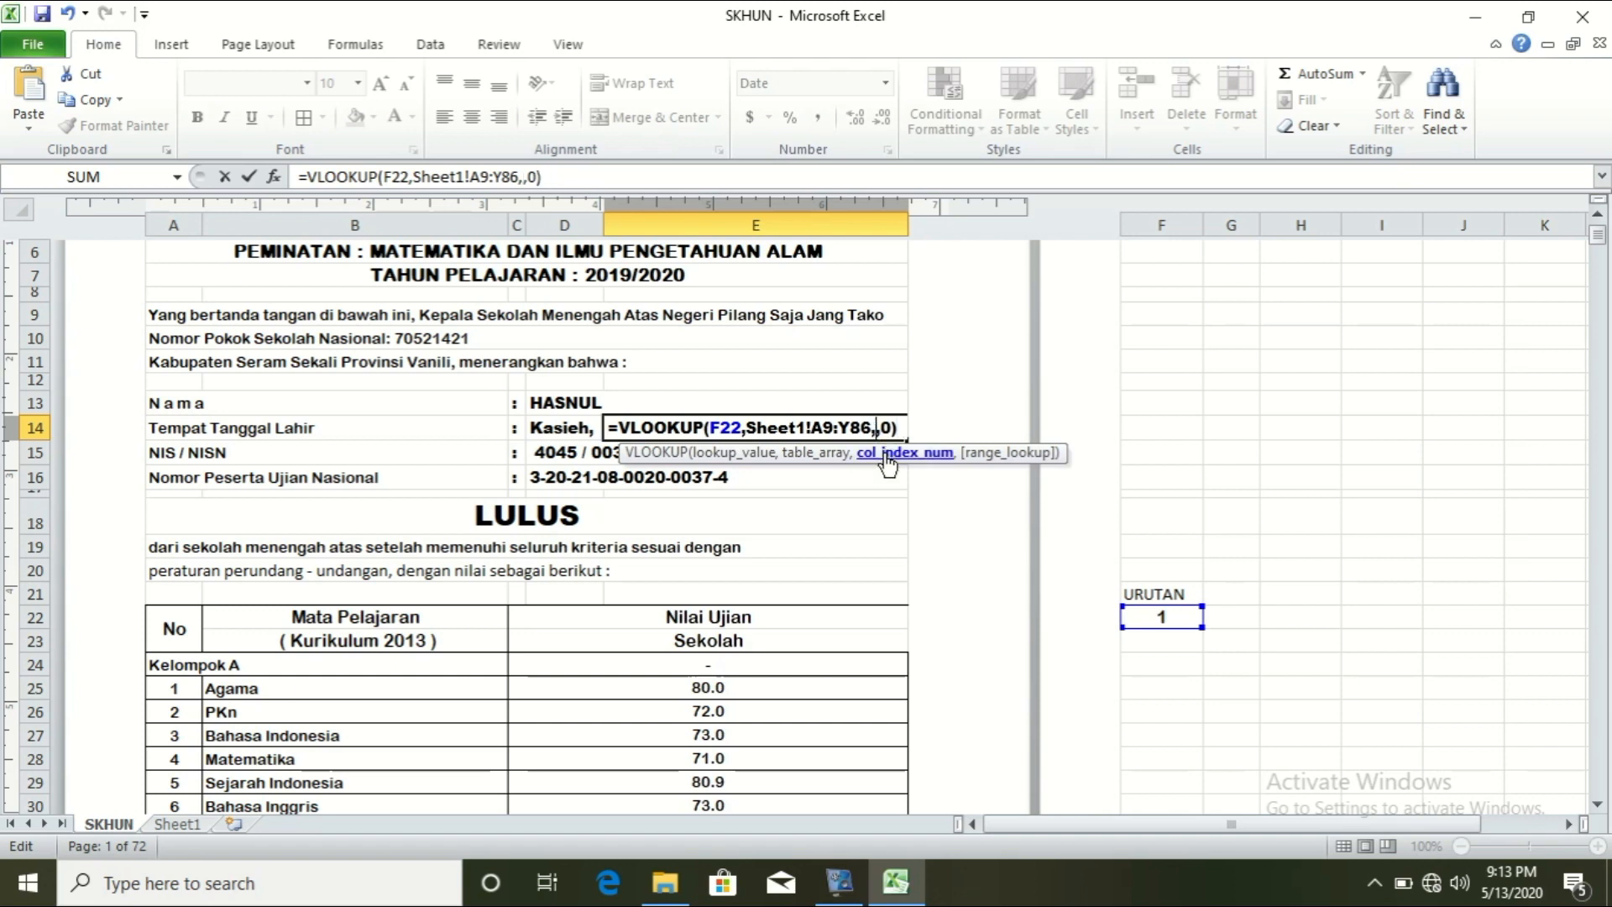
{"action": "type", "text": "8"}
{"action": "key", "text": "Return"}
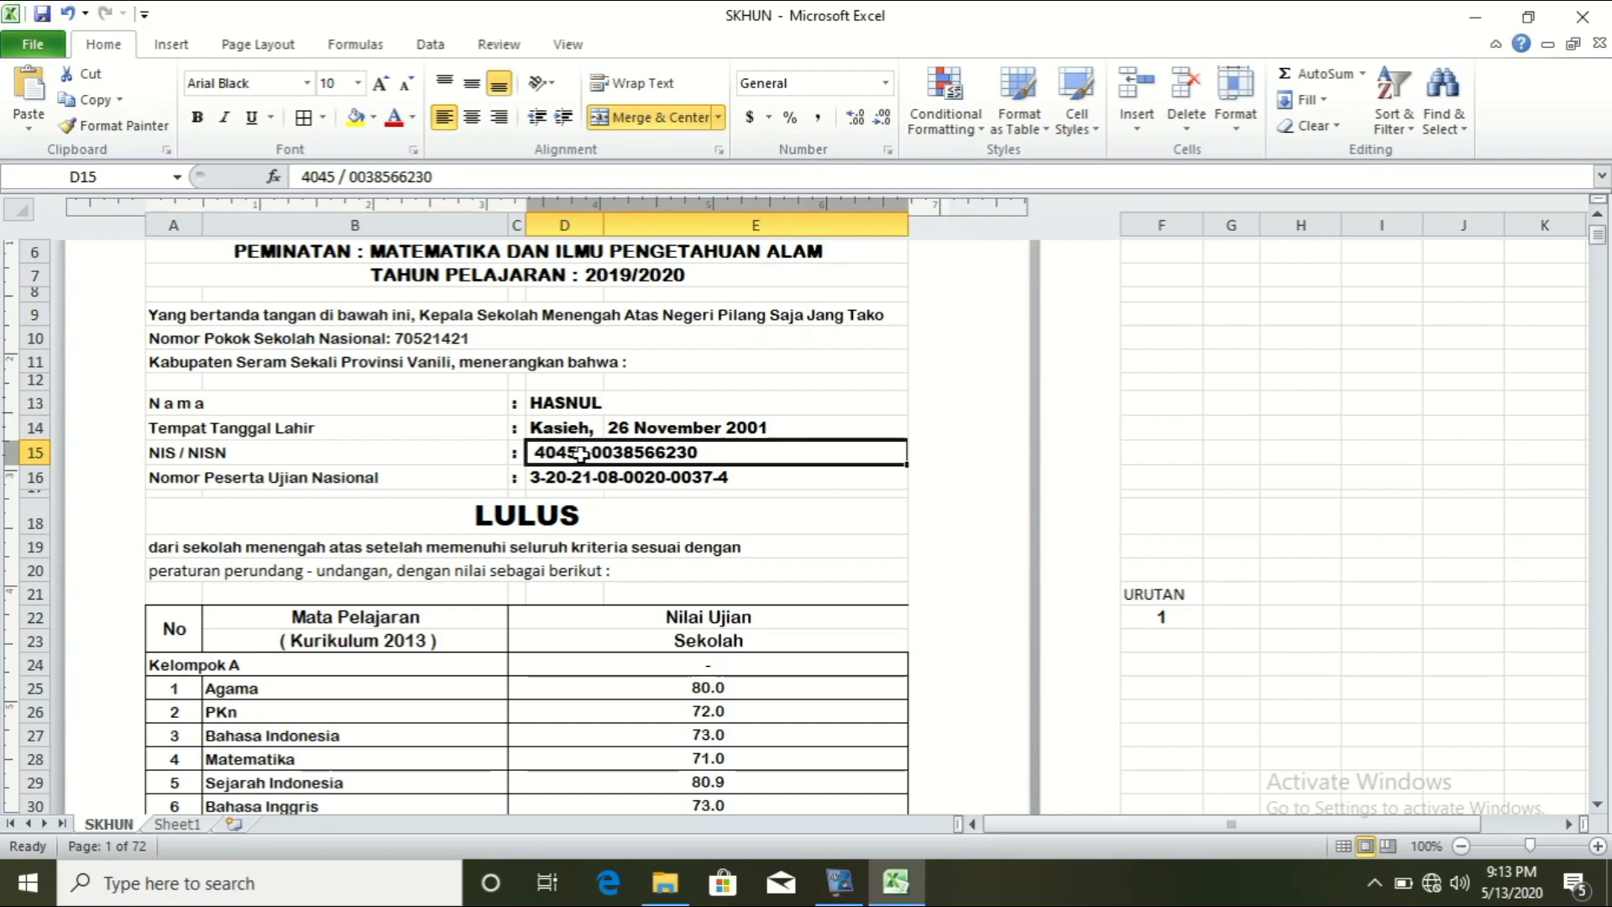
Step: Copy D13's lookup formula and paste it over D15's typed NIS / NISN text
{"action": "left_click", "coordinate": [559, 406]}
{"action": "left_click_drag", "start_coordinate": [554, 176], "coordinate": [277, 181]}
{"action": "key", "text": "ctrl+c"}
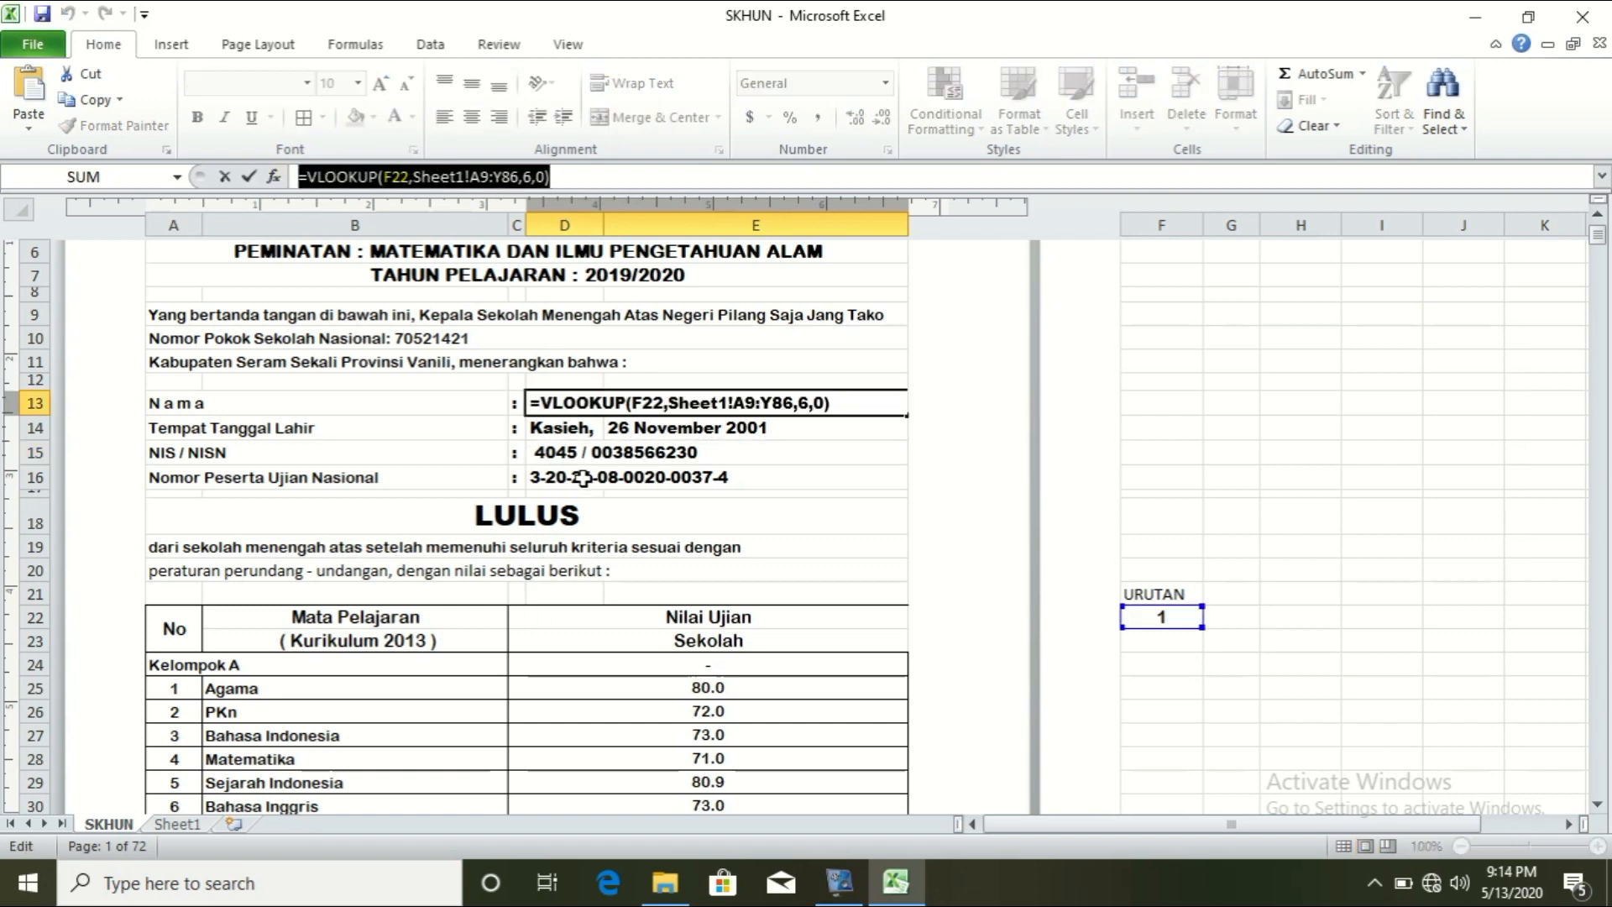
{"action": "key", "text": "Return"}
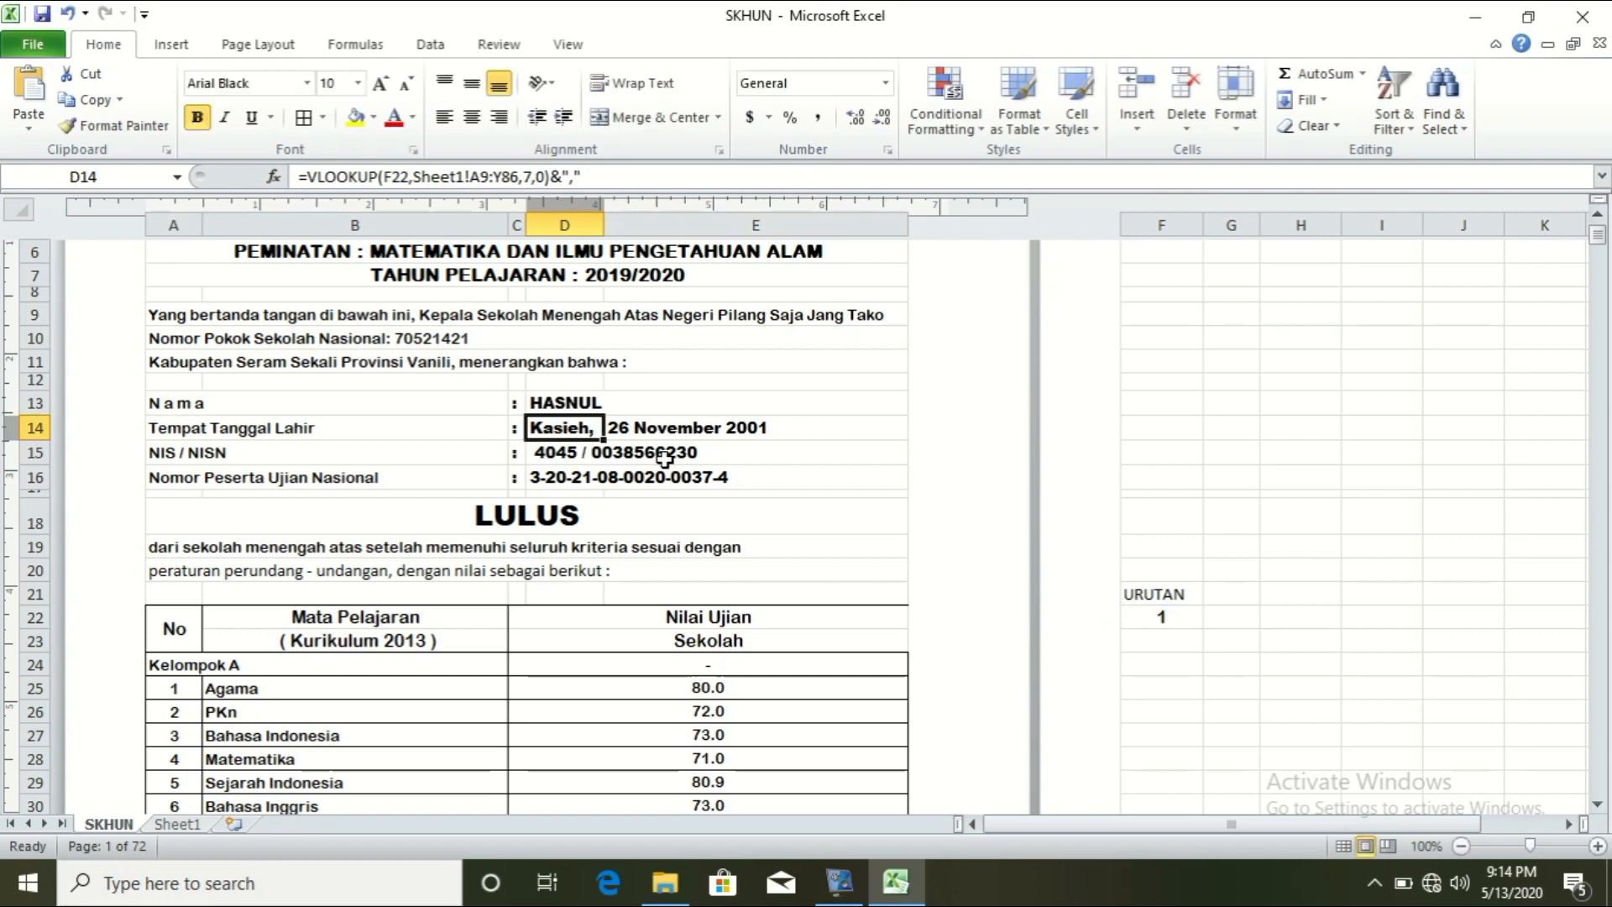
{"action": "left_click", "coordinate": [672, 458]}
{"action": "double_click", "coordinate": [702, 457]}
{"action": "left_click_drag", "start_coordinate": [700, 453], "coordinate": [506, 451]}
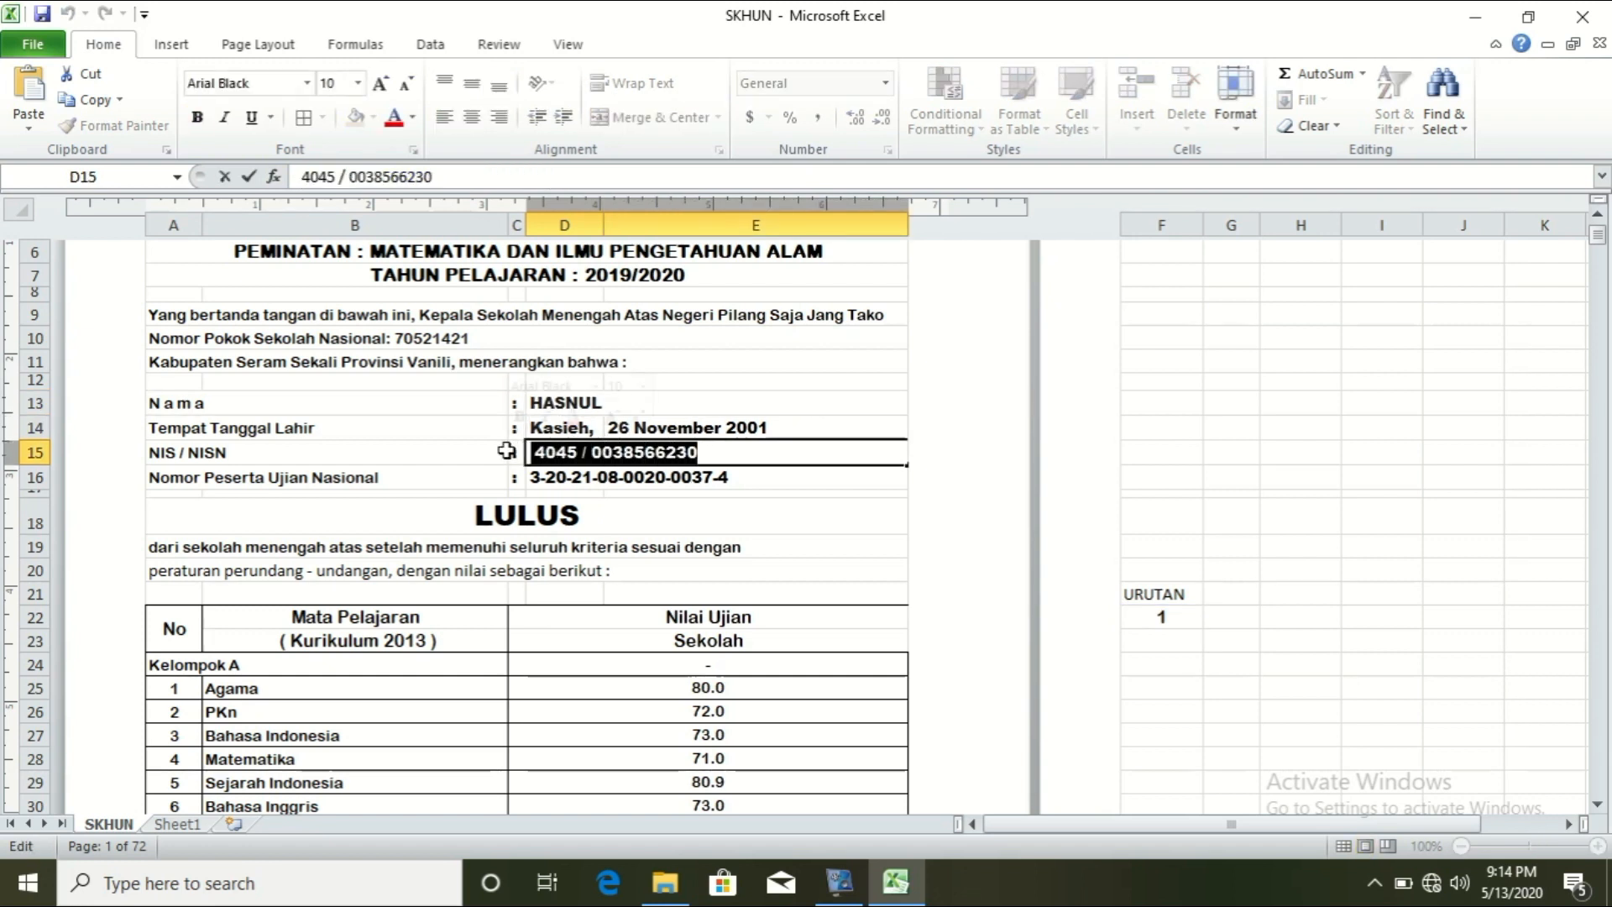
{"action": "key", "text": "BackSpace"}
{"action": "key", "text": "ctrl+v"}
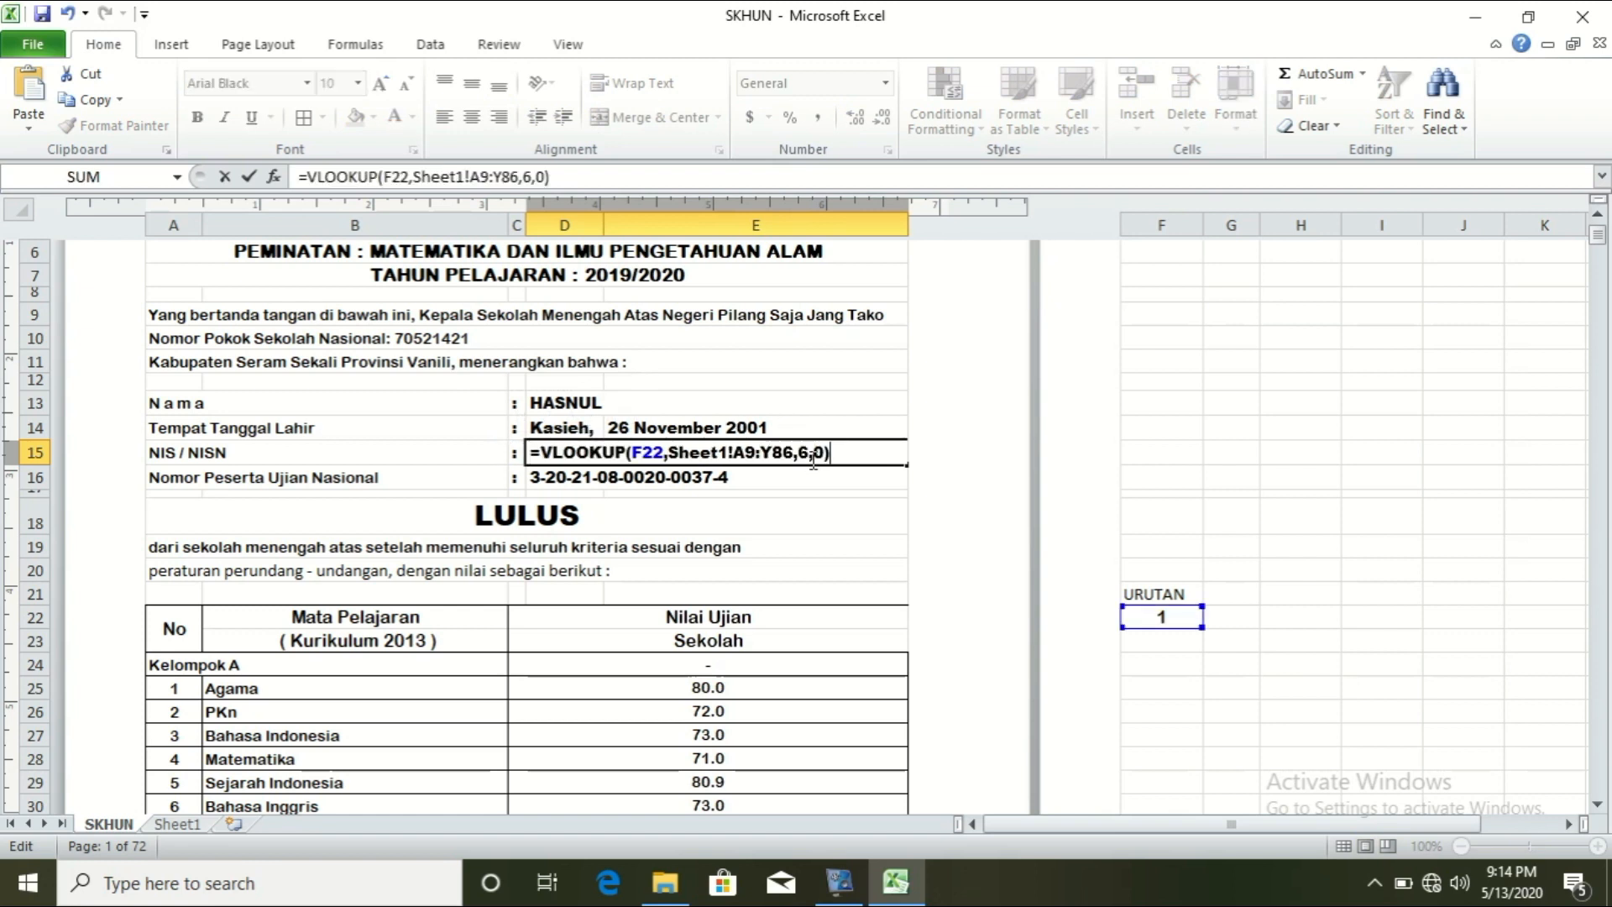
Step: Check Sheet1's column order and set D15's lookup column index to 2
{"action": "left_click", "coordinate": [175, 825]}
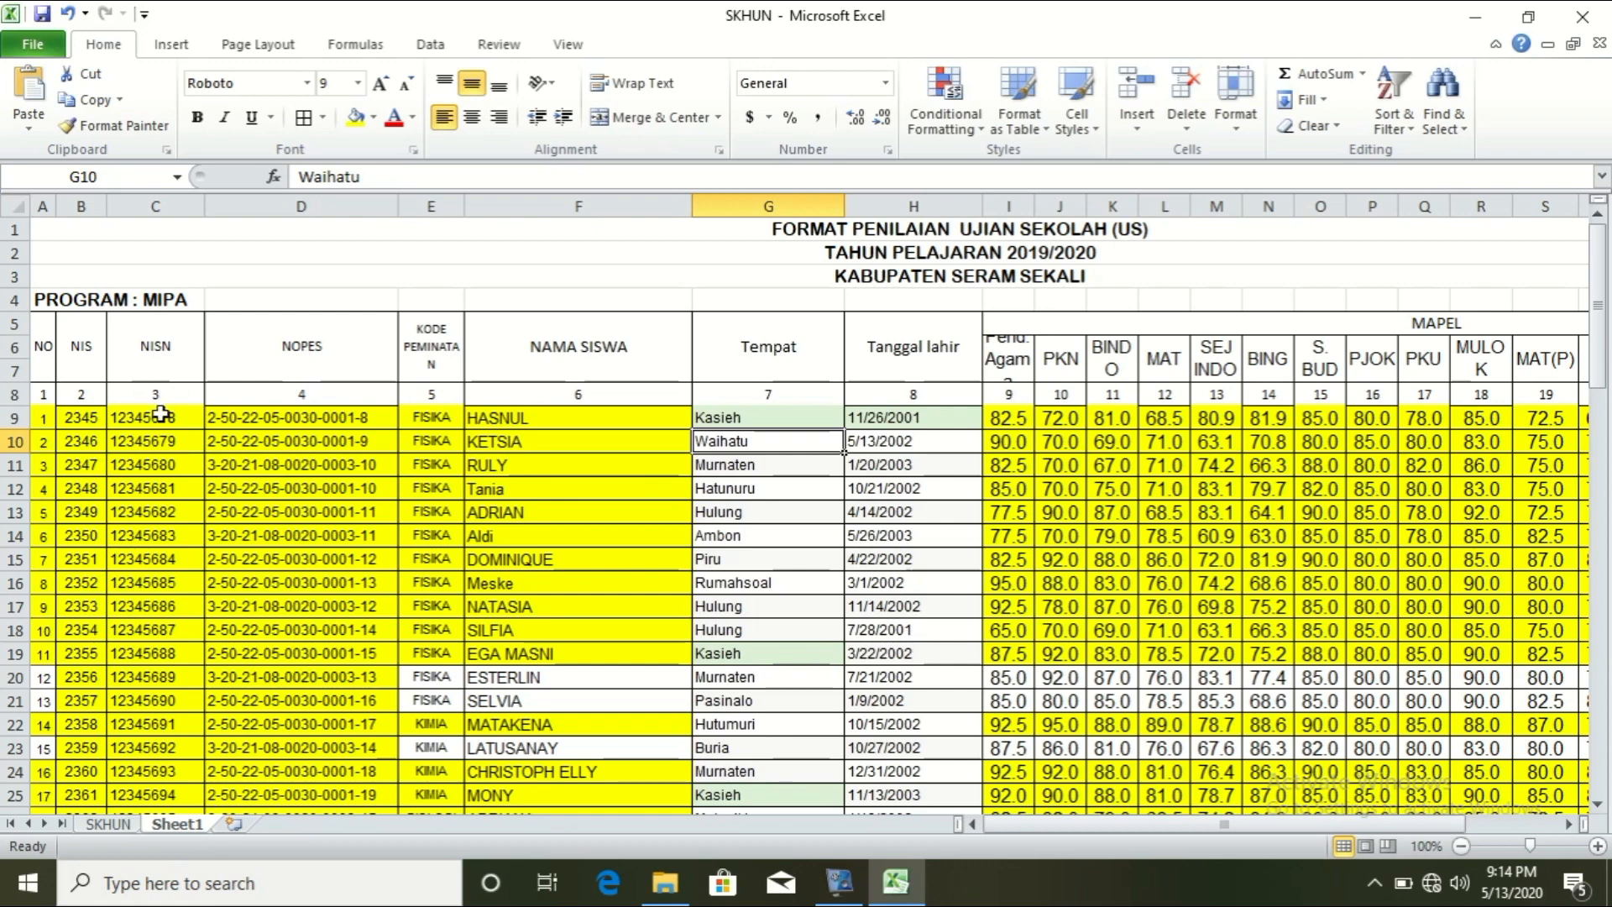
{"action": "left_click", "coordinate": [109, 824]}
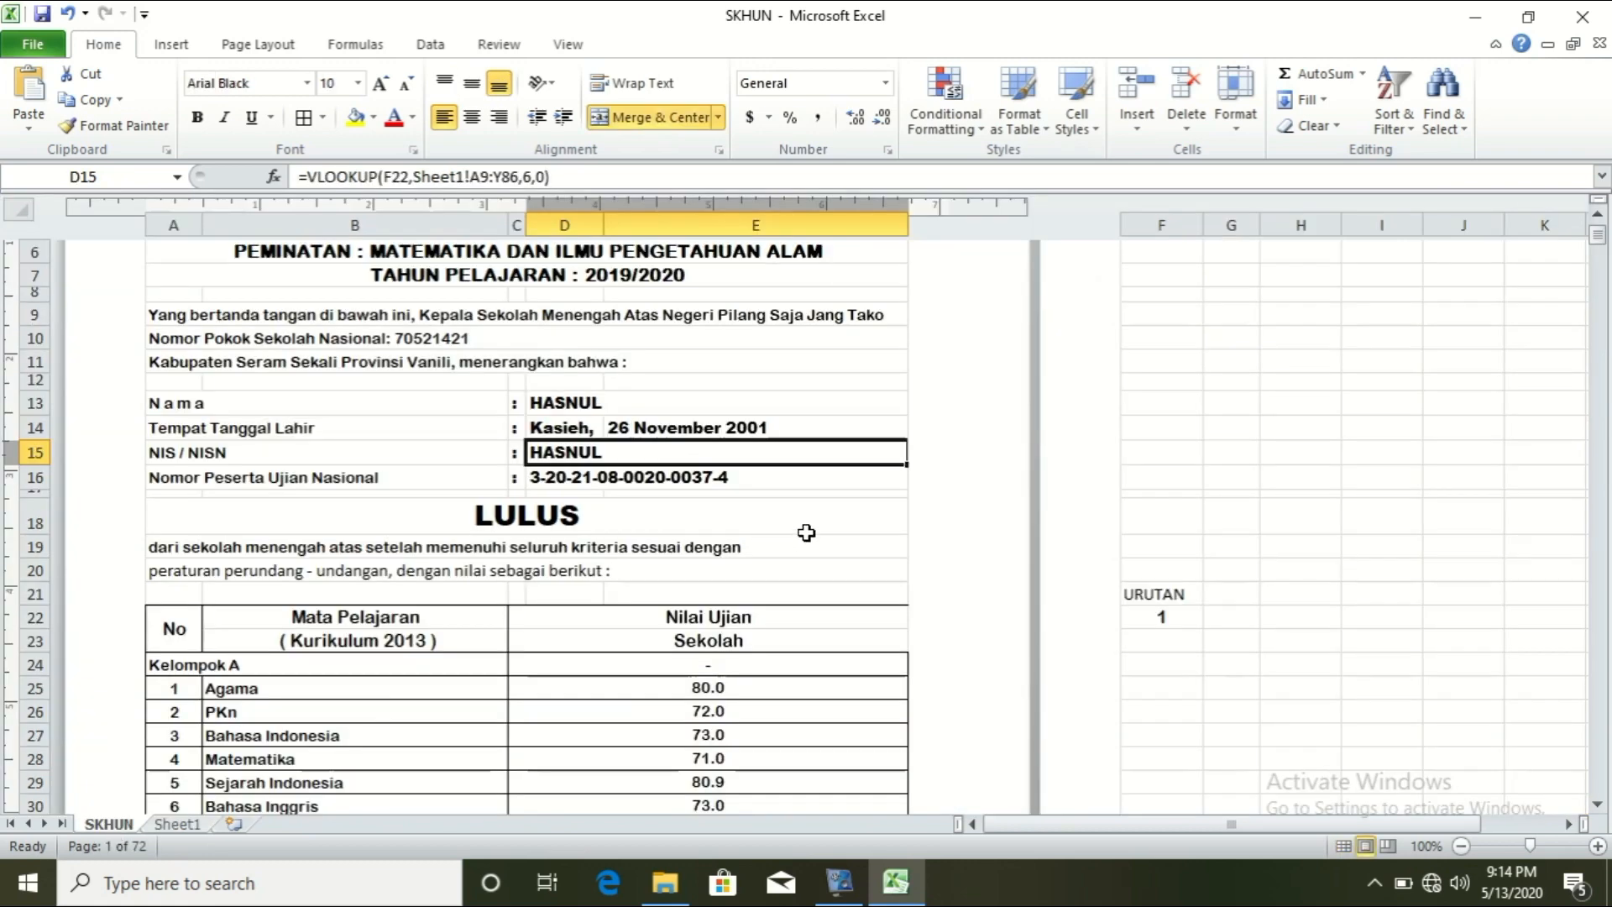
{"action": "double_click", "coordinate": [615, 455]}
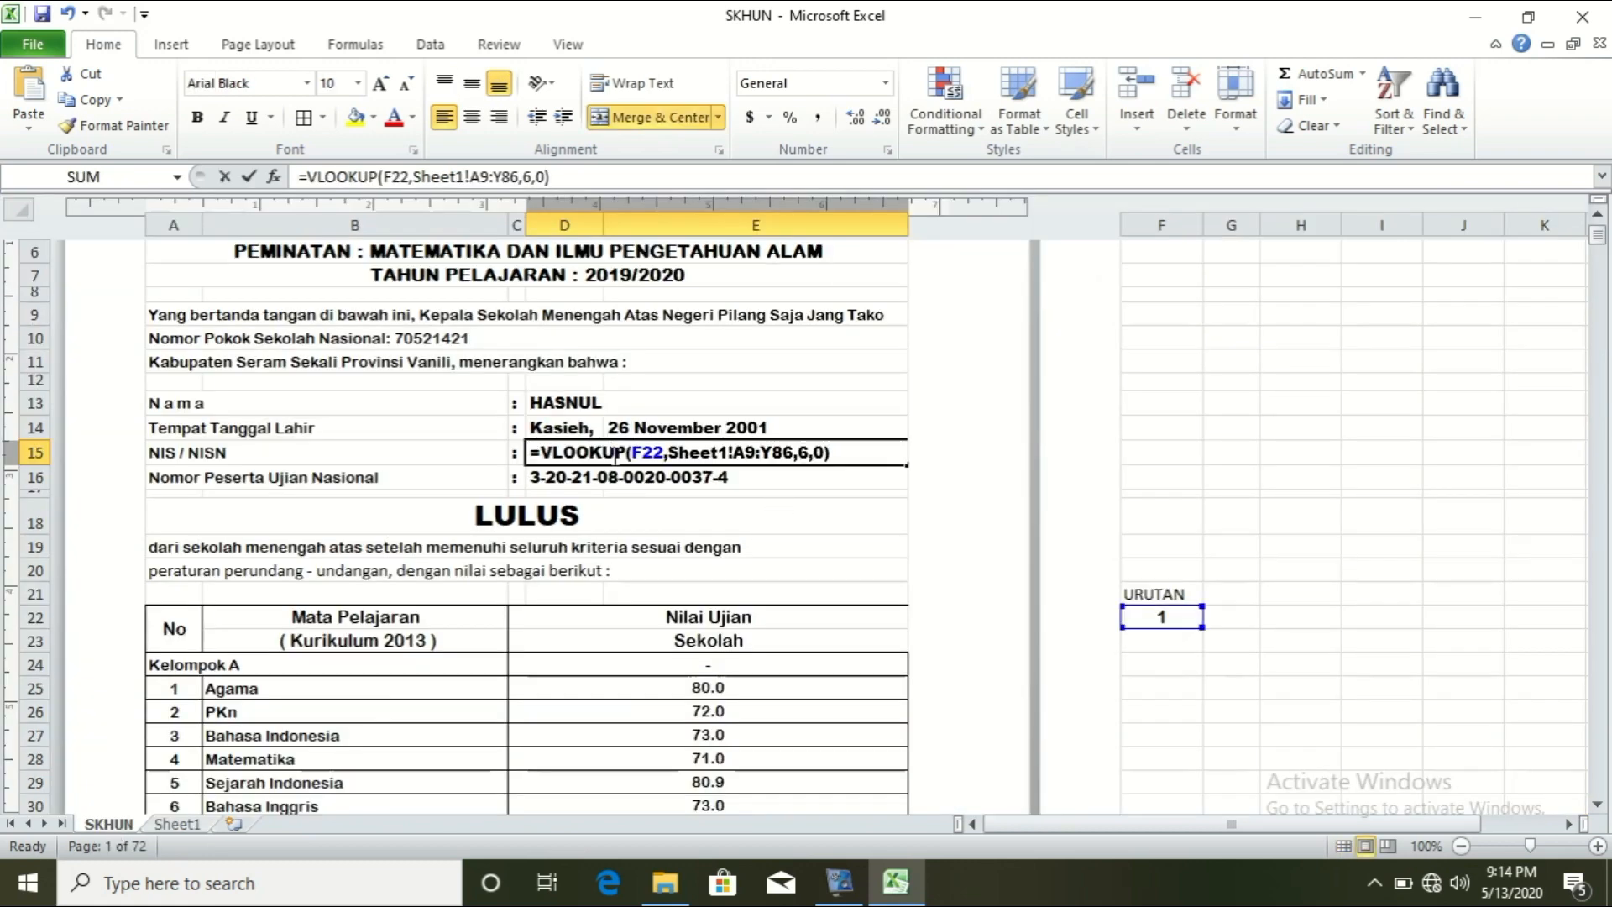
{"action": "left_click", "coordinate": [838, 452]}
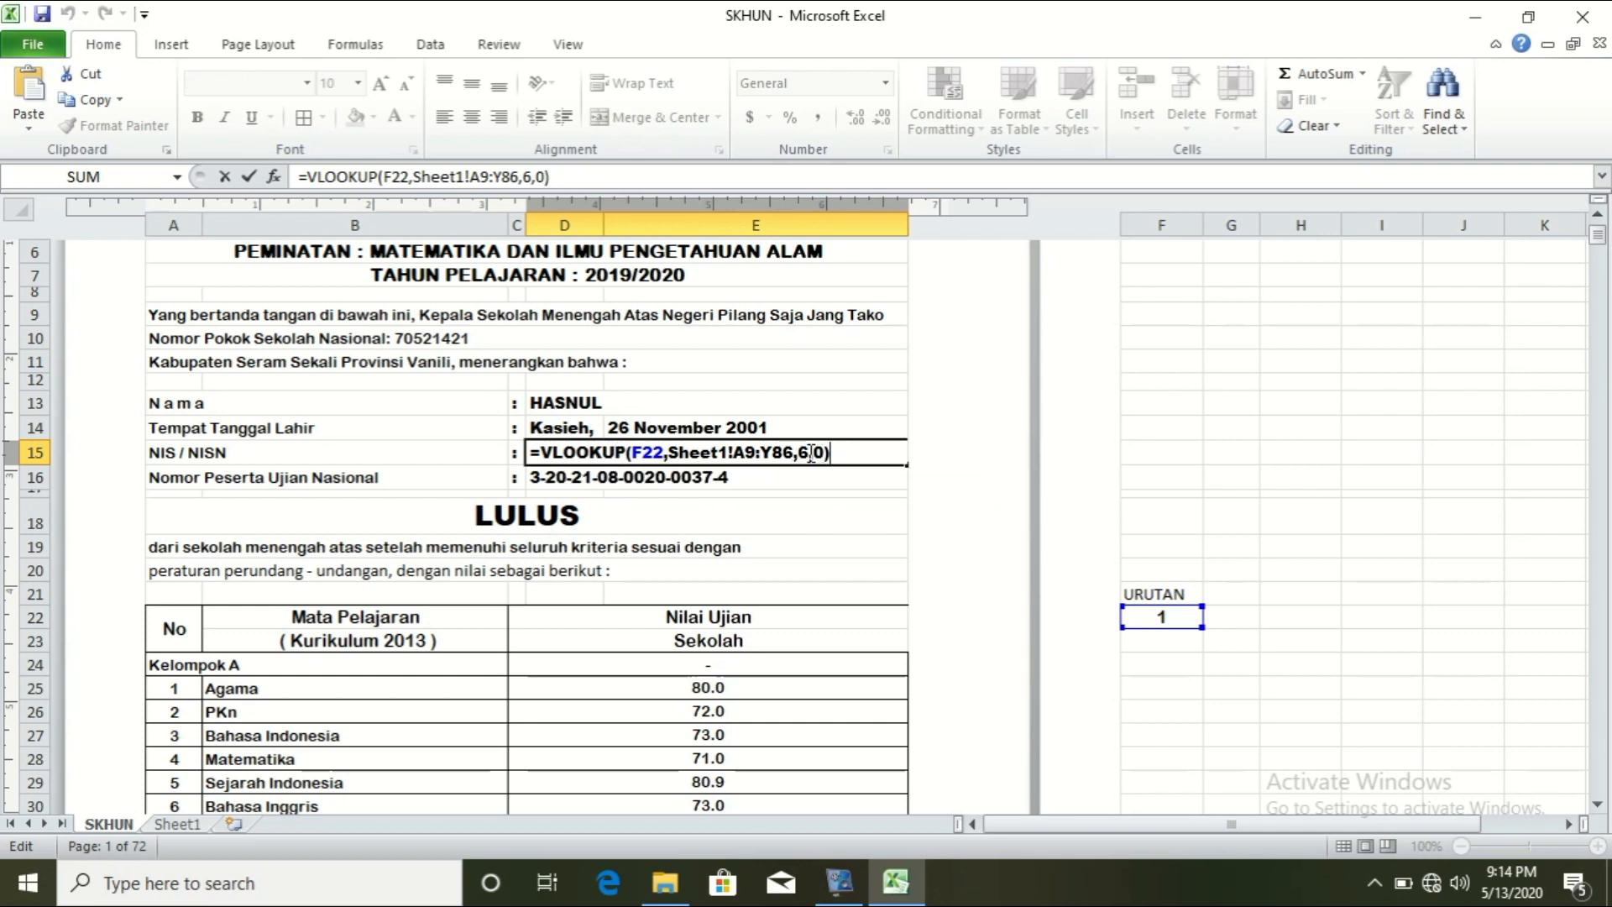
{"action": "left_click", "coordinate": [809, 455]}
{"action": "key", "text": "BackSpace"}
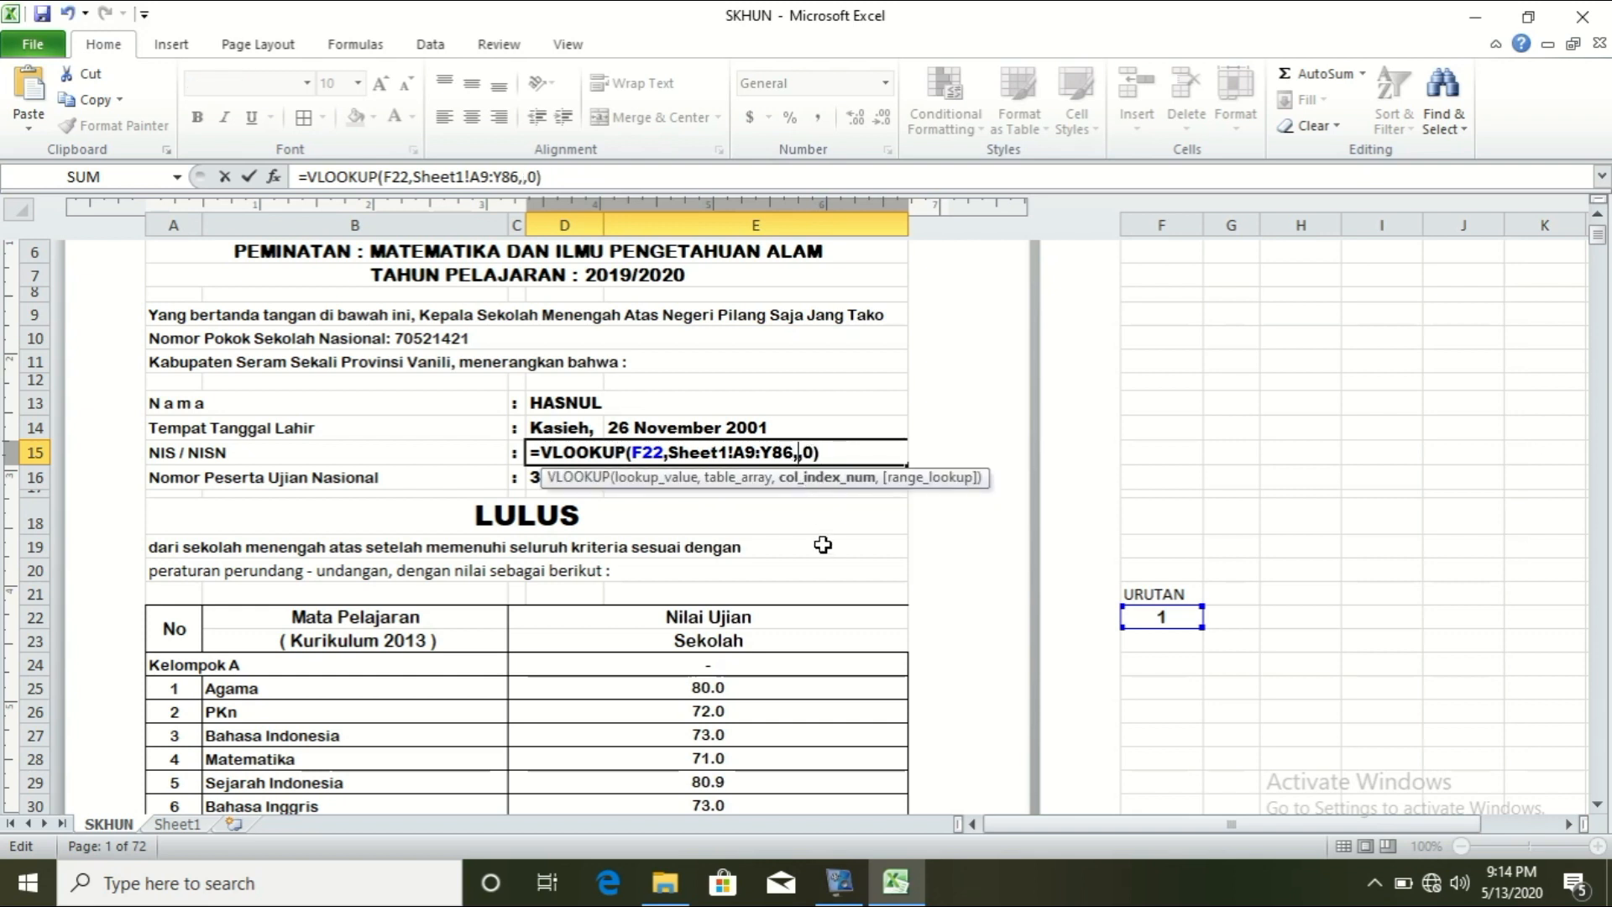
{"action": "type", "text": "2"}
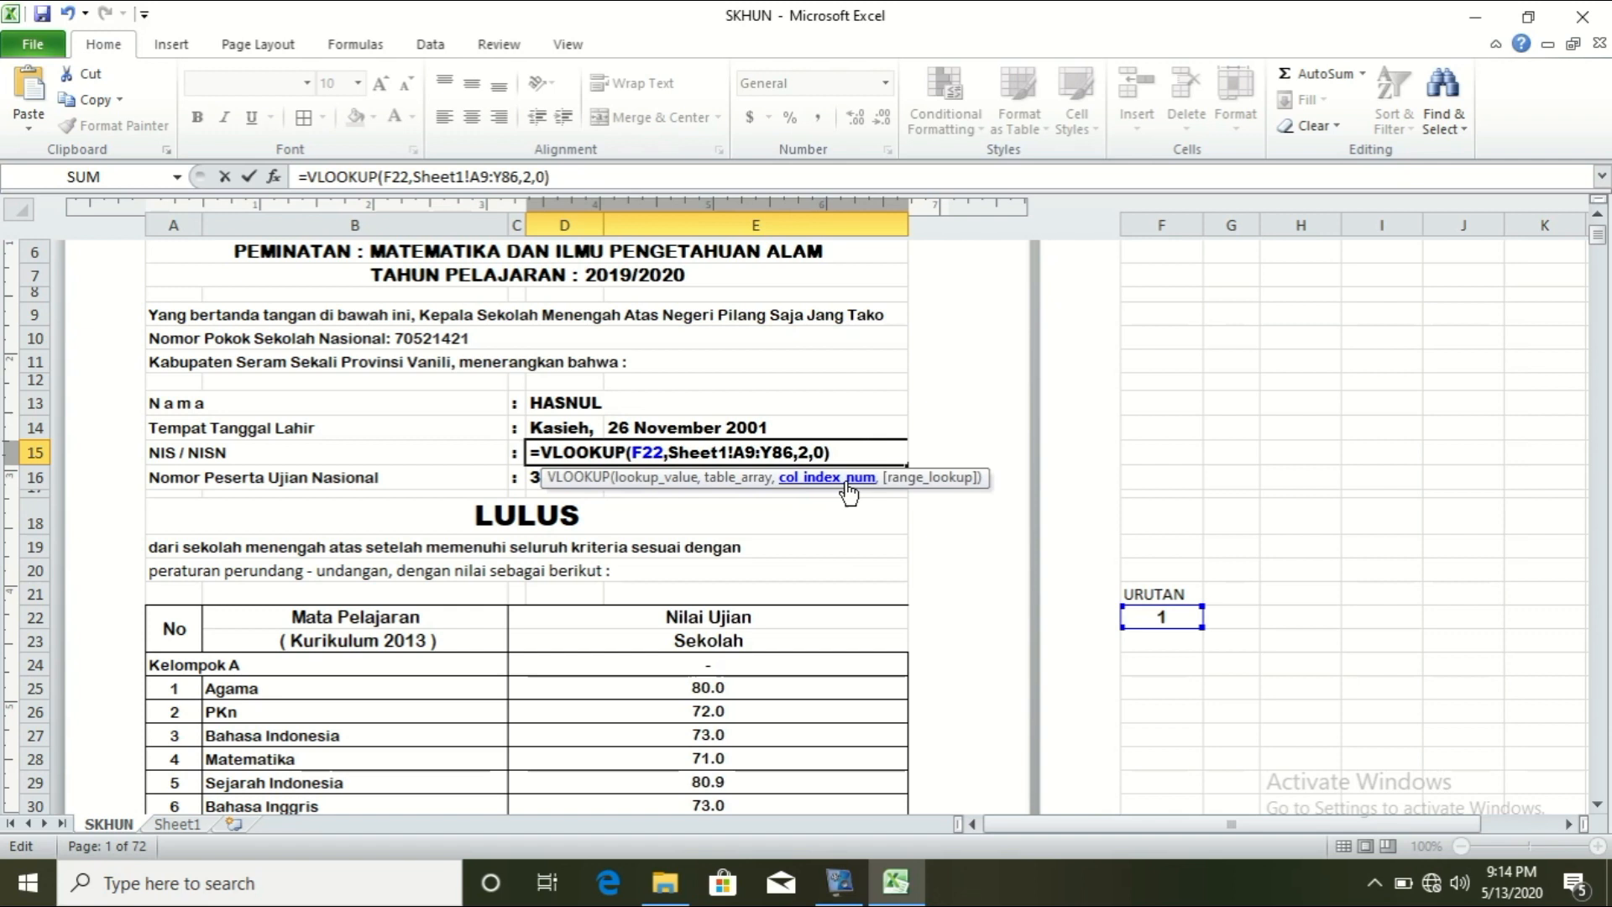
Step: Append &"/"& and a second lookup with column index 3 to D15's formula
{"action": "left_click", "coordinate": [838, 452]}
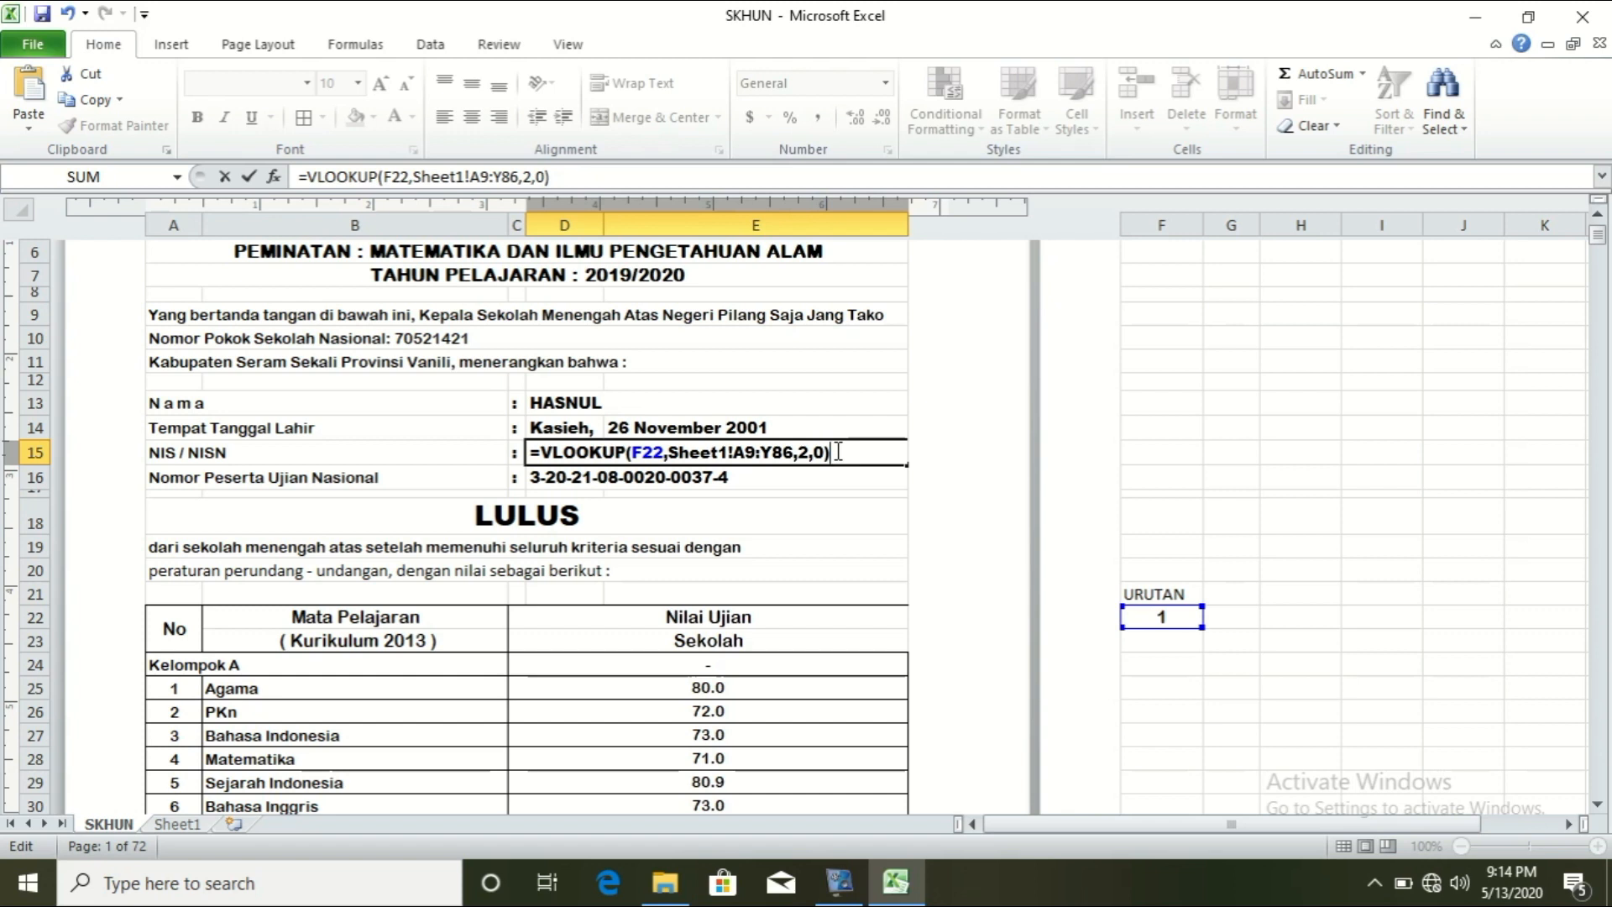
{"action": "type", "text": "&"}
{"action": "type", "text": "&"}
{"action": "left_click_drag", "start_coordinate": [831, 452], "coordinate": [525, 454]}
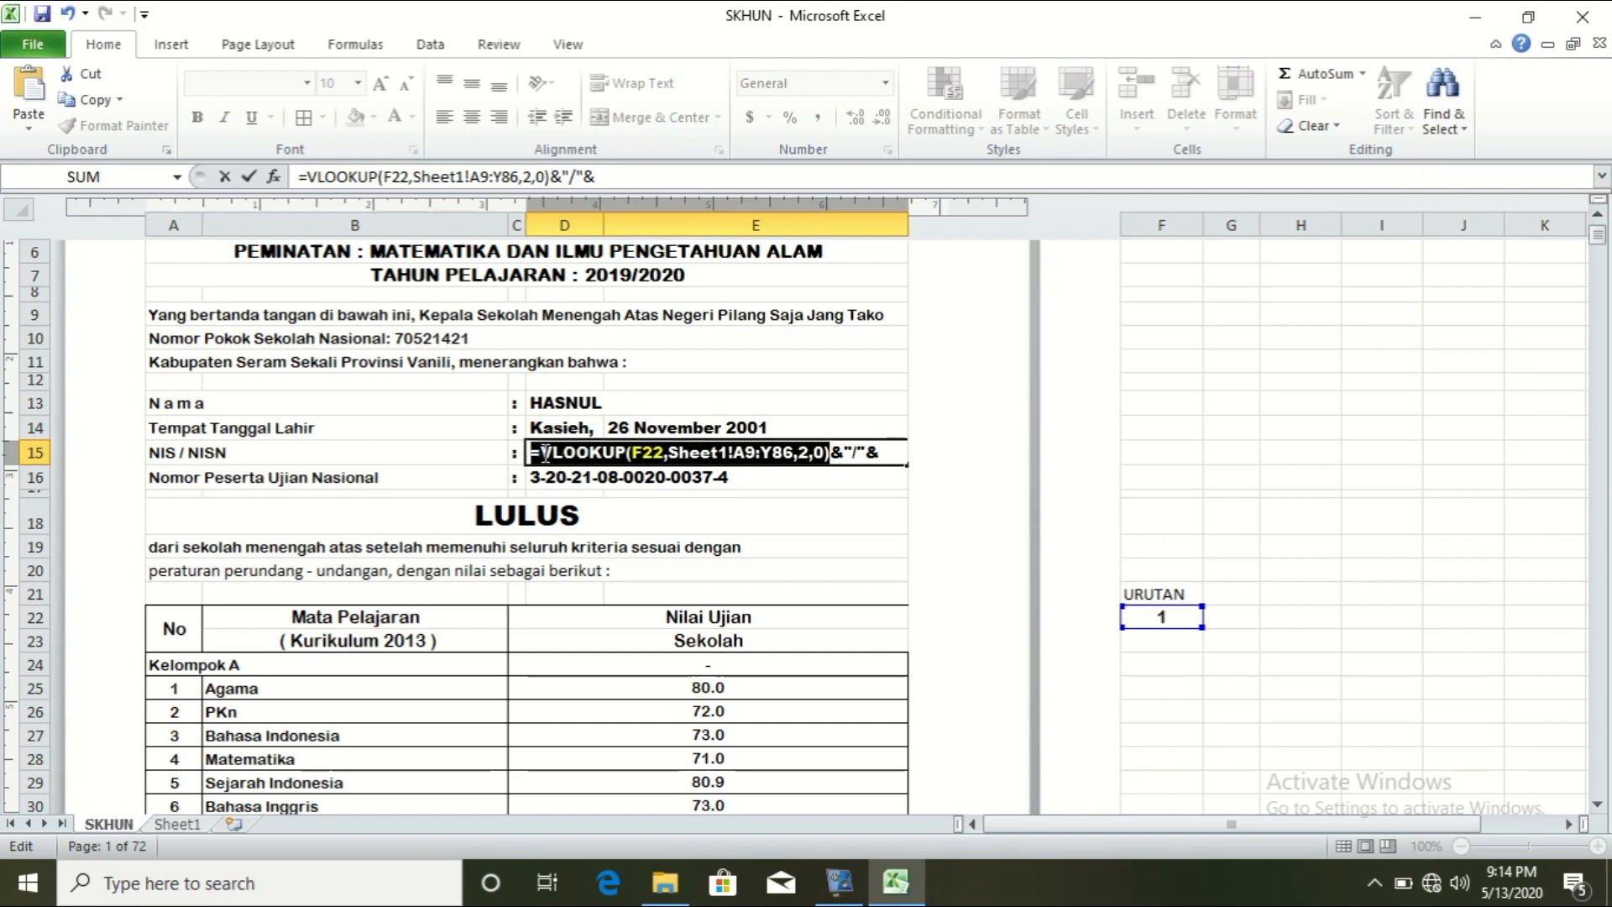
{"action": "left_click", "coordinate": [546, 454]}
{"action": "left_click_drag", "start_coordinate": [545, 454], "coordinate": [831, 457]}
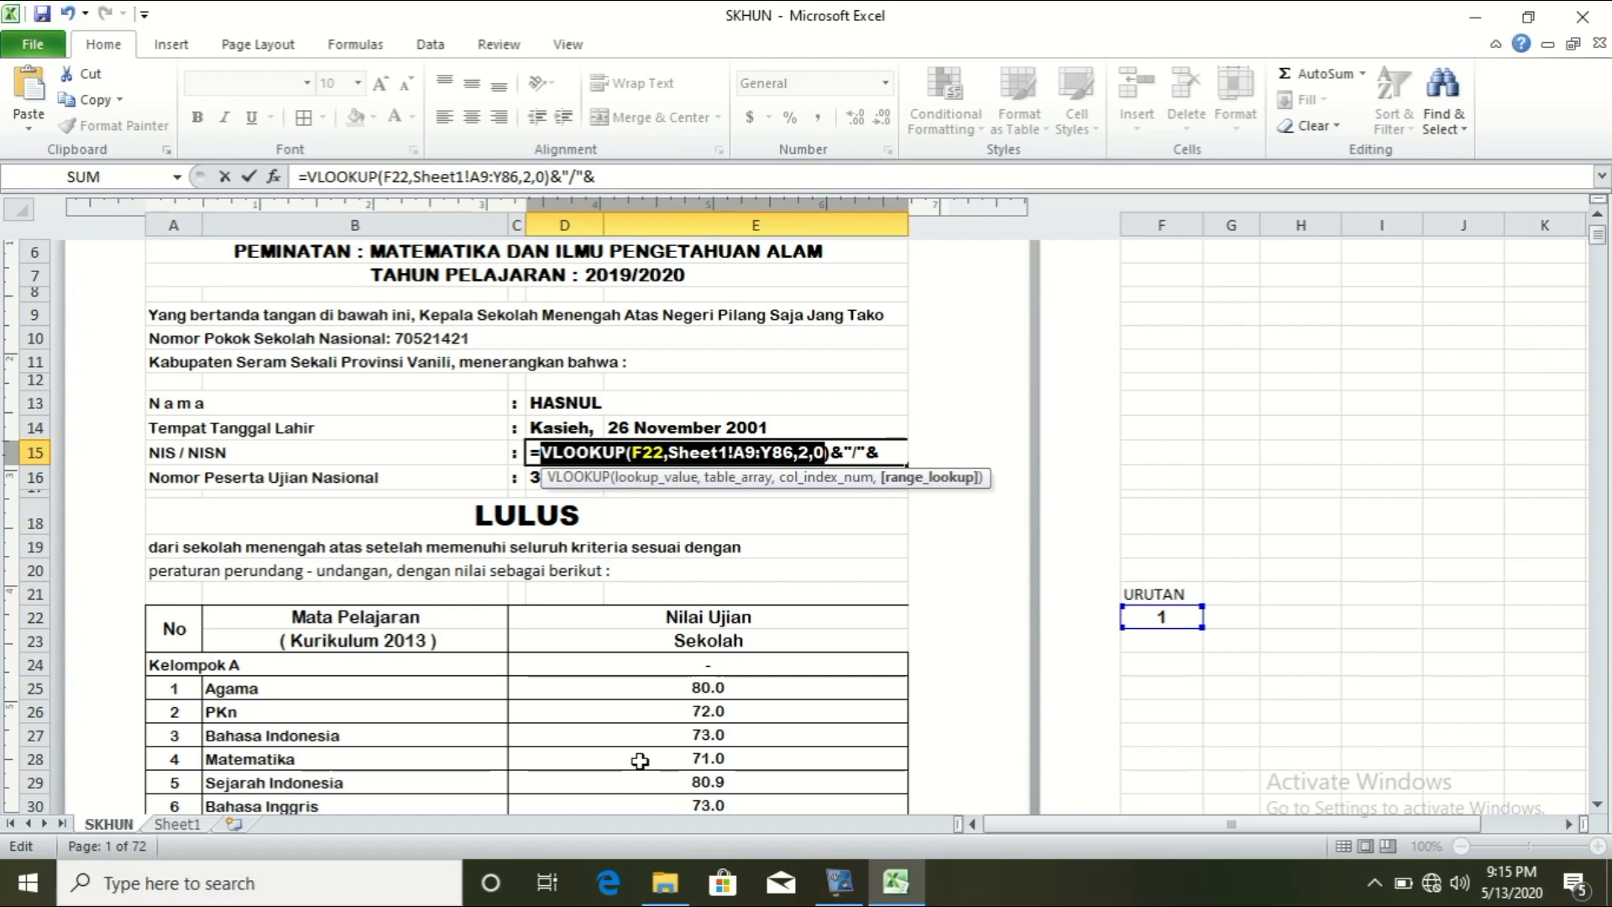
{"action": "key", "text": "shift+Right"}
{"action": "key", "text": "ctrl+c"}
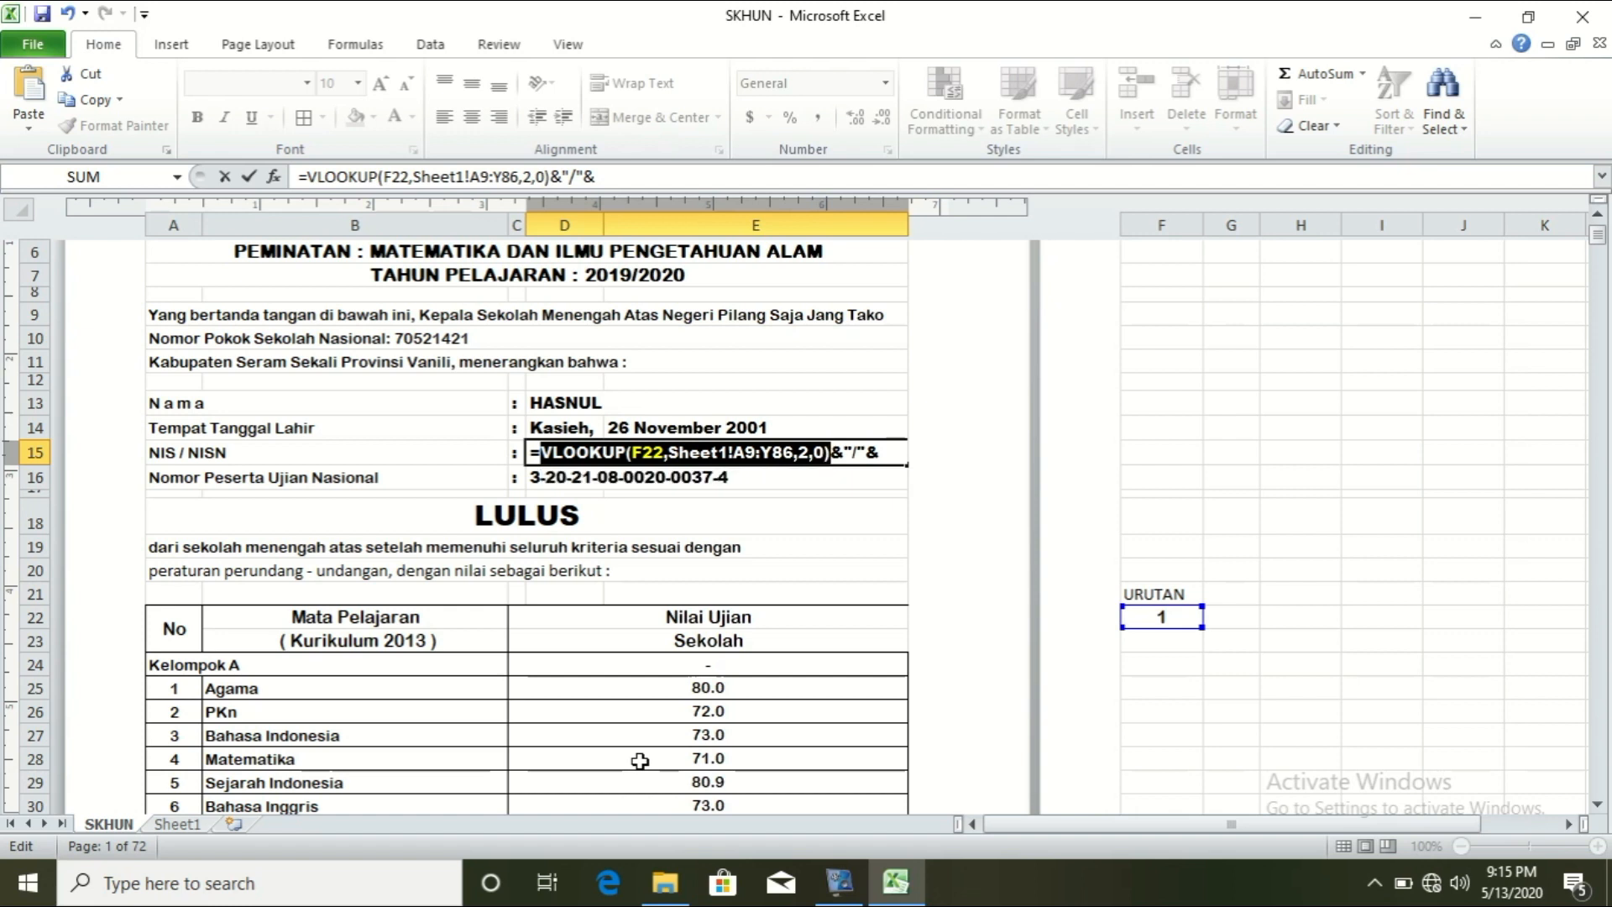
{"action": "left_click", "coordinate": [880, 452]}
{"action": "key", "text": "ctrl+v"}
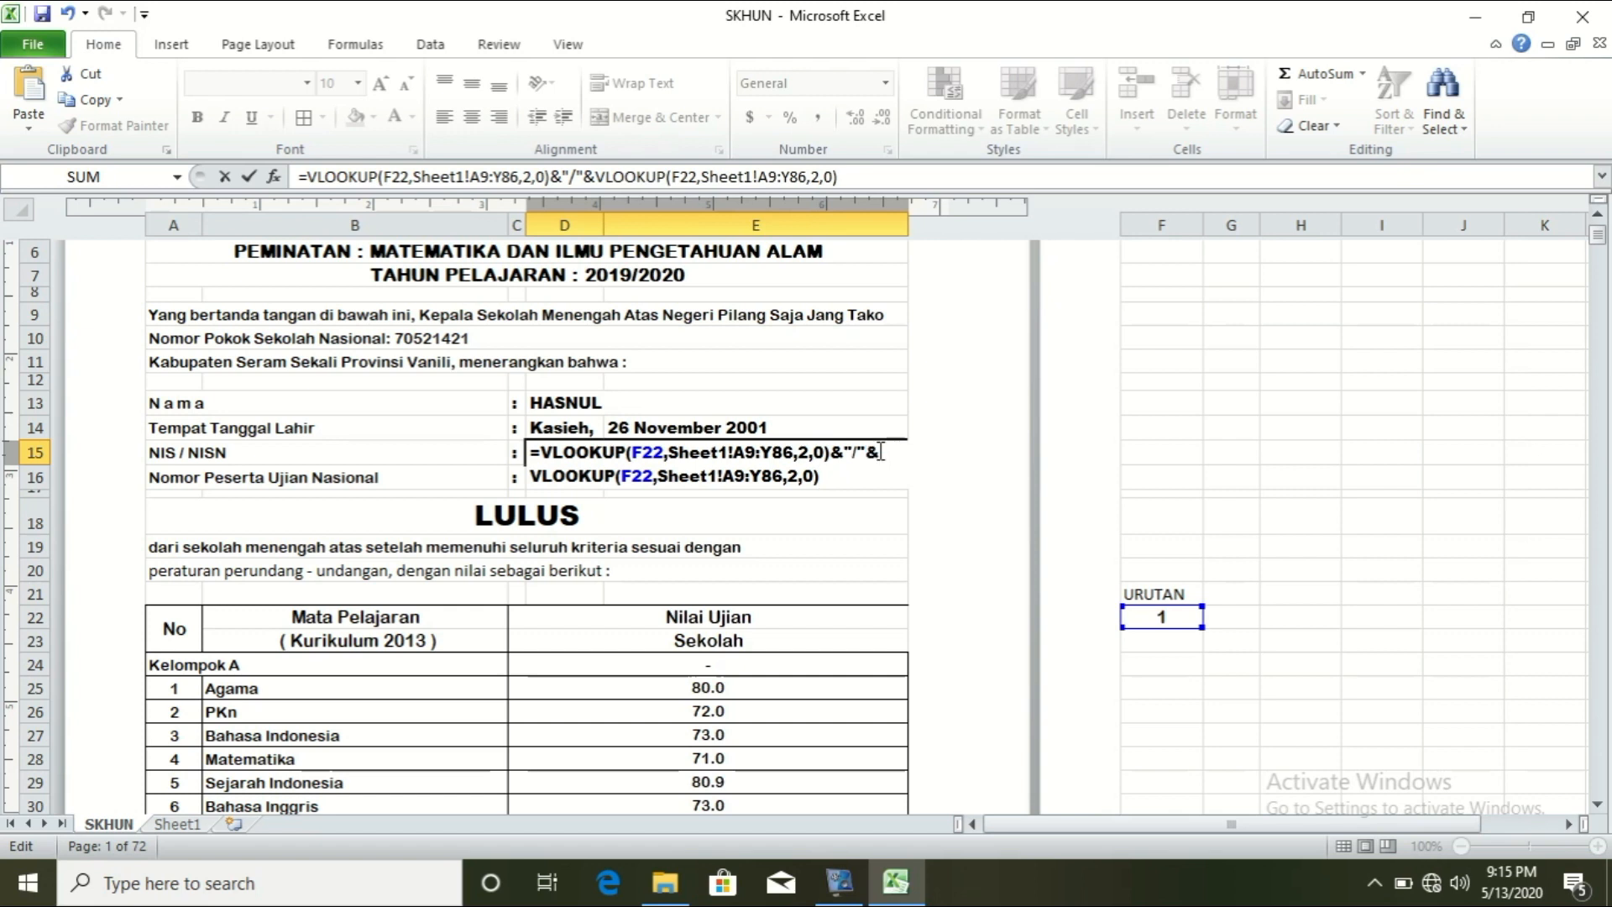
{"action": "left_click", "coordinate": [799, 477]}
{"action": "key", "text": "BackSpace"}
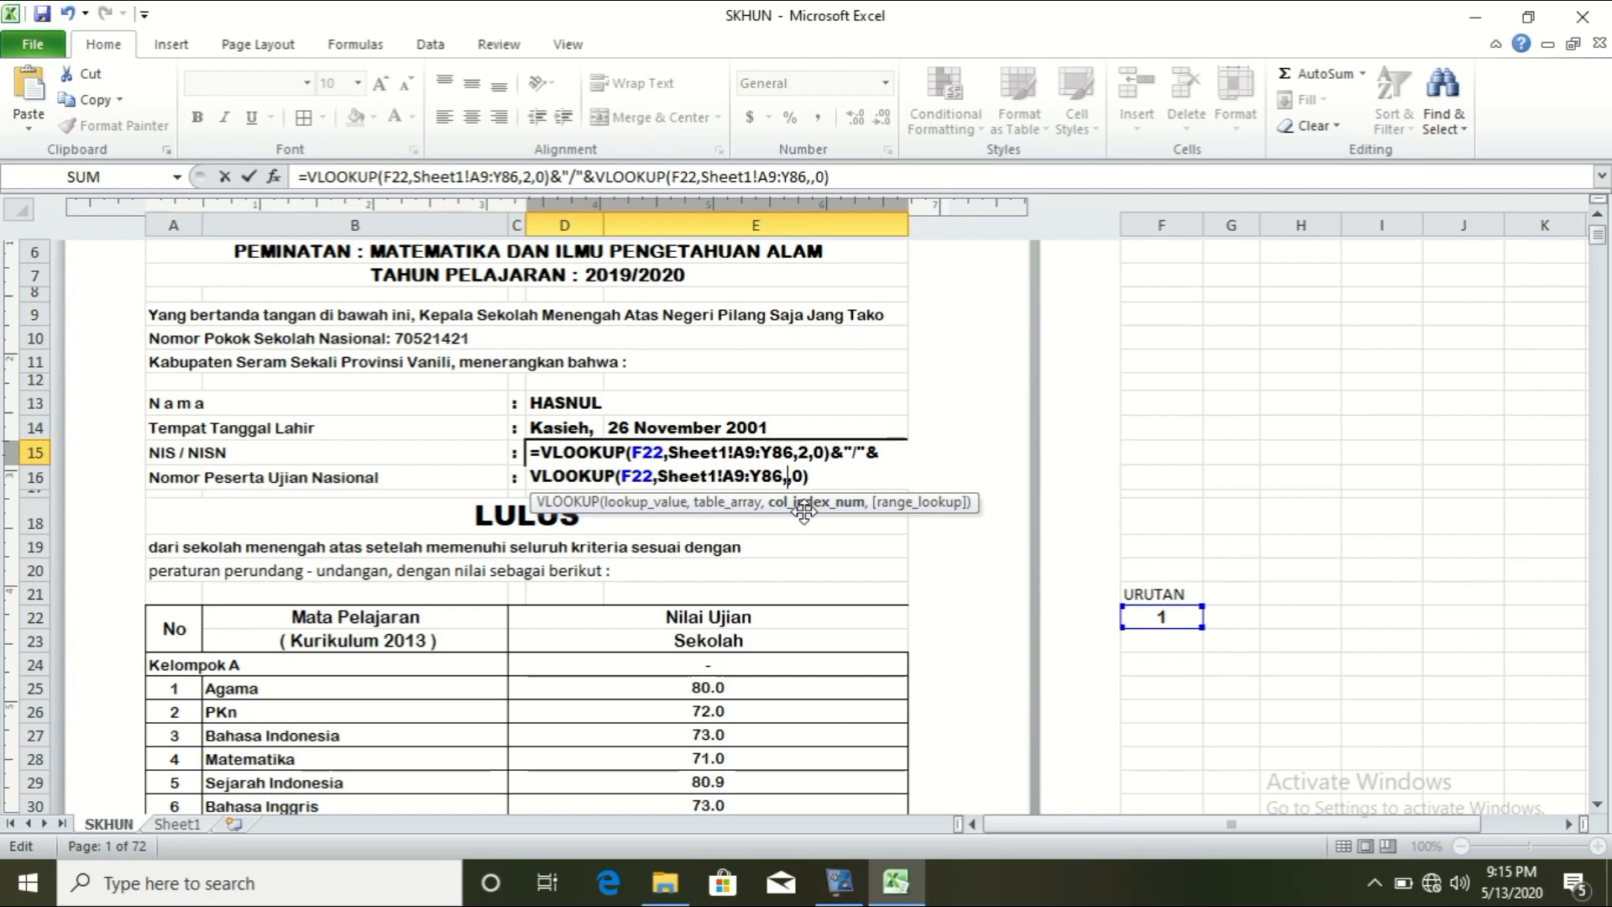
{"action": "type", "text": "3"}
{"action": "key", "text": "Return"}
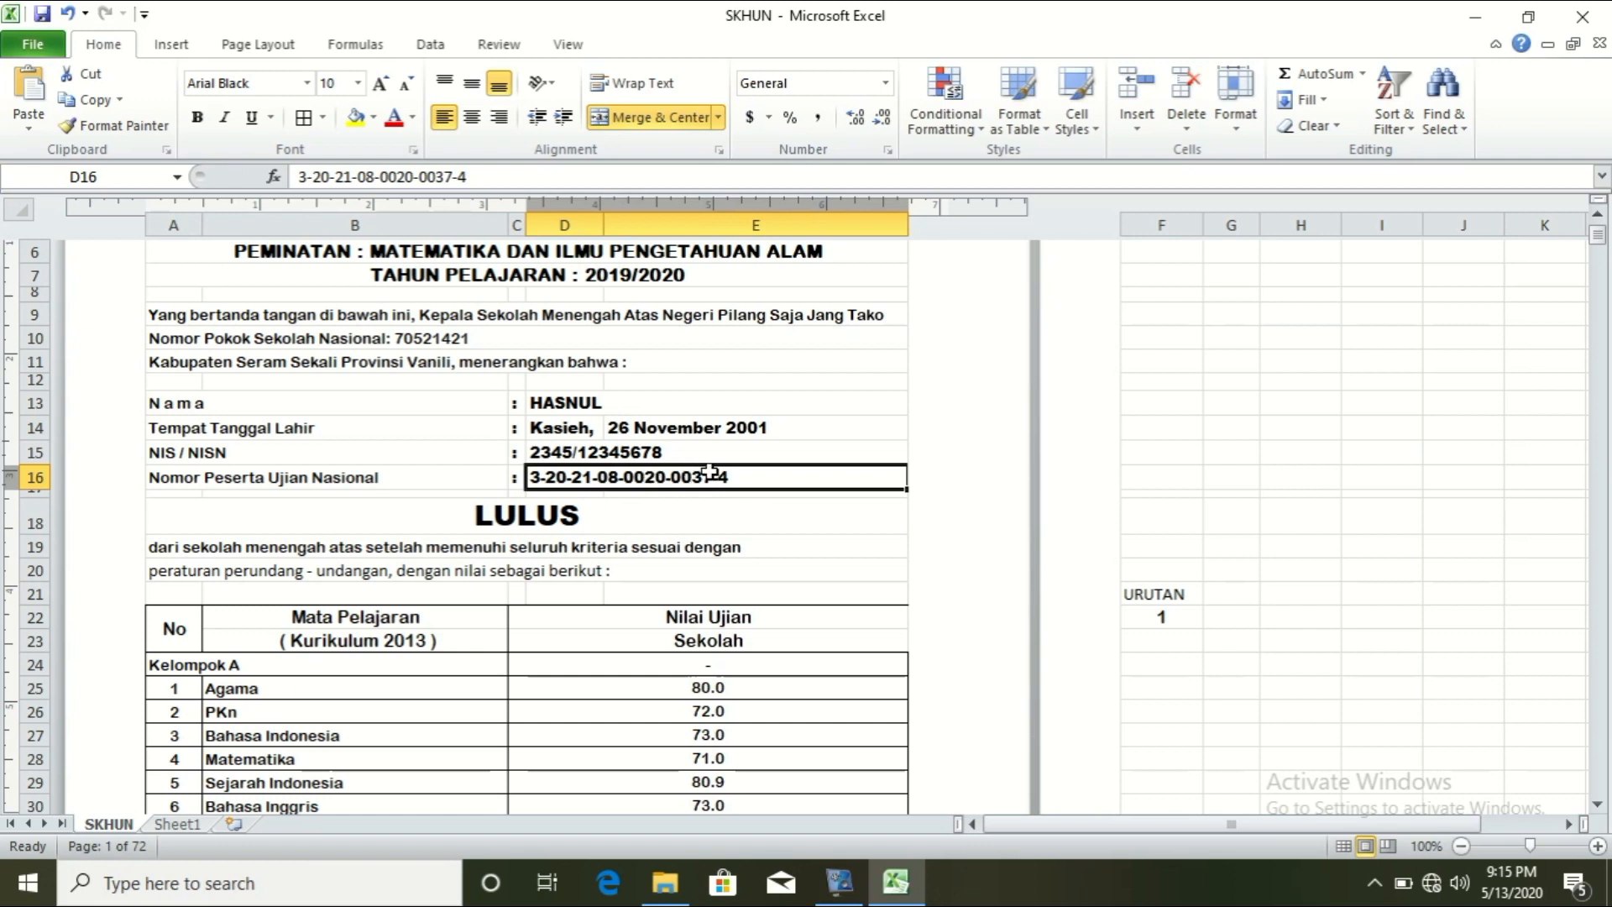
Step: Copy D13's lookup formula and paste it over D16's typed participant number
{"action": "left_click", "coordinate": [603, 404]}
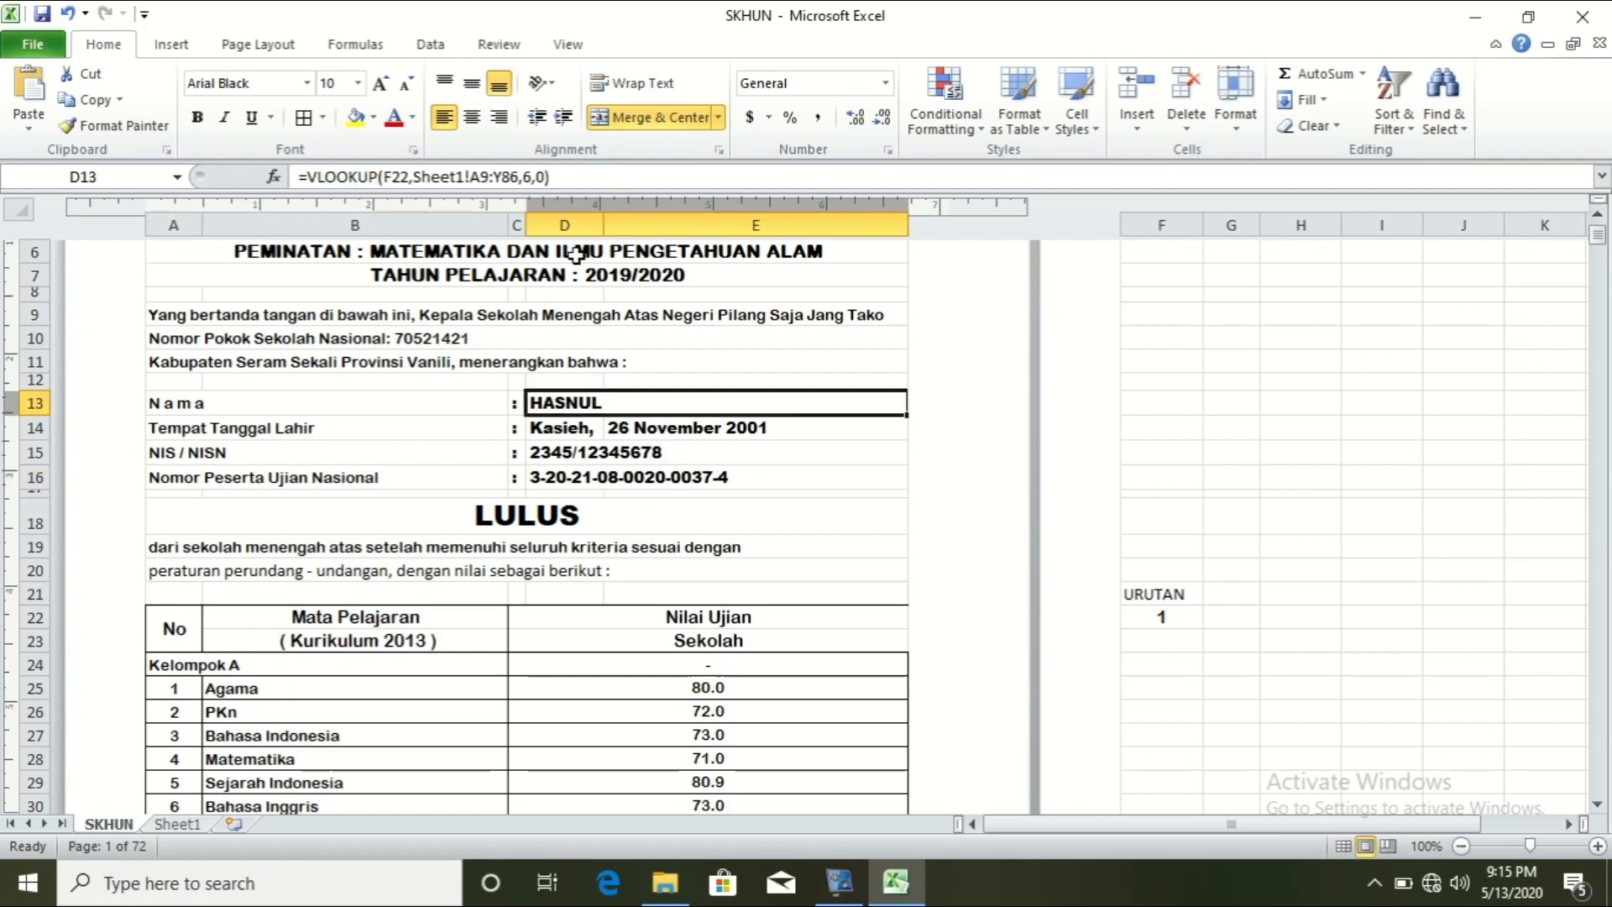
{"action": "left_click_drag", "start_coordinate": [555, 176], "coordinate": [326, 175]}
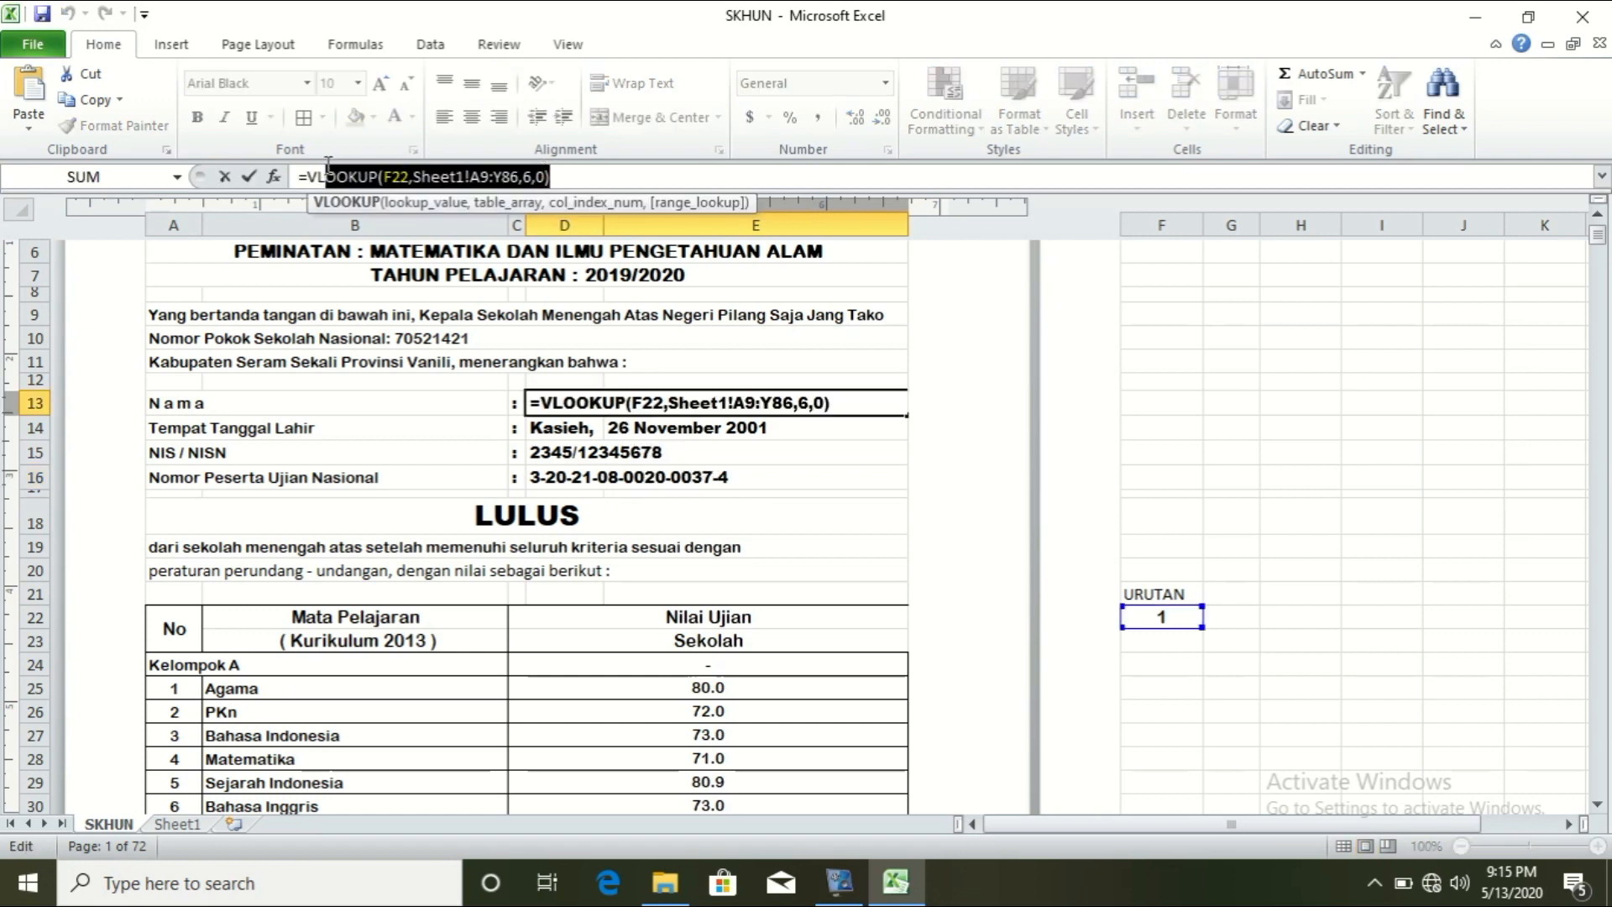
{"action": "left_click_drag", "start_coordinate": [571, 175], "coordinate": [285, 141]}
{"action": "key", "text": "ctrl+c"}
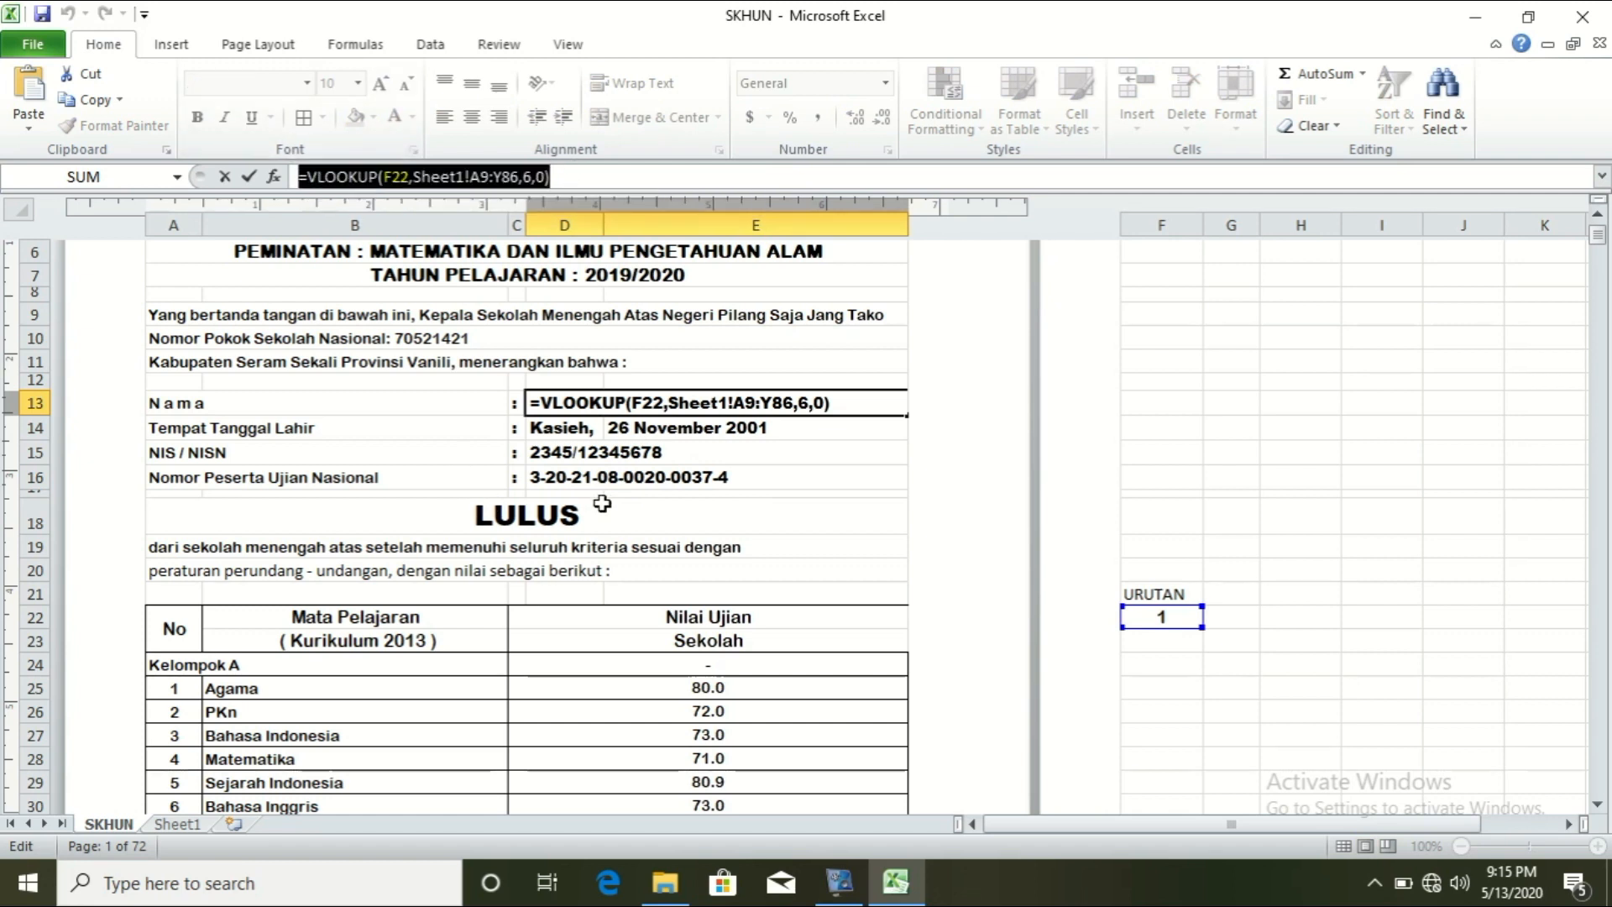
{"action": "key", "text": "Return"}
{"action": "left_click", "coordinate": [696, 489]}
{"action": "double_click", "coordinate": [739, 479]}
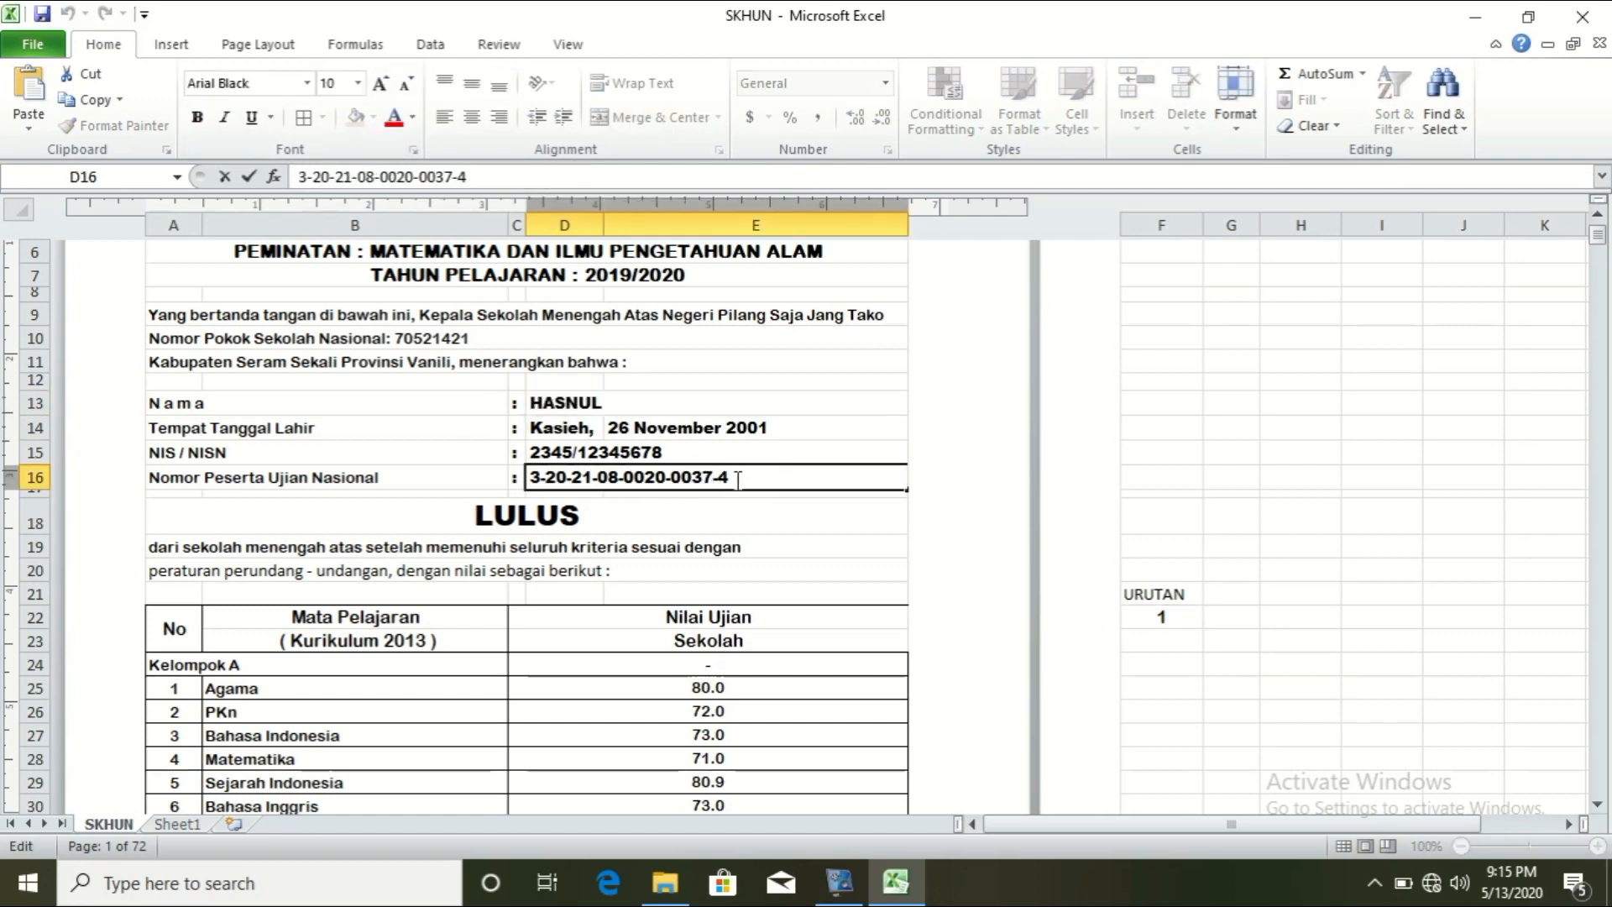
{"action": "left_click_drag", "start_coordinate": [739, 479], "coordinate": [509, 463]}
{"action": "key", "text": "ctrl+v"}
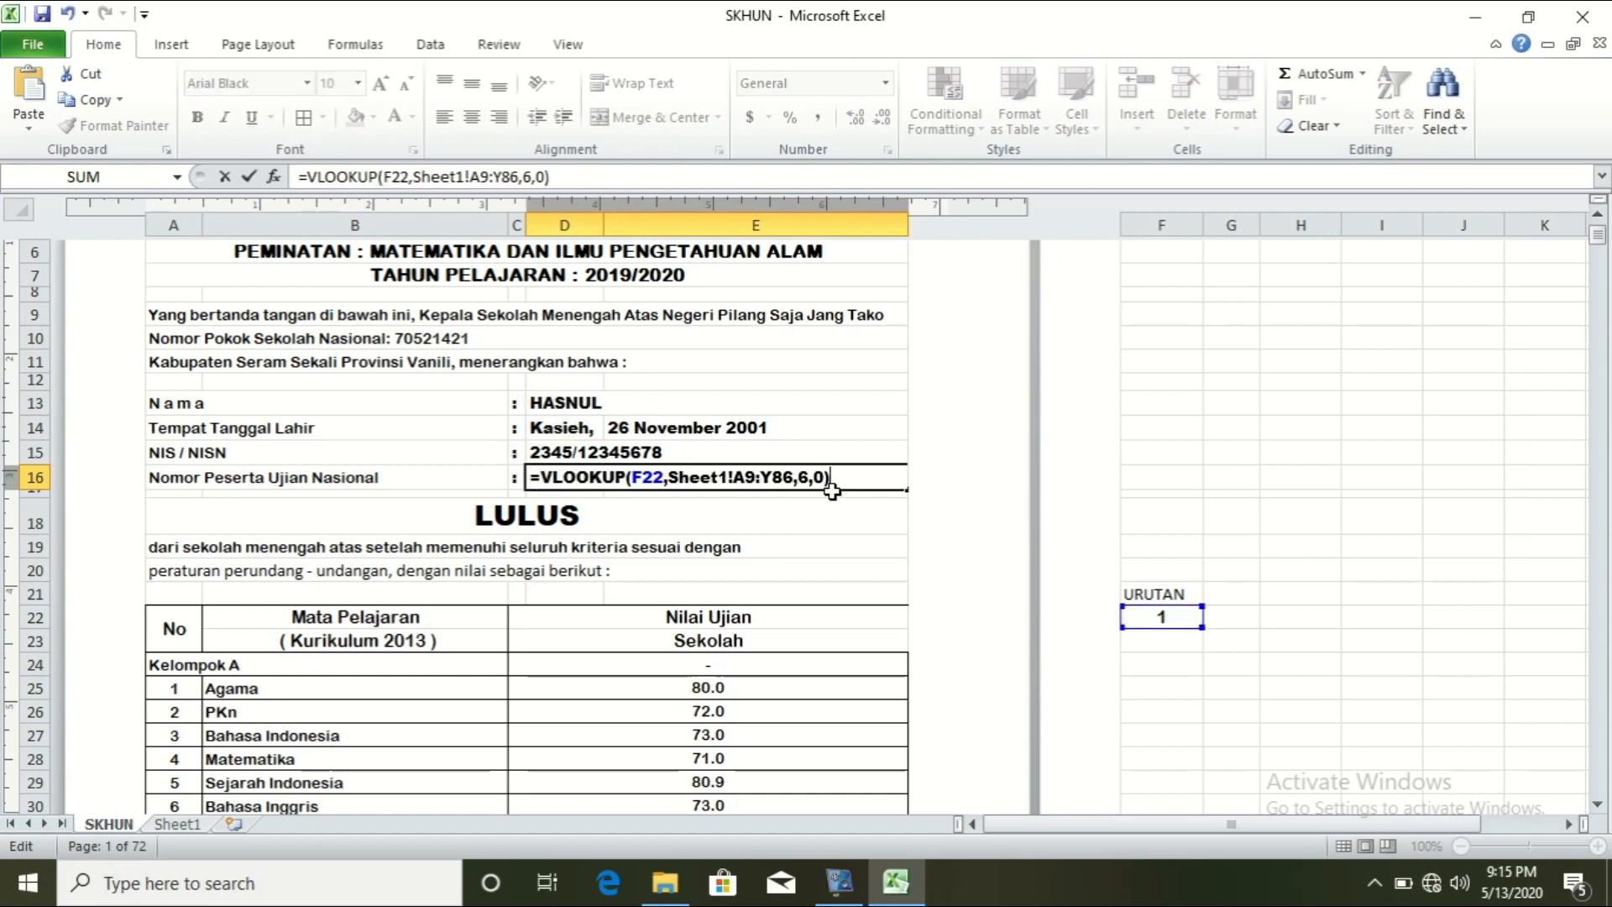
Step: Check Sheet1's NOPES column and change D16's lookup column index from 6 to 4
{"action": "left_click", "coordinate": [163, 827]}
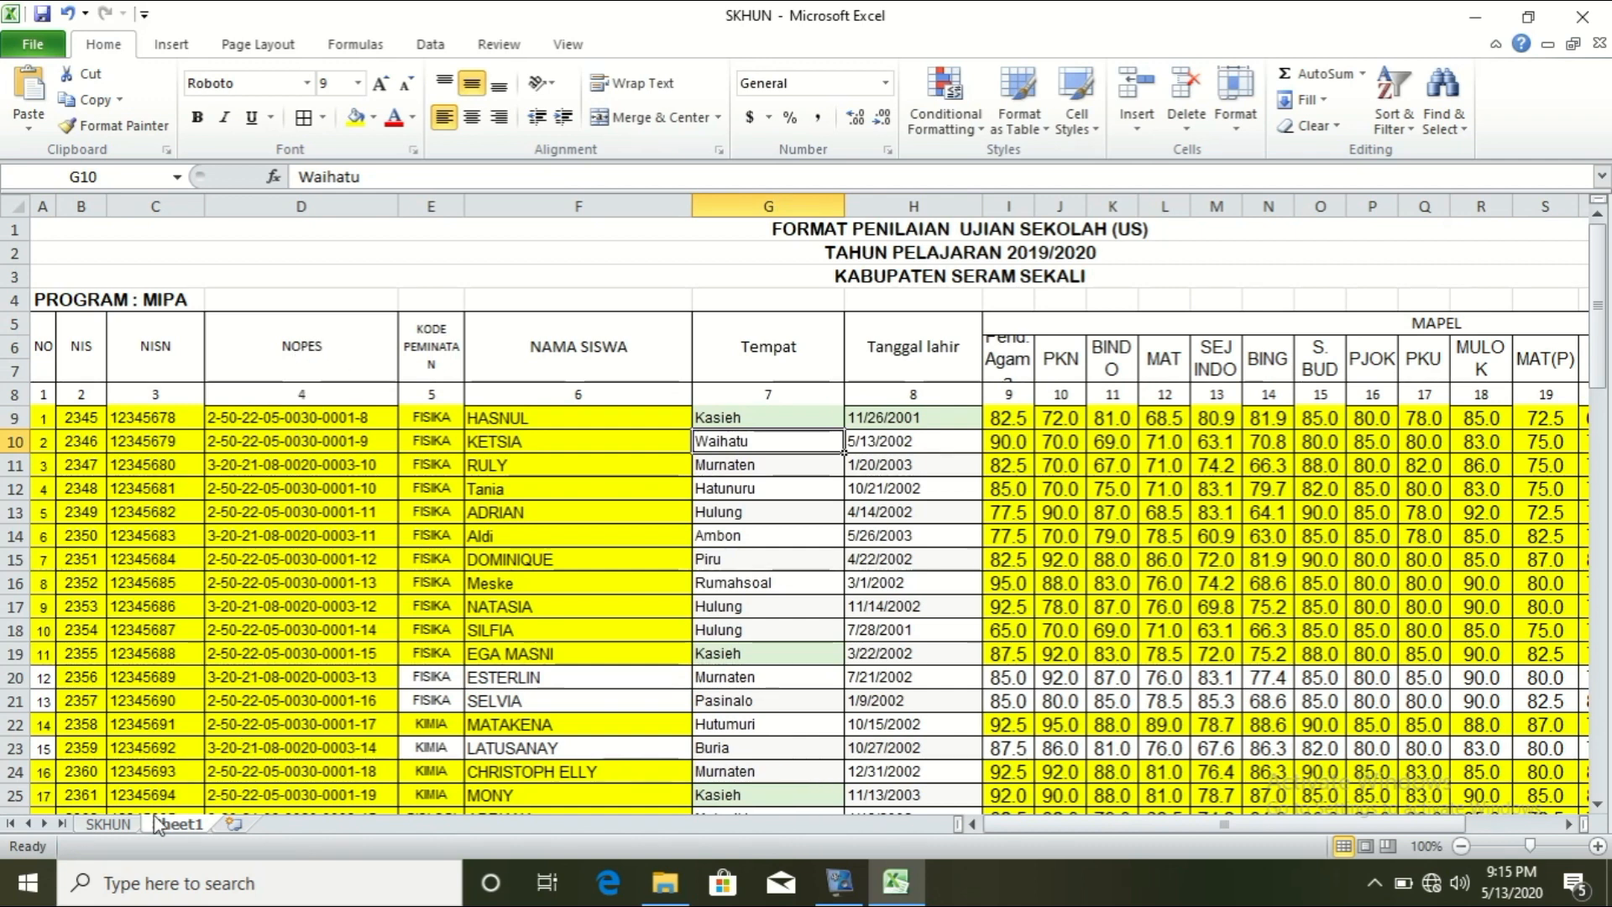
{"action": "left_click", "coordinate": [117, 824]}
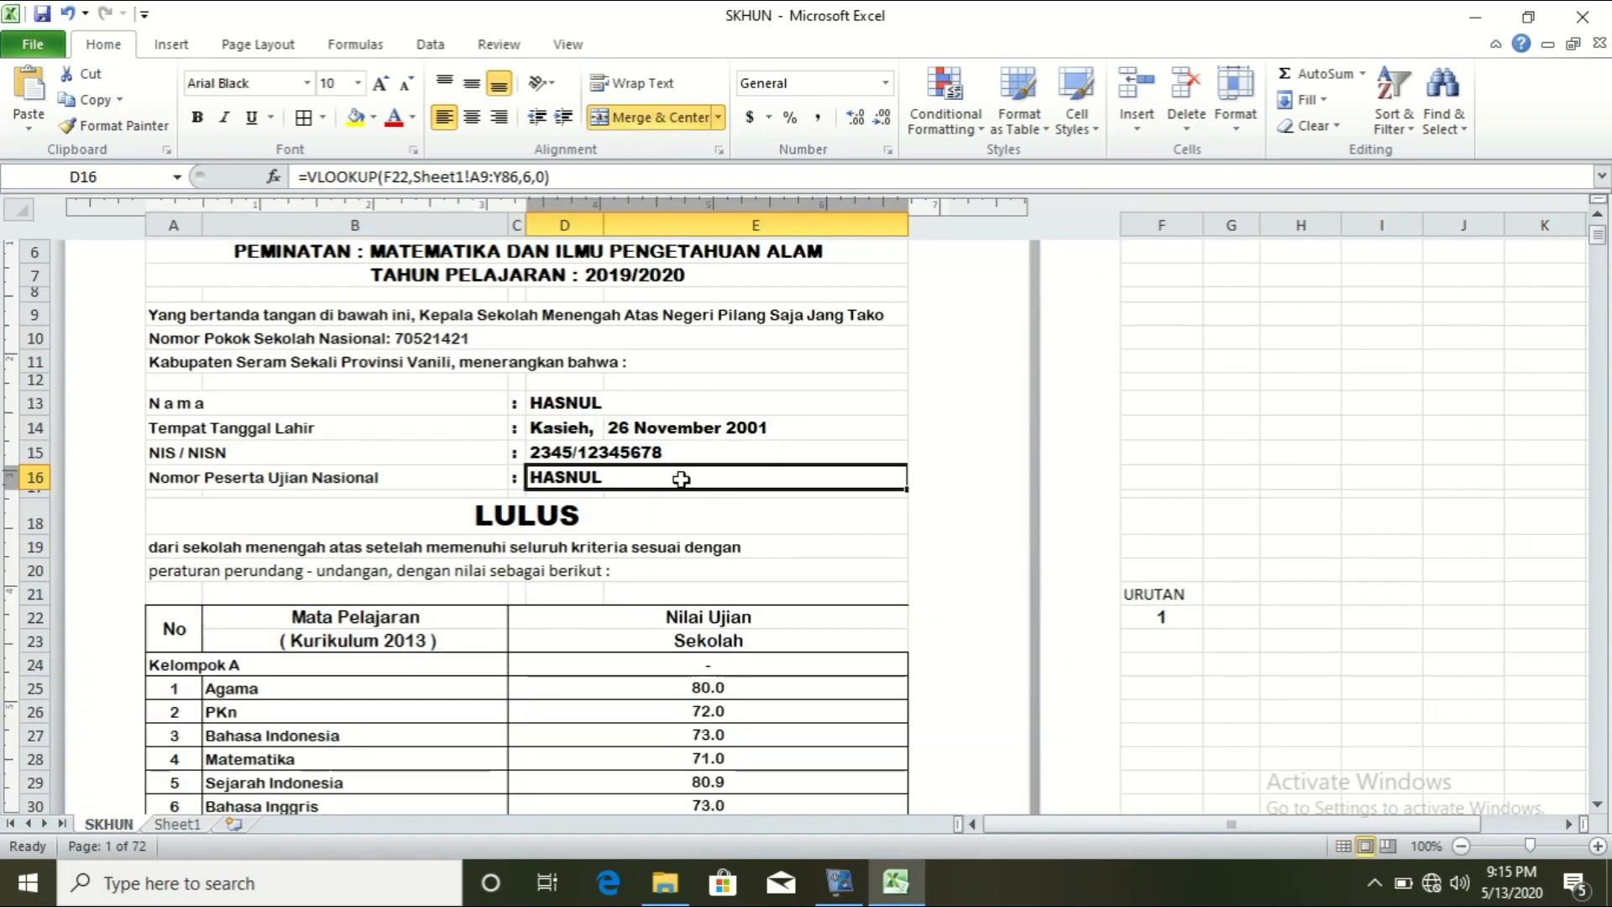
{"action": "left_click", "coordinate": [568, 180]}
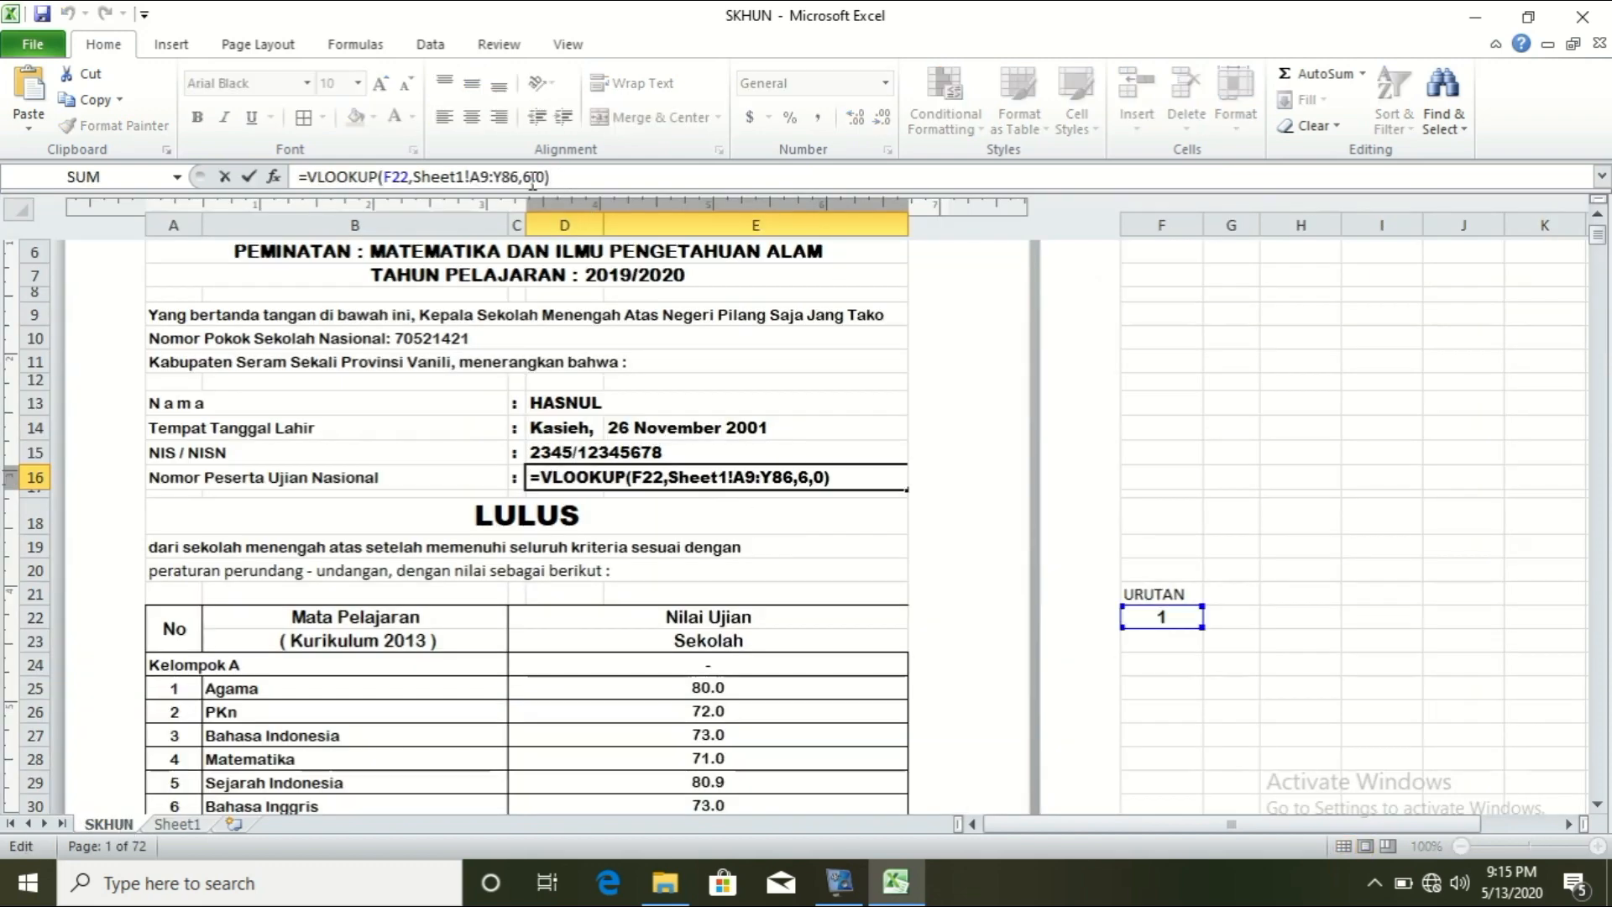
{"action": "left_click", "coordinate": [532, 178]}
{"action": "key", "text": "BackSpace"}
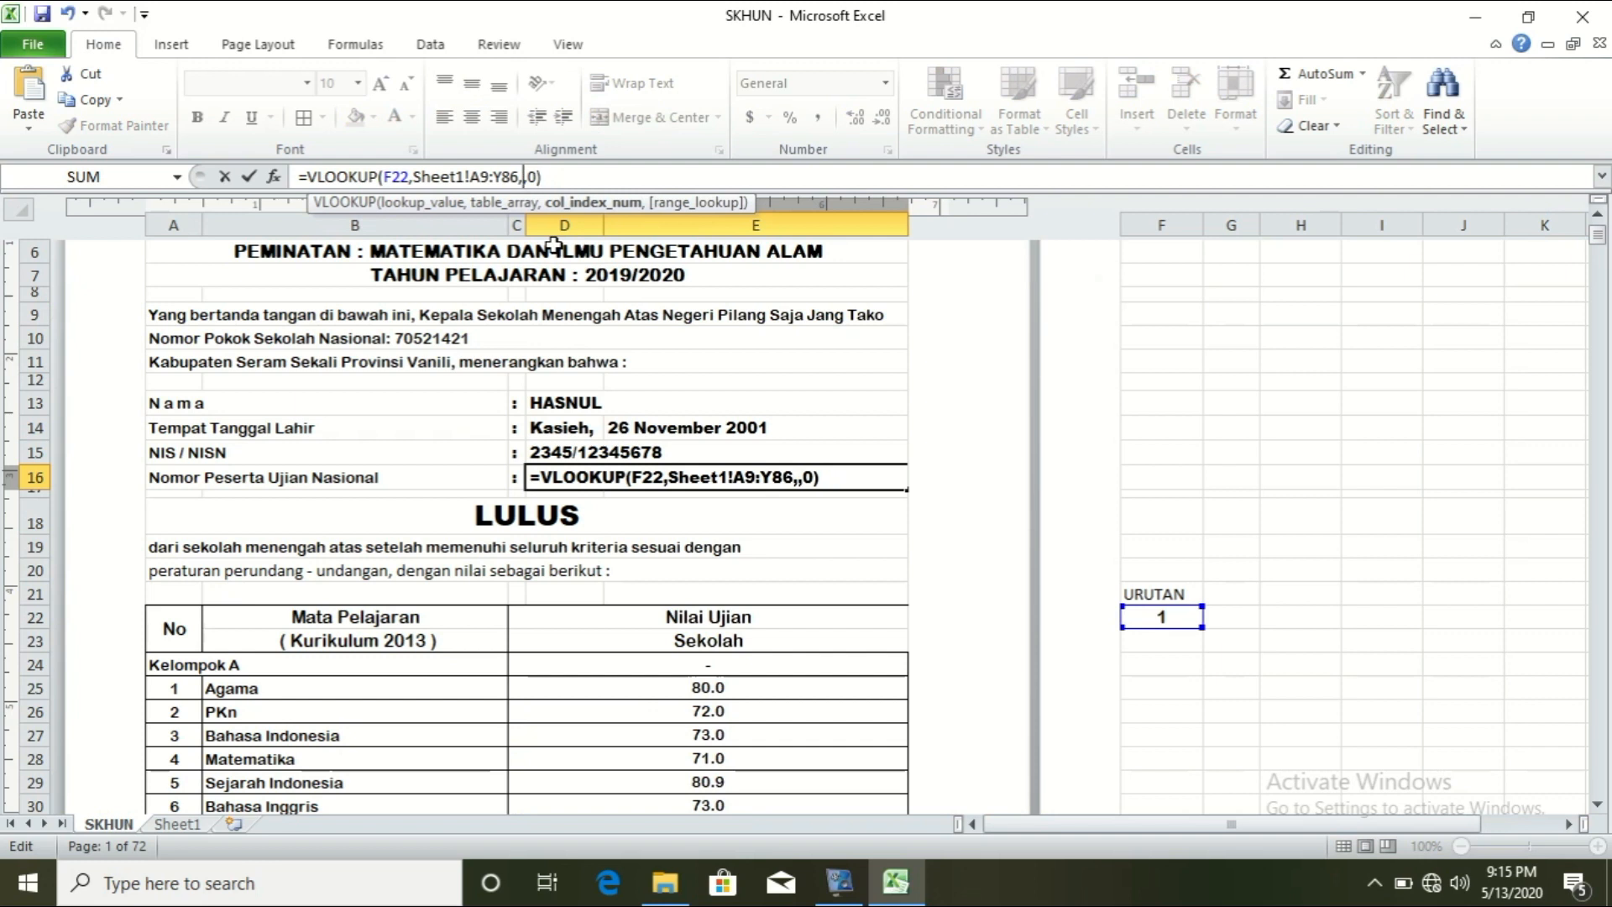
{"action": "type", "text": "4"}
{"action": "key", "text": "Return"}
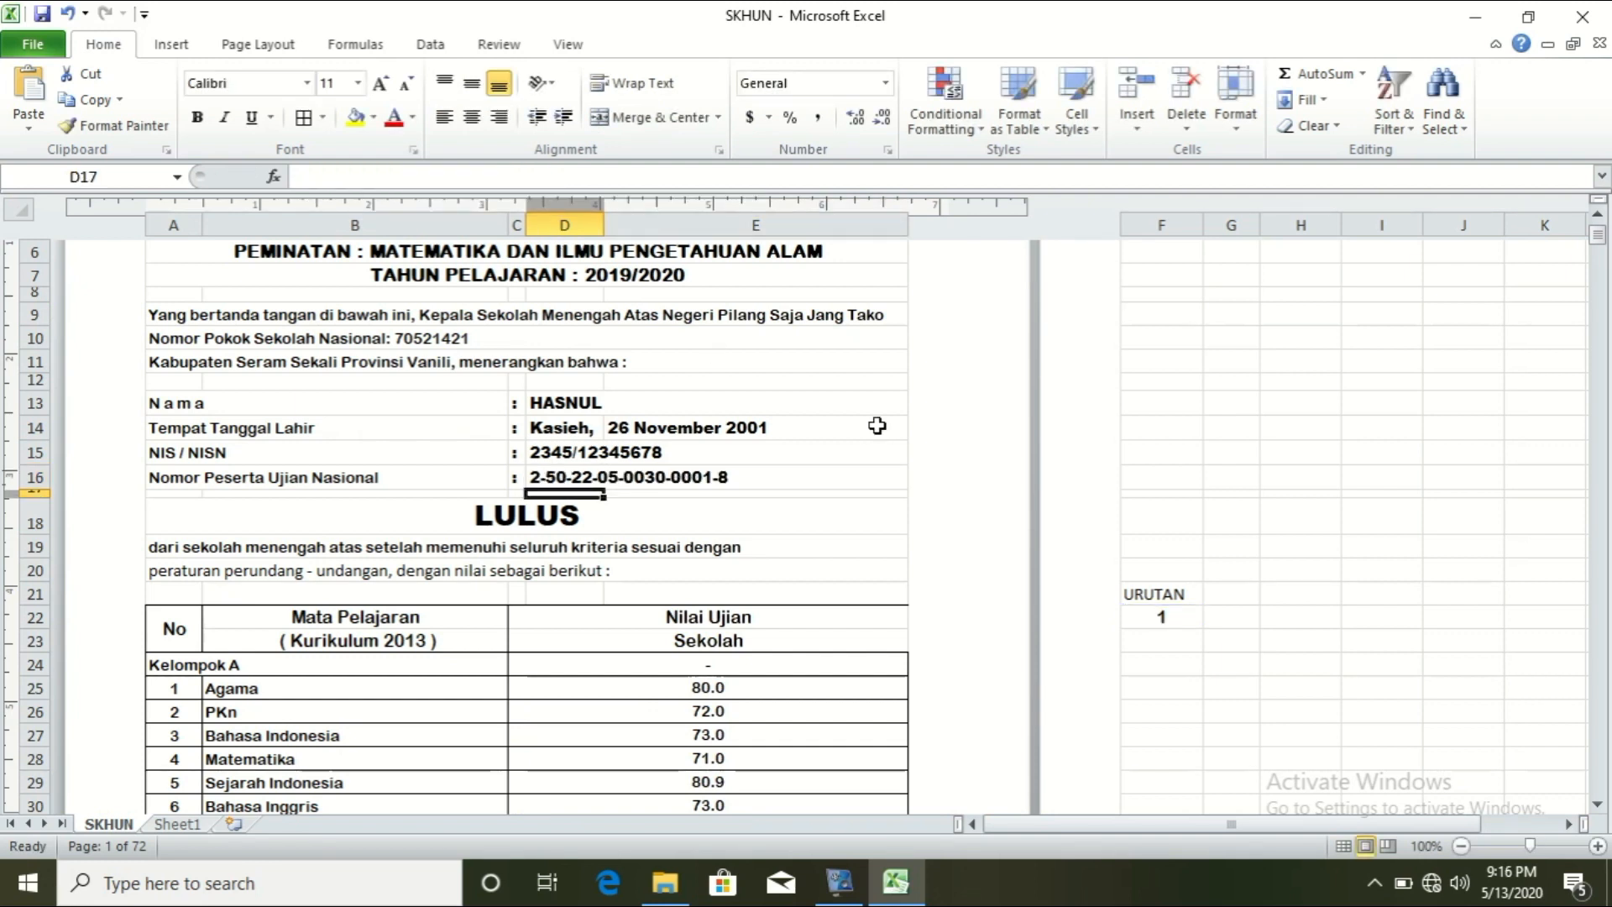
Step: Scroll to the grades, then copy the VLOOKUP name formula from D13
{"action": "scroll", "coordinate": [1478, 245], "scroll_direction": "down", "scroll_amount": 4}
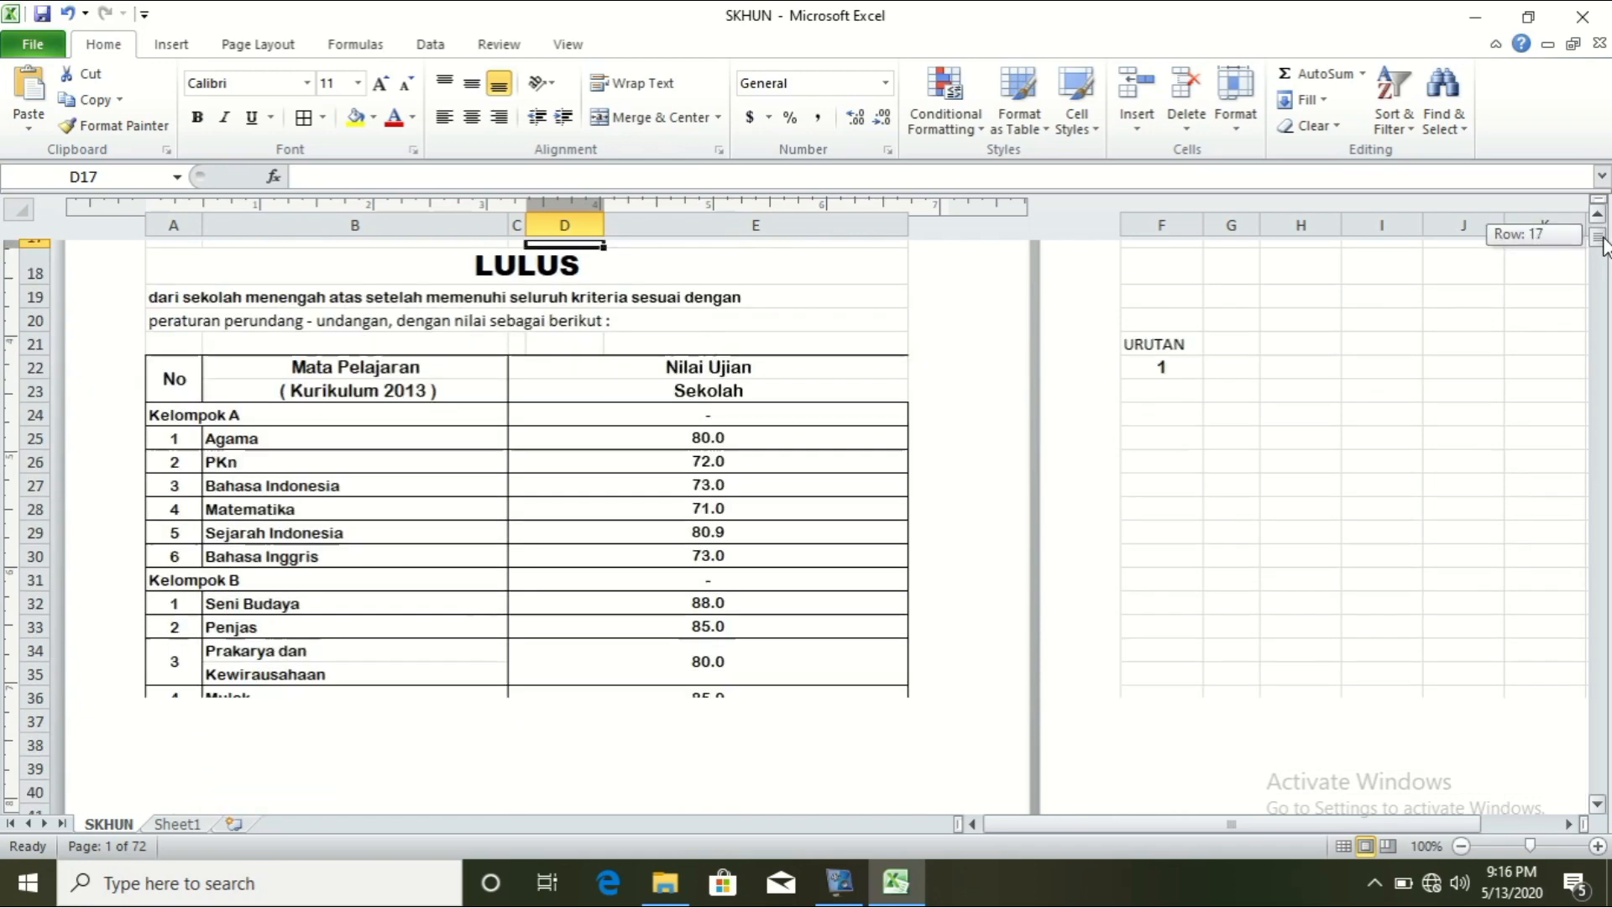
{"action": "left_click", "coordinate": [706, 436]}
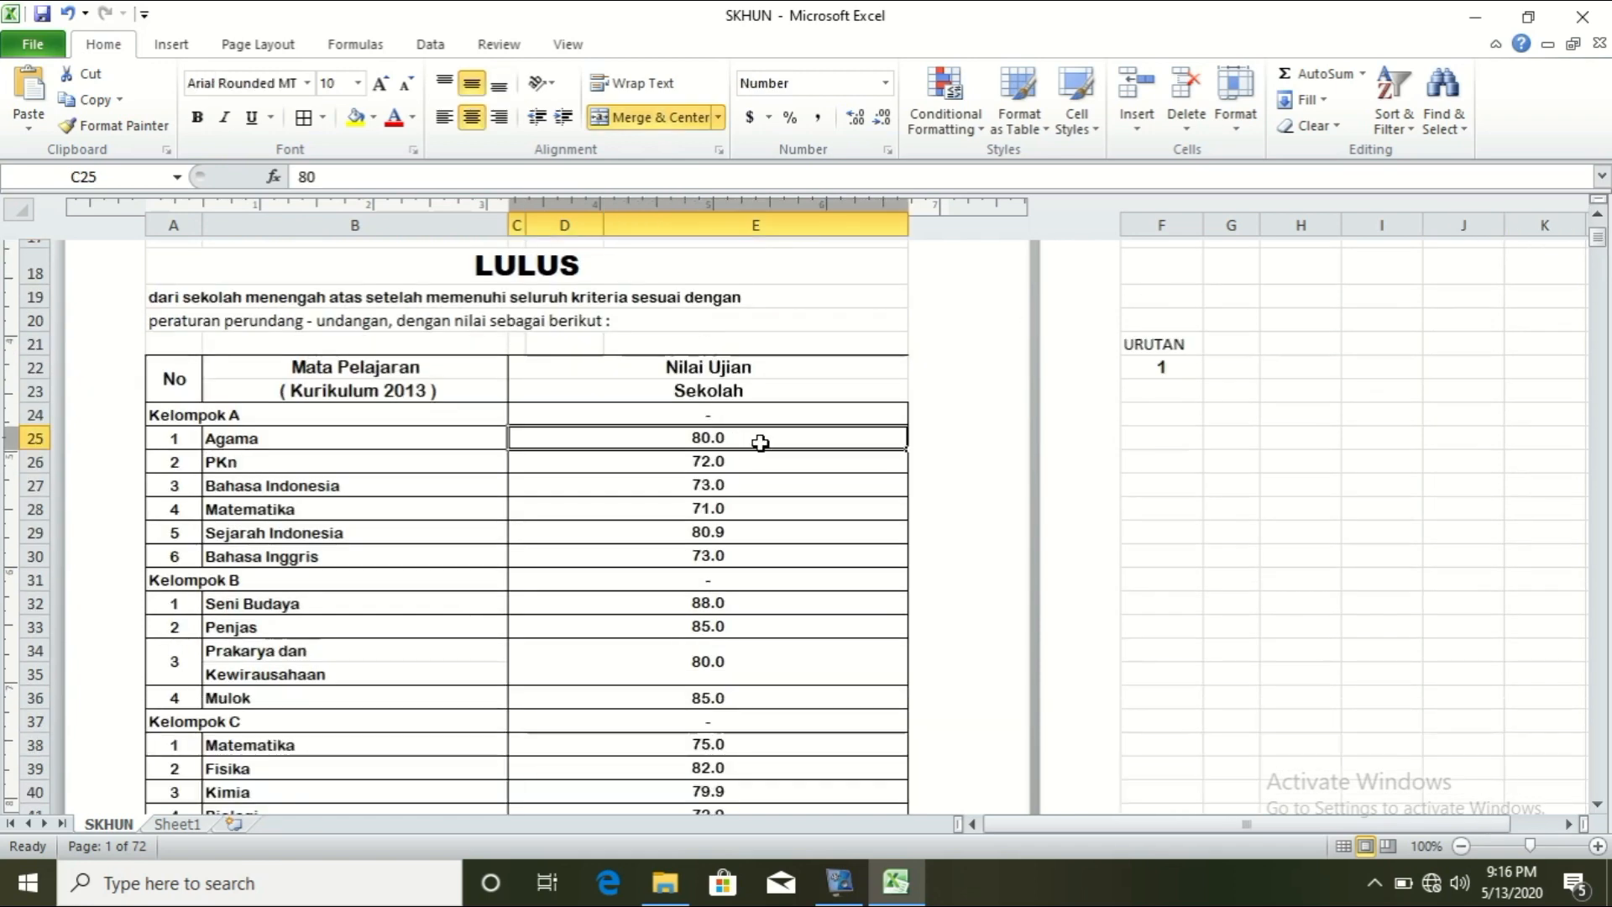
{"action": "type", "text": "="}
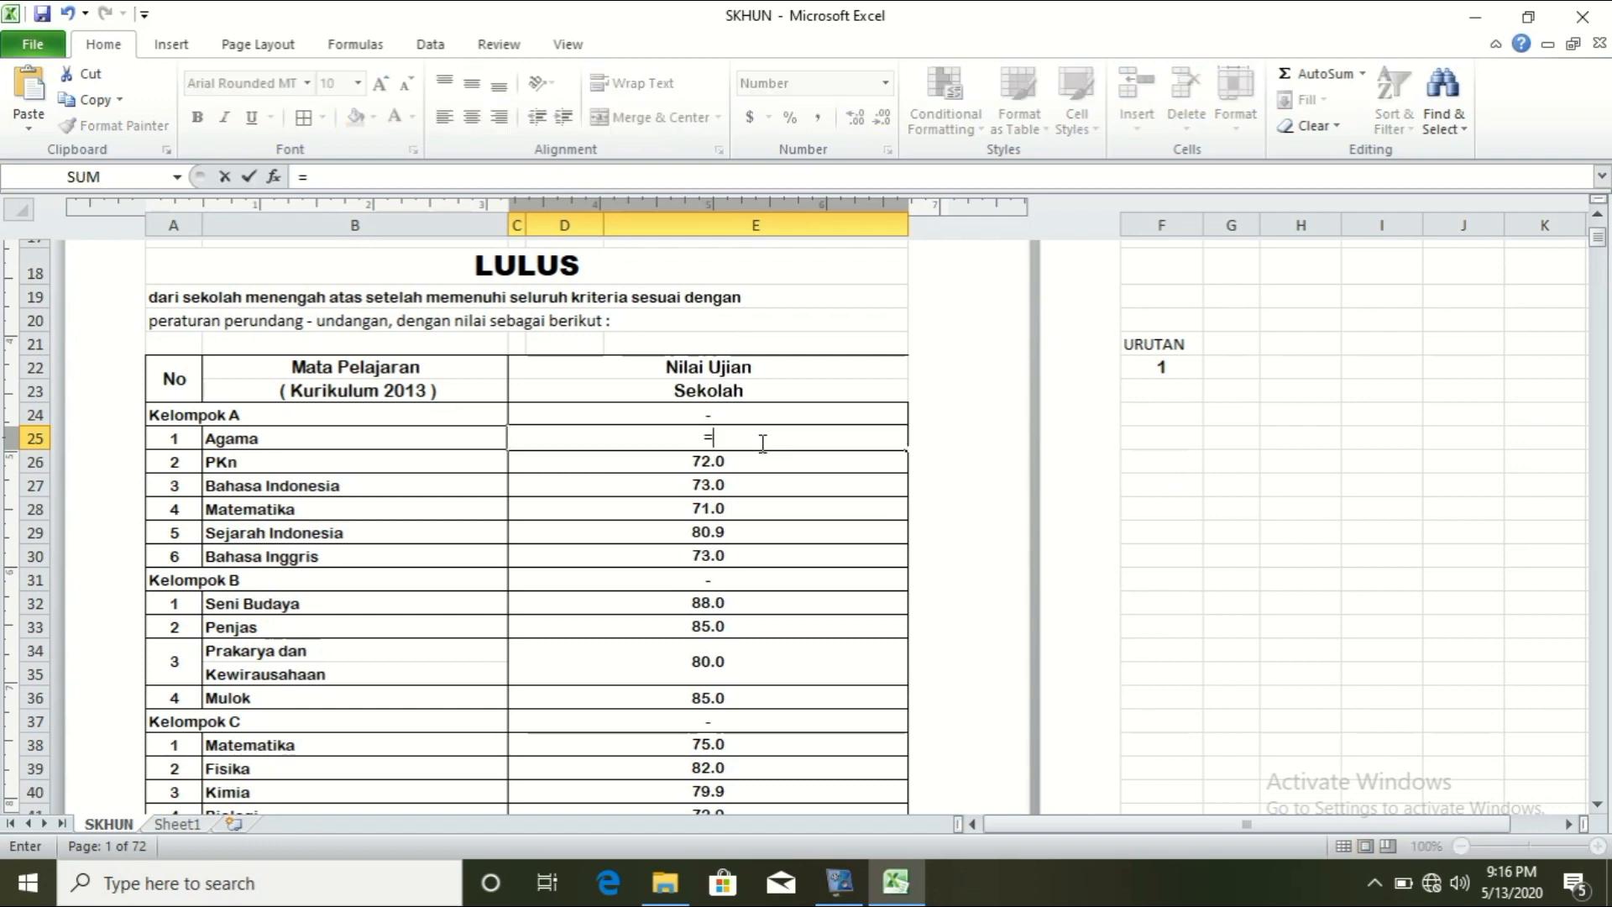
{"action": "key", "text": "BackSpace"}
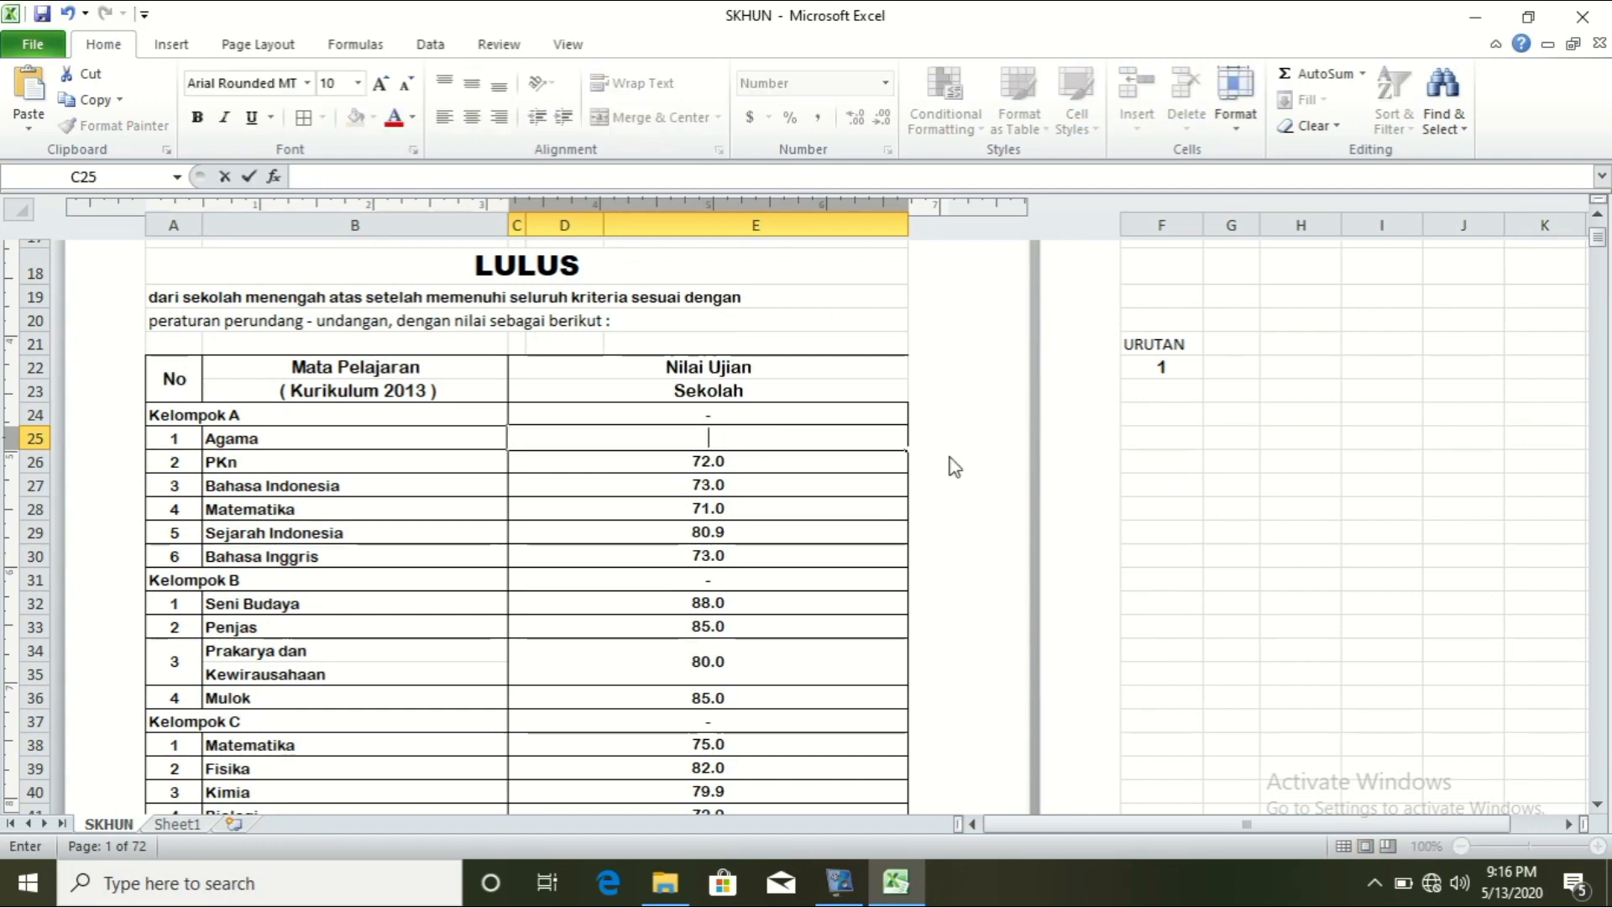
{"action": "left_click_drag", "start_coordinate": [1597, 245], "coordinate": [1597, 225]}
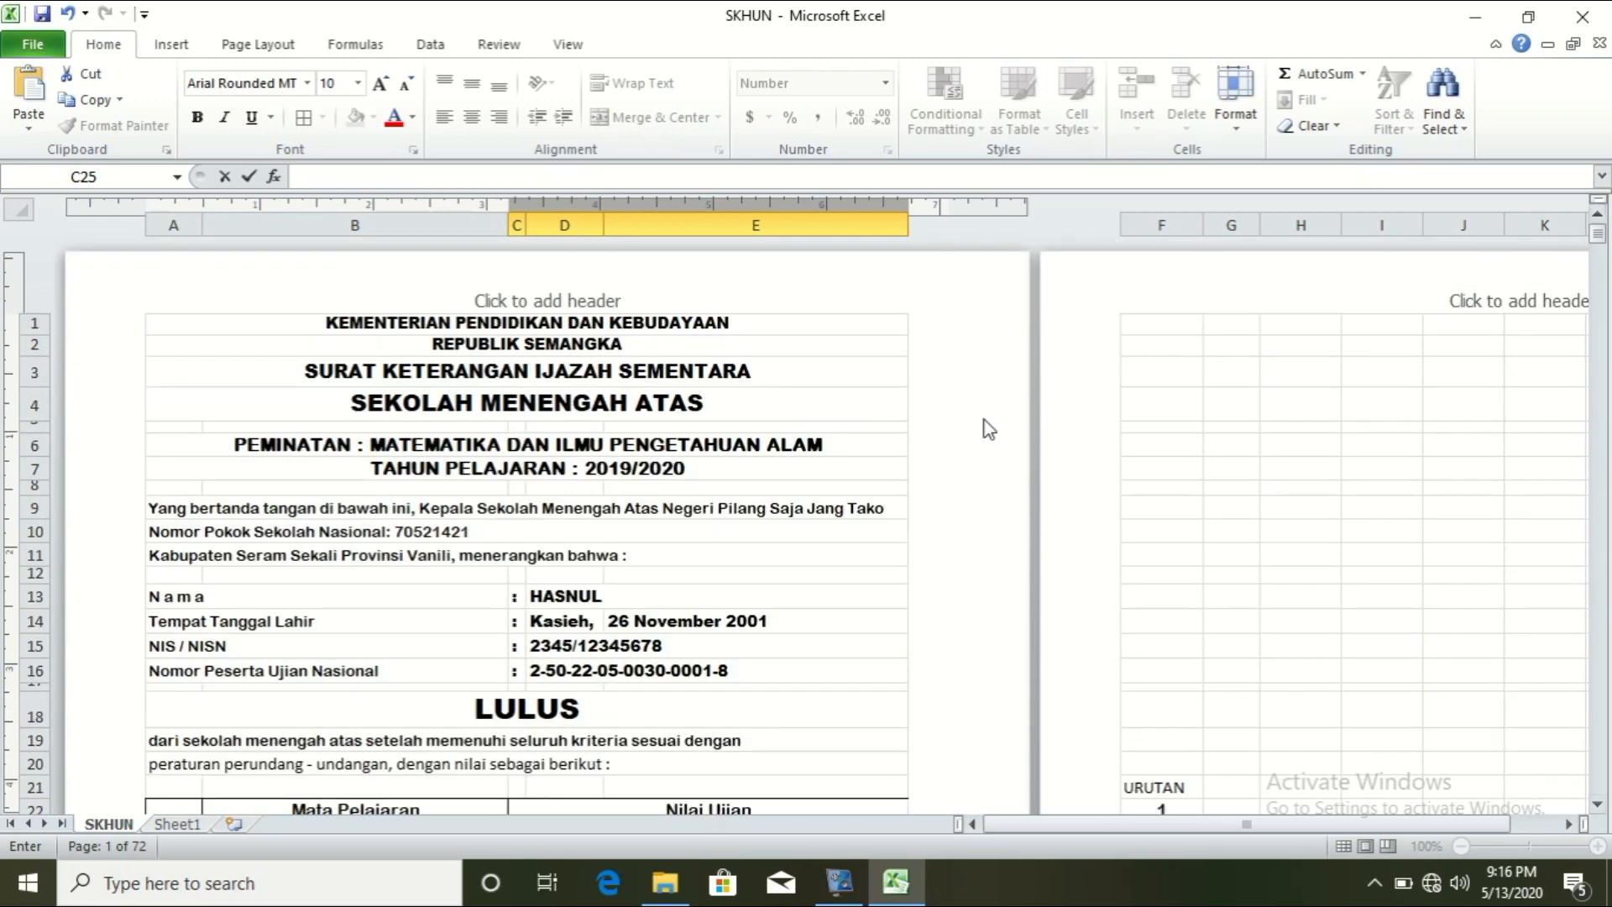
{"action": "left_click", "coordinate": [588, 595]}
{"action": "left_click", "coordinate": [571, 178]}
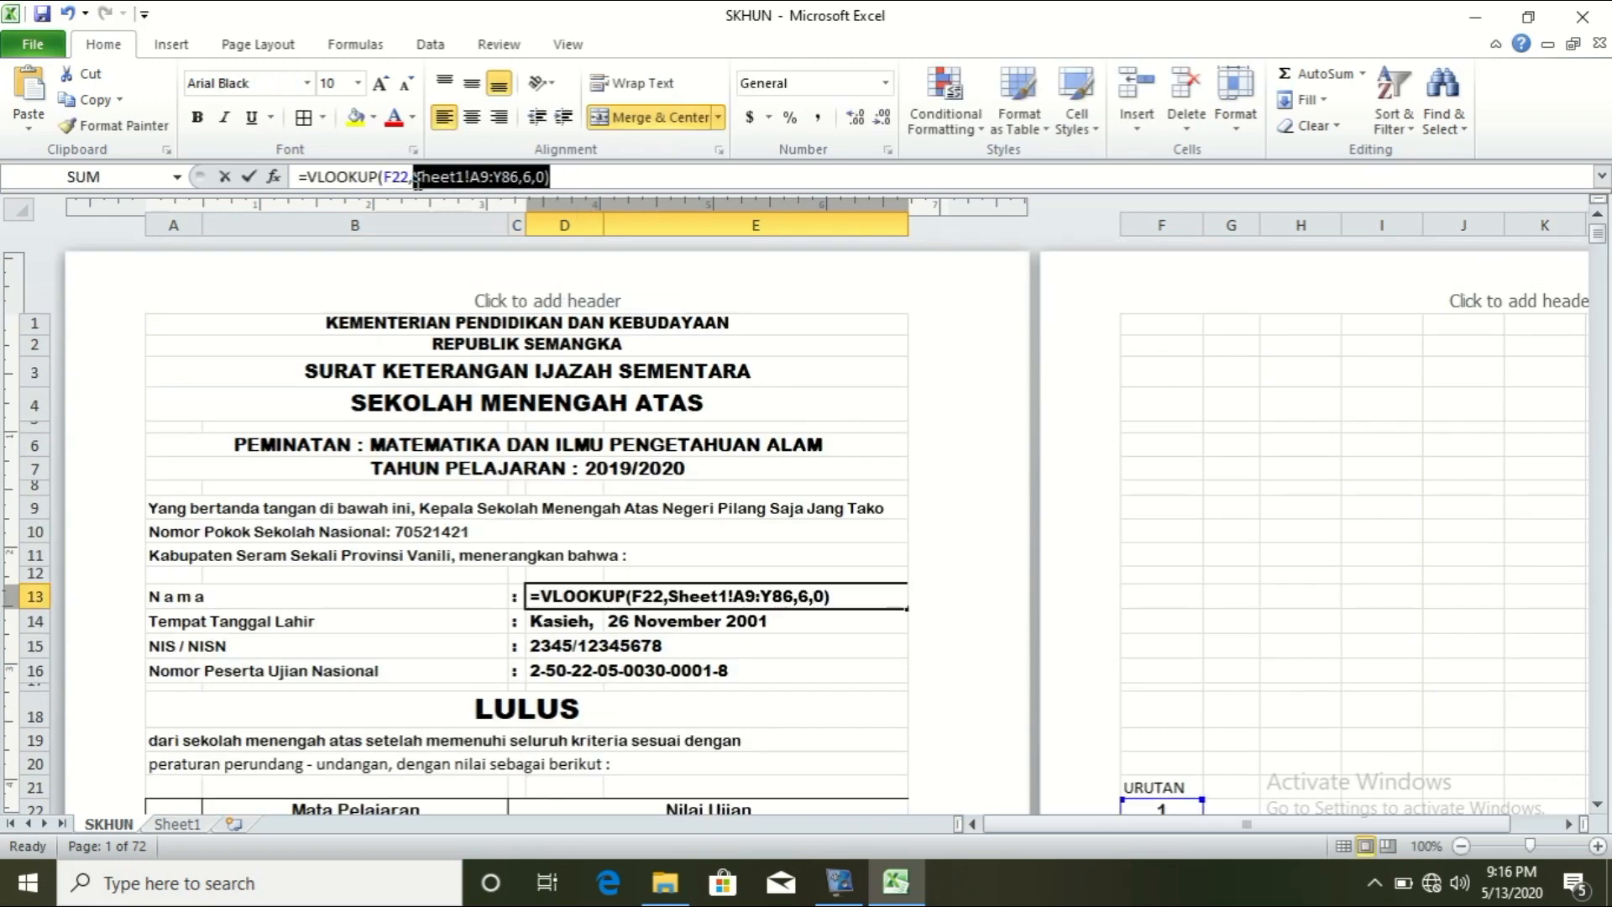
{"action": "left_click_drag", "start_coordinate": [551, 177], "coordinate": [249, 177]}
{"action": "key", "text": "ctrl+c"}
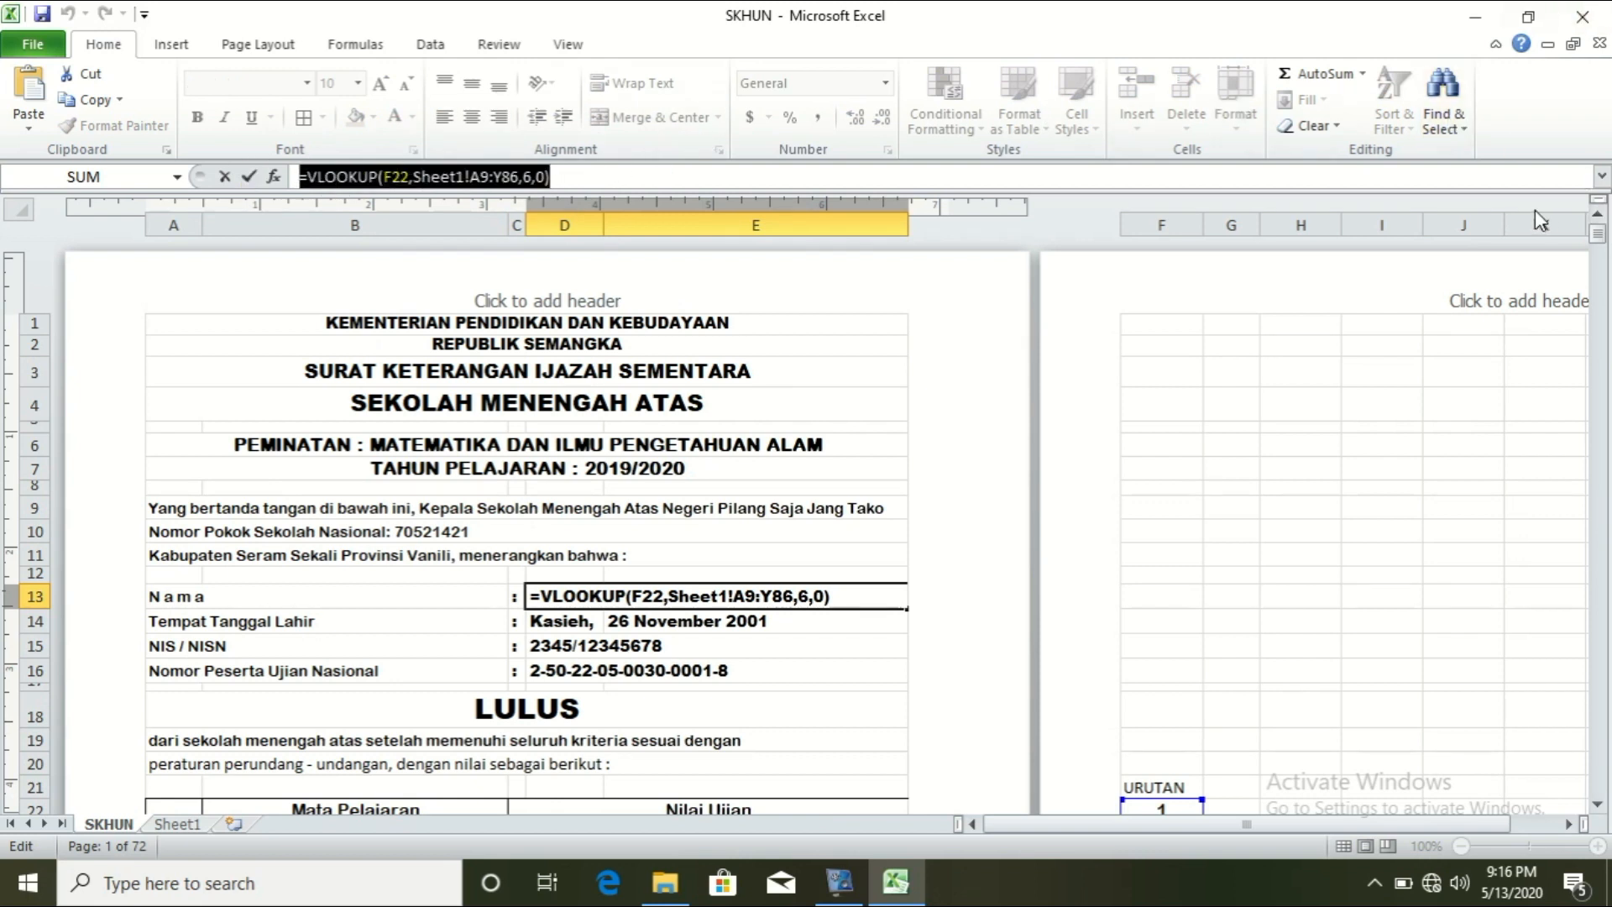
{"action": "key", "text": "Return"}
Step: Paste the lookup into the Agama cell C25 after undoing a failed paste, then view Sheet1
{"action": "mouse_move", "coordinate": [1597, 235]}
{"action": "left_mouse_down"}
{"action": "mouse_move", "coordinate": [1605, 273]}
{"action": "mouse_move", "coordinate": [1604, 246]}
{"action": "left_mouse_up"}
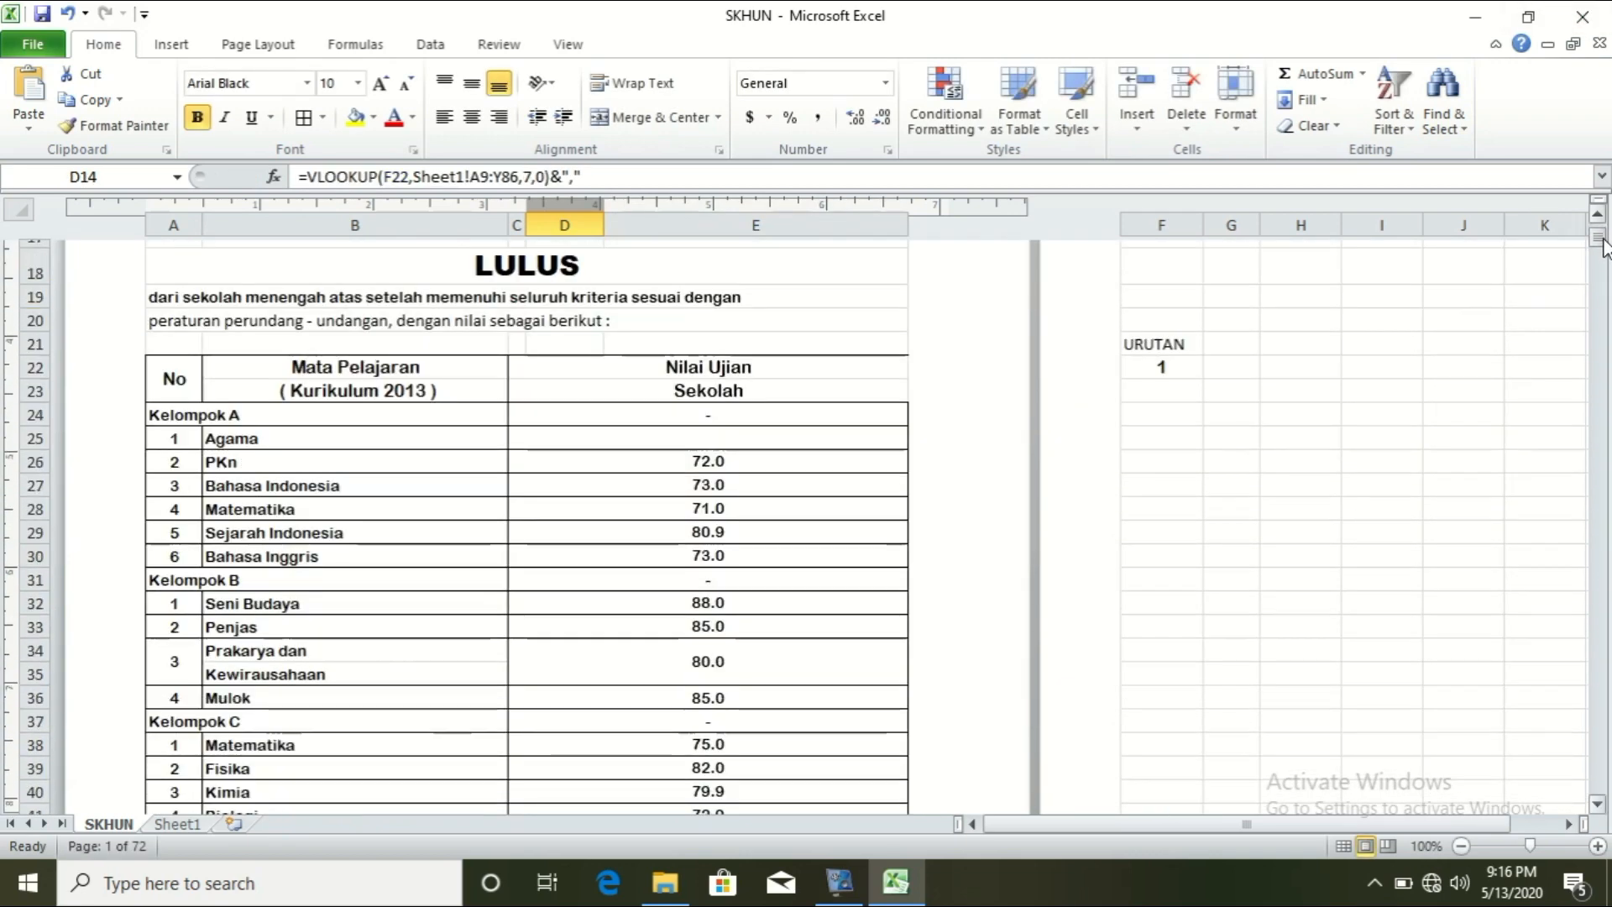
{"action": "left_click", "coordinate": [729, 445]}
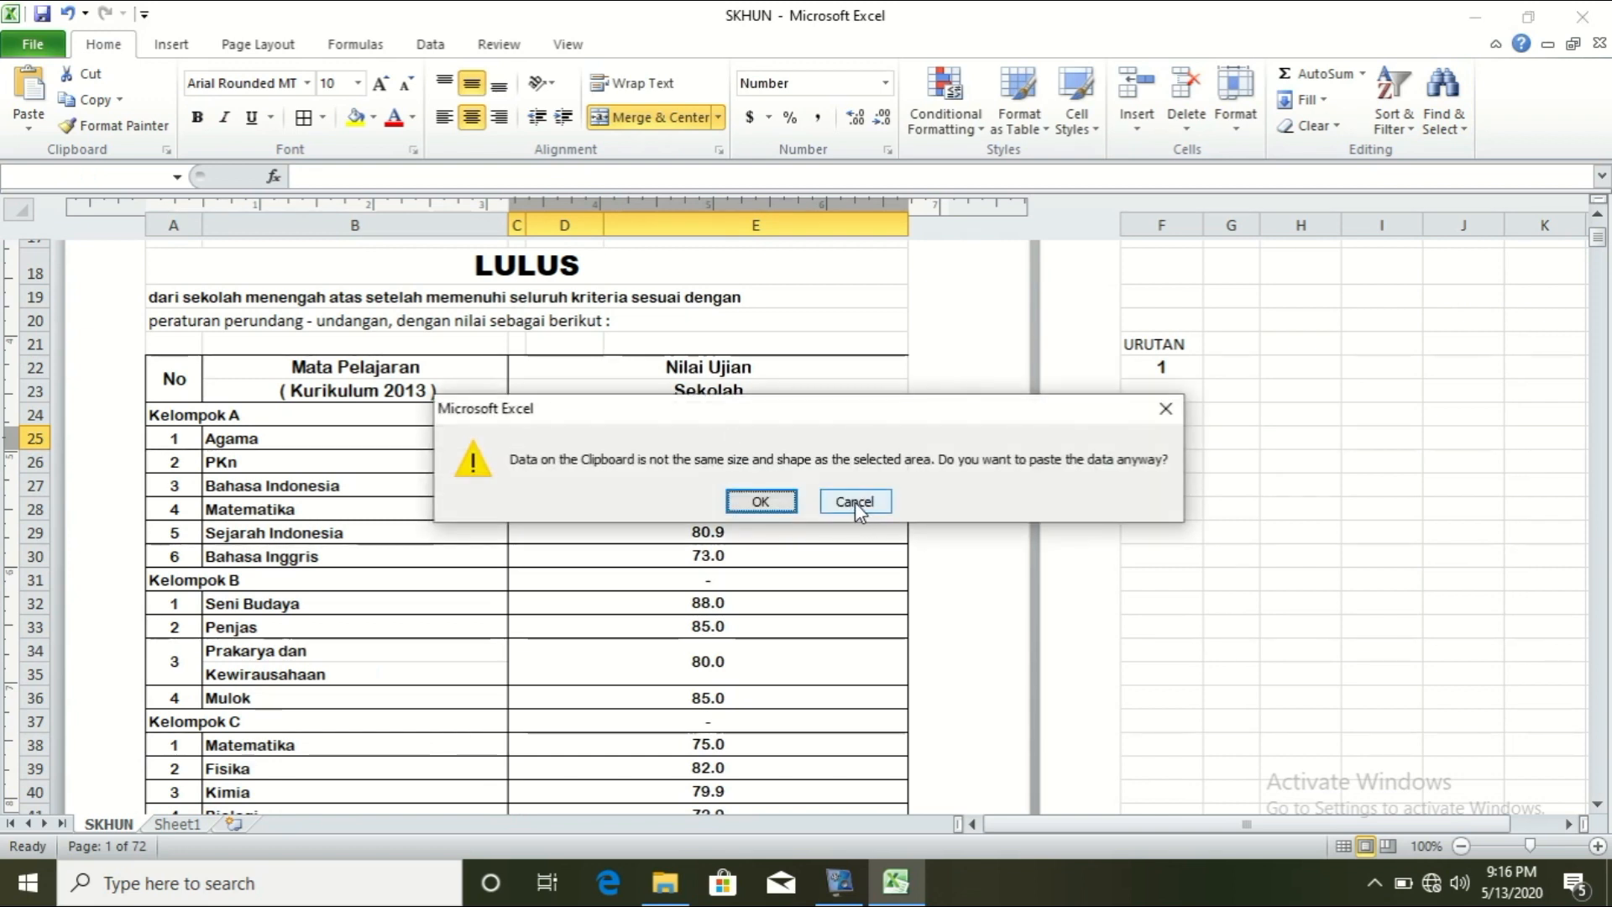
{"action": "left_click", "coordinate": [1164, 411]}
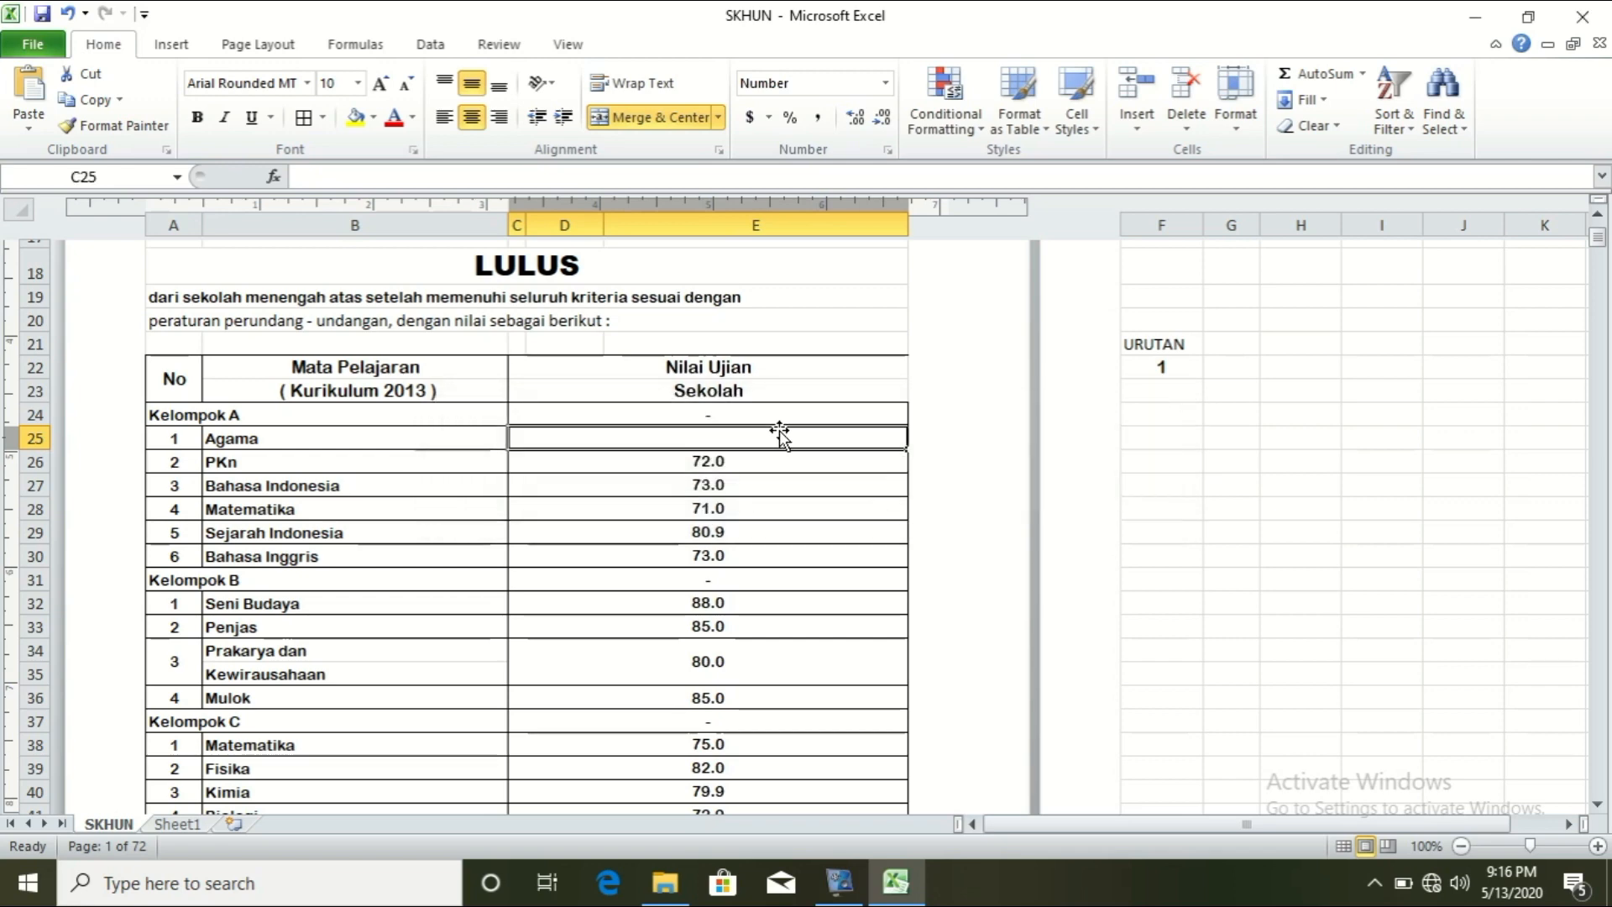
{"action": "key", "text": "ctrl+z"}
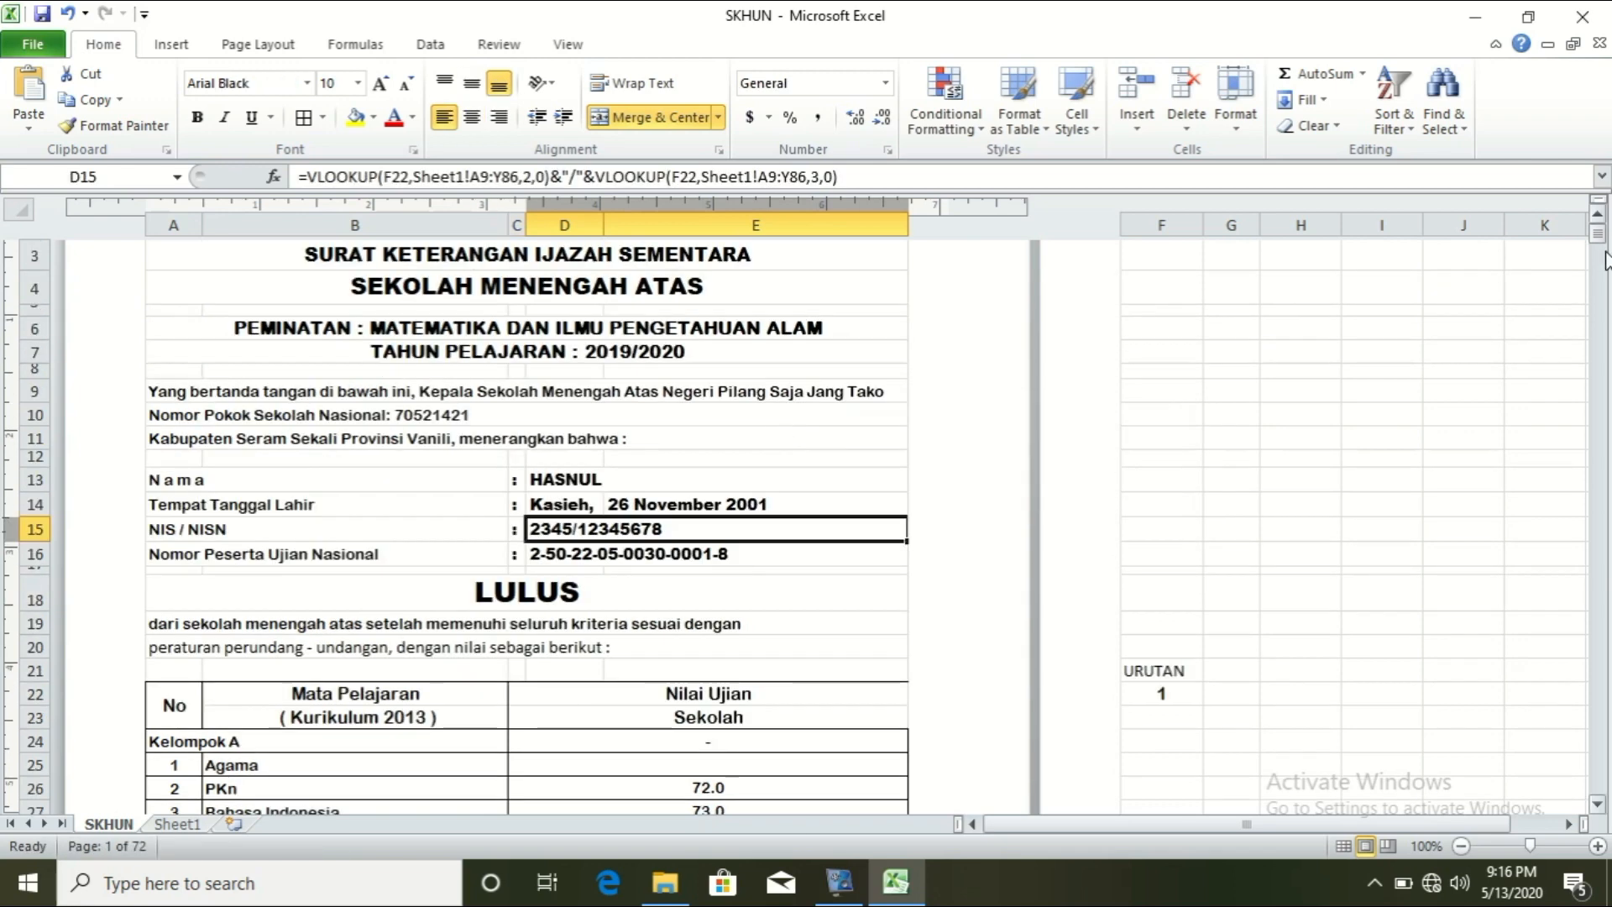
{"action": "left_click_drag", "start_coordinate": [1603, 244], "coordinate": [1603, 245]}
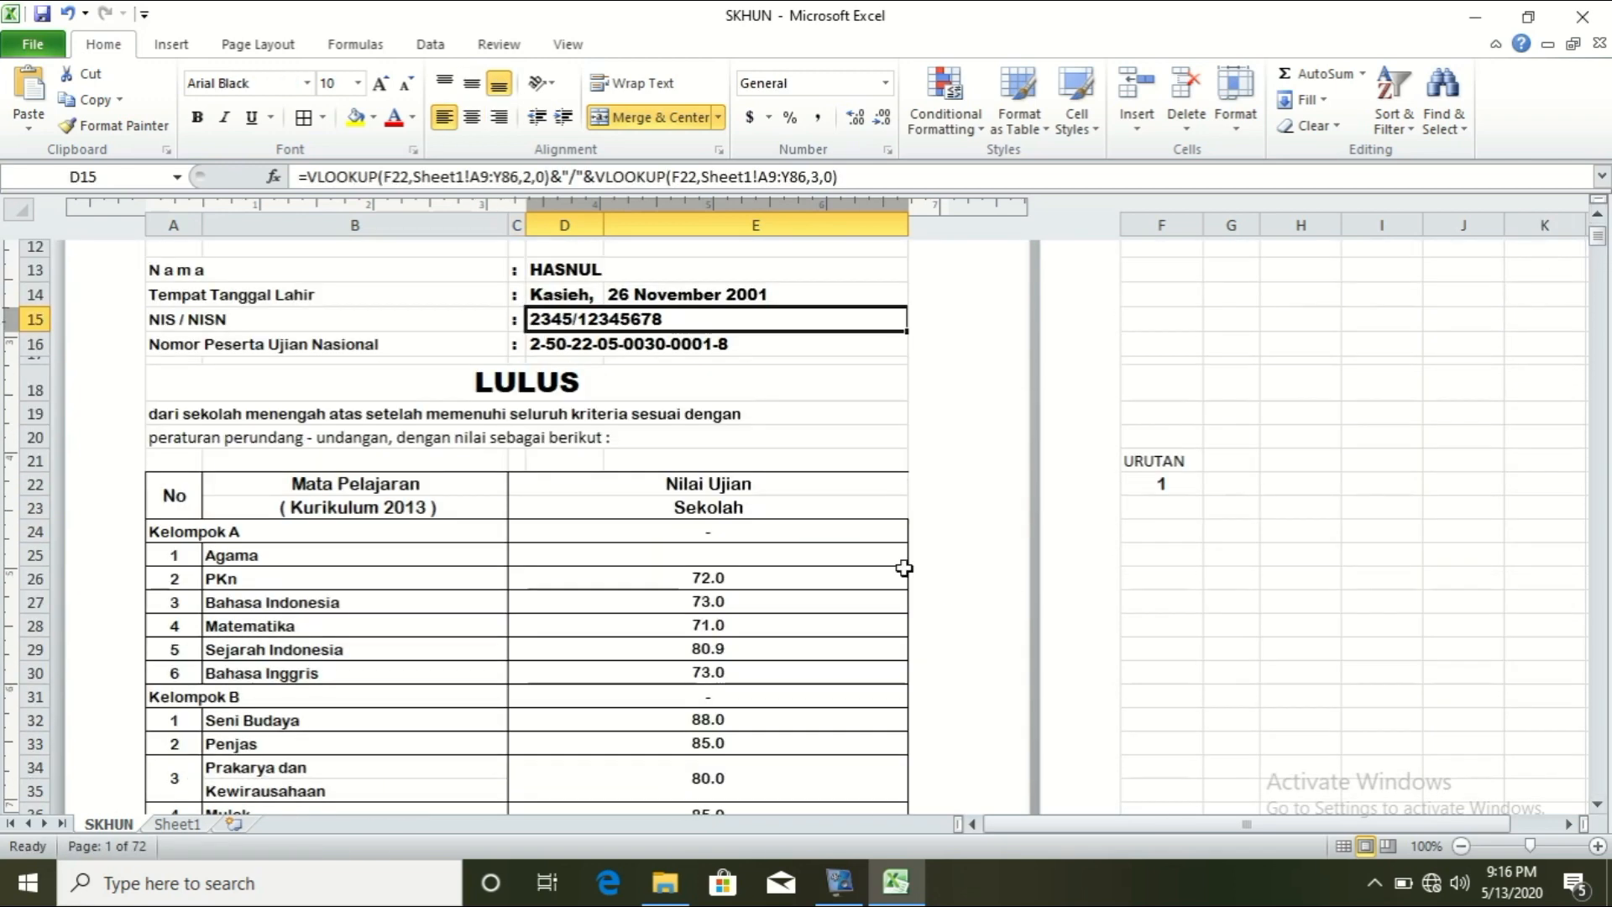
{"action": "left_click", "coordinate": [840, 555]}
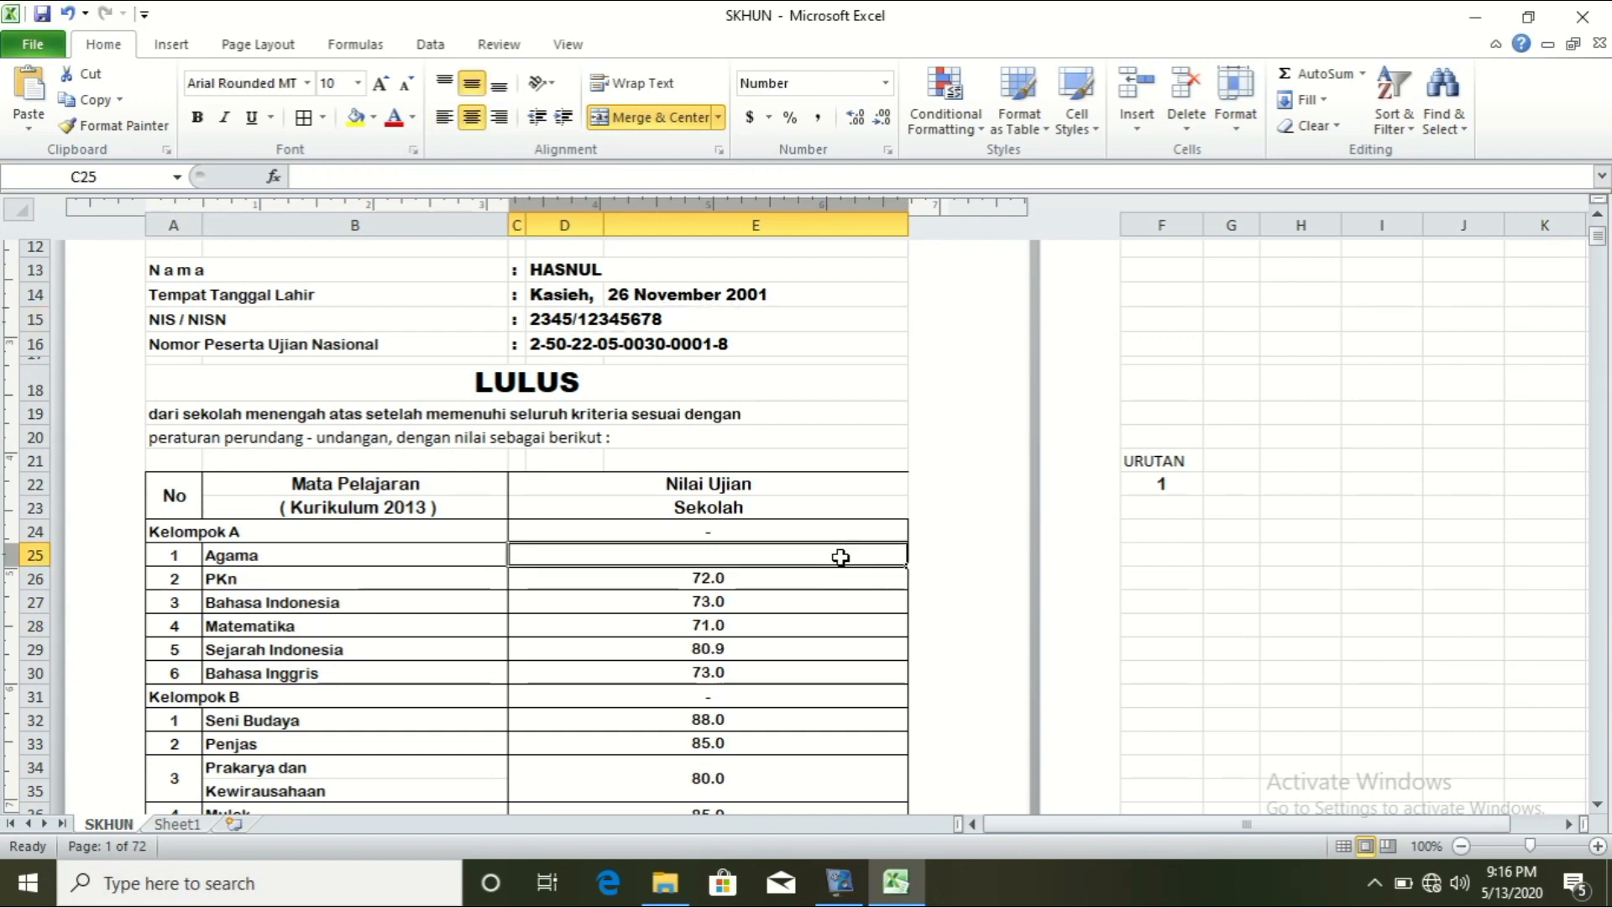
{"action": "double_click", "coordinate": [841, 557]}
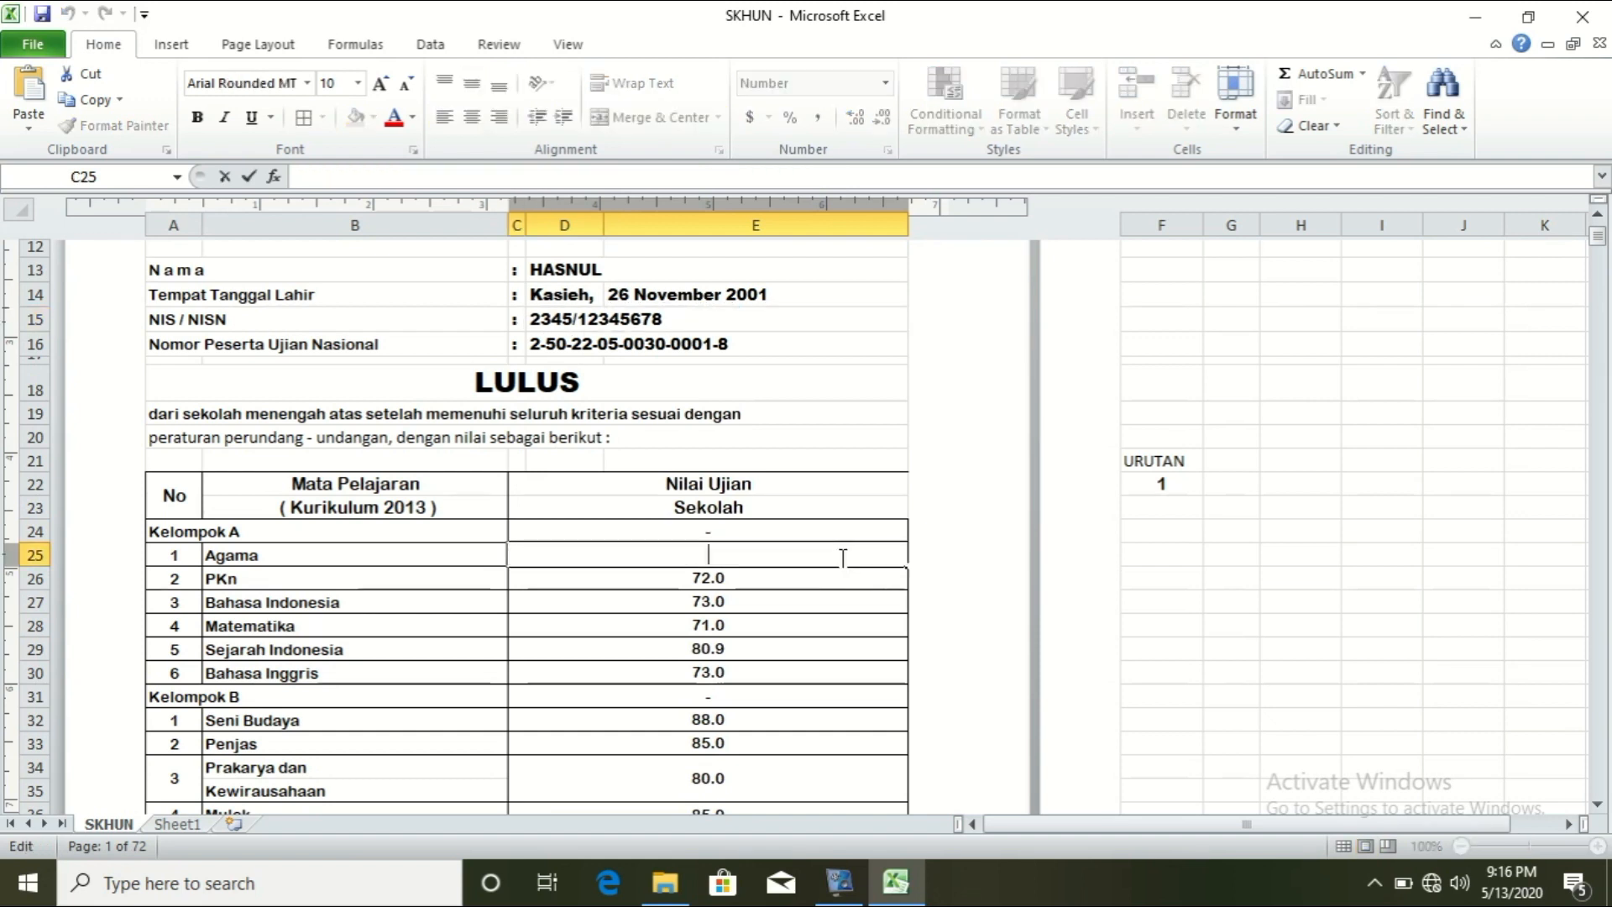
{"action": "key", "text": "ctrl+v"}
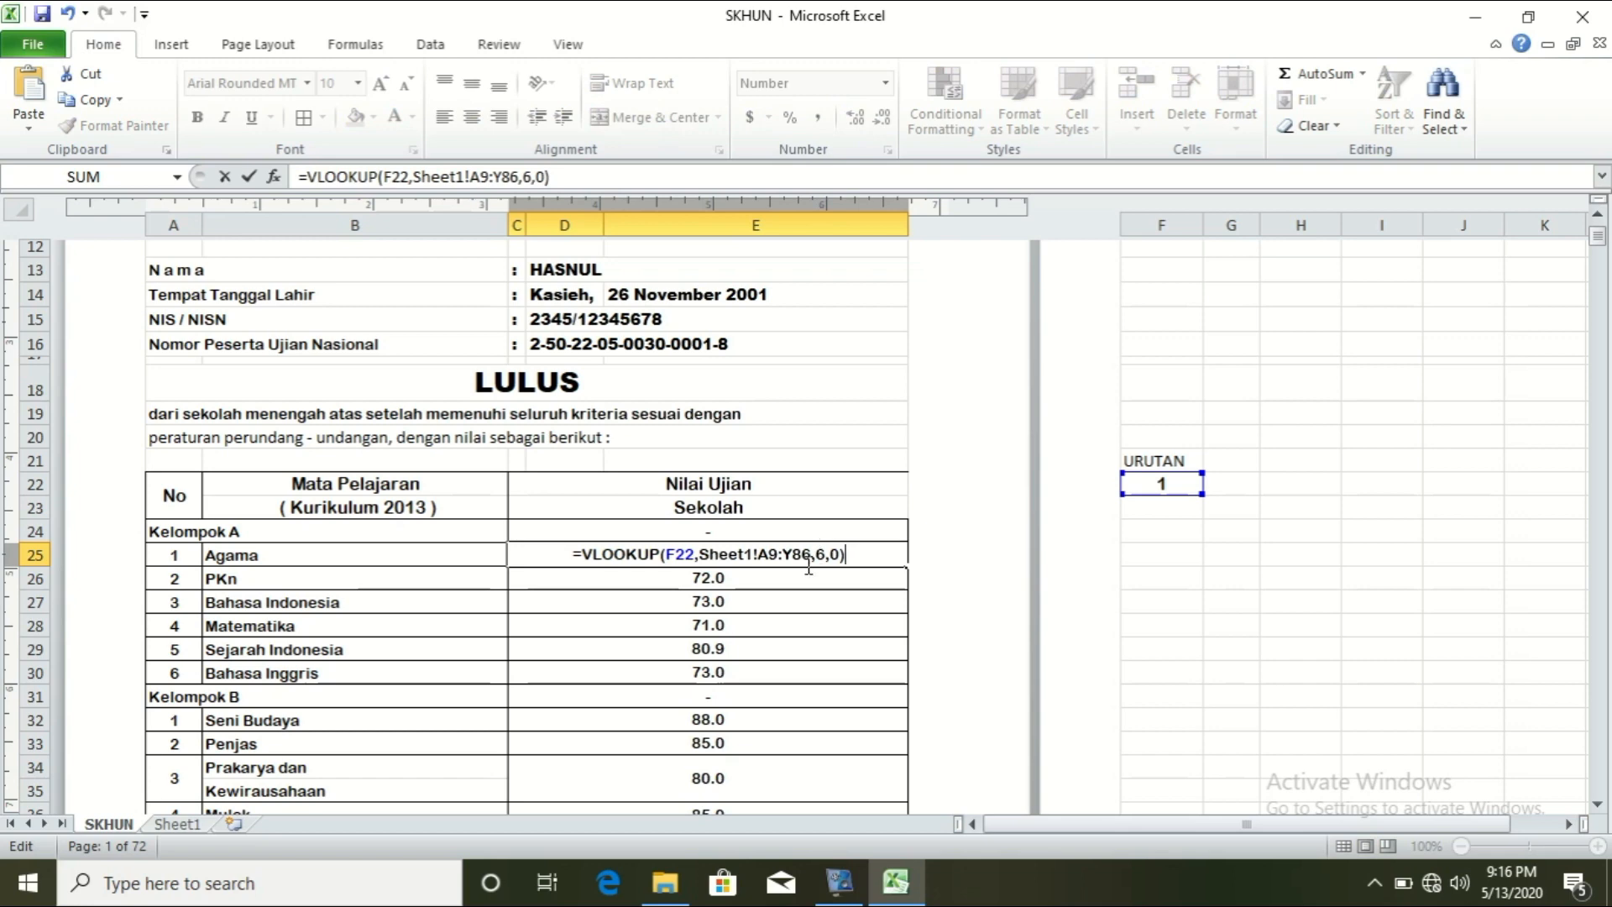
{"action": "left_click", "coordinate": [173, 824]}
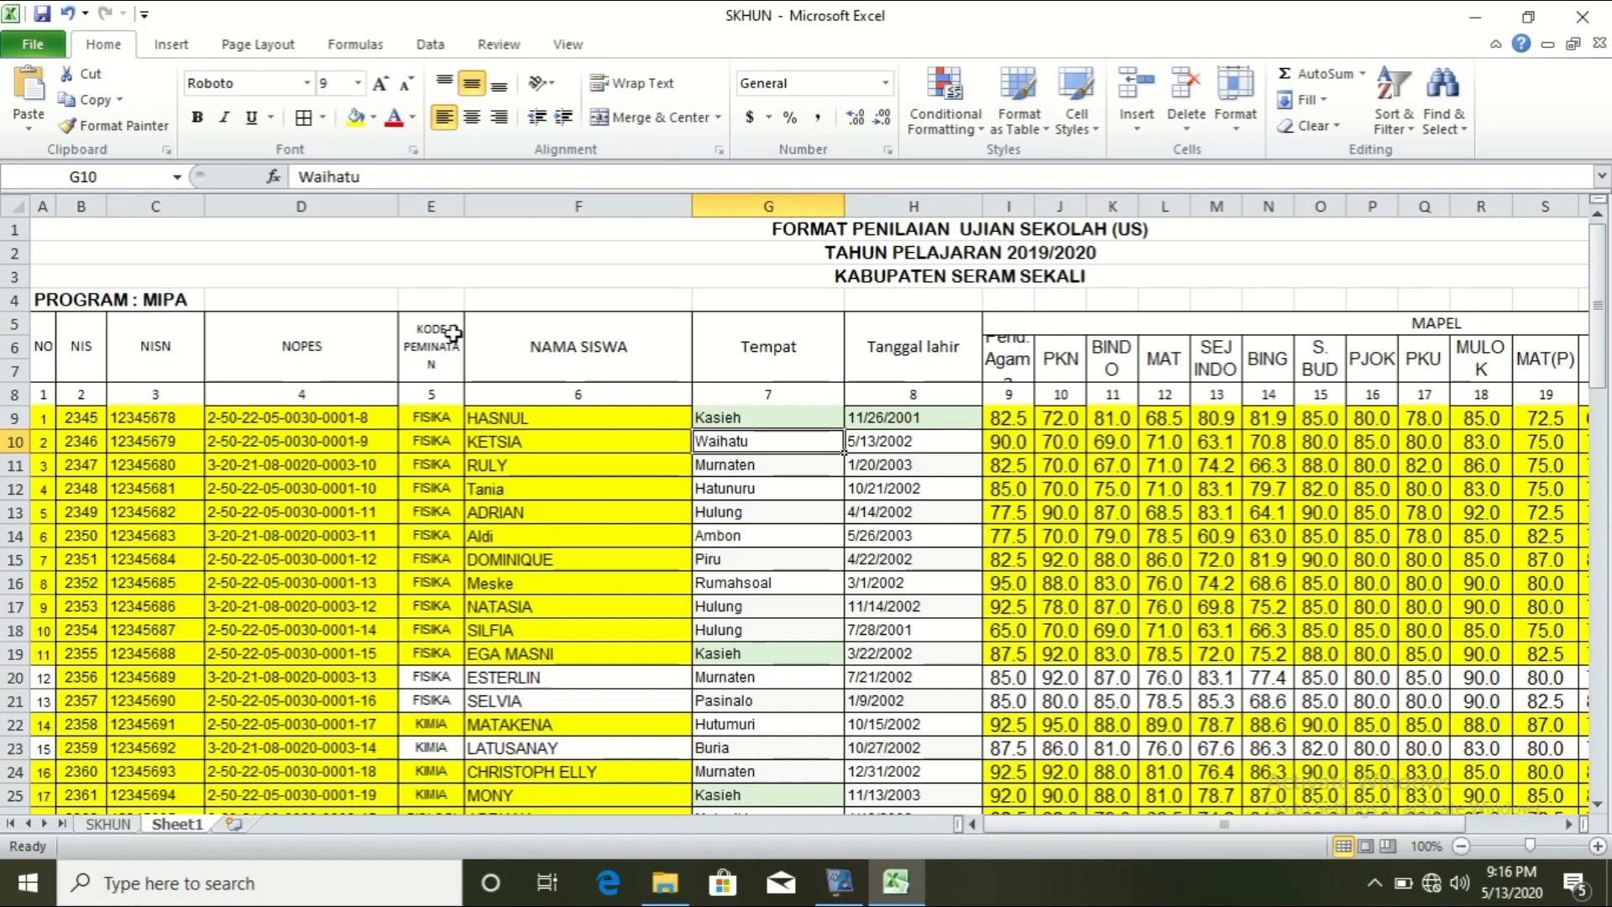
Step: Inspect Sheet1's header rows and NAMA SISWA column, then return to the SKHUN sheet
{"action": "left_click_drag", "start_coordinate": [15, 332], "coordinate": [15, 324]}
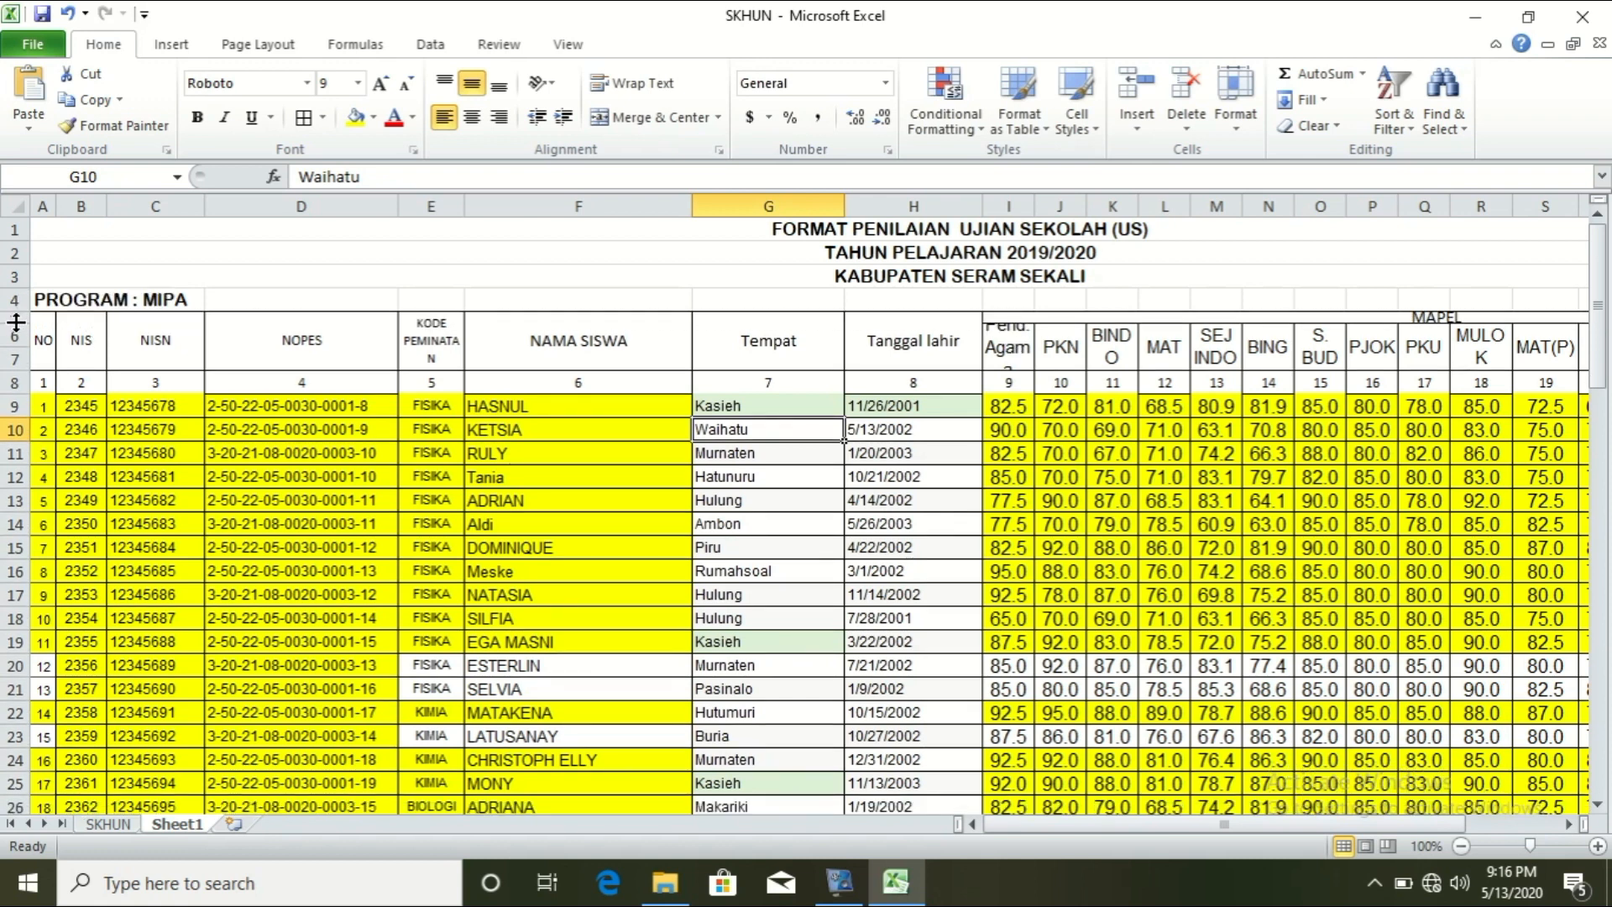
{"action": "left_click_drag", "start_coordinate": [10, 316], "coordinate": [10, 300]}
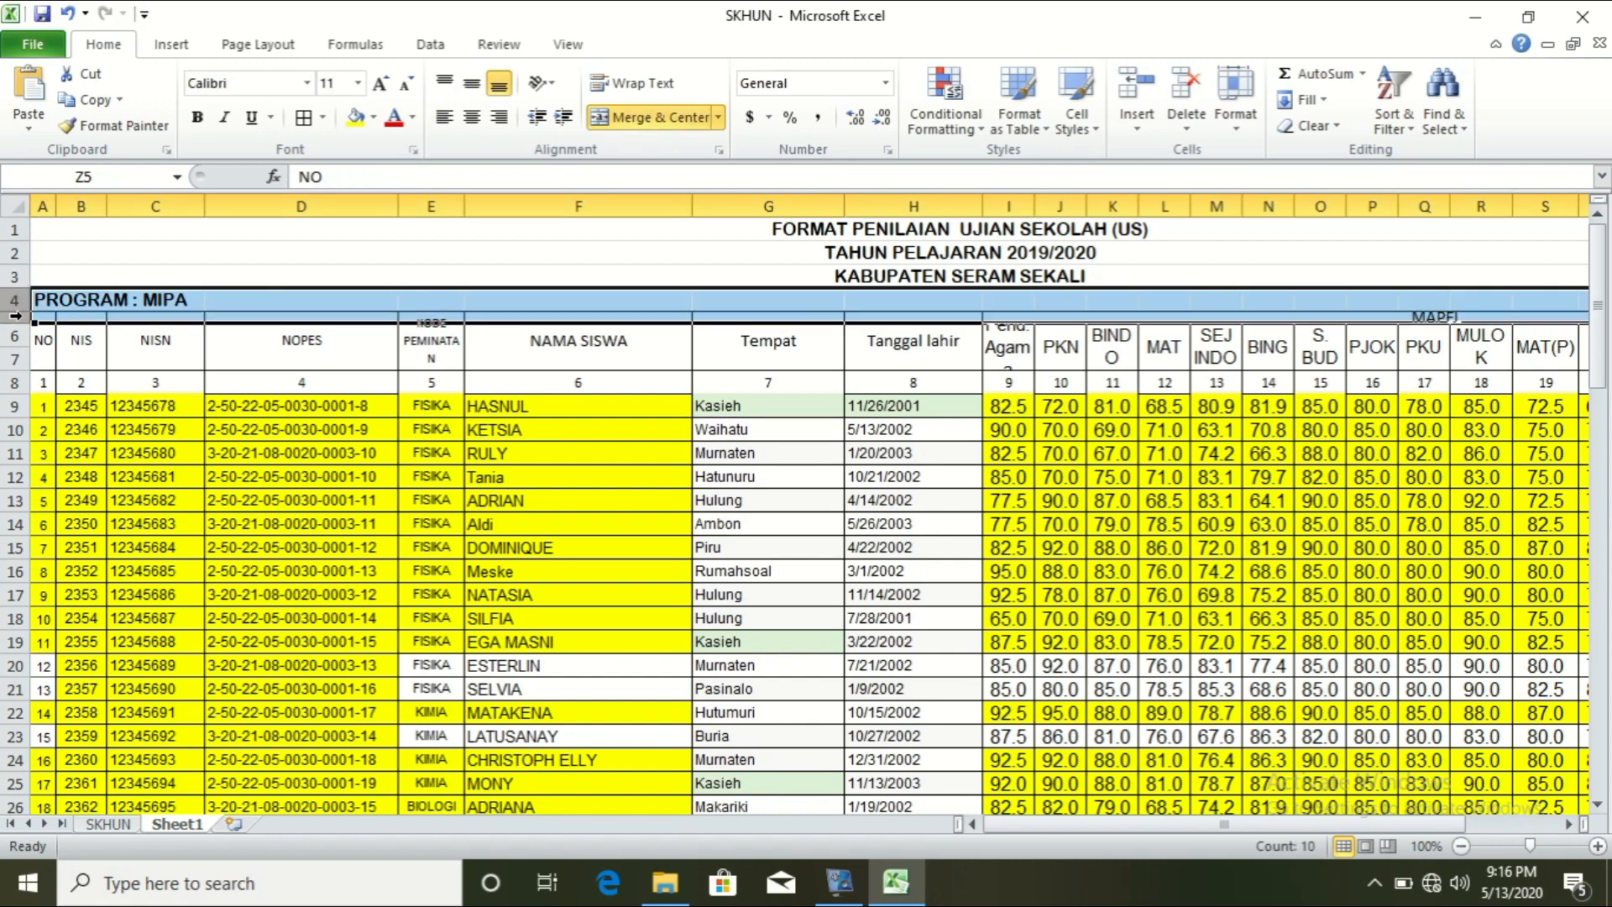
{"action": "left_click", "coordinate": [477, 357]}
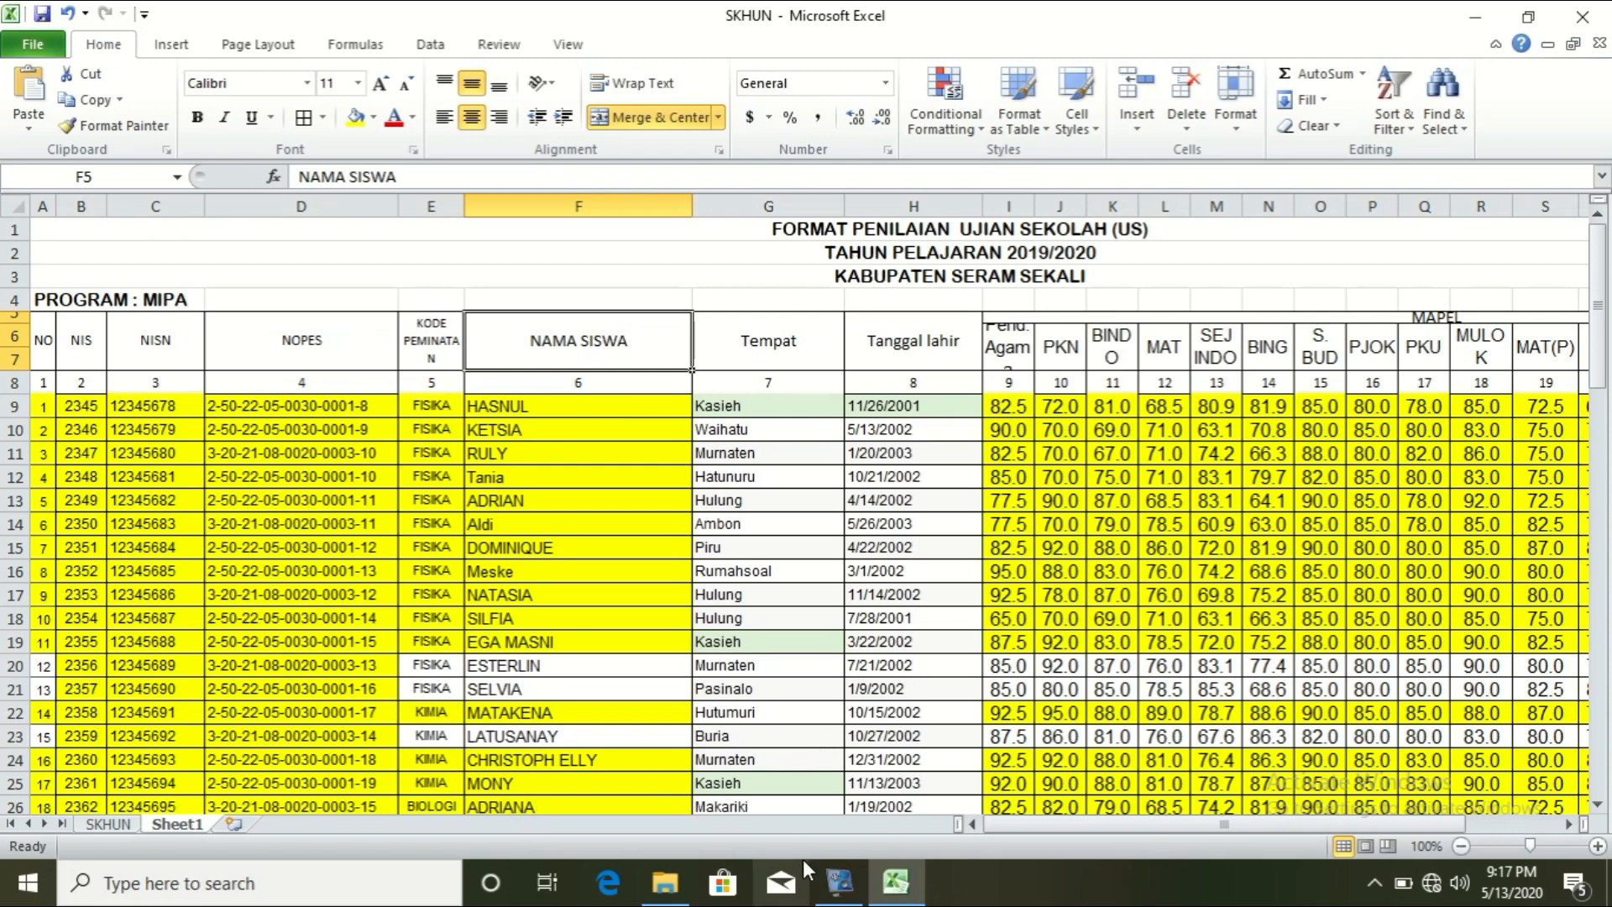
{"action": "mouse_move", "coordinate": [900, 891]}
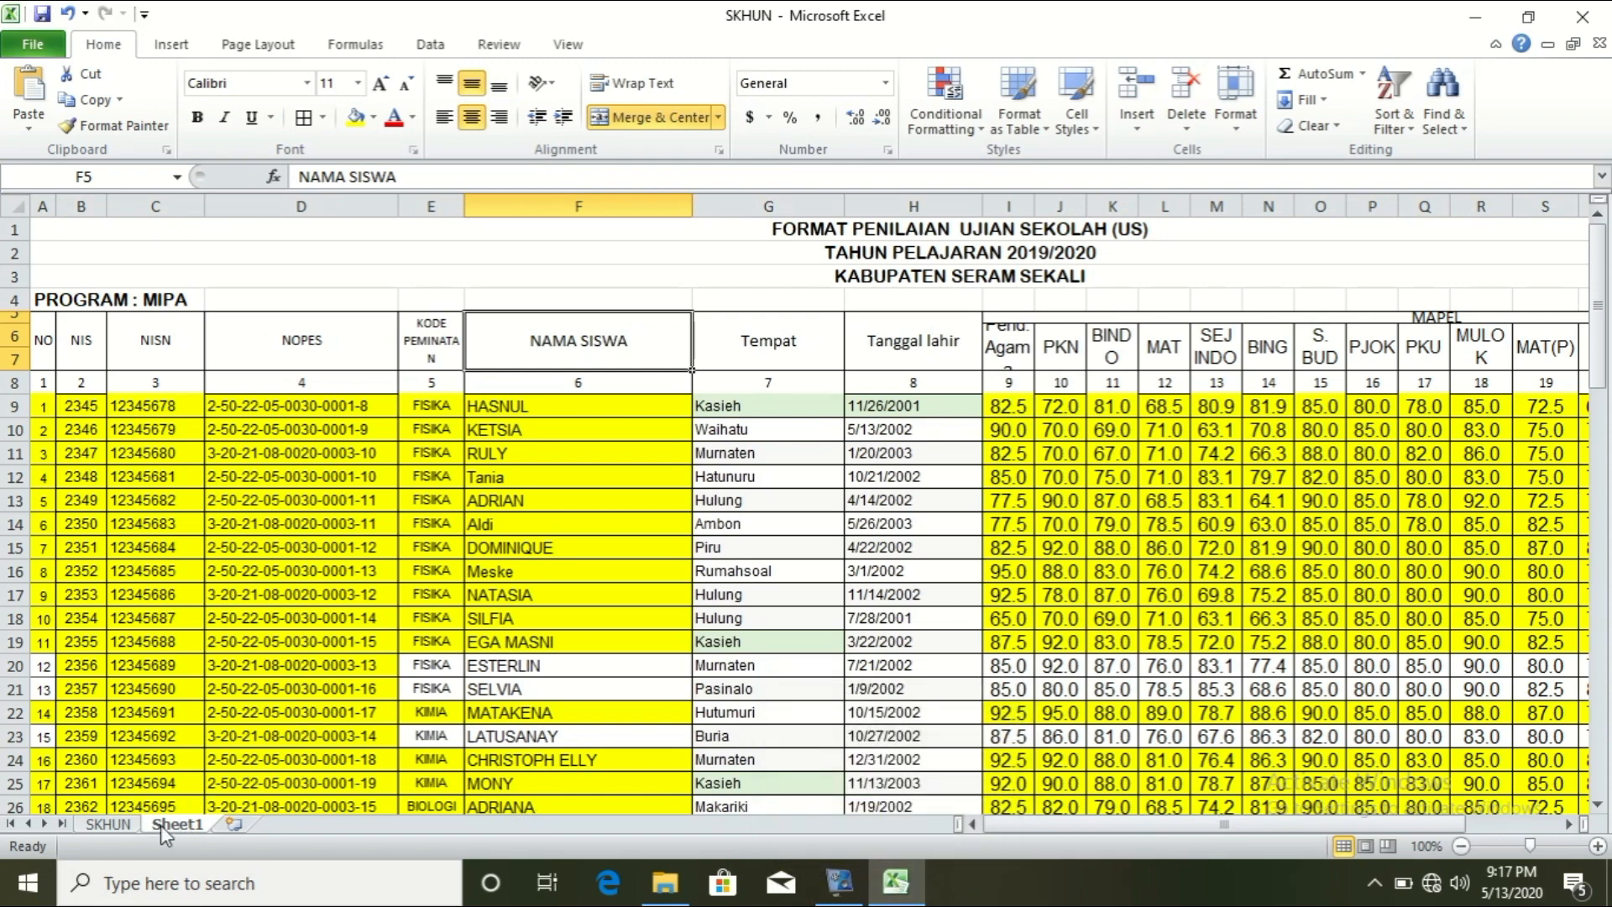
{"action": "left_click", "coordinate": [108, 824]}
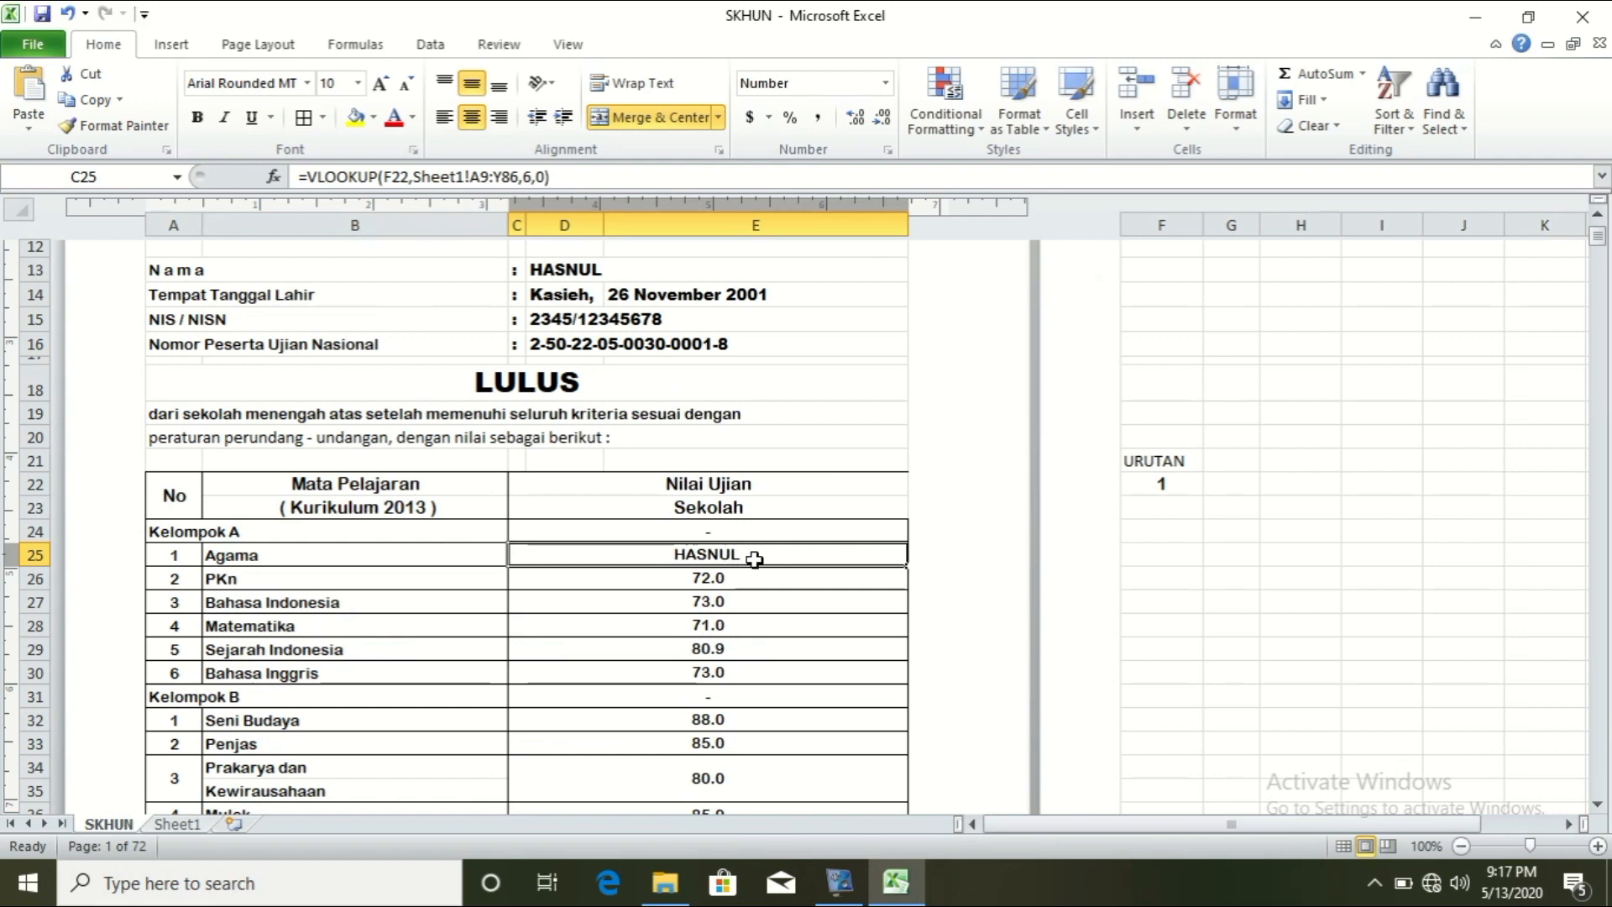
Step: Set the Agama lookup to column 9 and replace PKn's 72 with a column-10 lookup
{"action": "left_click", "coordinate": [532, 176]}
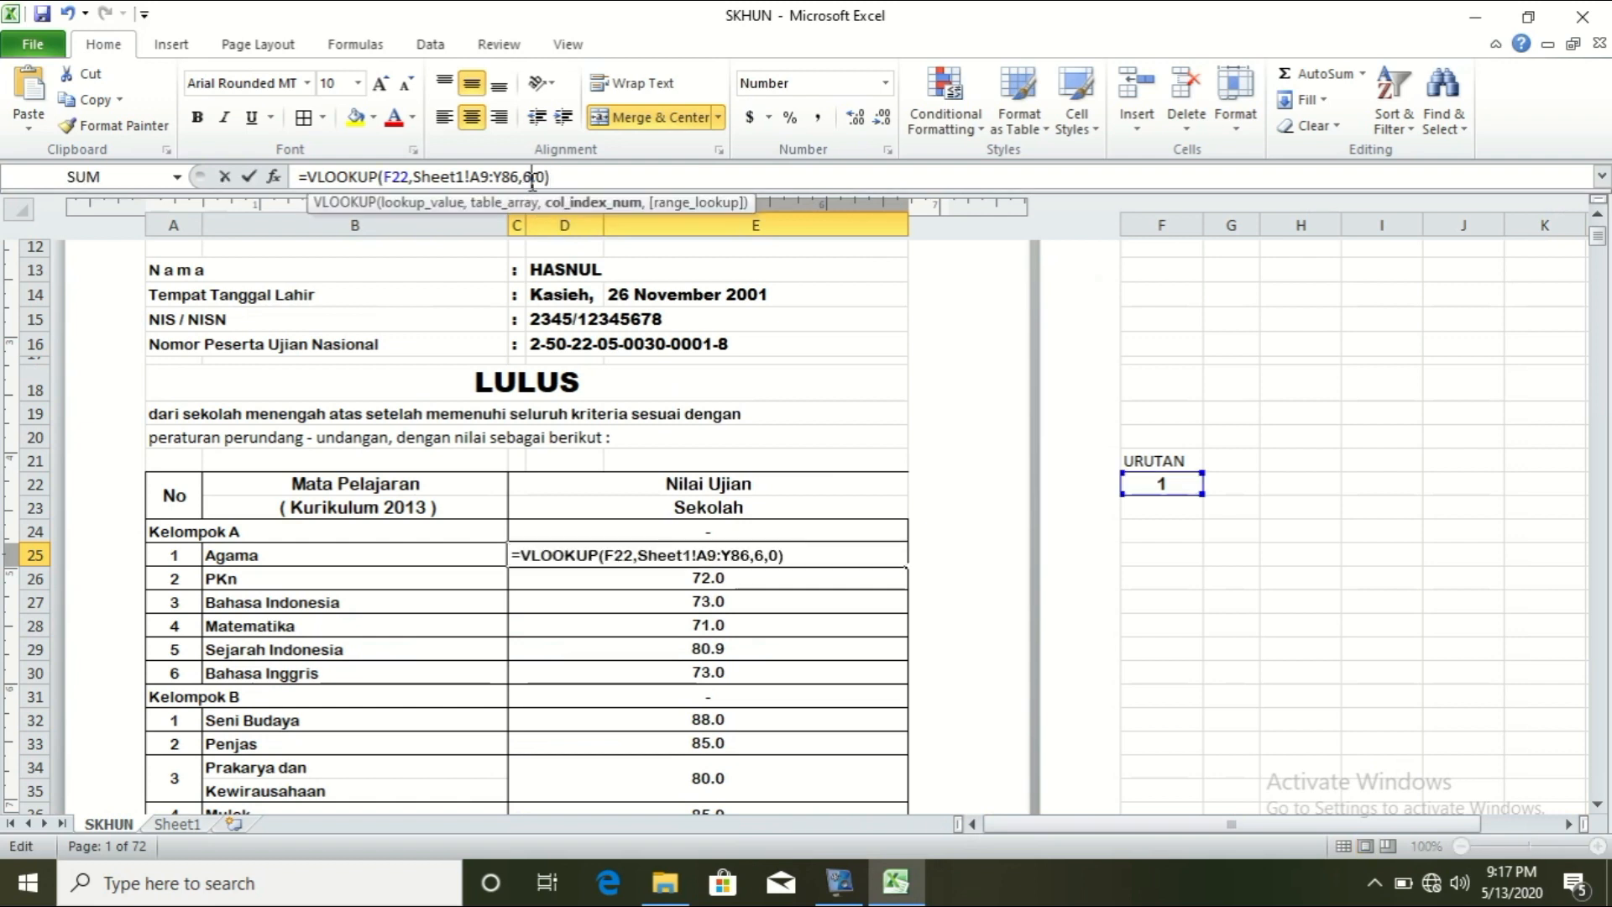
{"action": "key", "text": "BackSpace"}
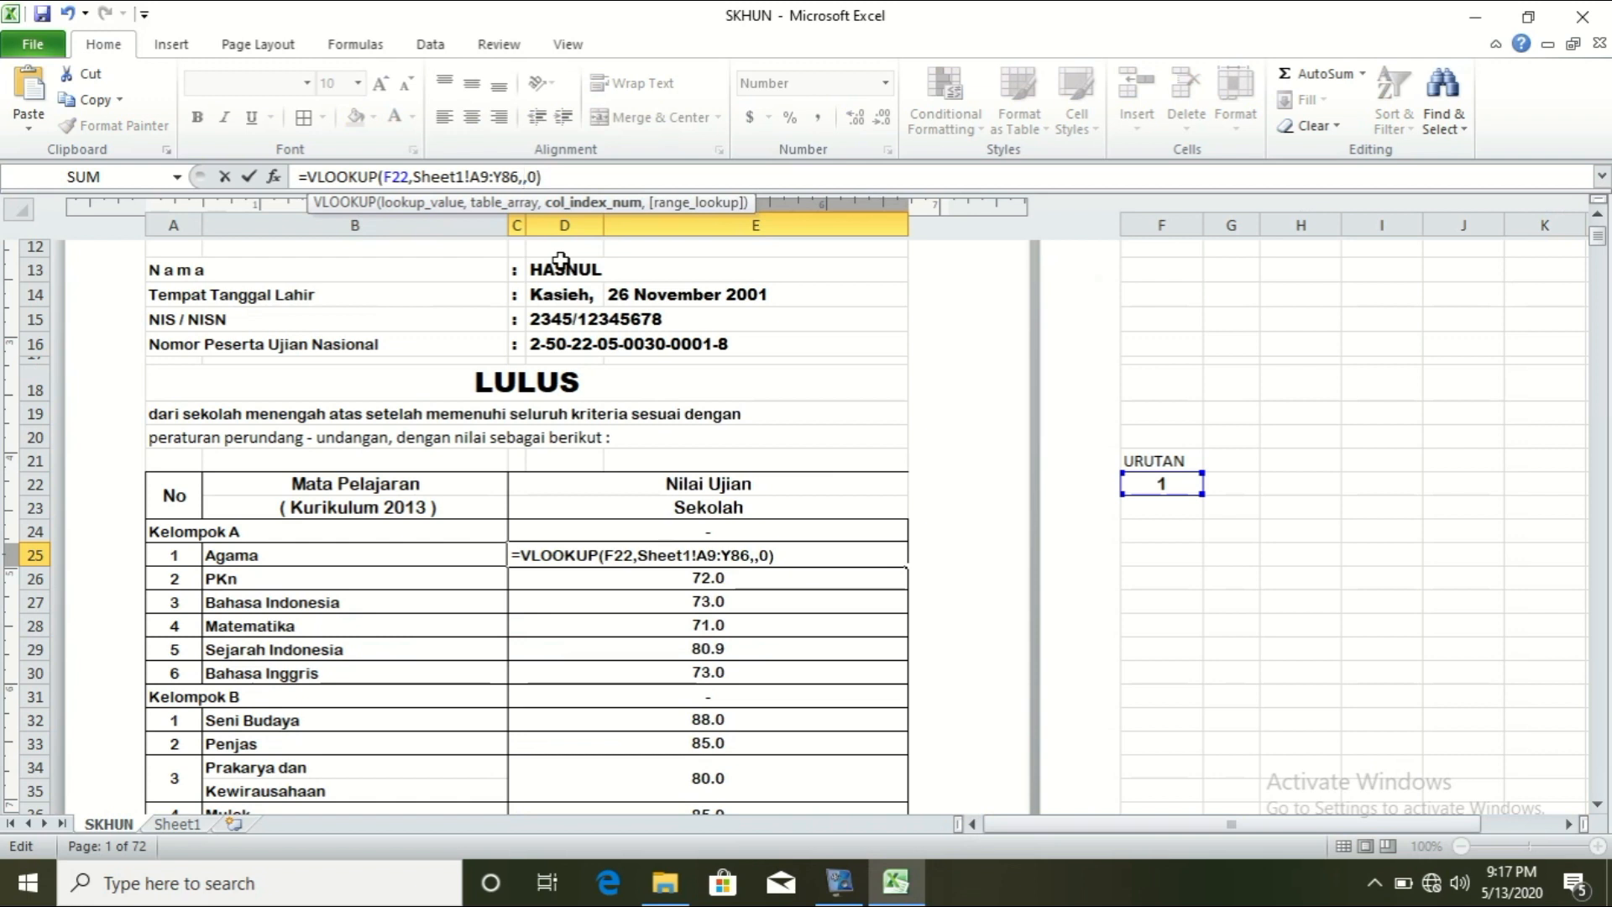
{"action": "type", "text": "9"}
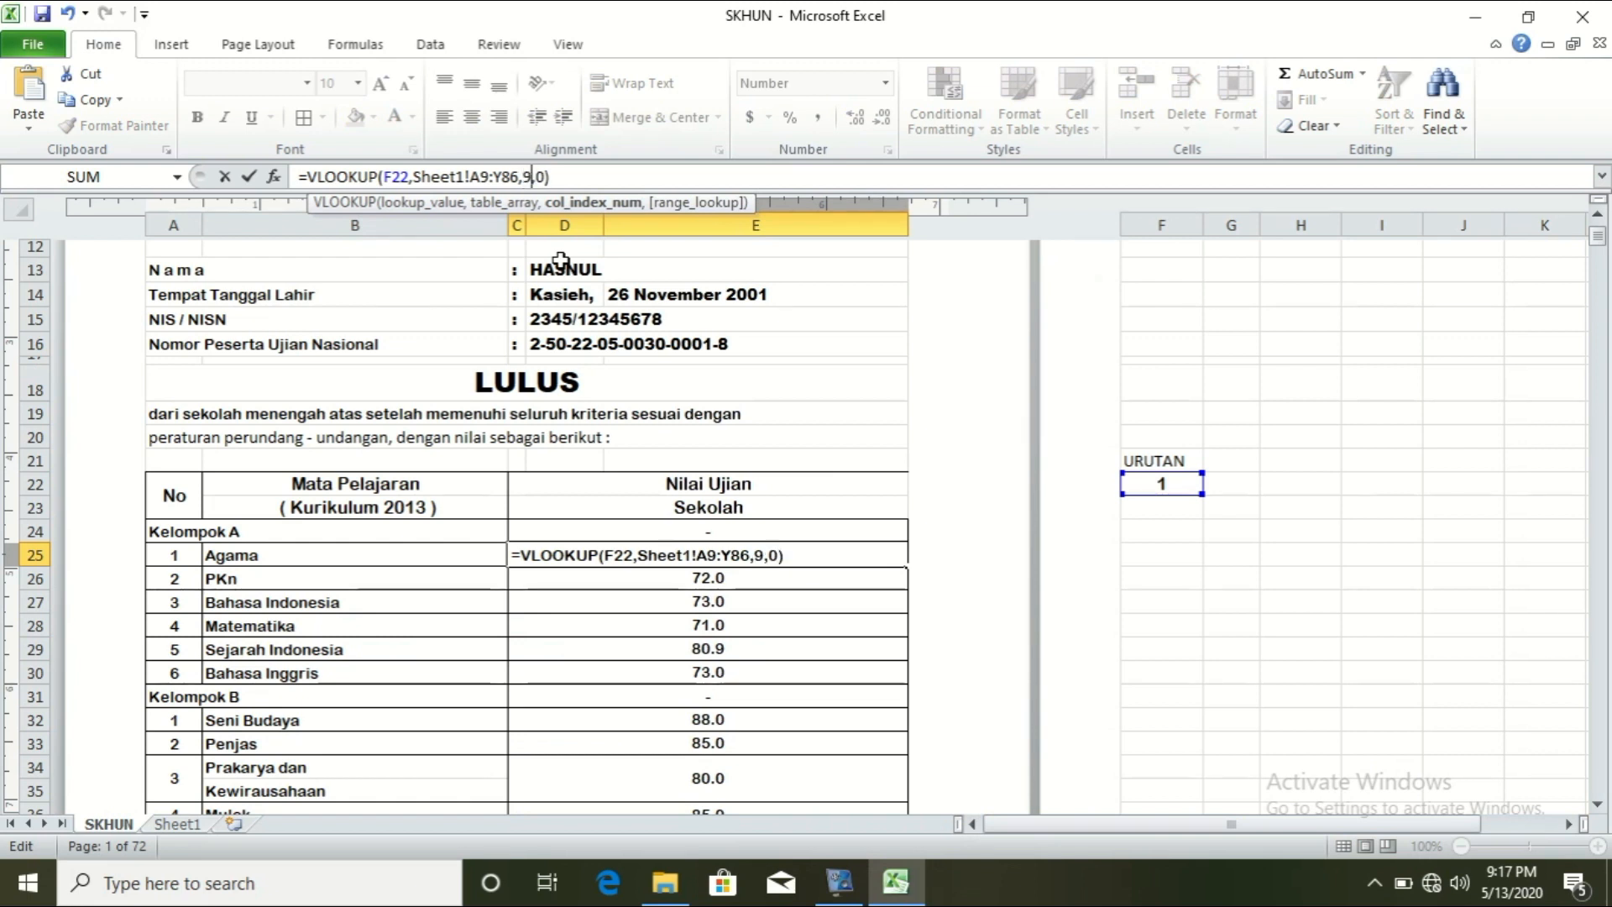
{"action": "key", "text": "Return"}
{"action": "double_click", "coordinate": [743, 579]}
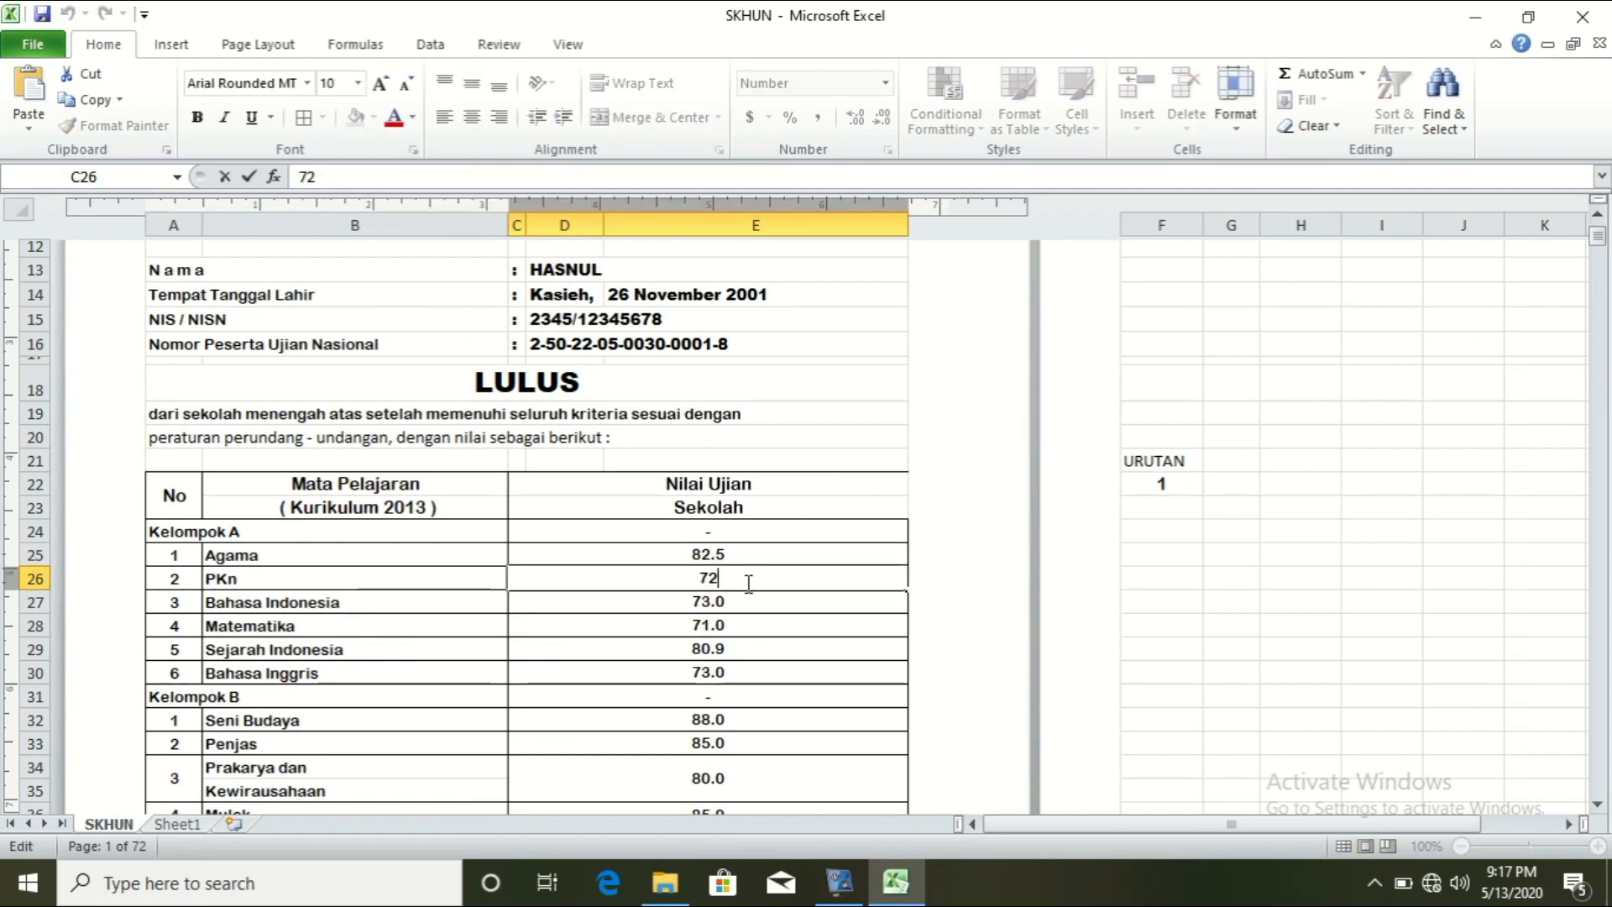
{"action": "double_click", "coordinate": [748, 583]}
{"action": "type", "text": "=VLOOKUP(F22,Sheet1!A9:Y86,9,0)"}
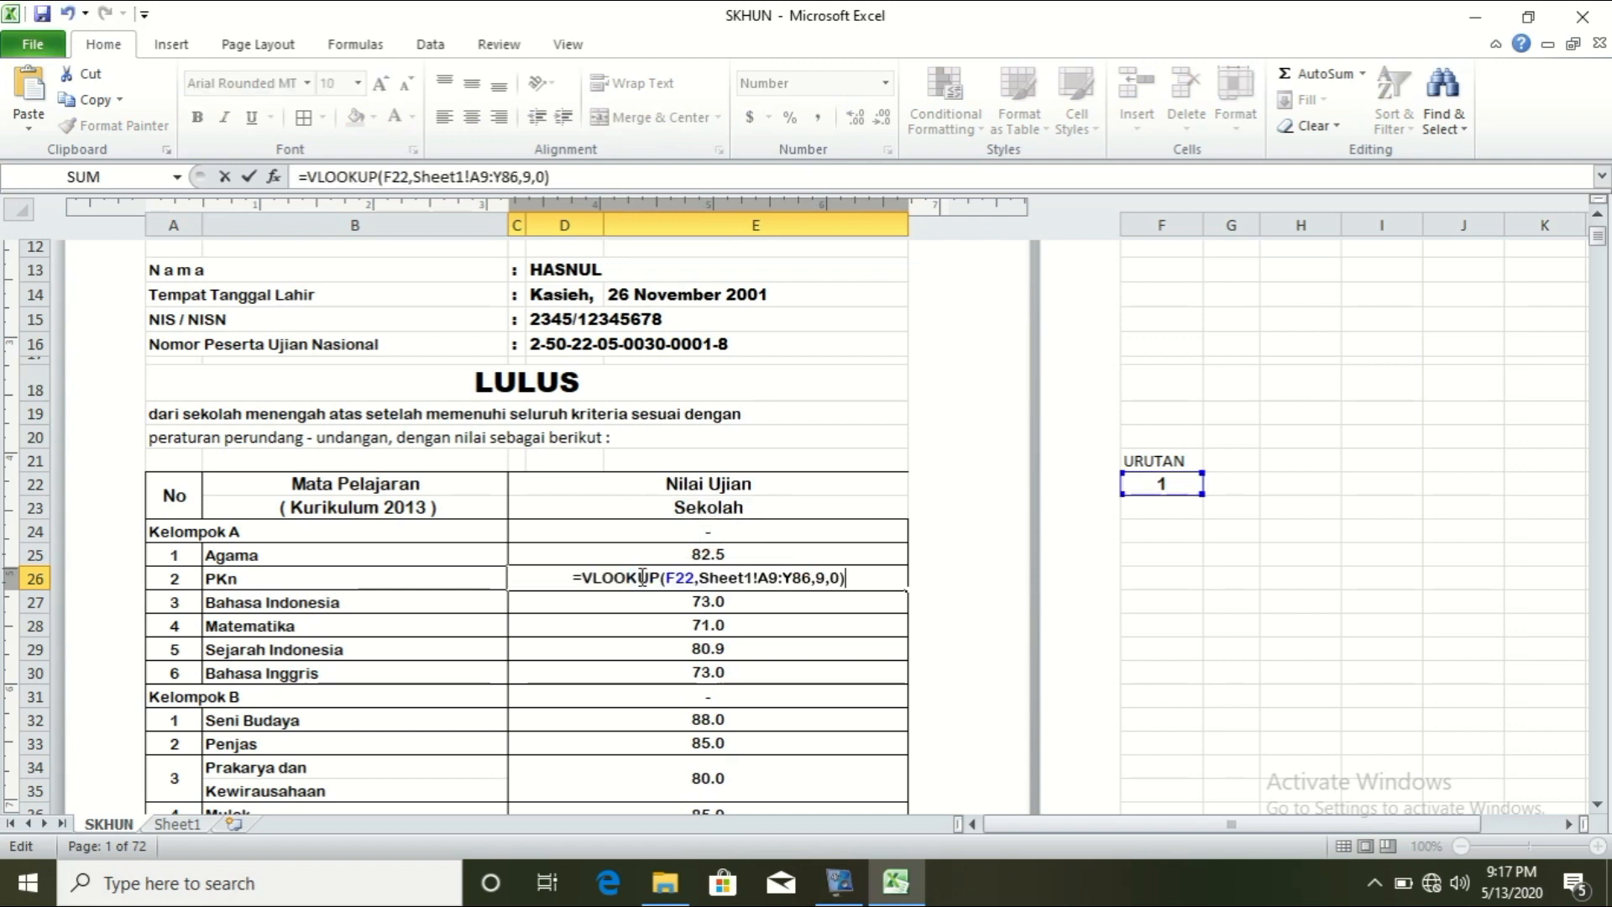
{"action": "left_click", "coordinate": [827, 579]}
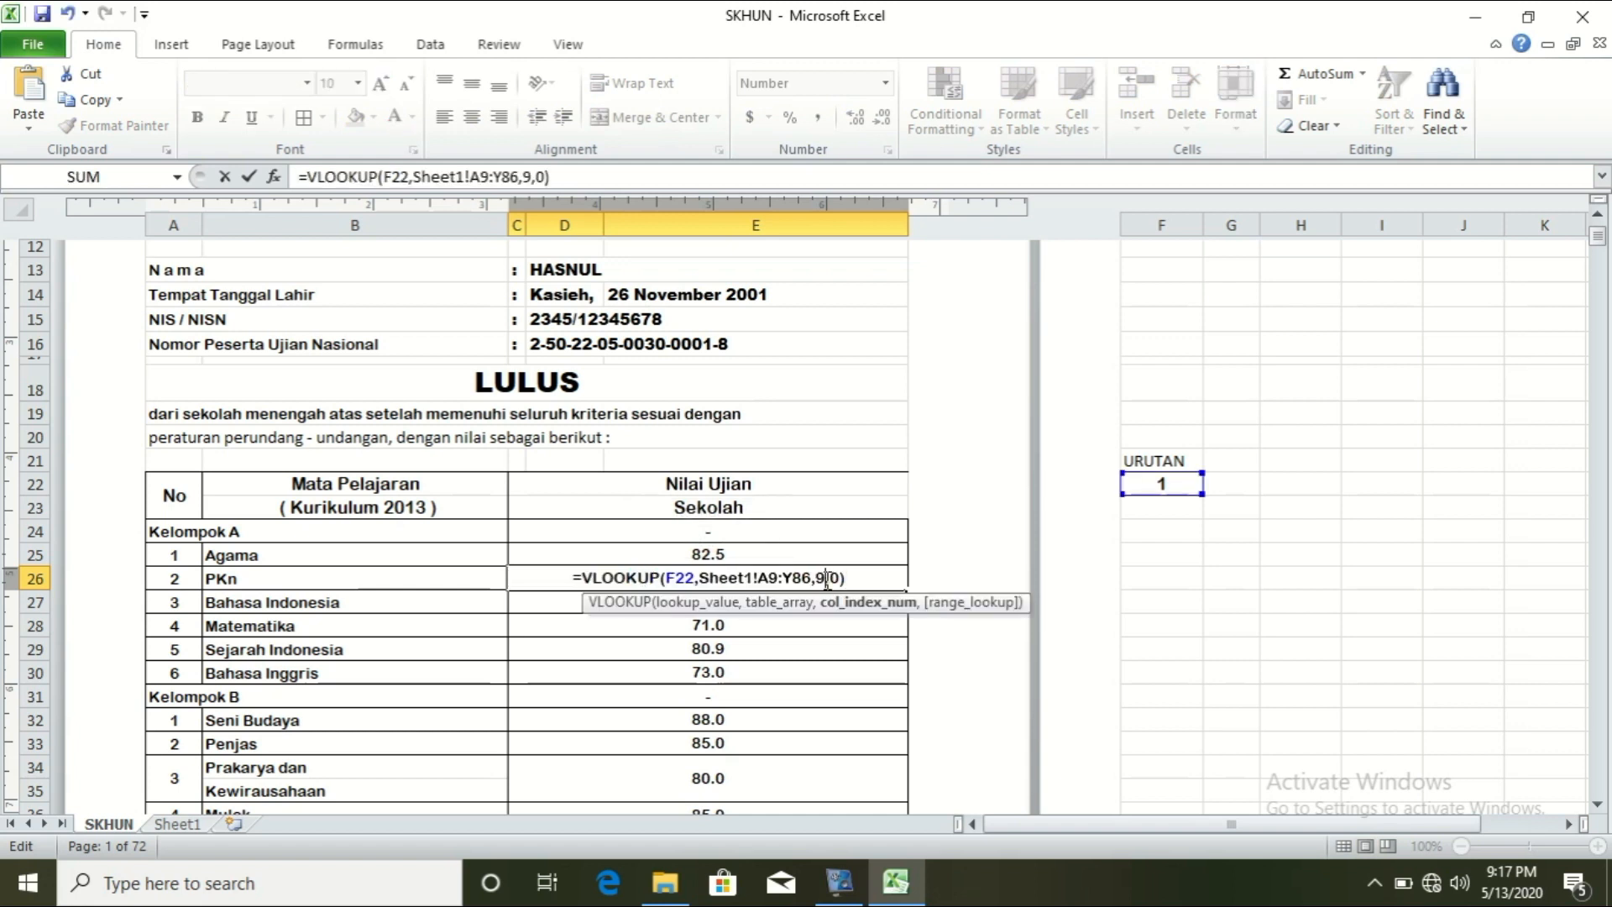
{"action": "key", "text": "BackSpace"}
{"action": "type", "text": "10"}
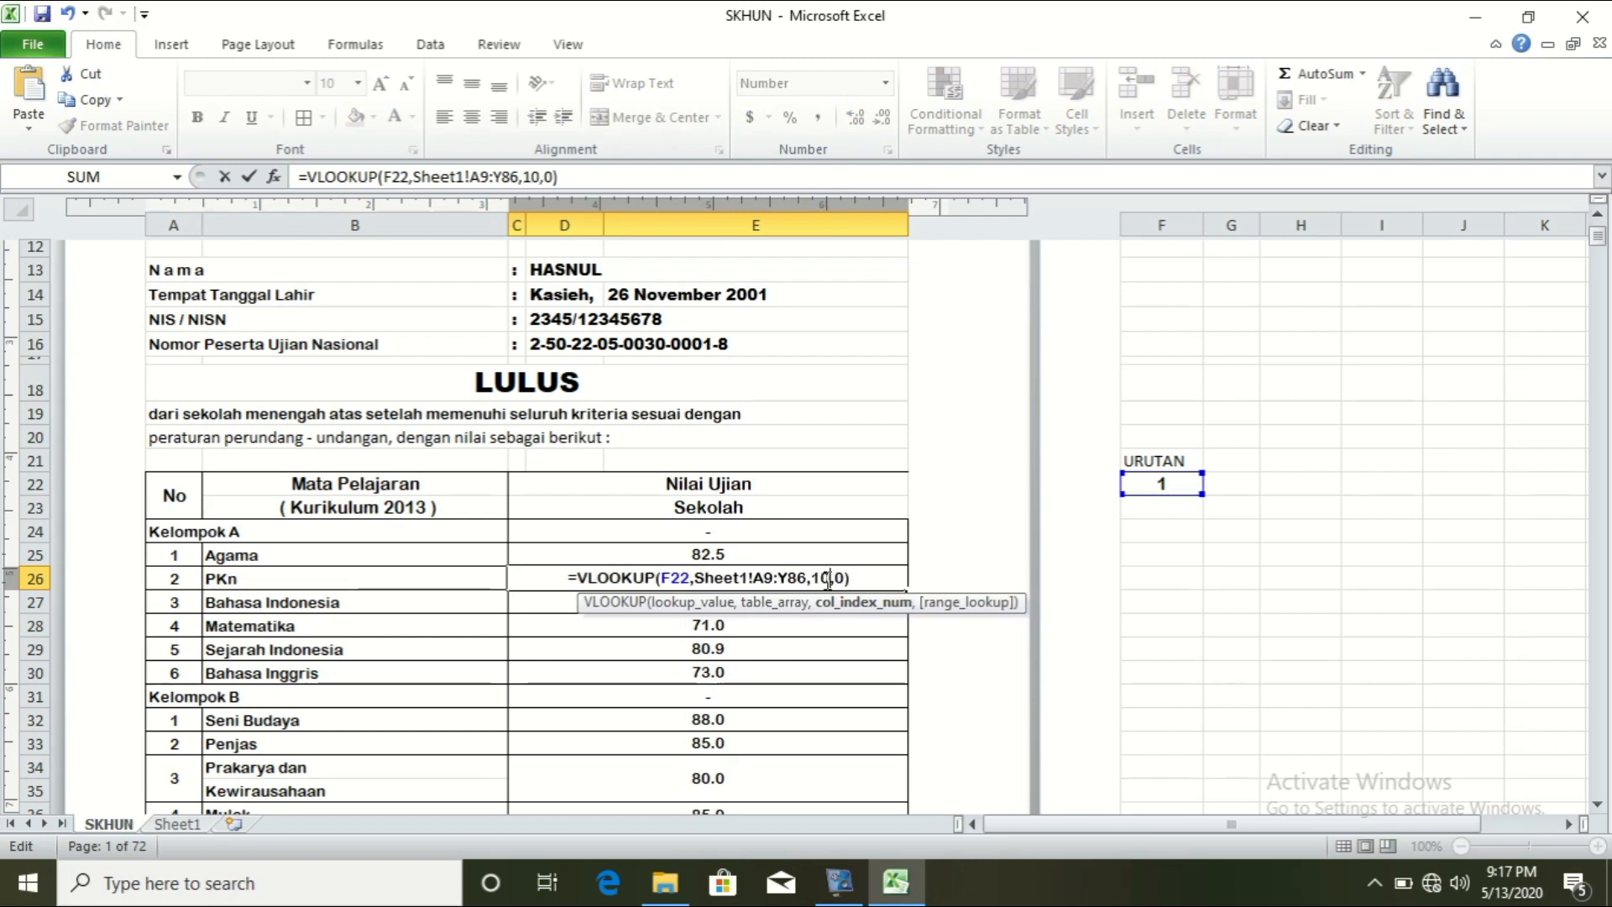
{"action": "key", "text": "Return"}
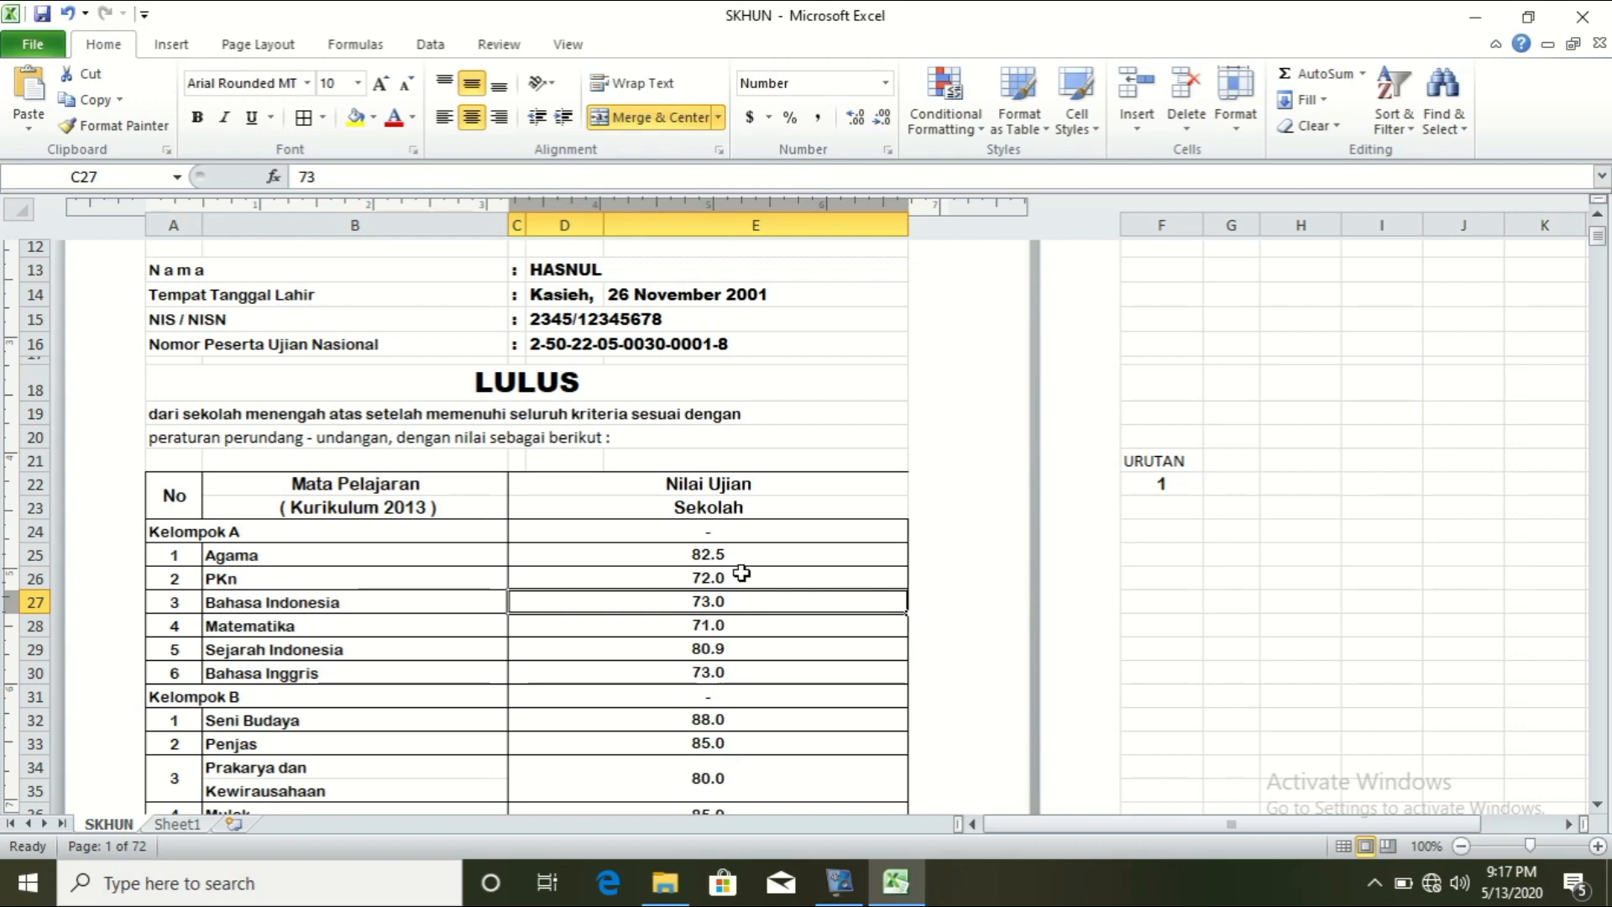
Step: Replace Bahasa Indonesia's 73 with a column-11 lookup and paste the lookup over Matematika's 71
{"action": "double_click", "coordinate": [743, 602]}
{"action": "left_click_drag", "start_coordinate": [743, 601], "coordinate": [655, 603]}
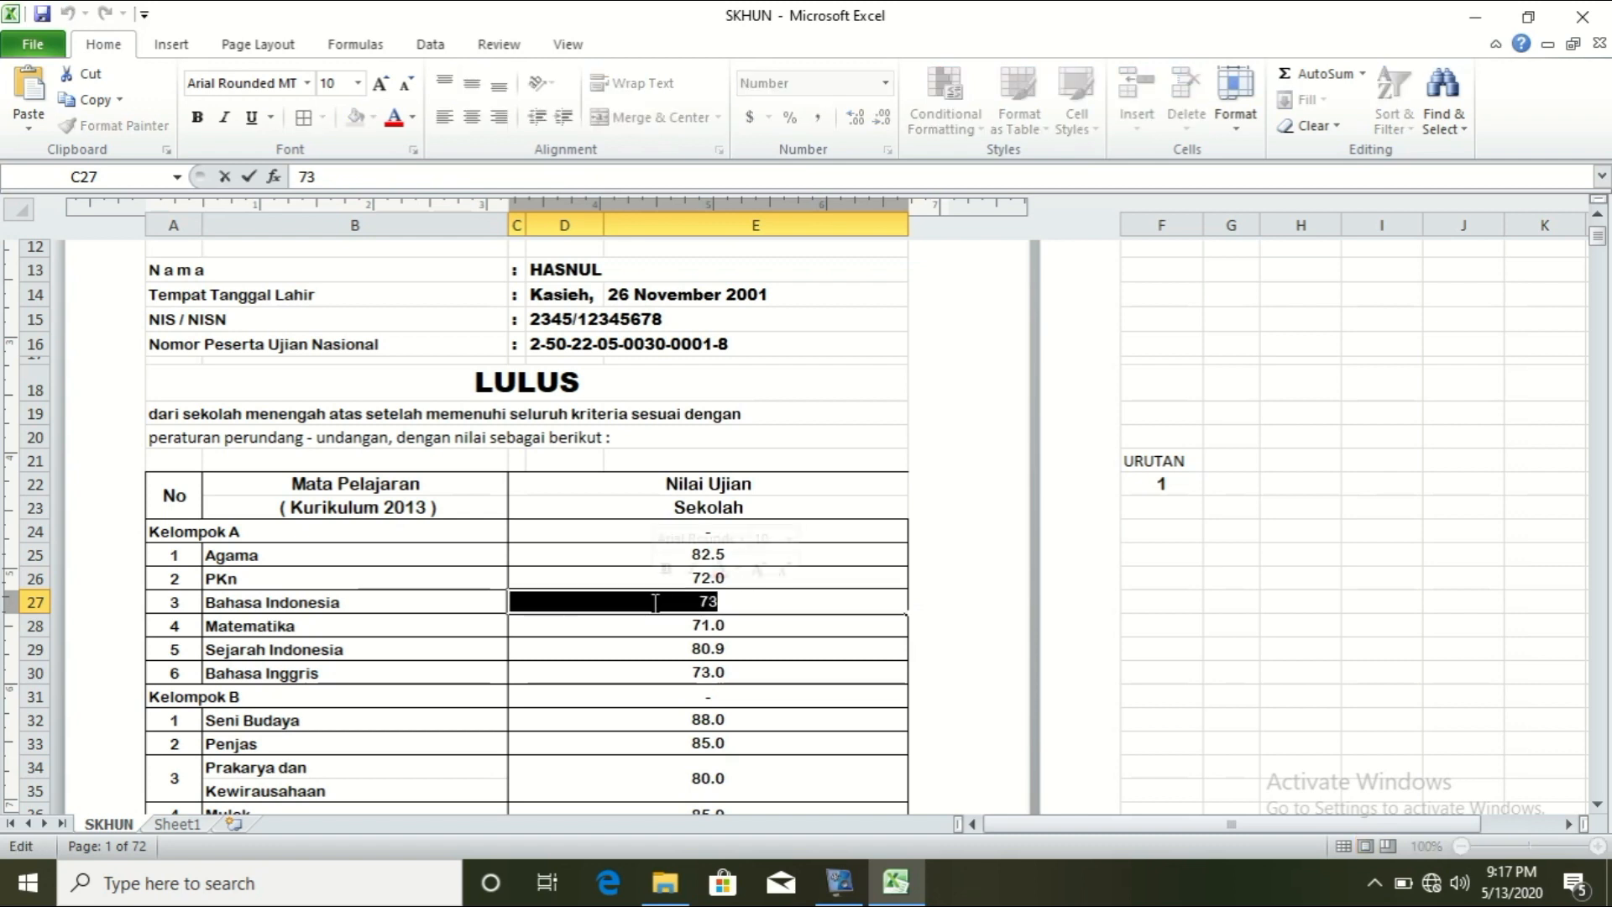
{"action": "type", "text": "=VLOOKUP(F22,Sheet1!A9:Y86,9,0)"}
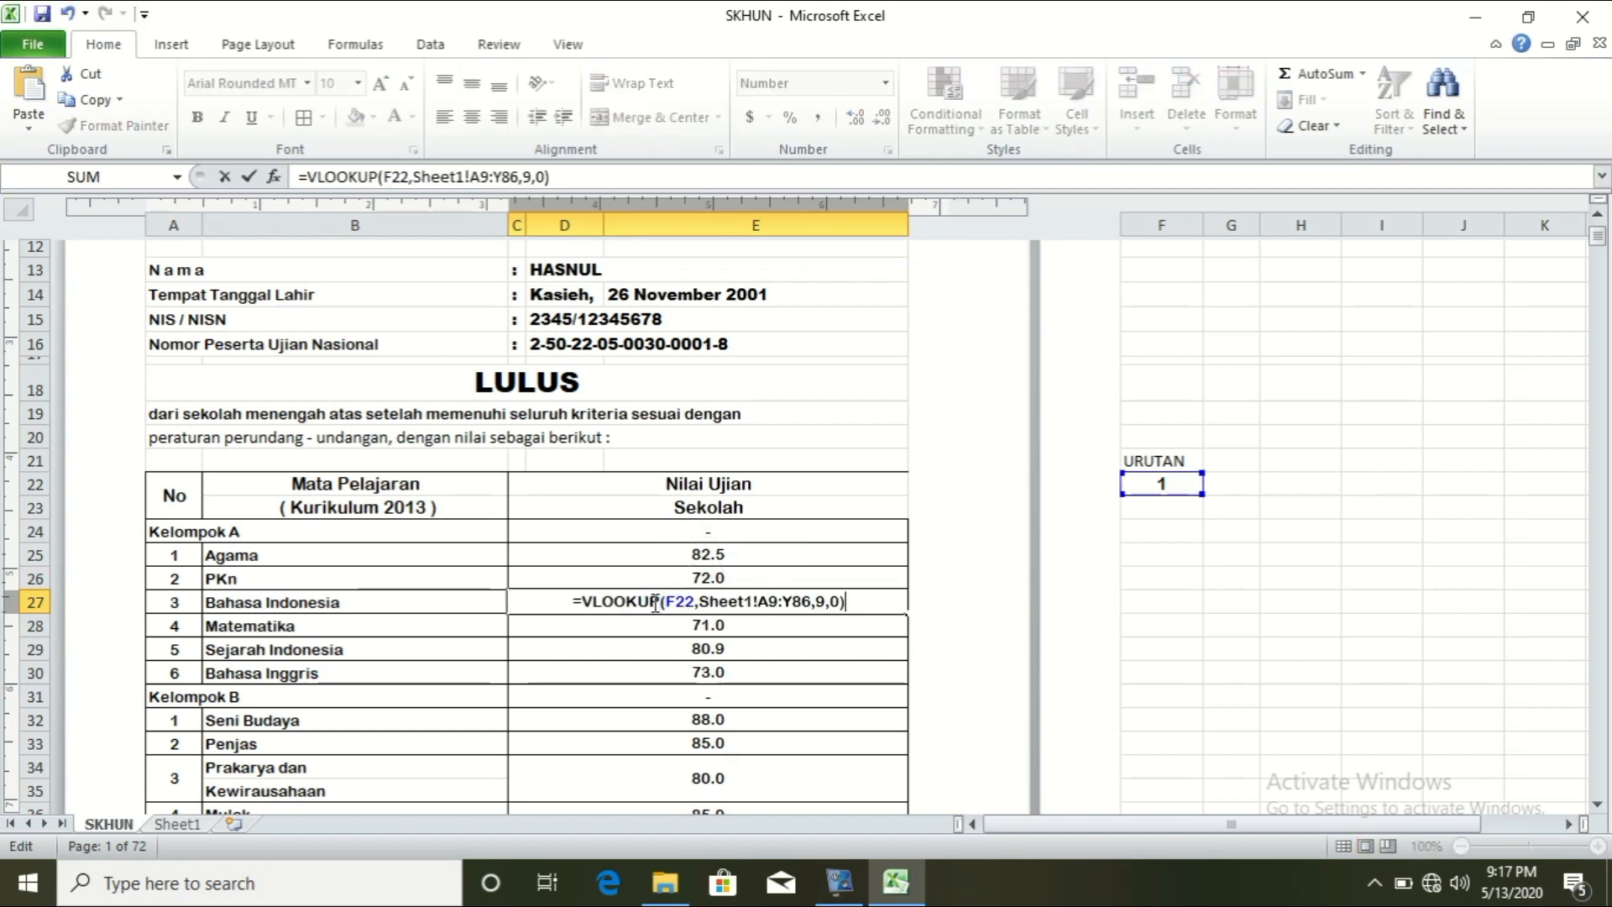
{"action": "left_click", "coordinate": [828, 602]}
{"action": "key", "text": "BackSpace"}
{"action": "type", "text": "10"}
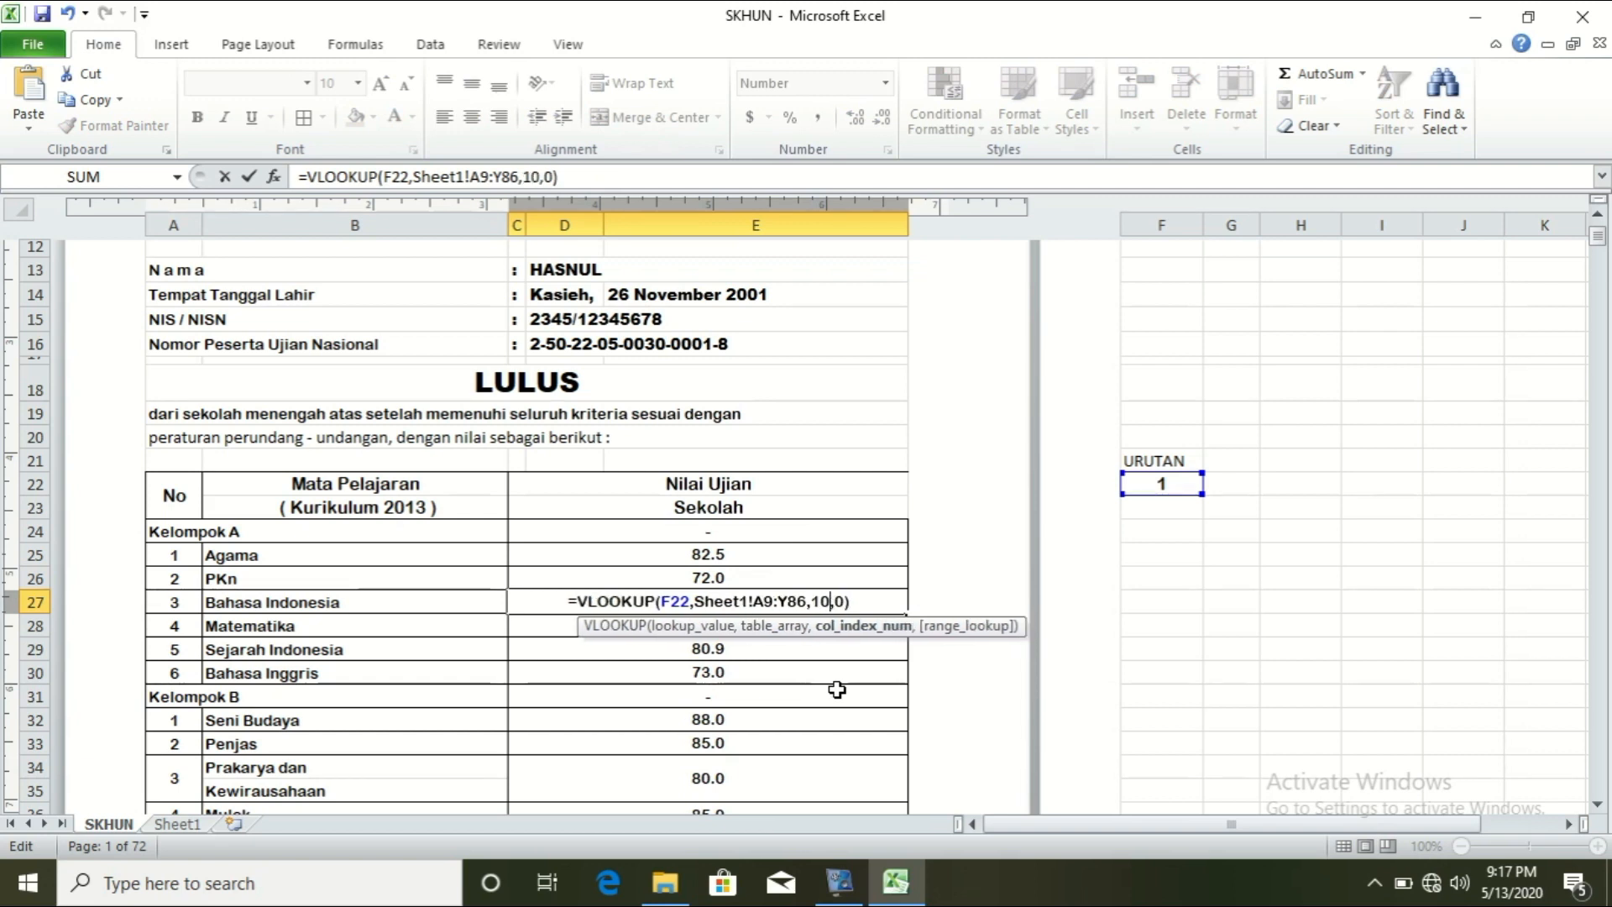
{"action": "key", "text": "BackSpace"}
{"action": "type", "text": "1"}
{"action": "key", "text": "Return"}
{"action": "double_click", "coordinate": [746, 625]}
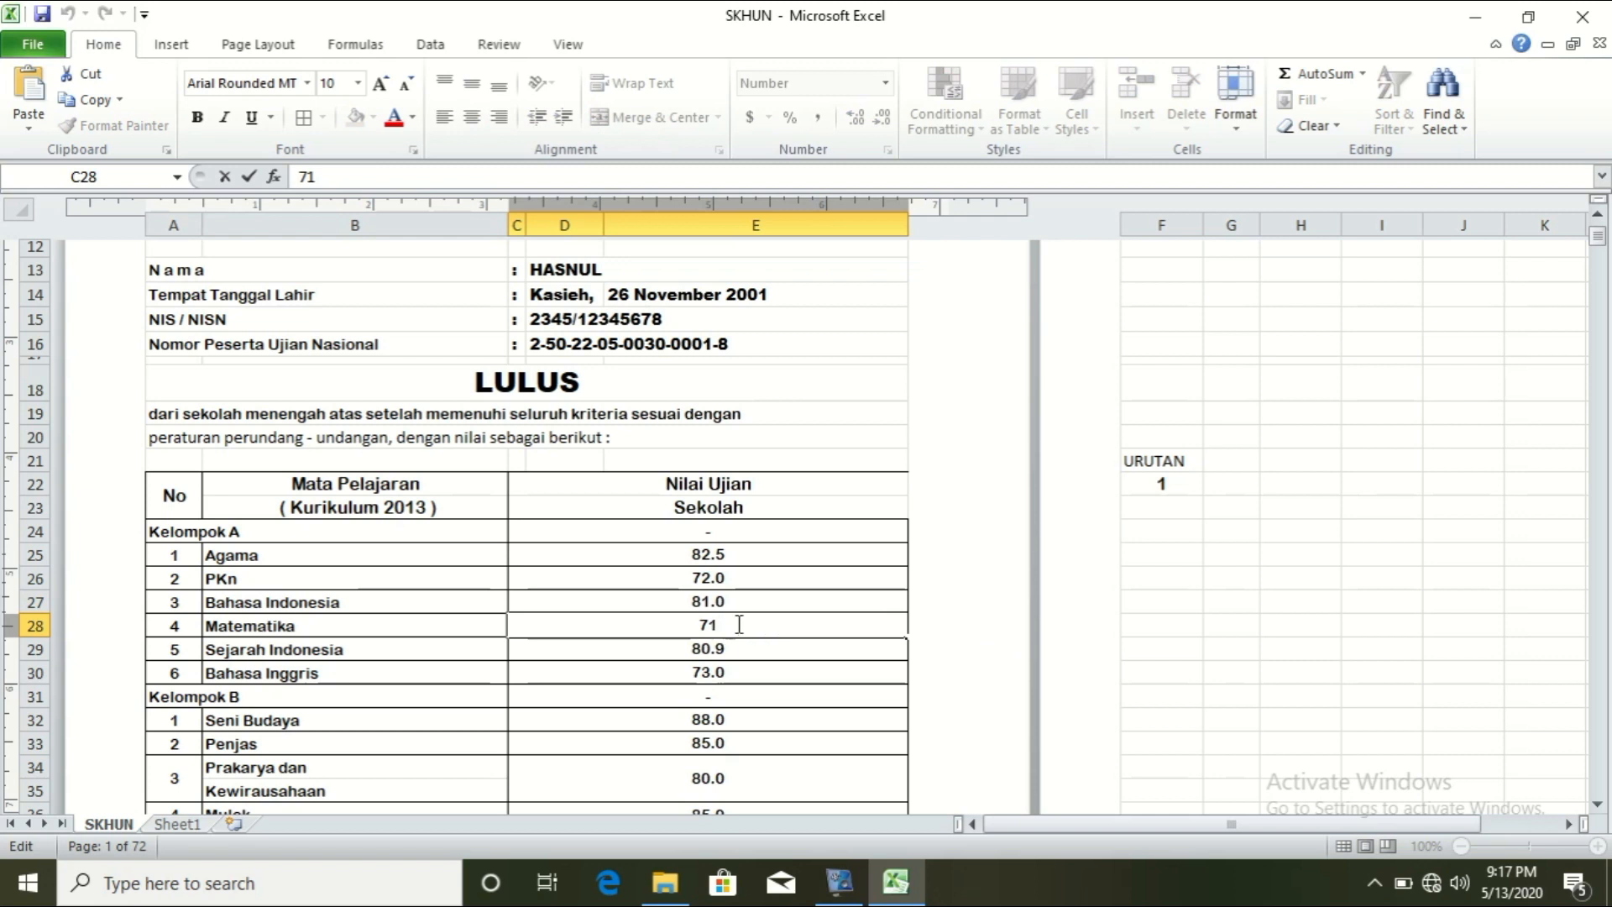
{"action": "key", "text": "BackSpace"}
{"action": "key", "text": "BackSpace"}
{"action": "type", "text": "=VLOOKUP(F22,Sheet1!A9:Y86,9,0)"}
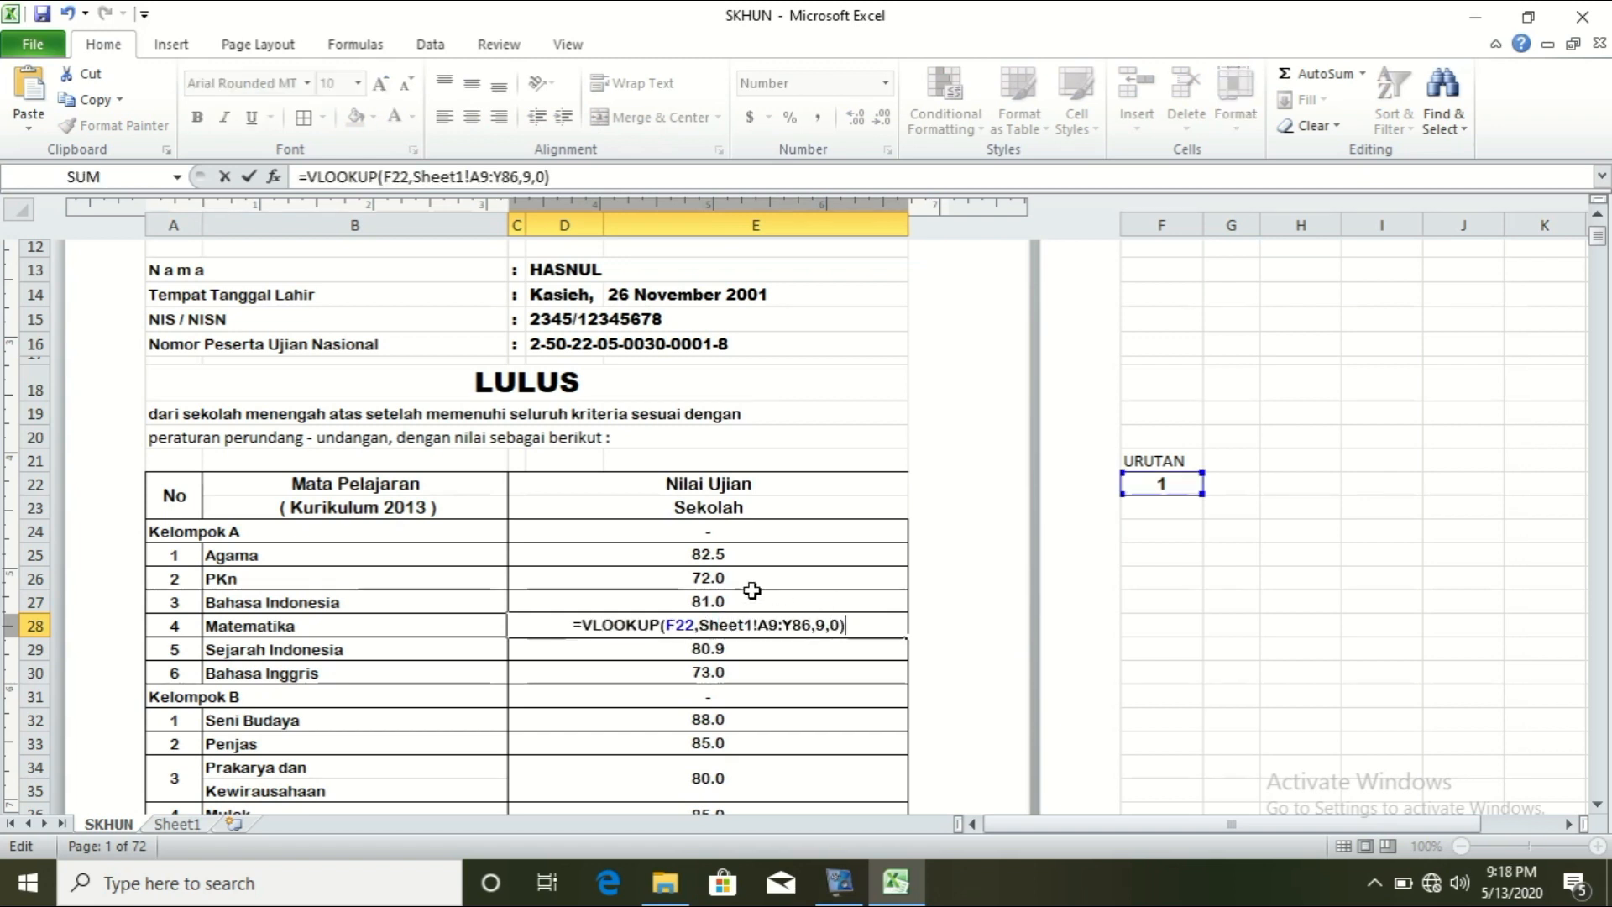
Step: Set the Matematika lookup's column index to 12, showing 68.5
{"action": "left_click", "coordinate": [823, 627]}
{"action": "key", "text": "BackSpace"}
{"action": "type", "text": "12"}
{"action": "key", "text": "Return"}
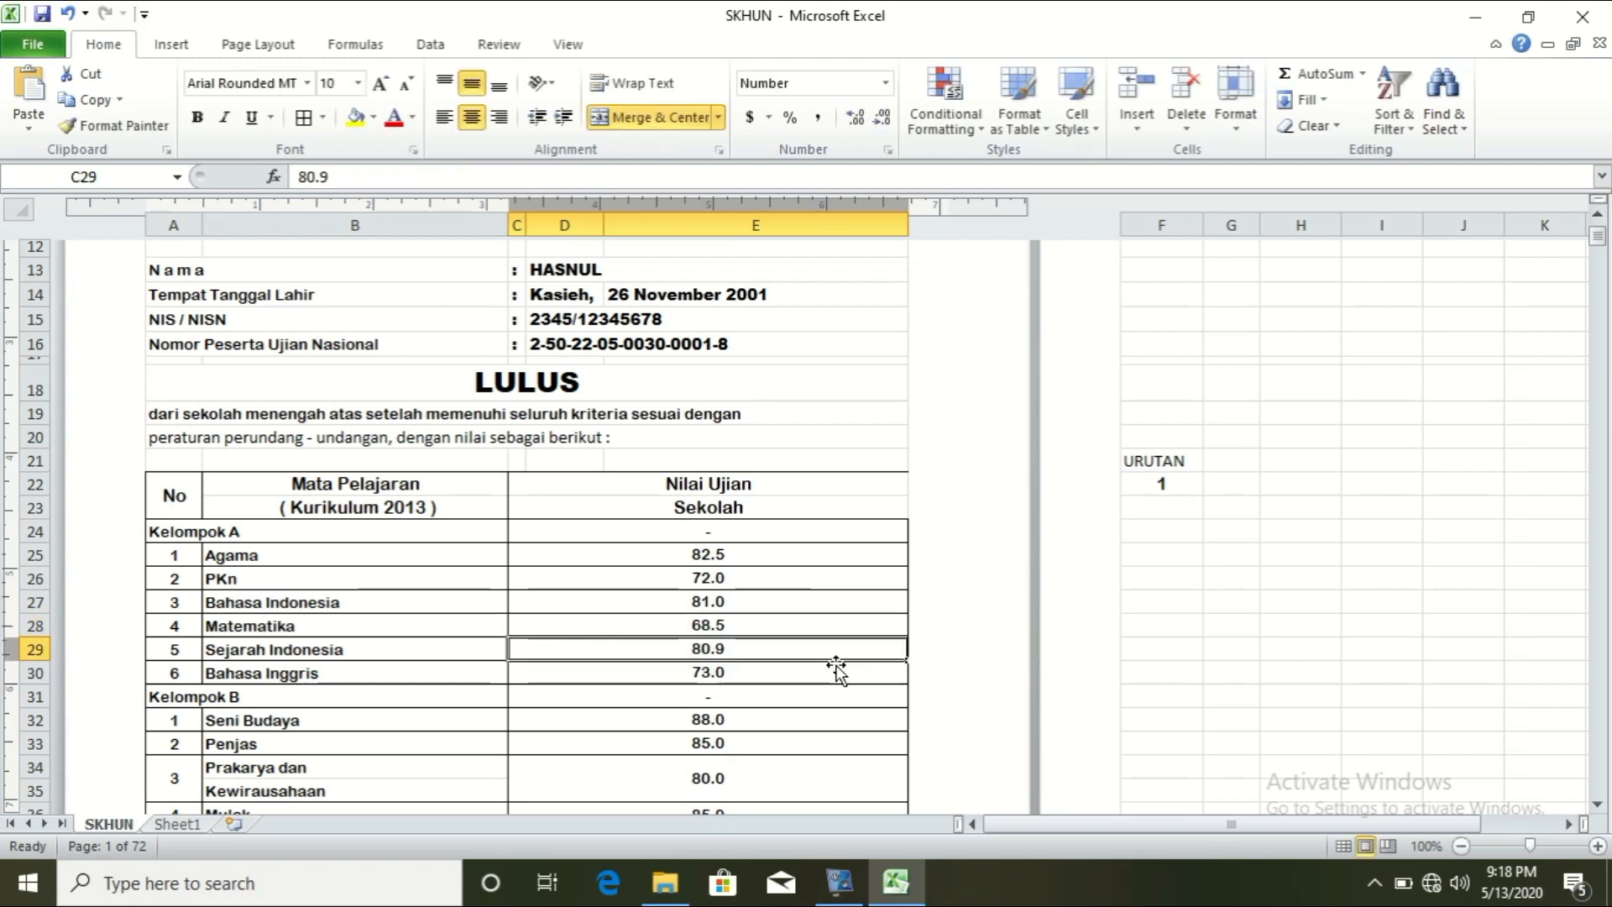
{"action": "key", "text": "Up"}
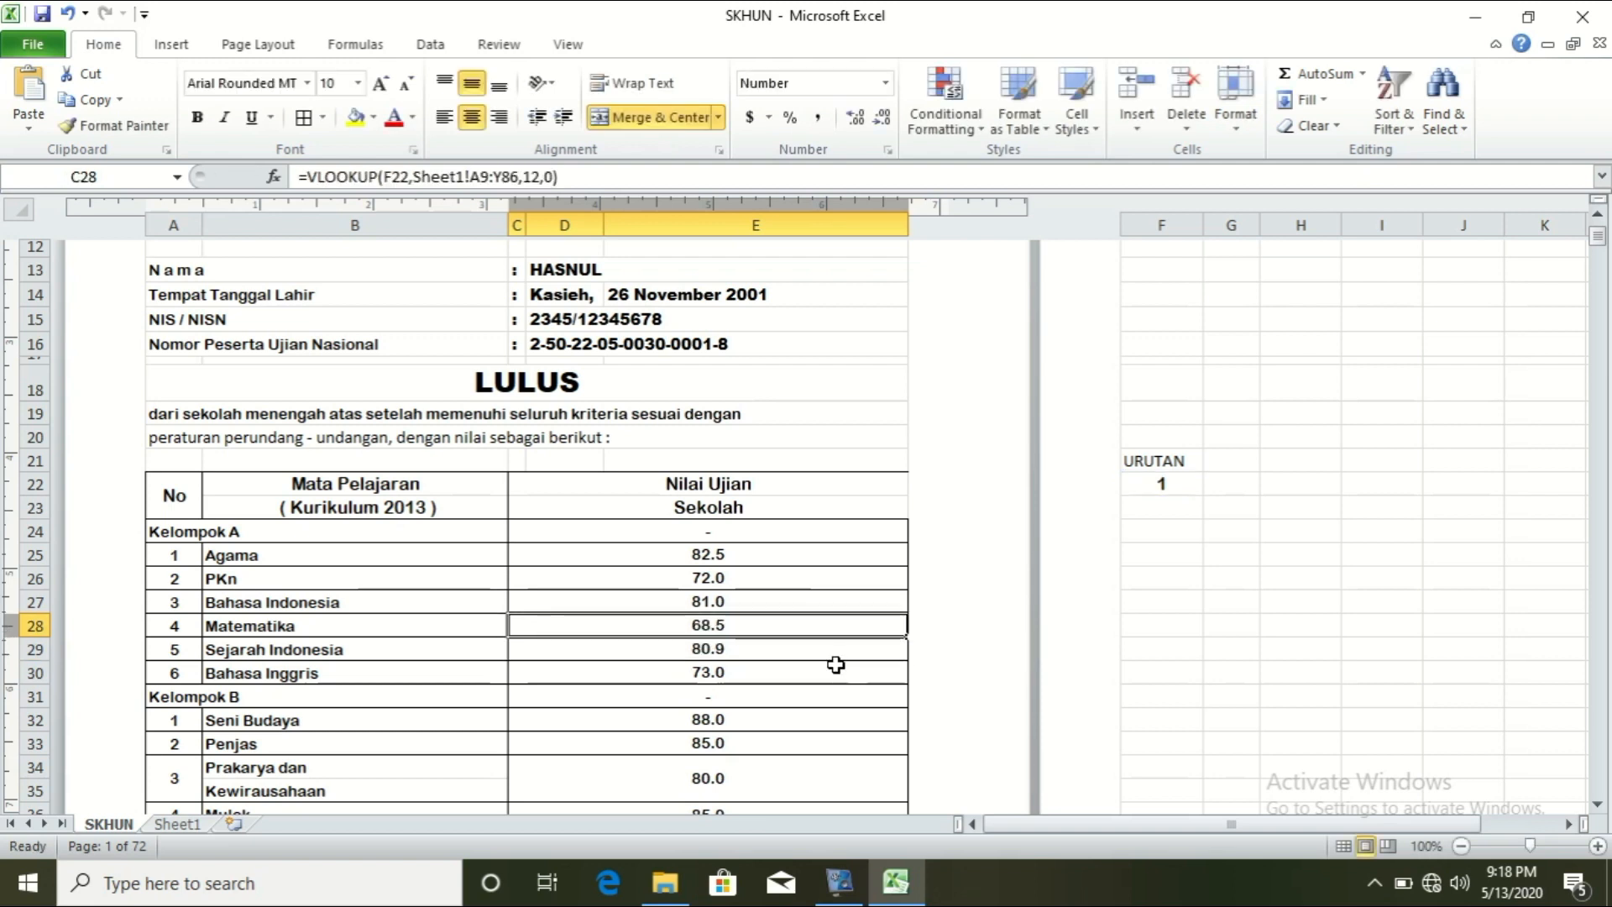
{"action": "key", "text": "Up"}
{"action": "key", "text": "Up"}
{"action": "key", "text": "Up"}
{"action": "key", "text": "Up"}
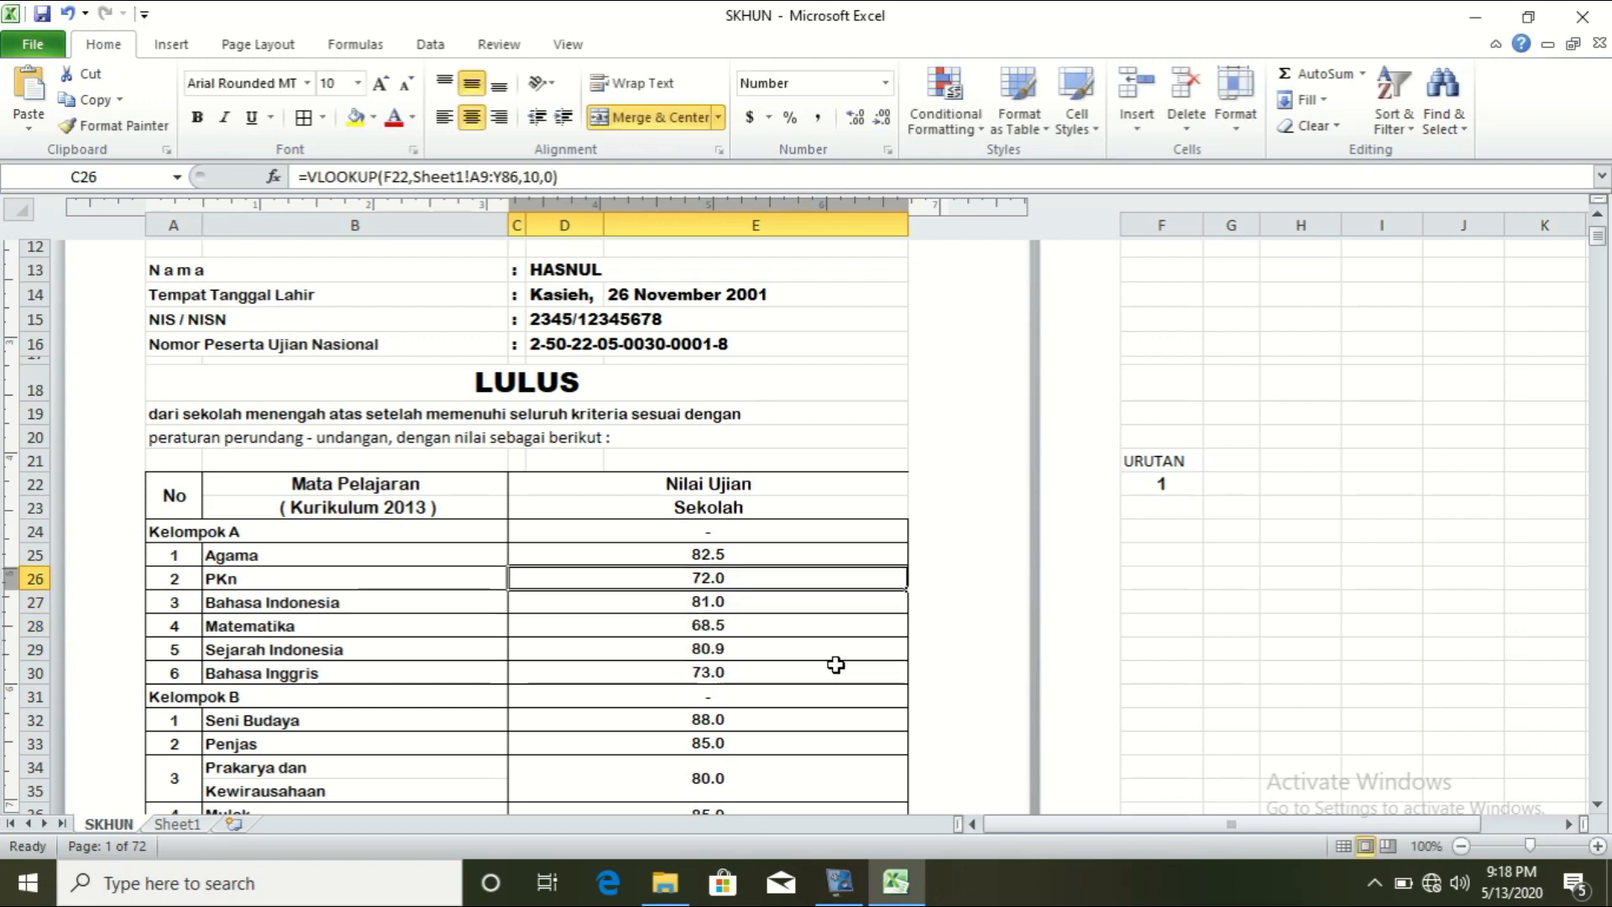
{"action": "key", "text": "Down"}
{"action": "key", "text": "Down"}
{"action": "key", "text": "Down"}
{"action": "key", "text": "Down"}
{"action": "key", "text": "Down"}
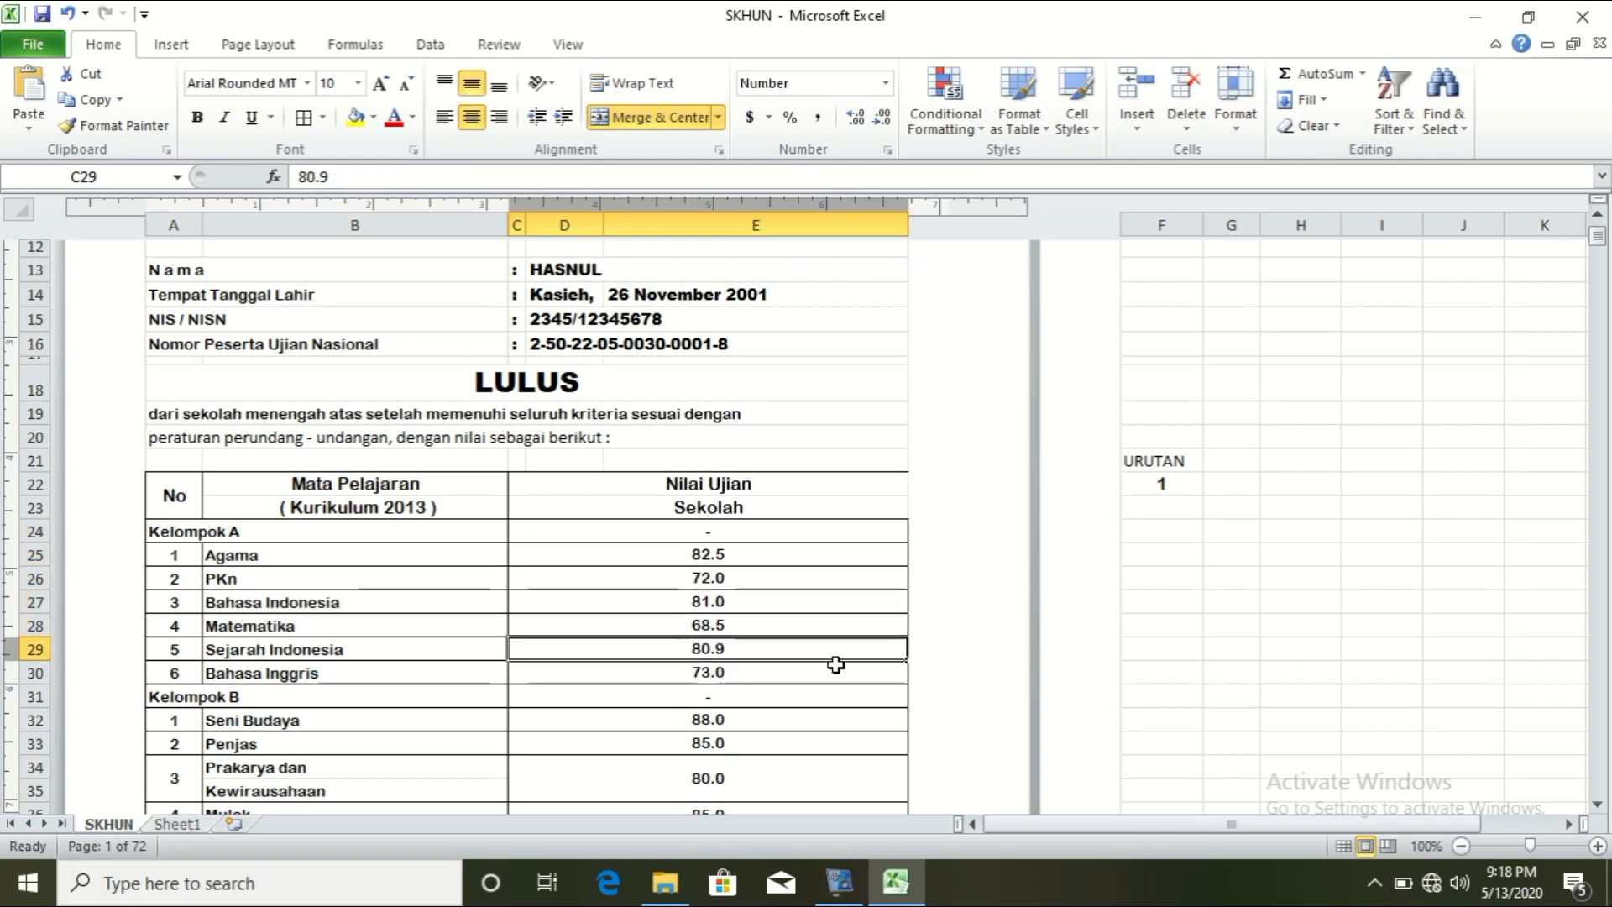
Step: Replace Sejarah Indonesia's typed 80.9 with a lookup using column index 13
{"action": "double_click", "coordinate": [802, 655]}
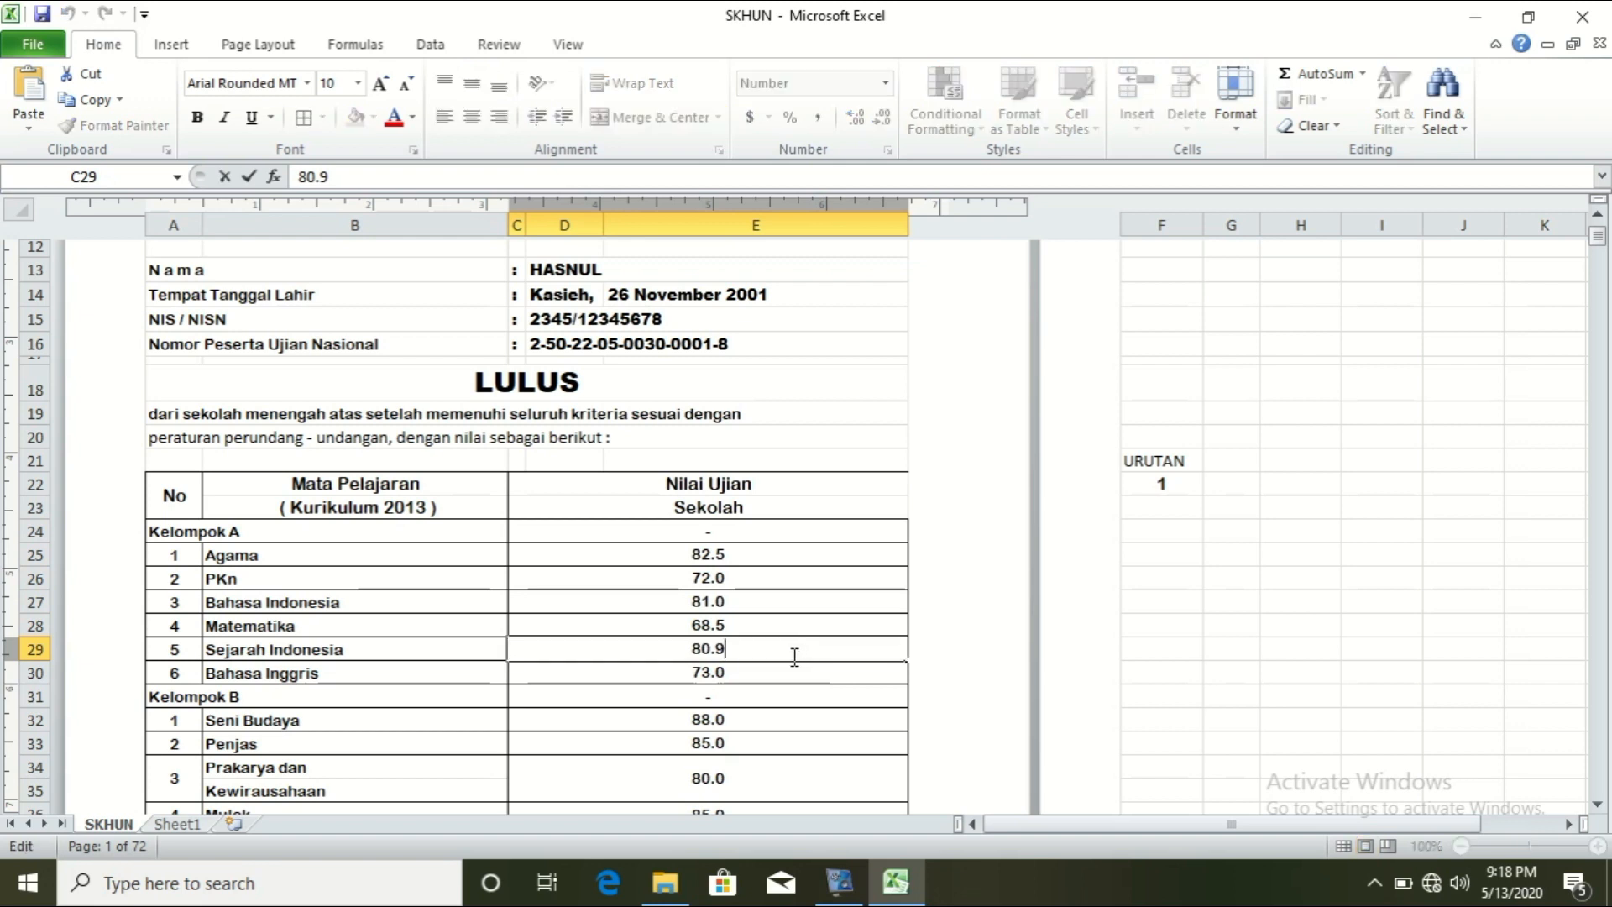
{"action": "left_click_drag", "start_coordinate": [789, 660], "coordinate": [663, 660]}
{"action": "type", "text": "=VLOOKUP(F22,Sheet1!A9:Y86,9,0)"}
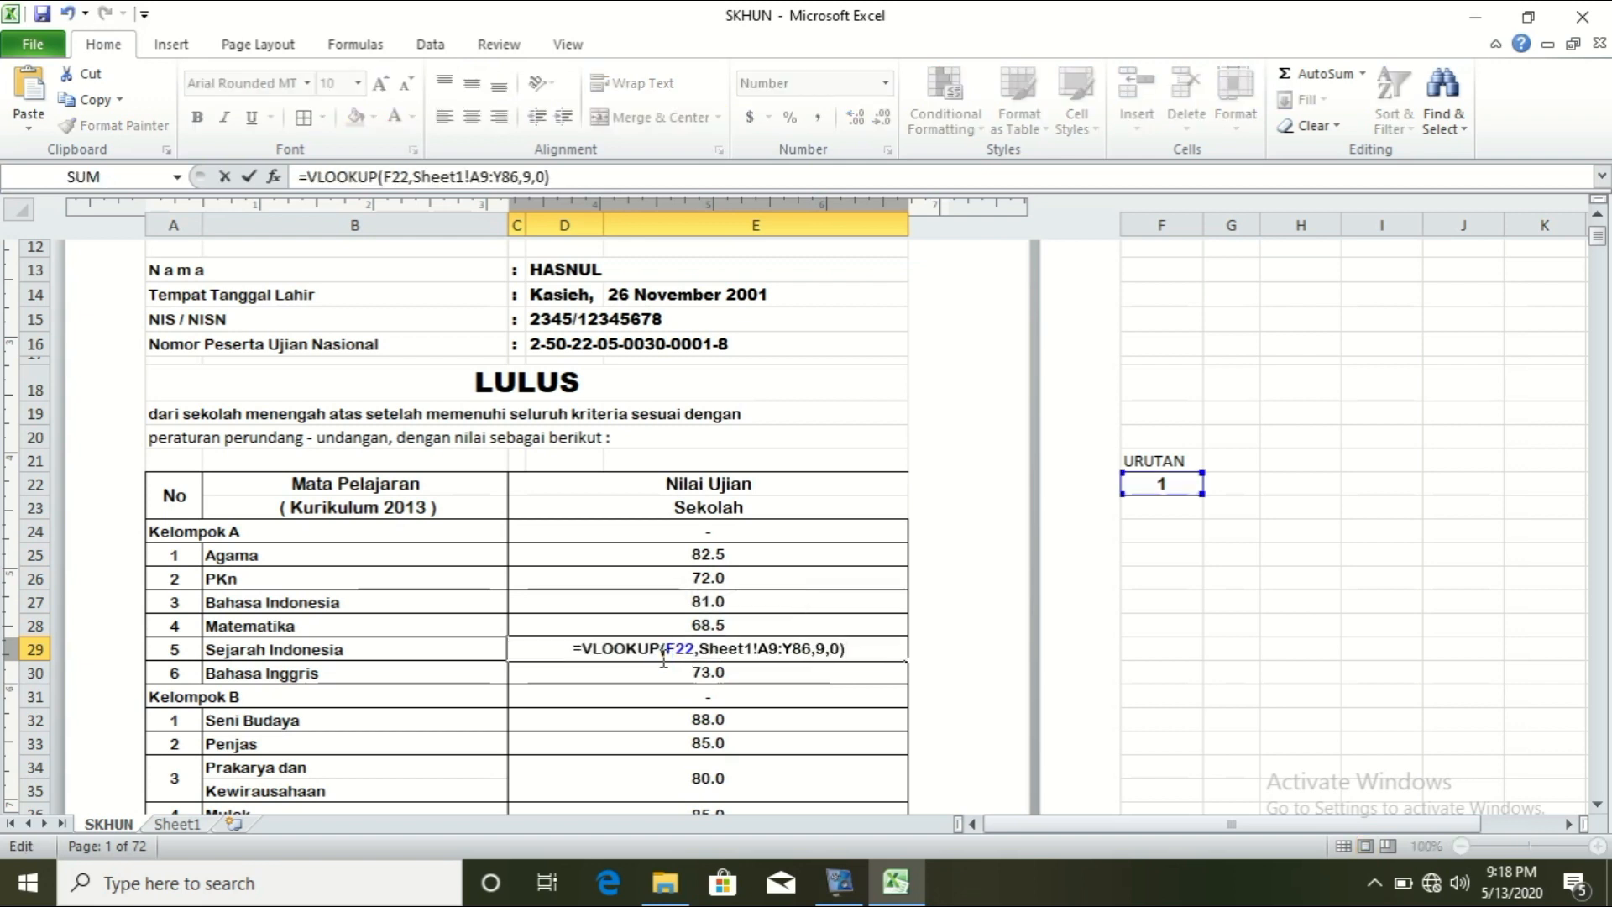
{"action": "left_click", "coordinate": [827, 651]}
{"action": "key", "text": "BackSpace"}
{"action": "type", "text": "13"}
{"action": "key", "text": "Return"}
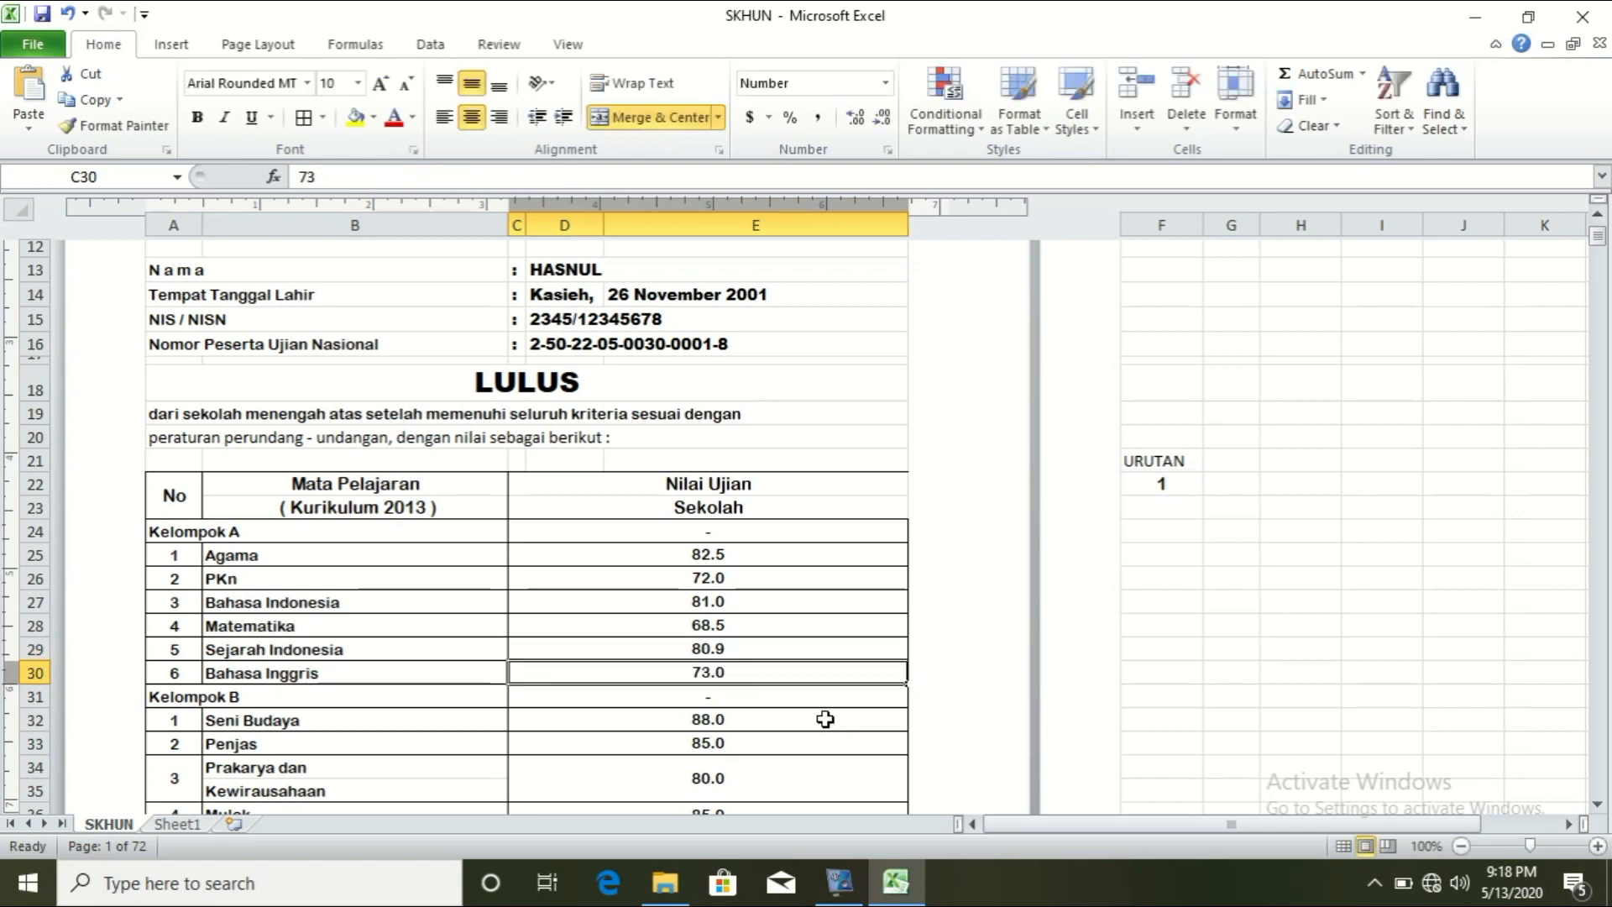
Step: Replace Bahasa Inggris's typed 73 with a lookup using column index 14, showing 81.9
{"action": "double_click", "coordinate": [745, 673]}
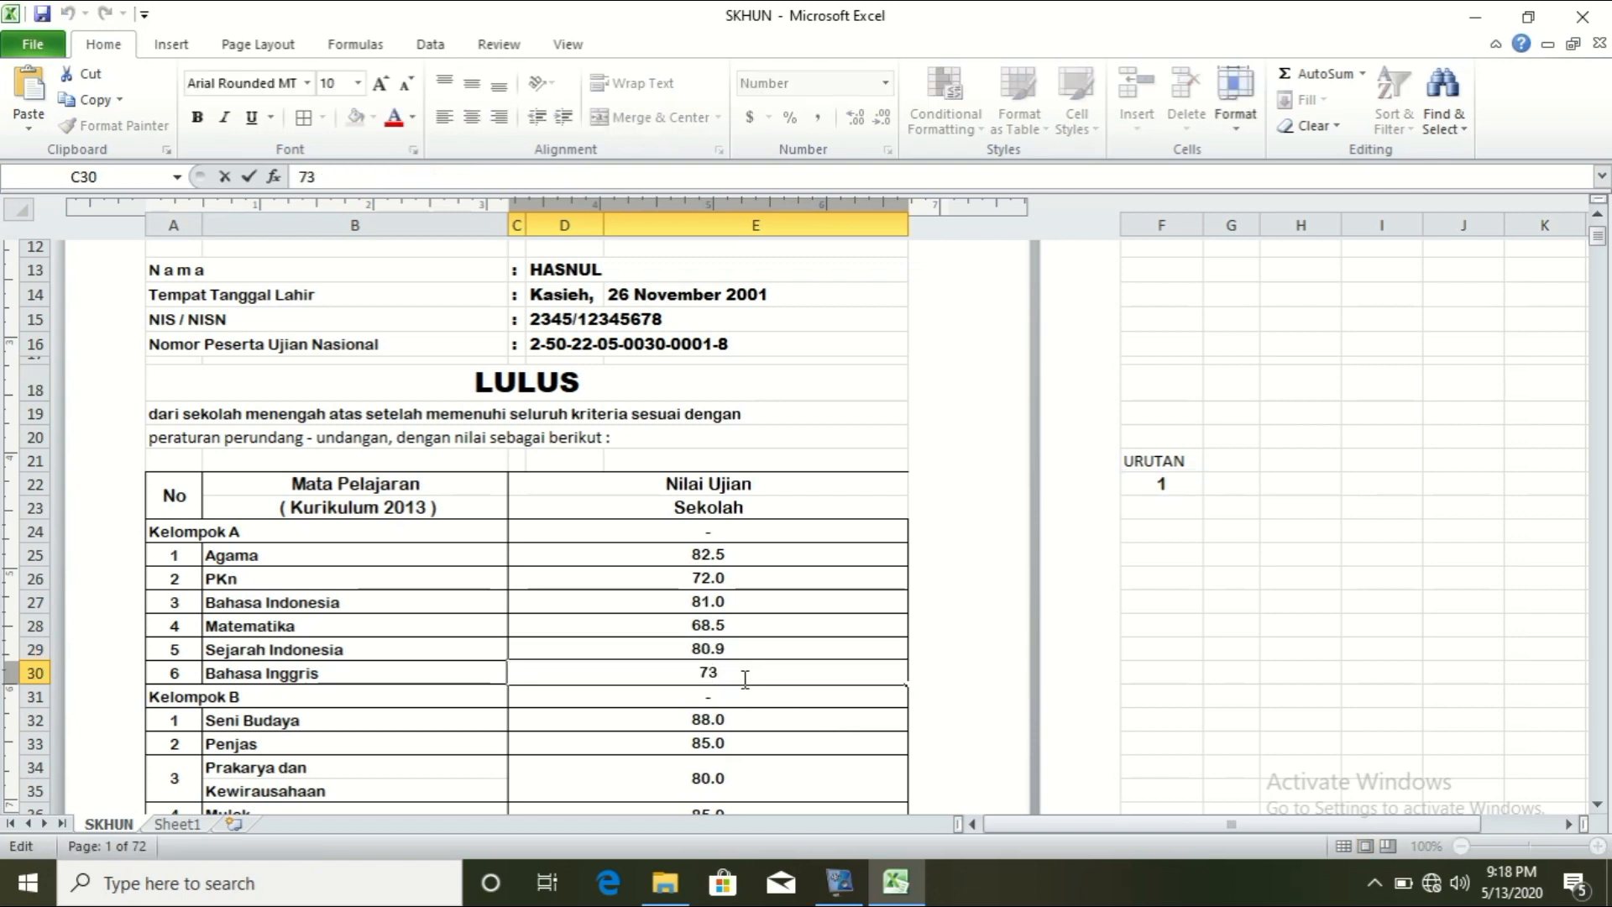
{"action": "left_click_drag", "start_coordinate": [744, 679], "coordinate": [672, 673]}
{"action": "type", "text": "=VLOOKUP(F22,Sheet1!A9:Y86,9,0)"}
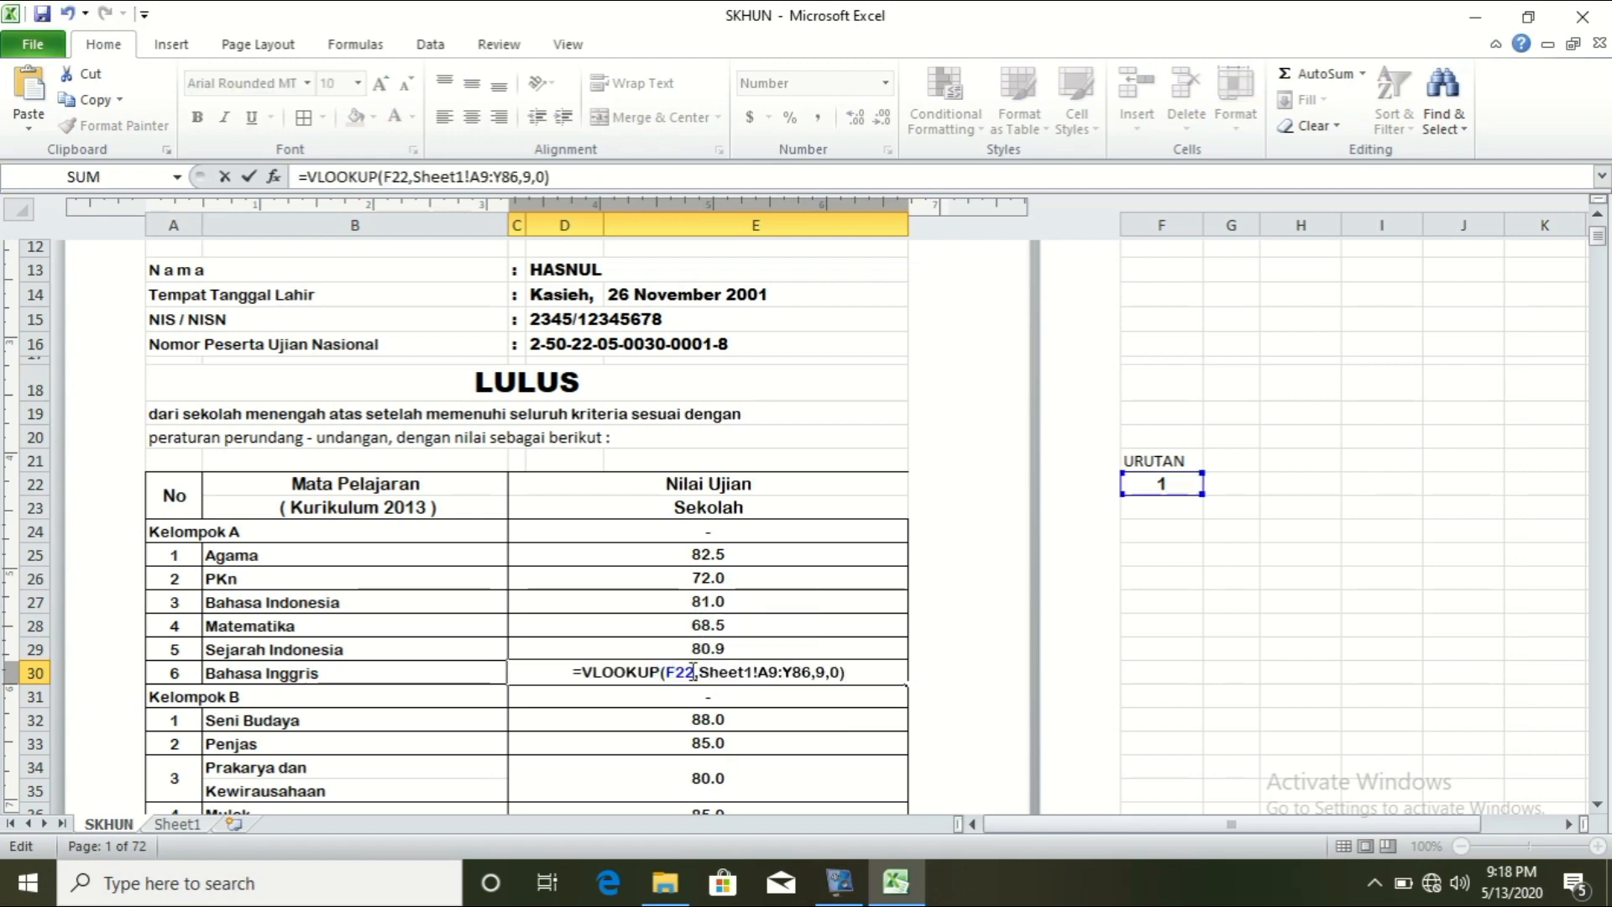
{"action": "left_click", "coordinate": [822, 672]}
{"action": "key", "text": "BackSpace"}
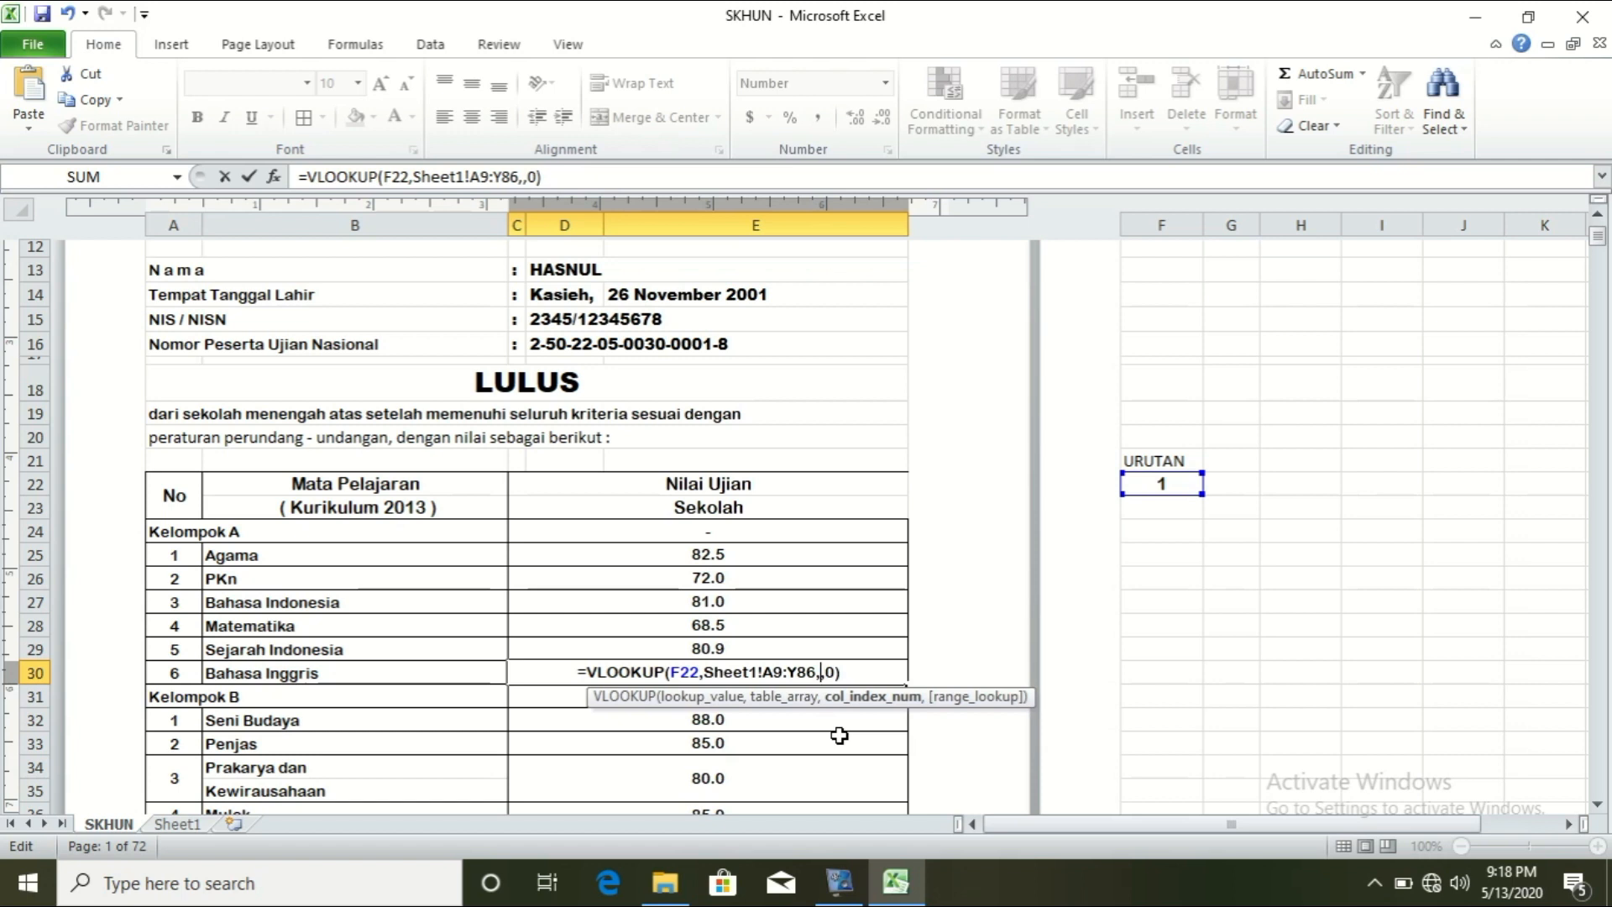
{"action": "type", "text": "14"}
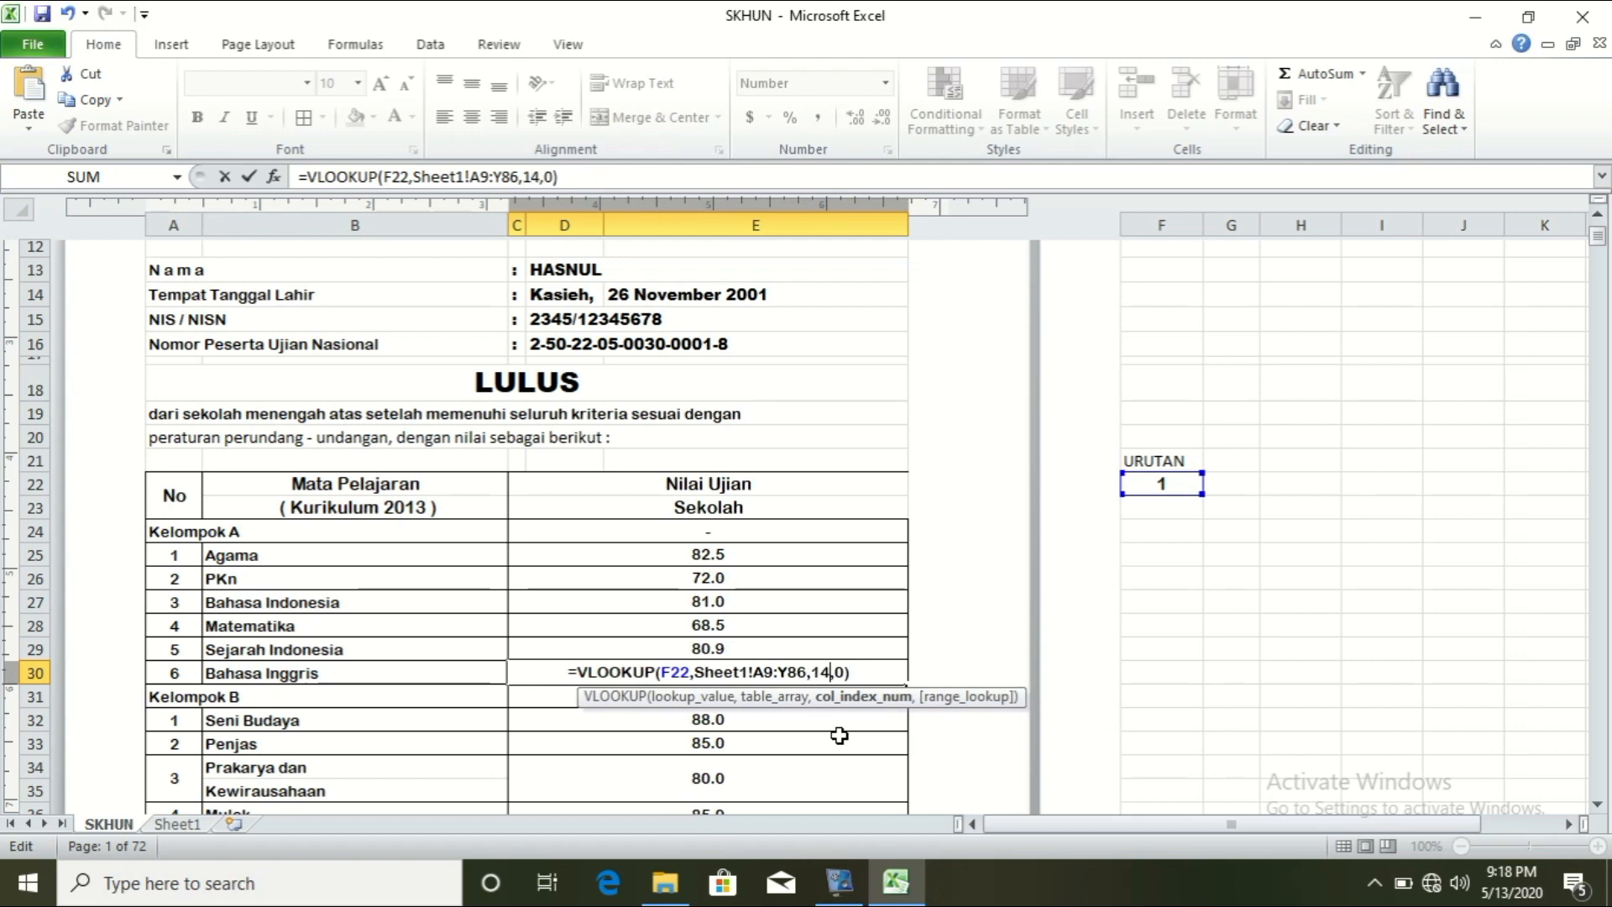
{"action": "key", "text": "Return"}
{"action": "key", "text": "Up"}
{"action": "key", "text": "Up"}
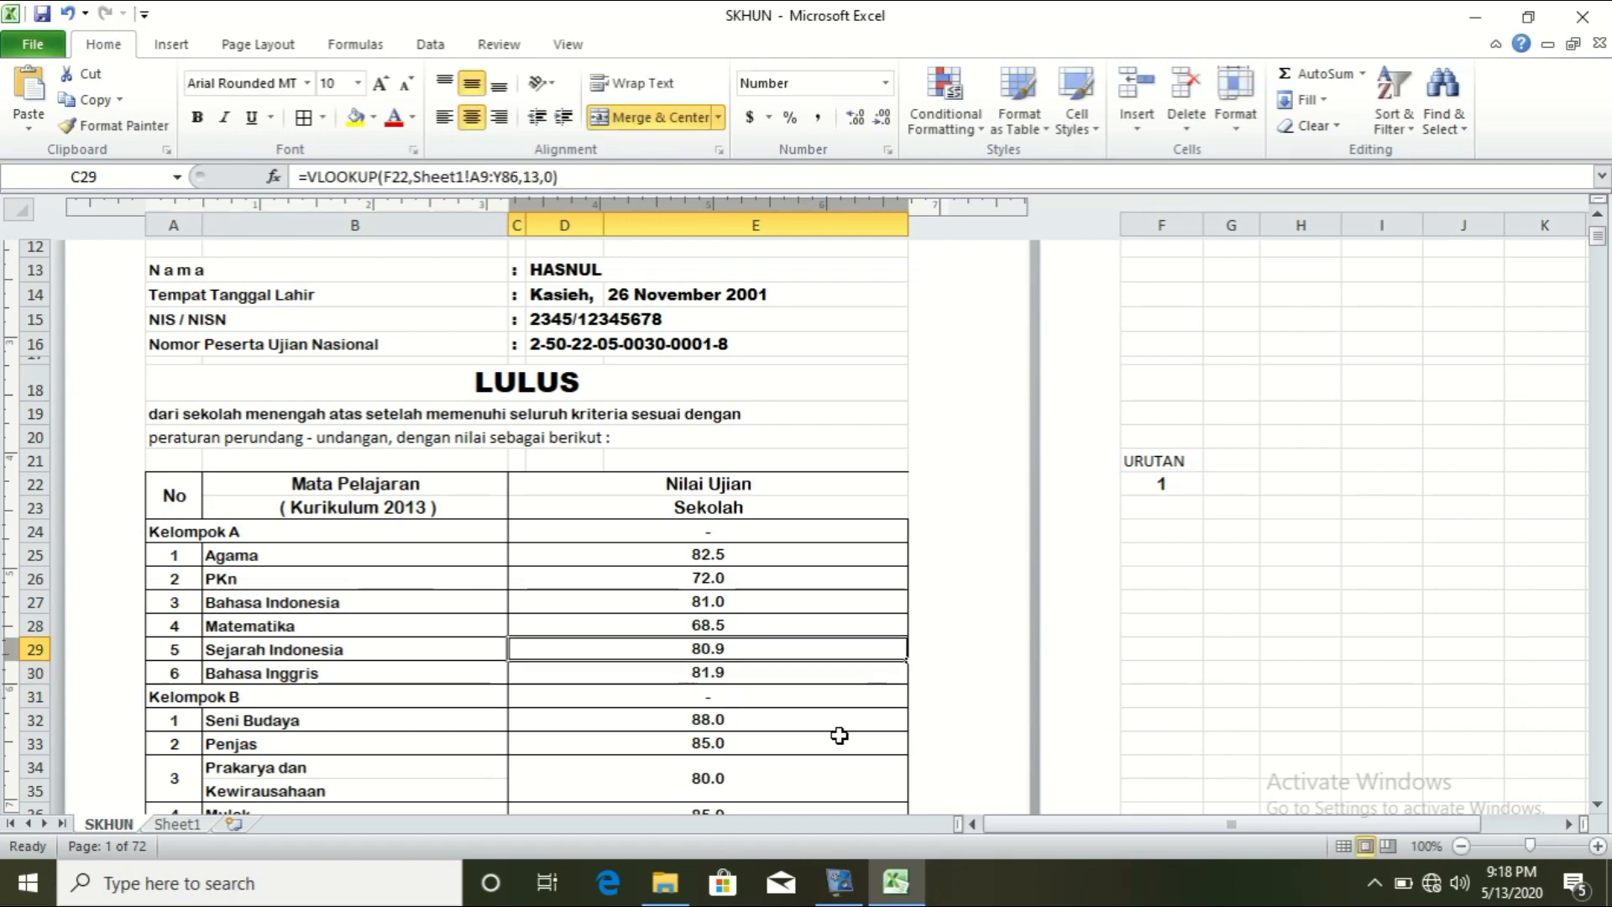
{"action": "double_click", "coordinate": [663, 720]}
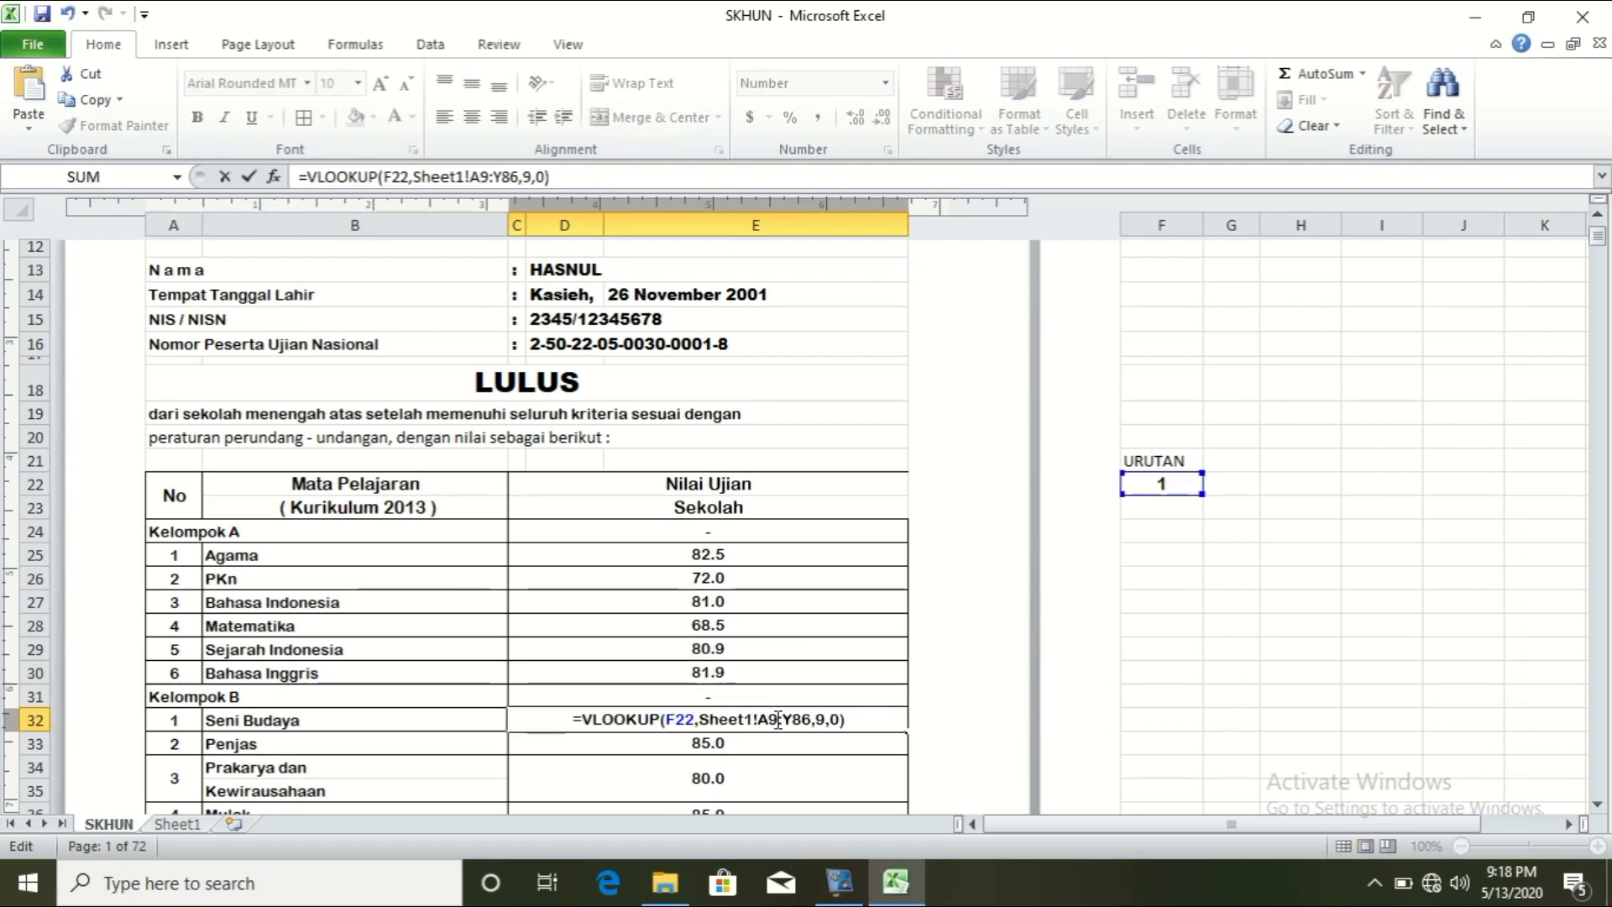
Step: Change the Seni Budaya grade lookup's column index to 15
{"action": "left_click", "coordinate": [820, 721]}
{"action": "key", "text": "Delete"}
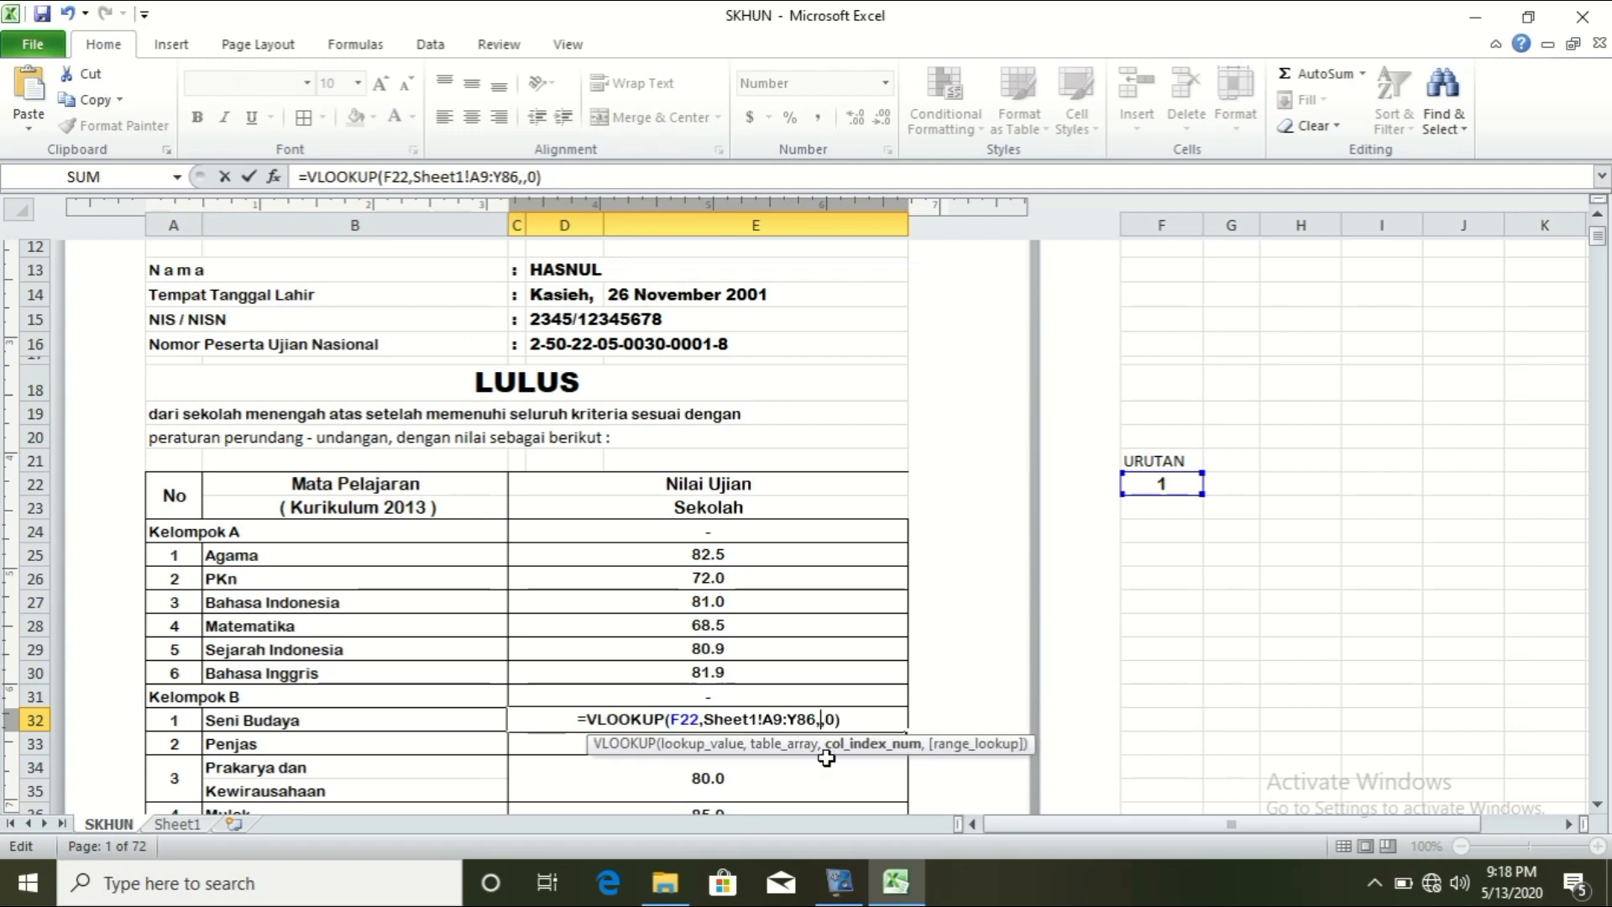
{"action": "type", "text": "15"}
{"action": "key", "text": "Return"}
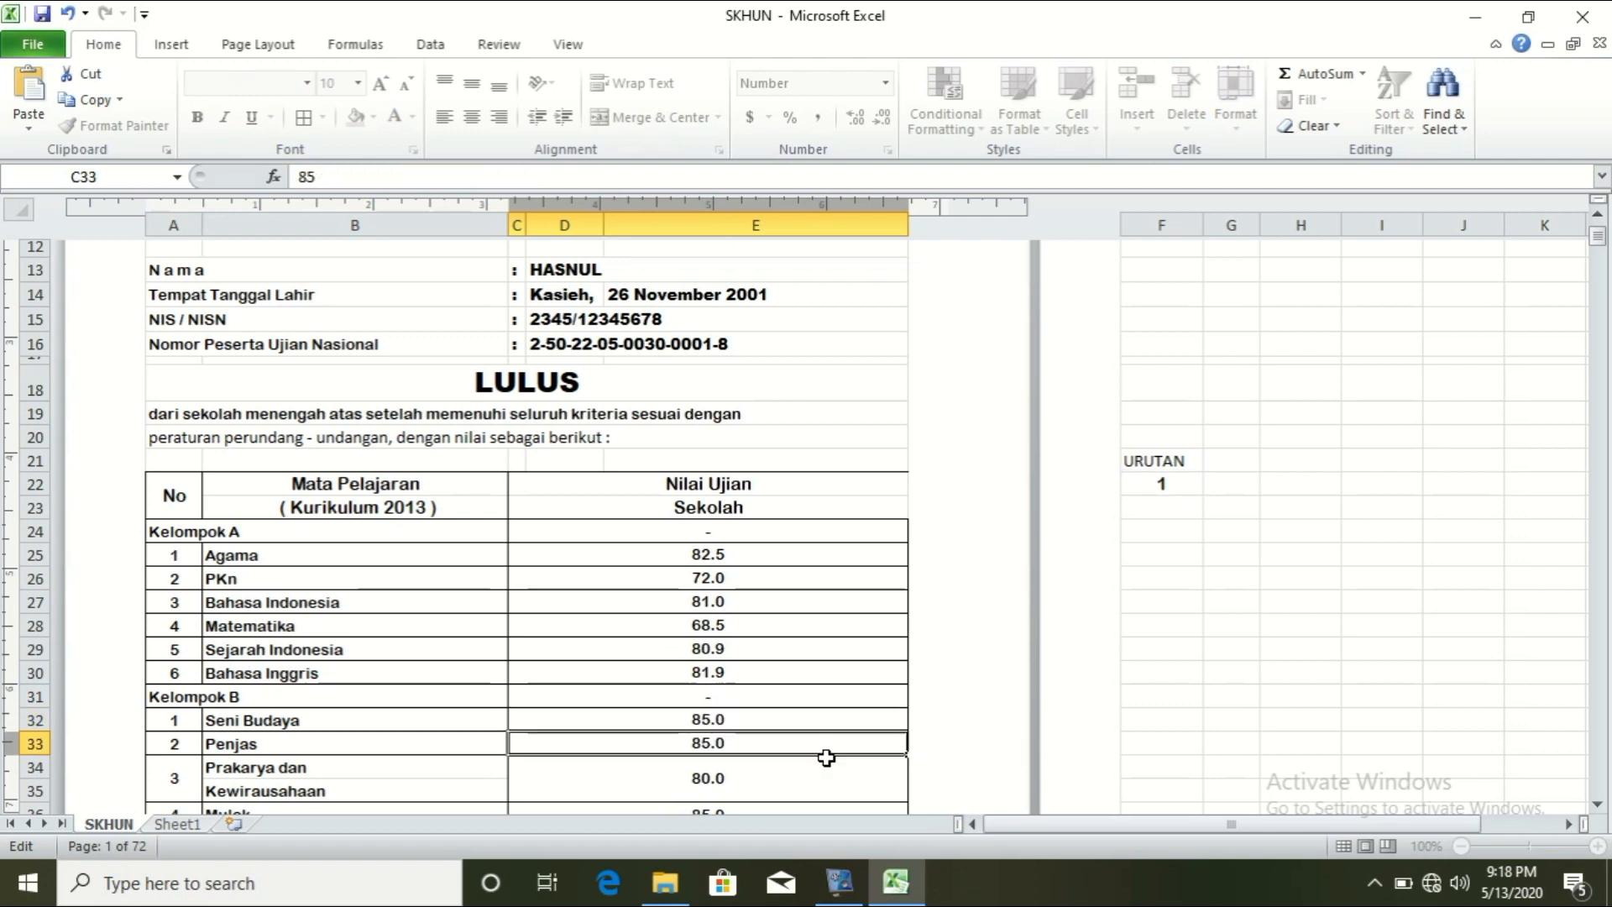
Step: Replace the Penjas grade in C33 with the VLOOKUP formula using column index 16
{"action": "double_click", "coordinate": [756, 741]}
{"action": "key", "text": "shift+Home"}
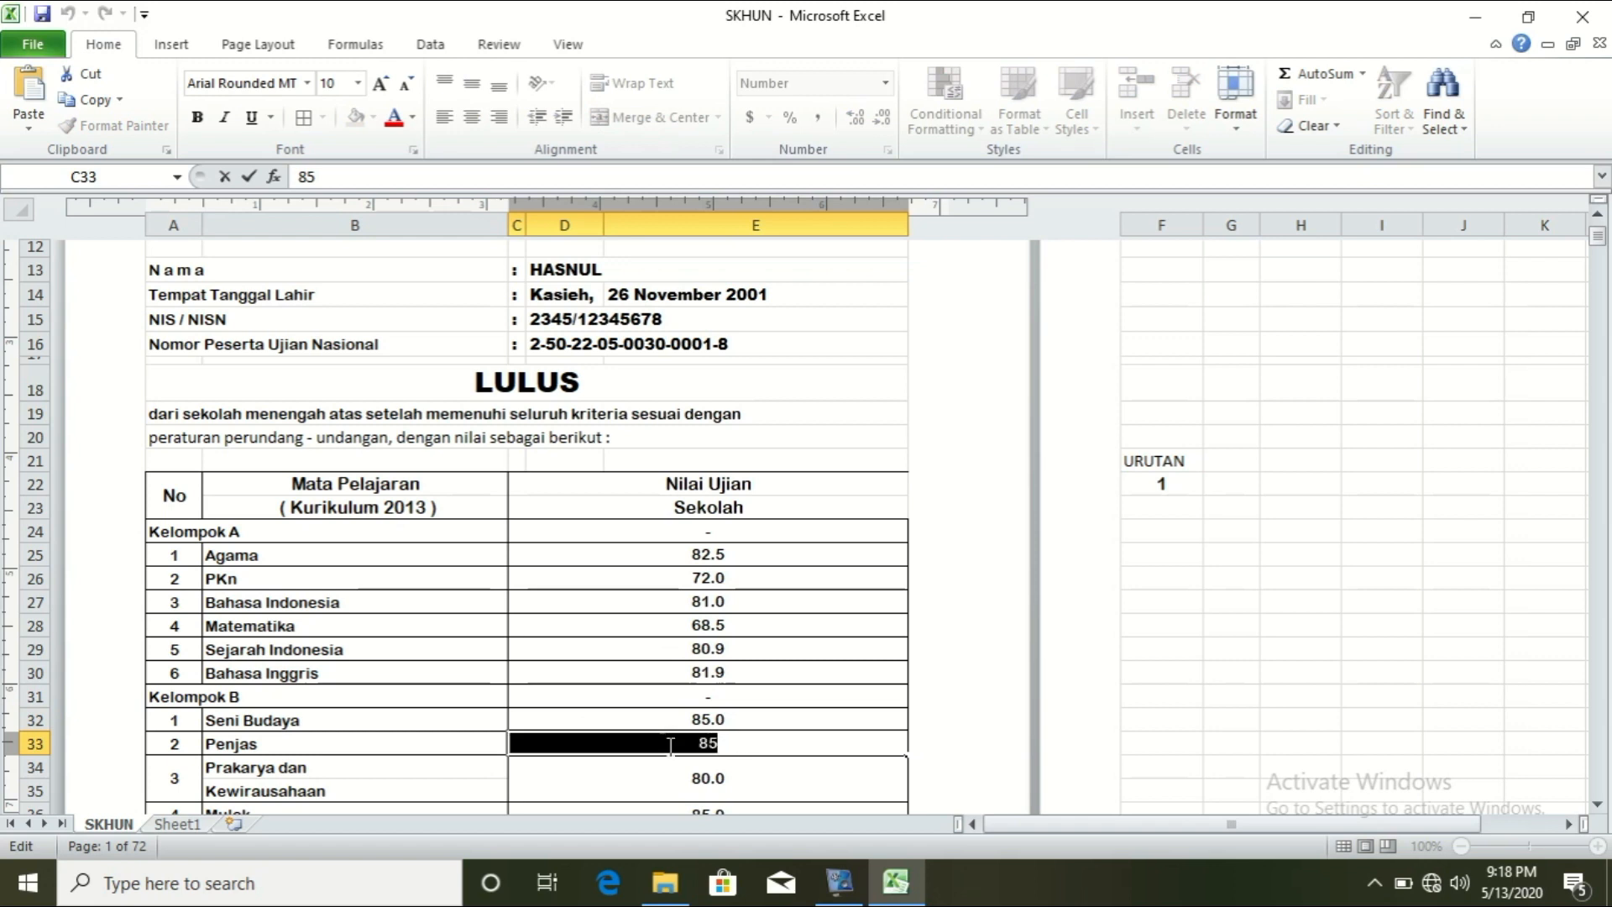
{"action": "type", "text": "=VLOOKUP(F22,Sheet1!A9:Y86,9,0)"}
{"action": "left_click", "coordinate": [819, 744]}
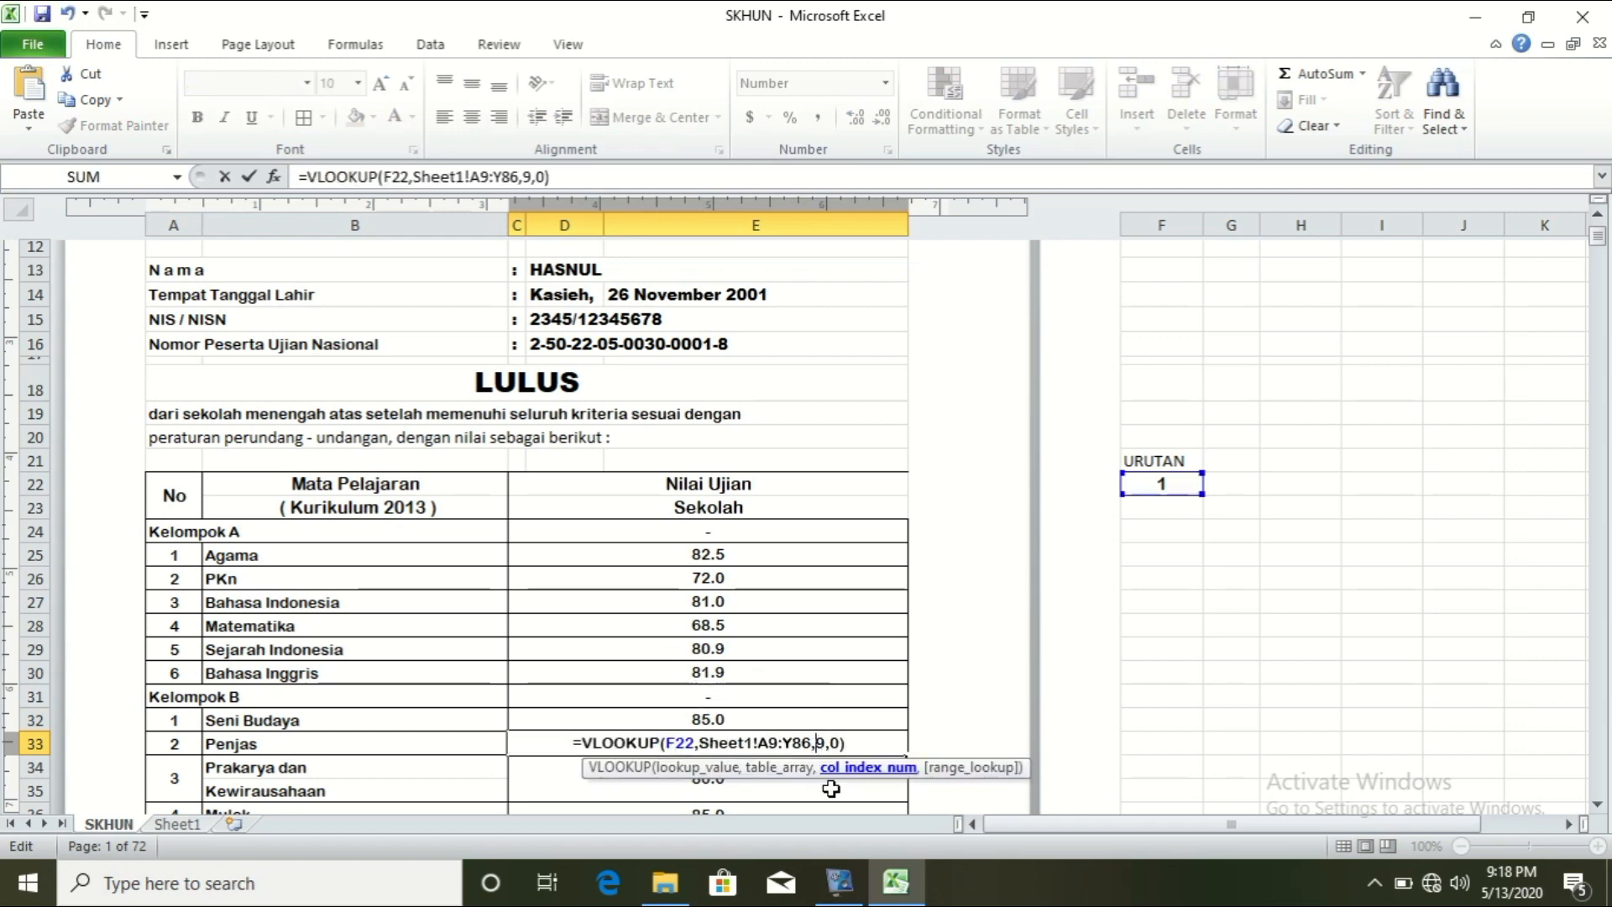
{"action": "key", "text": "BackSpace"}
{"action": "type", "text": "16"}
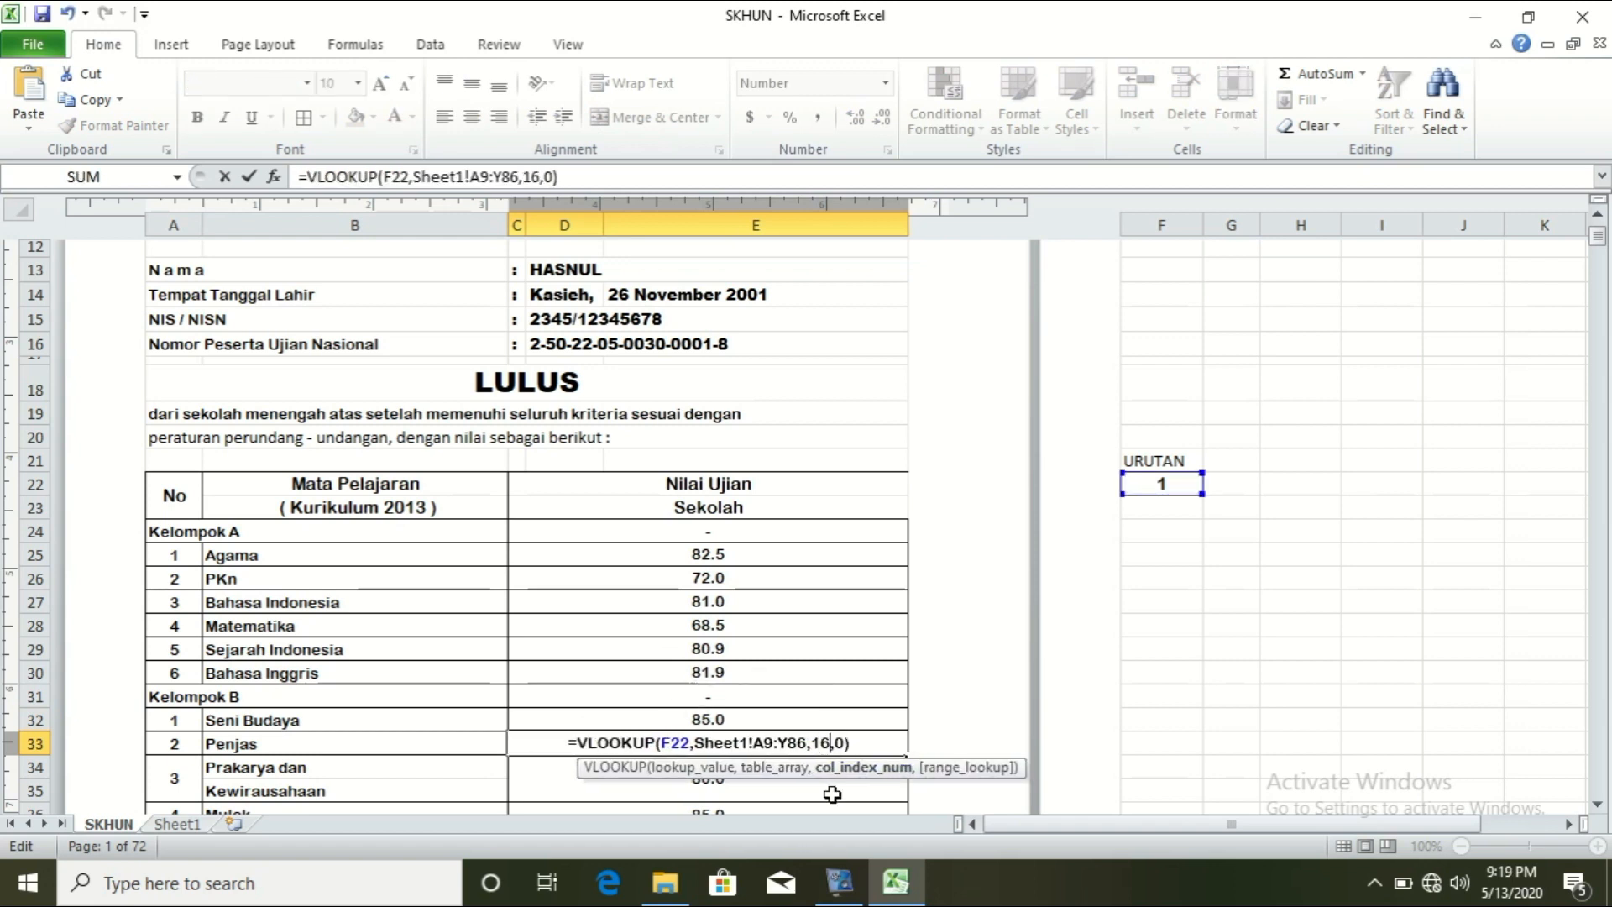
{"action": "key", "text": "Return"}
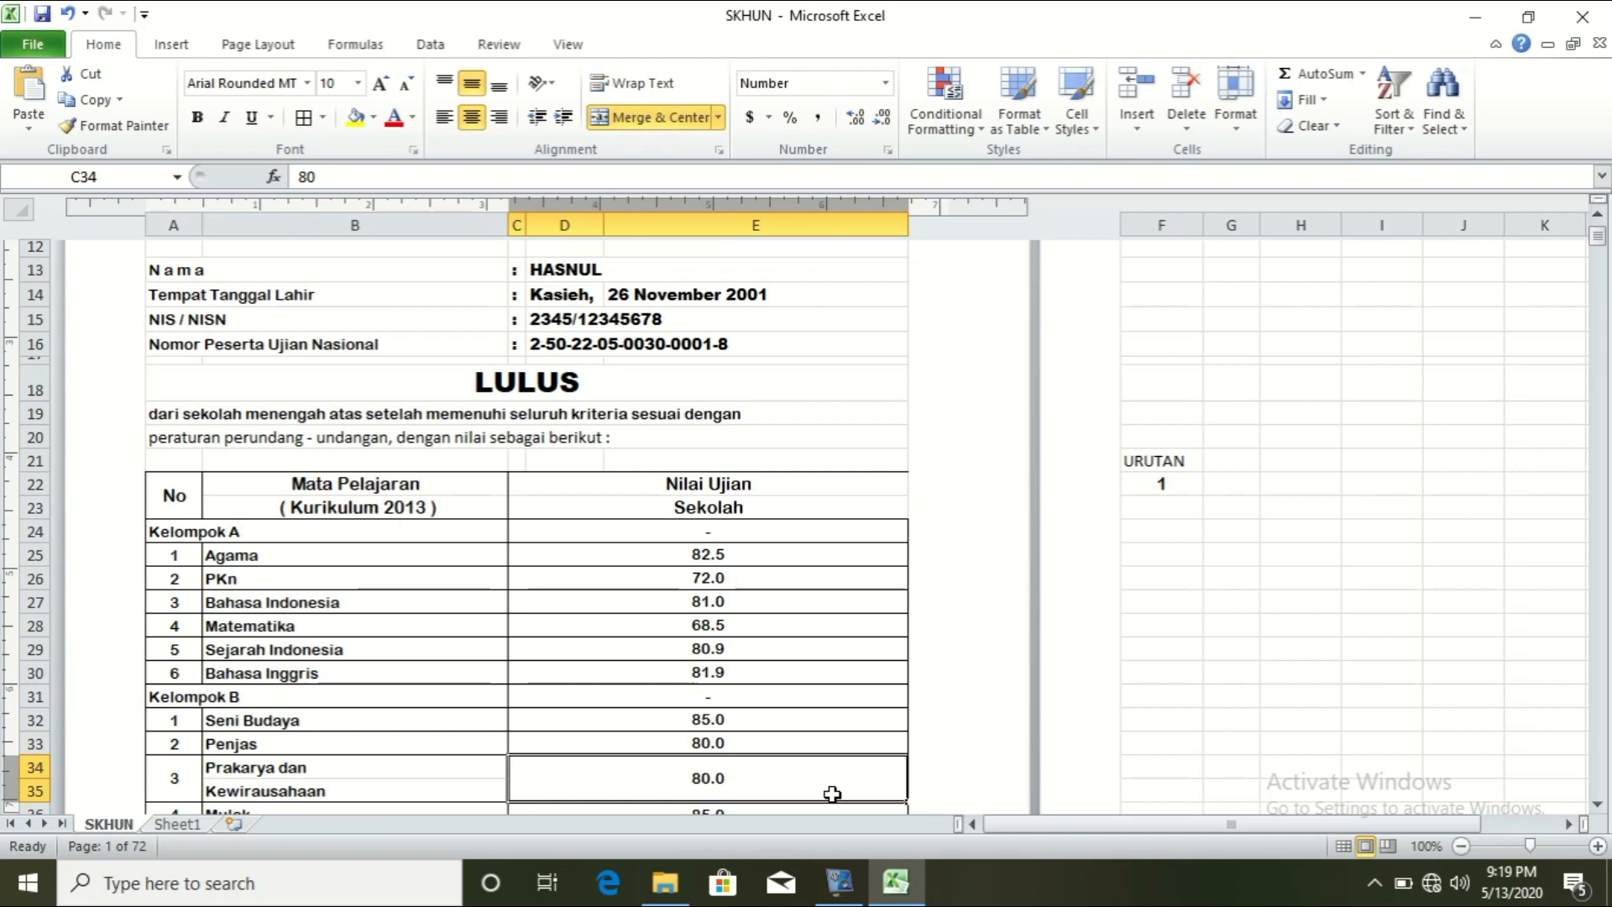
Step: Replace the Prakarya grade in C34 with the VLOOKUP formula using column index 17
{"action": "double_click", "coordinate": [759, 783]}
{"action": "key", "text": "shift+Home"}
{"action": "type", "text": "=VLOOKUP(F22,Sheet1!A9:Y86,9,0)"}
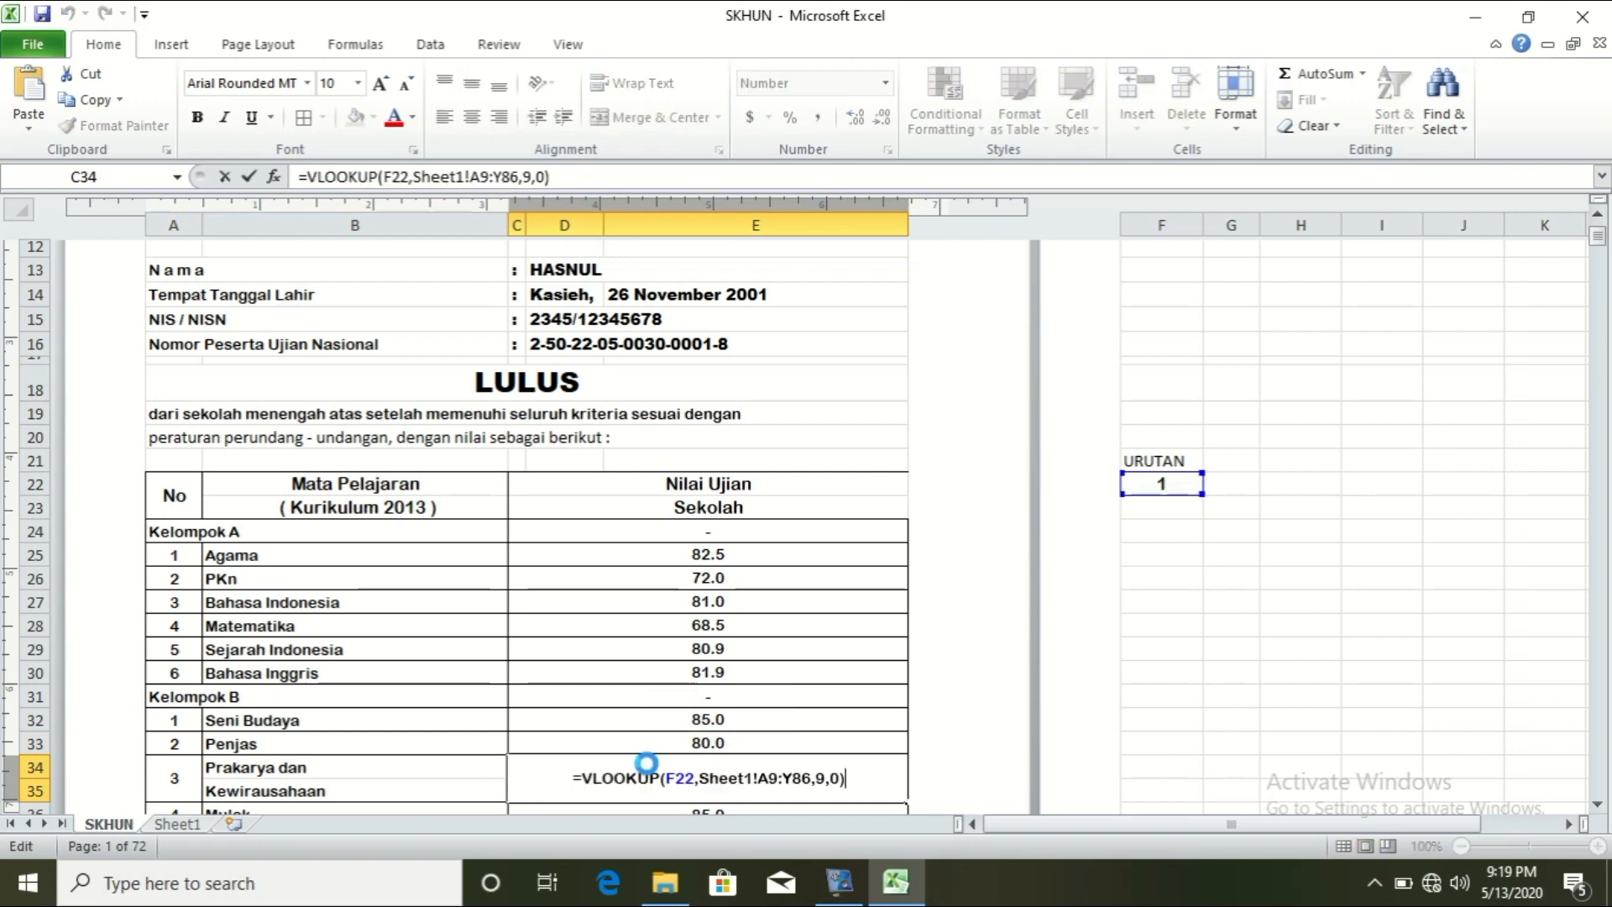
{"action": "left_click", "coordinate": [817, 779]}
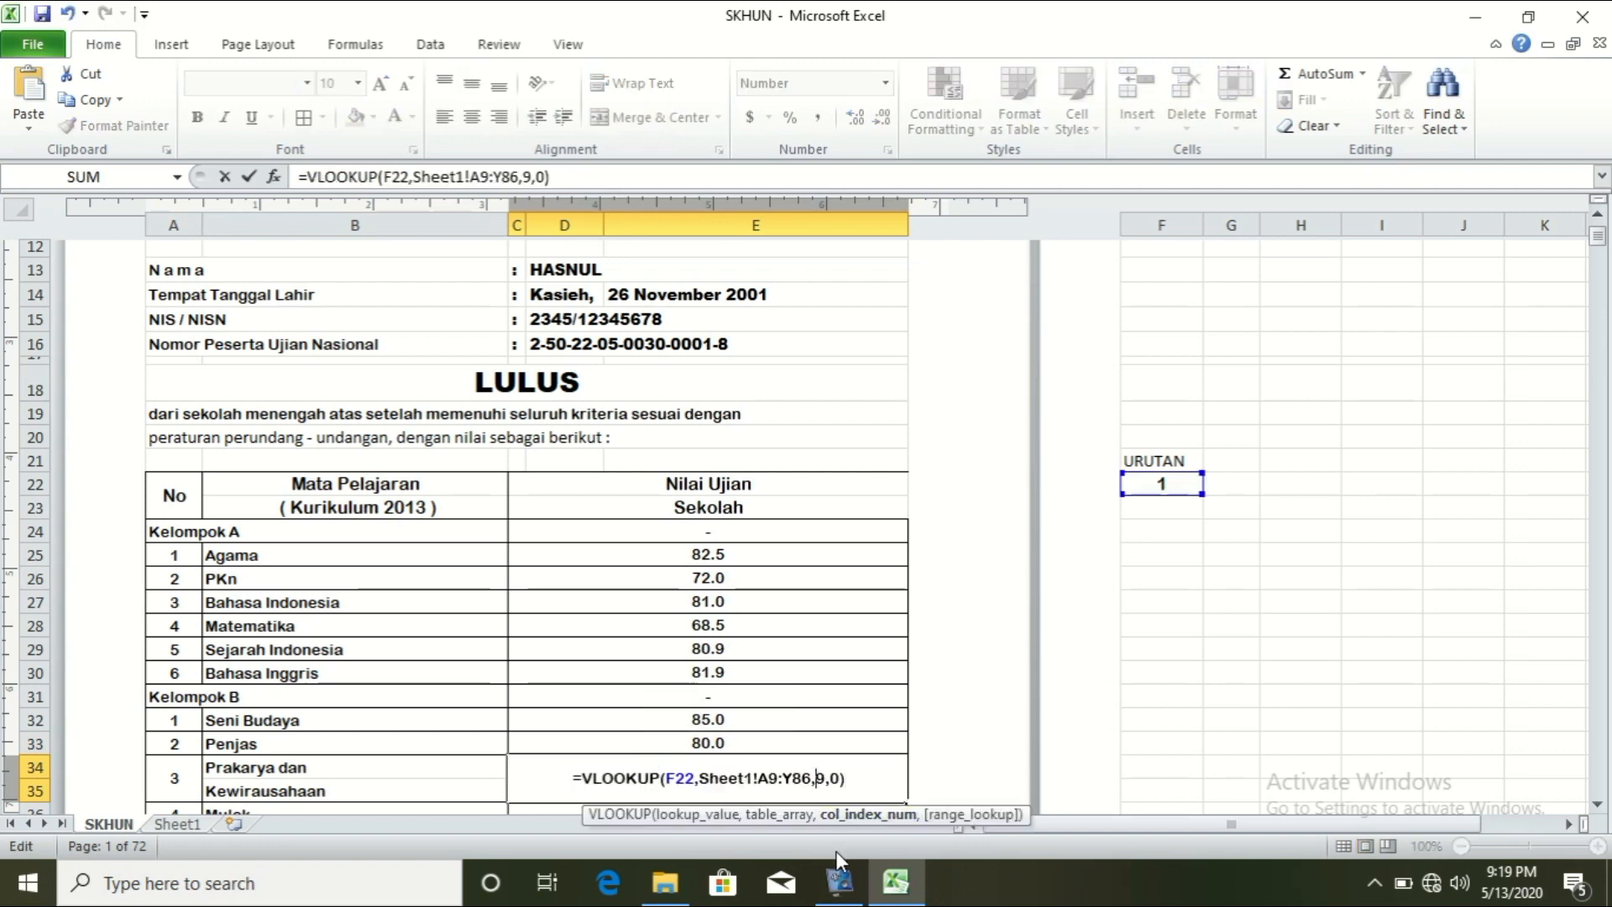
{"action": "key", "text": "Delete"}
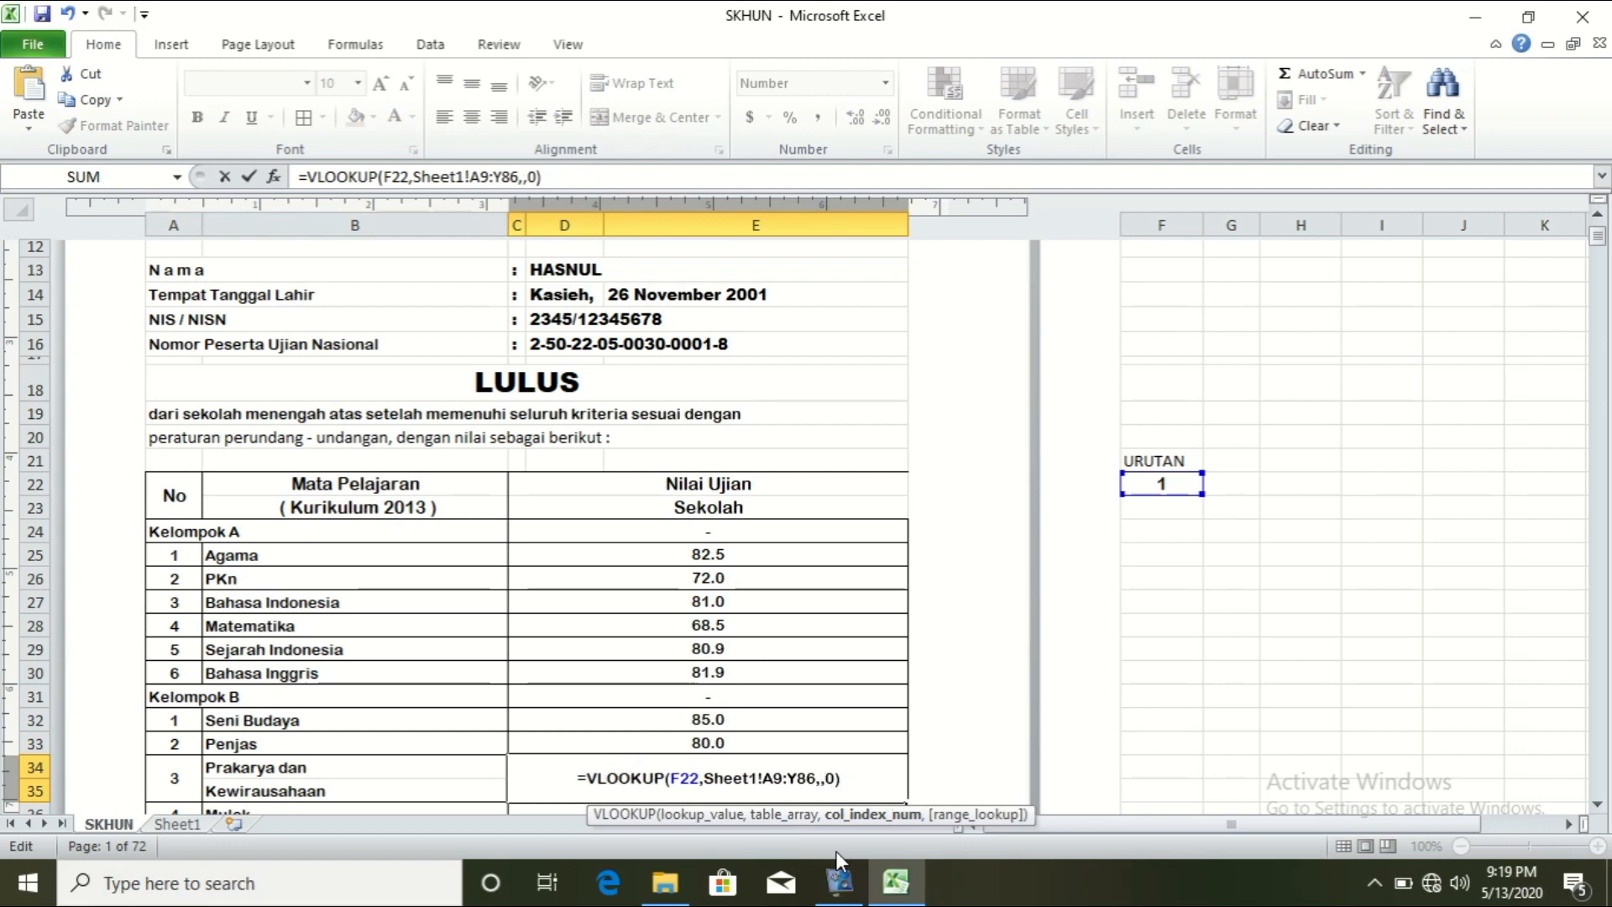
{"action": "type", "text": "17"}
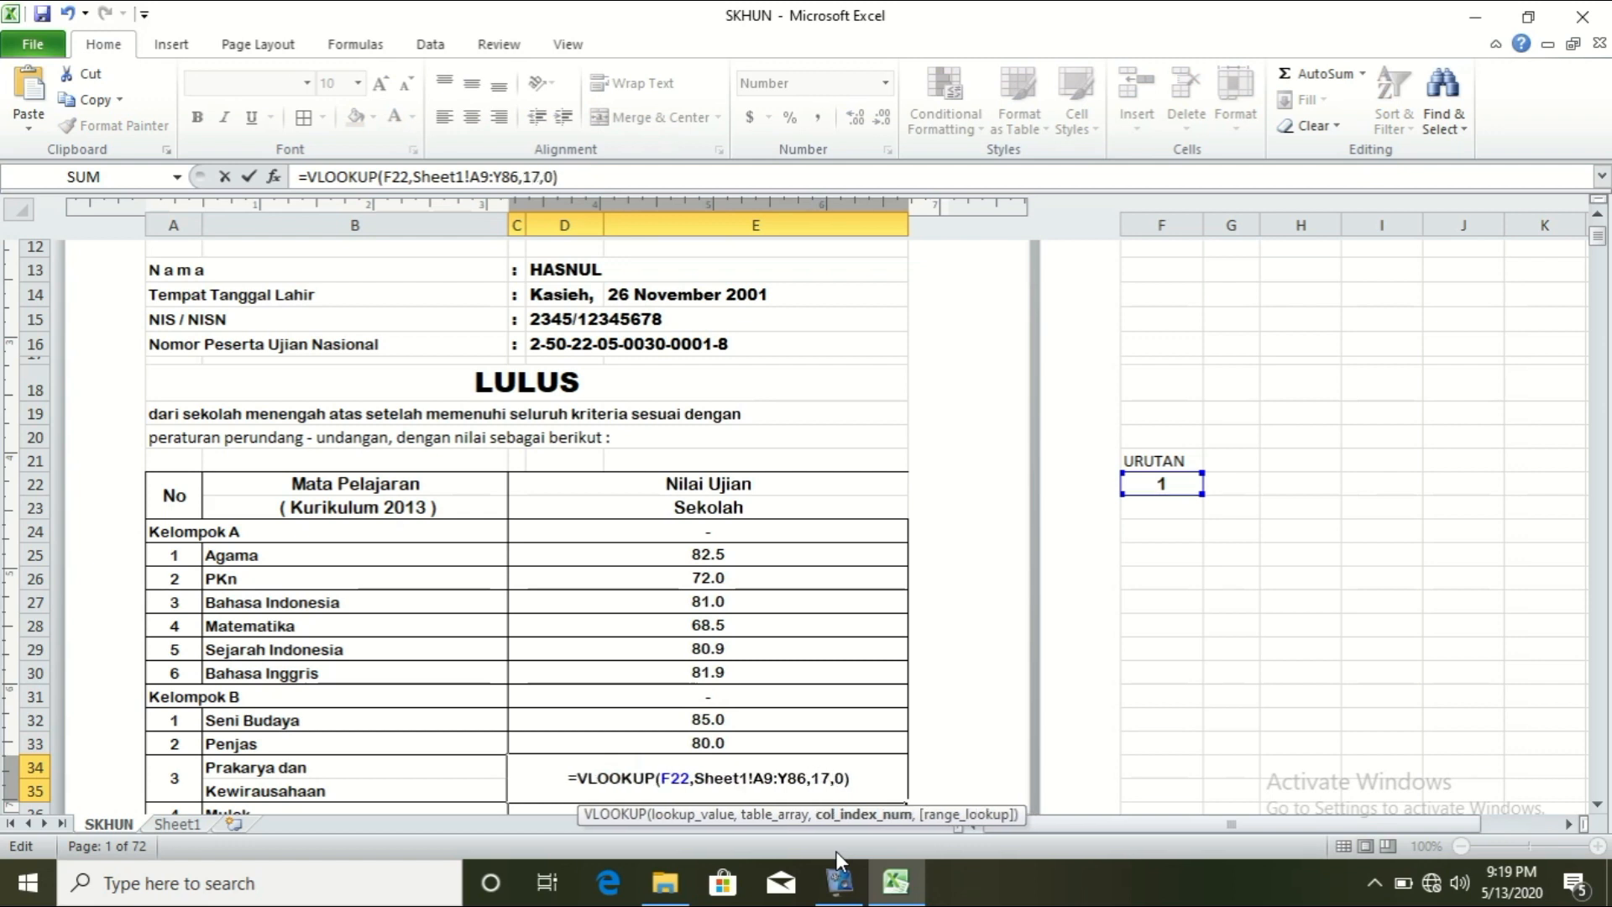
{"action": "key", "text": "Return"}
Step: Put the VLOOKUP formula into the Mulok grade in C36 with column index 18
{"action": "scroll", "coordinate": [743, 375], "scroll_direction": "down", "scroll_amount": 6}
{"action": "double_click", "coordinate": [742, 375]}
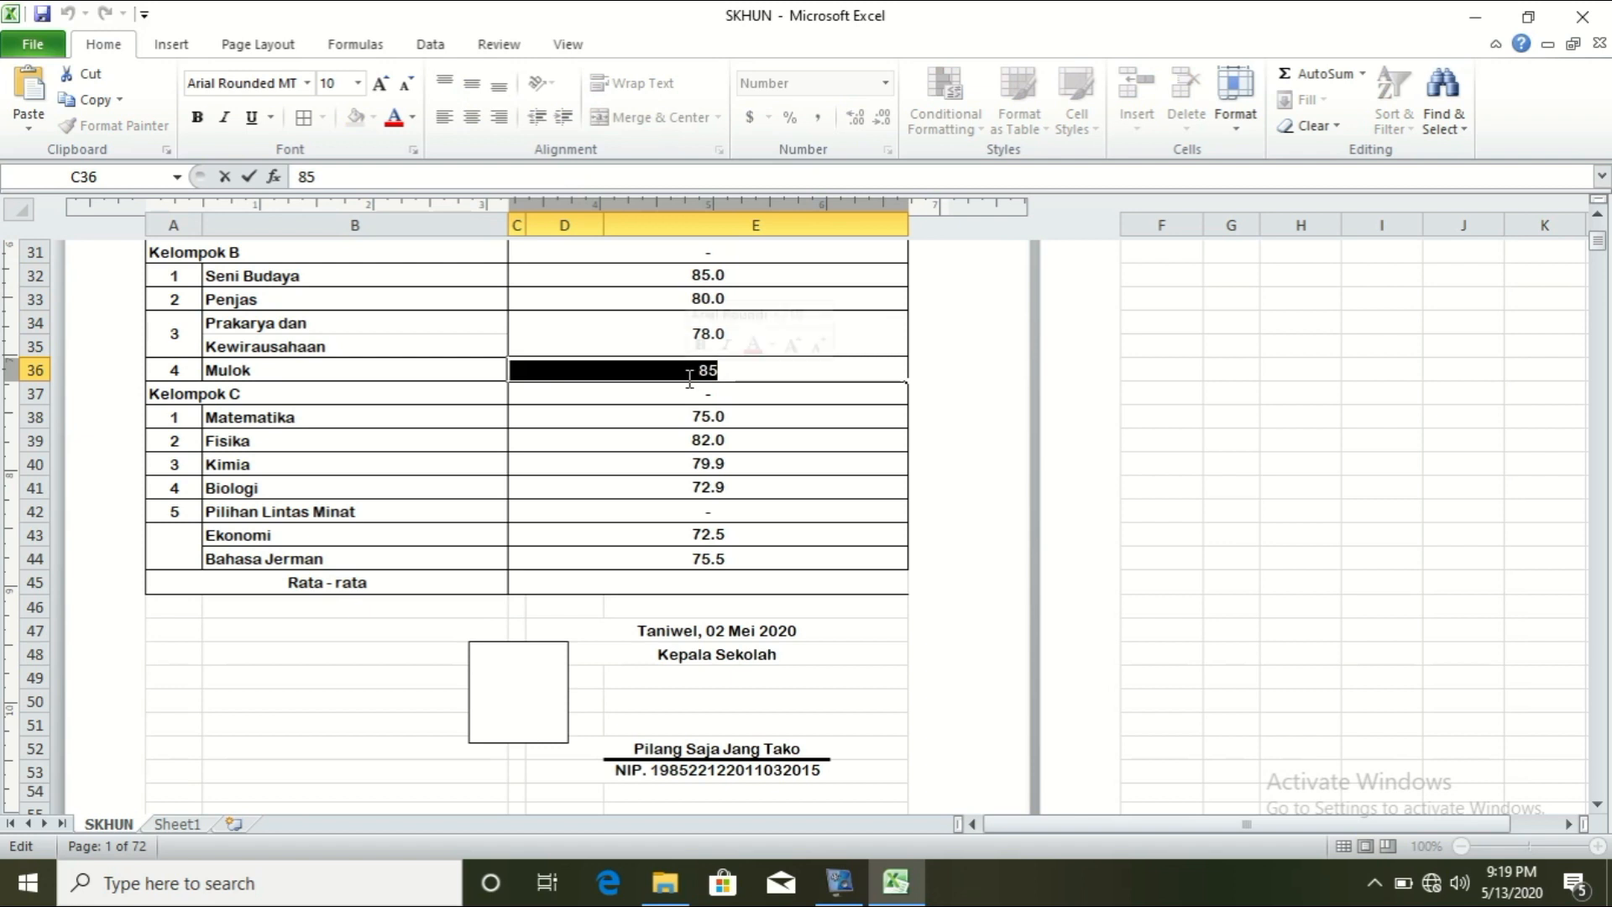
{"action": "type", "text": "=VLOOKUP(F22,Sheet1!A9:Y86,9,0)"}
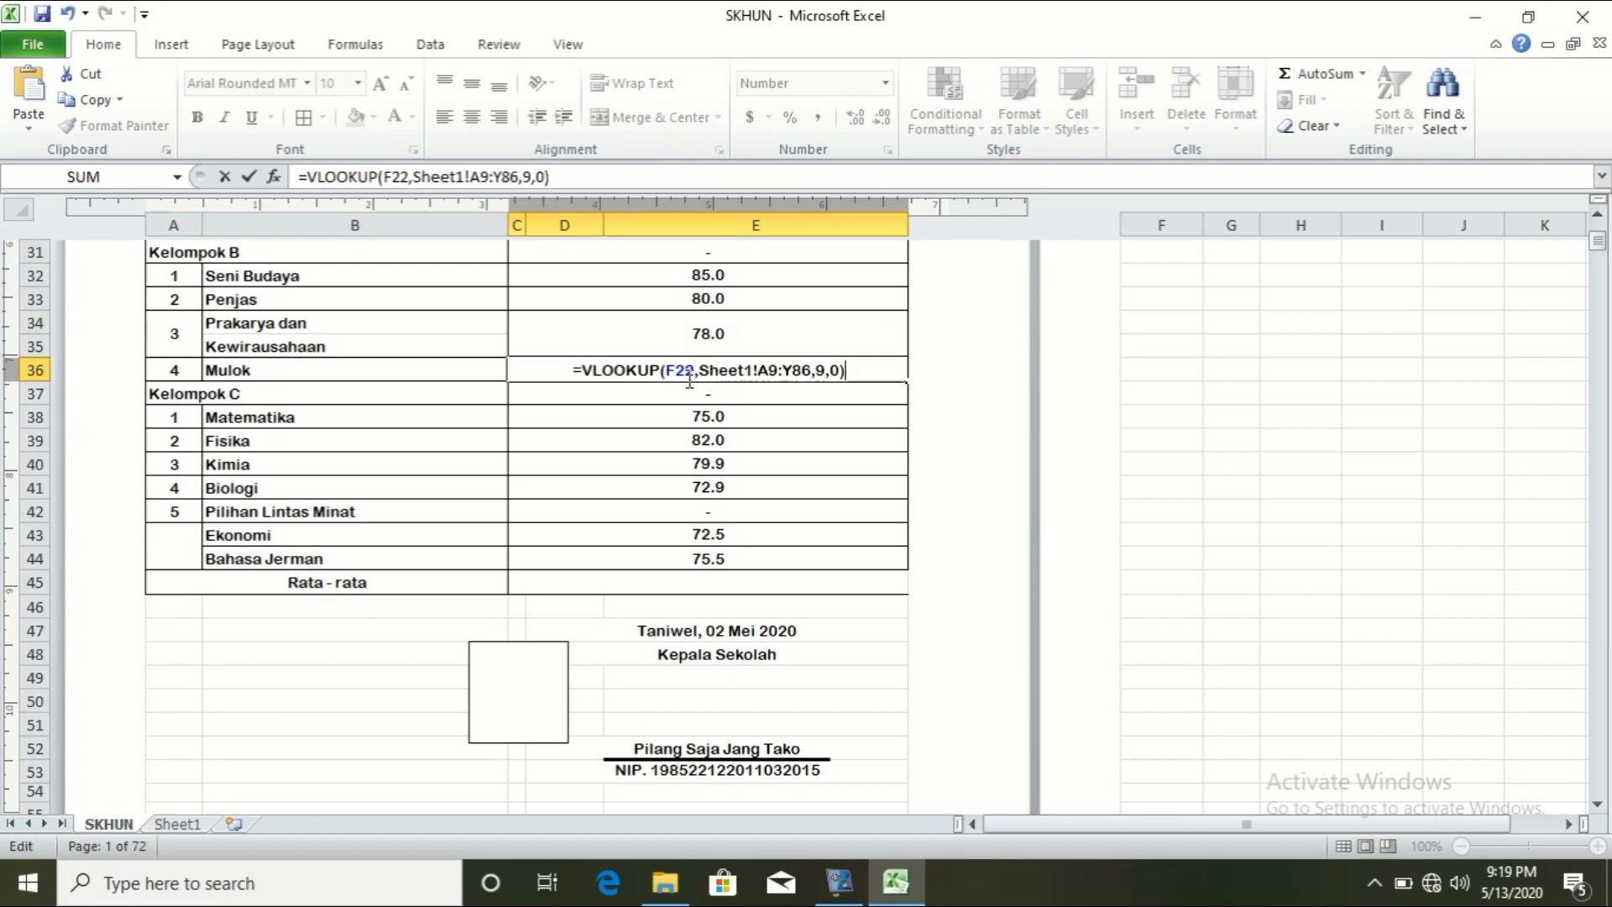
{"action": "left_click", "coordinate": [827, 370]}
{"action": "type", "text": "18"}
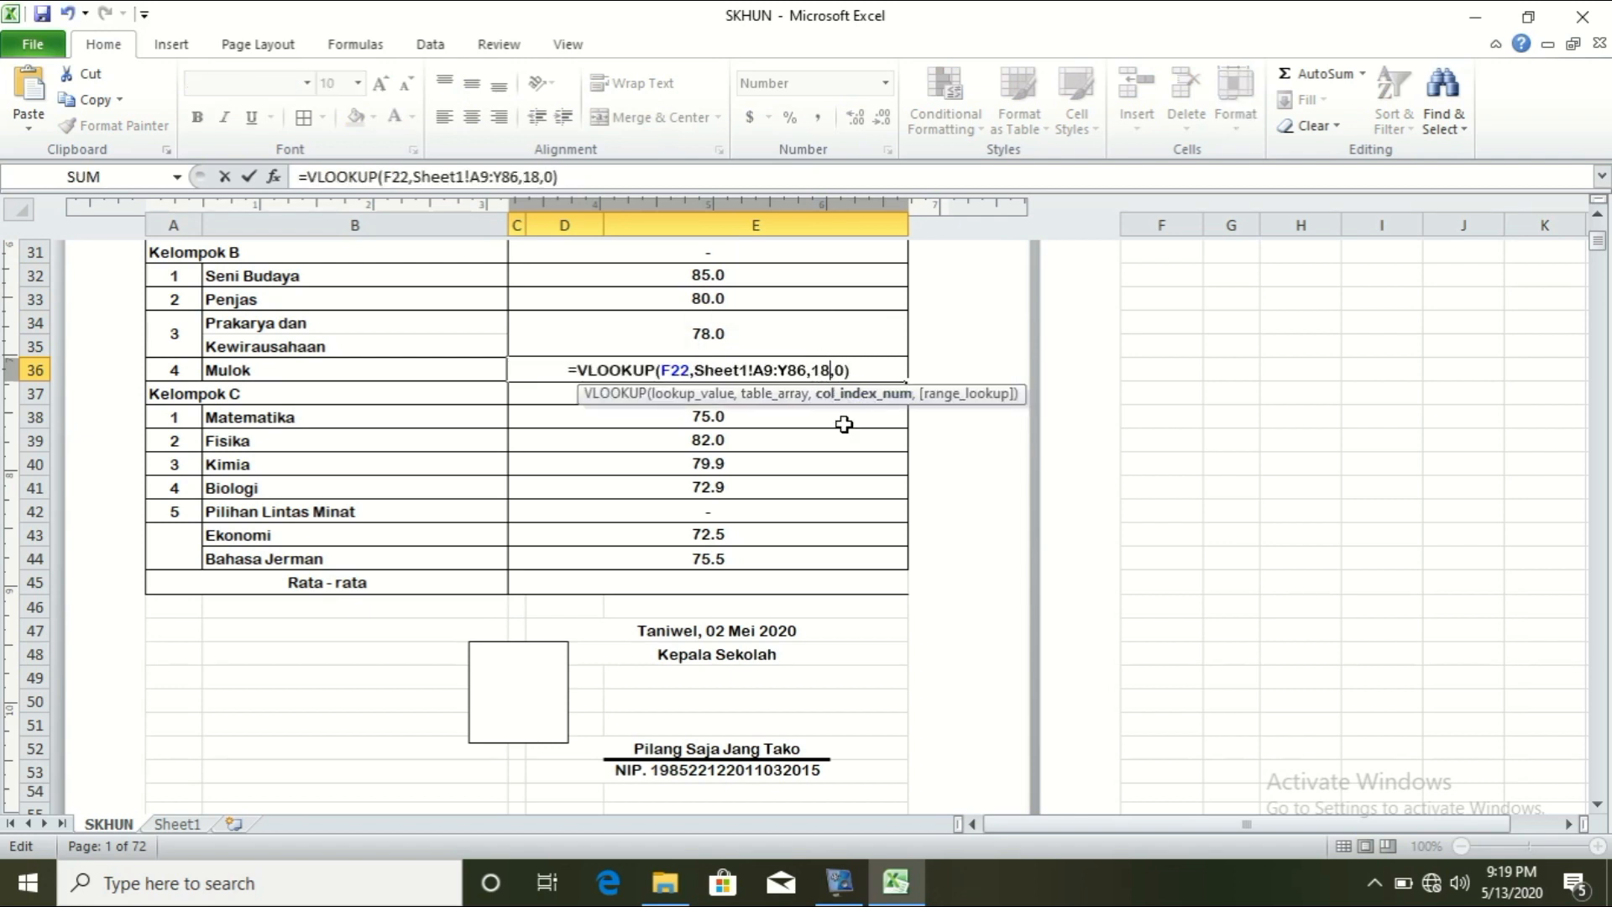
{"action": "key", "text": "Return"}
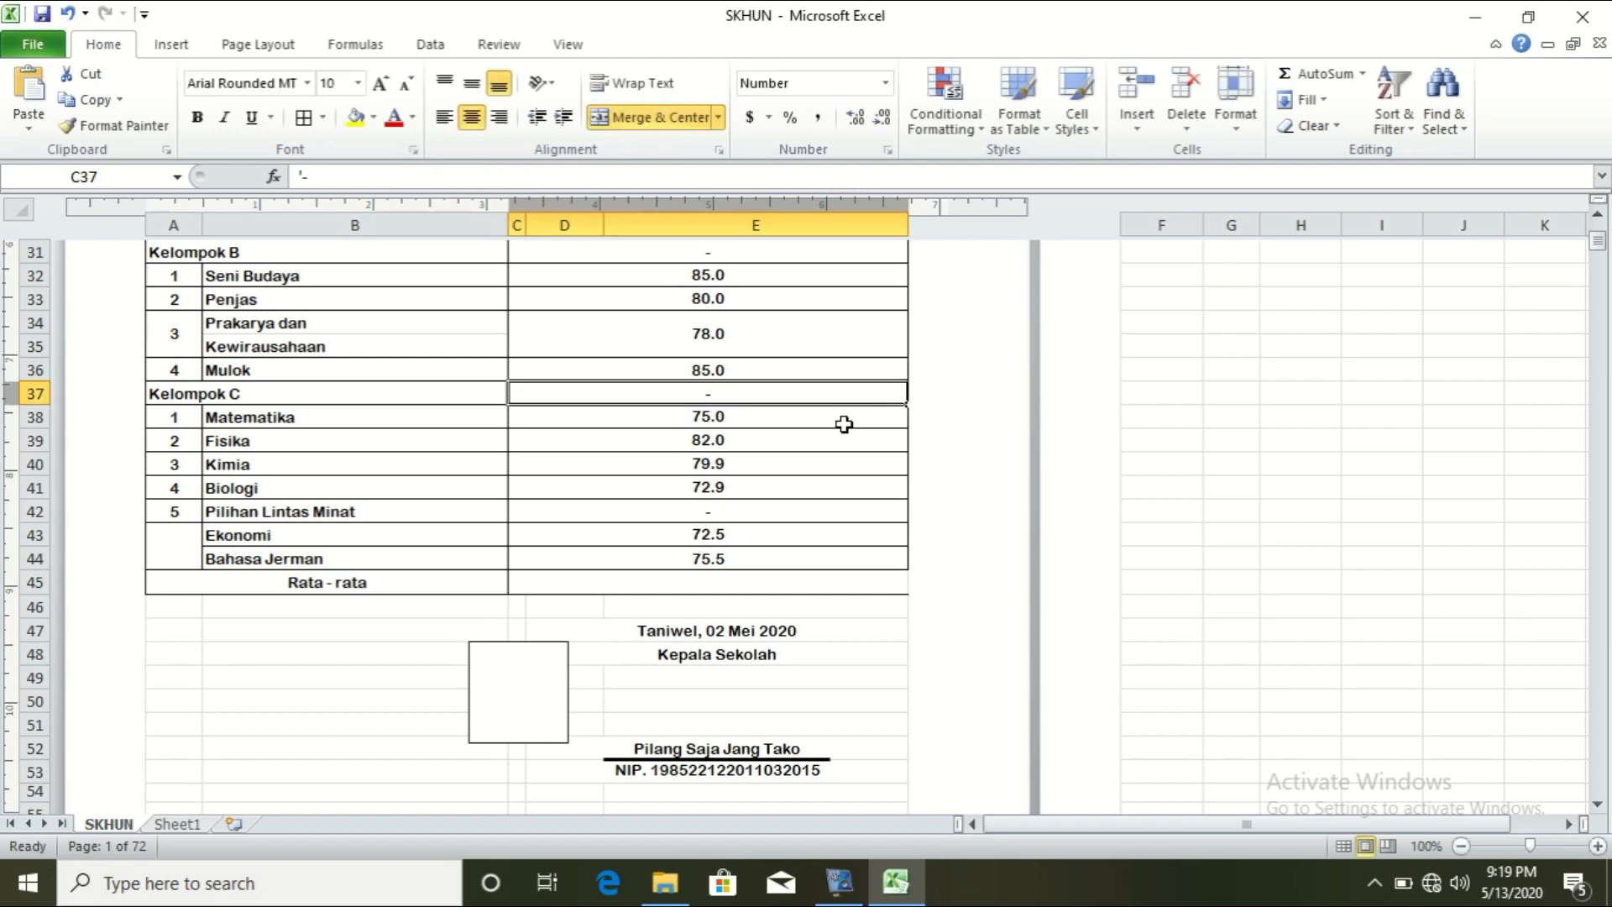
{"action": "left_click", "coordinate": [713, 370]}
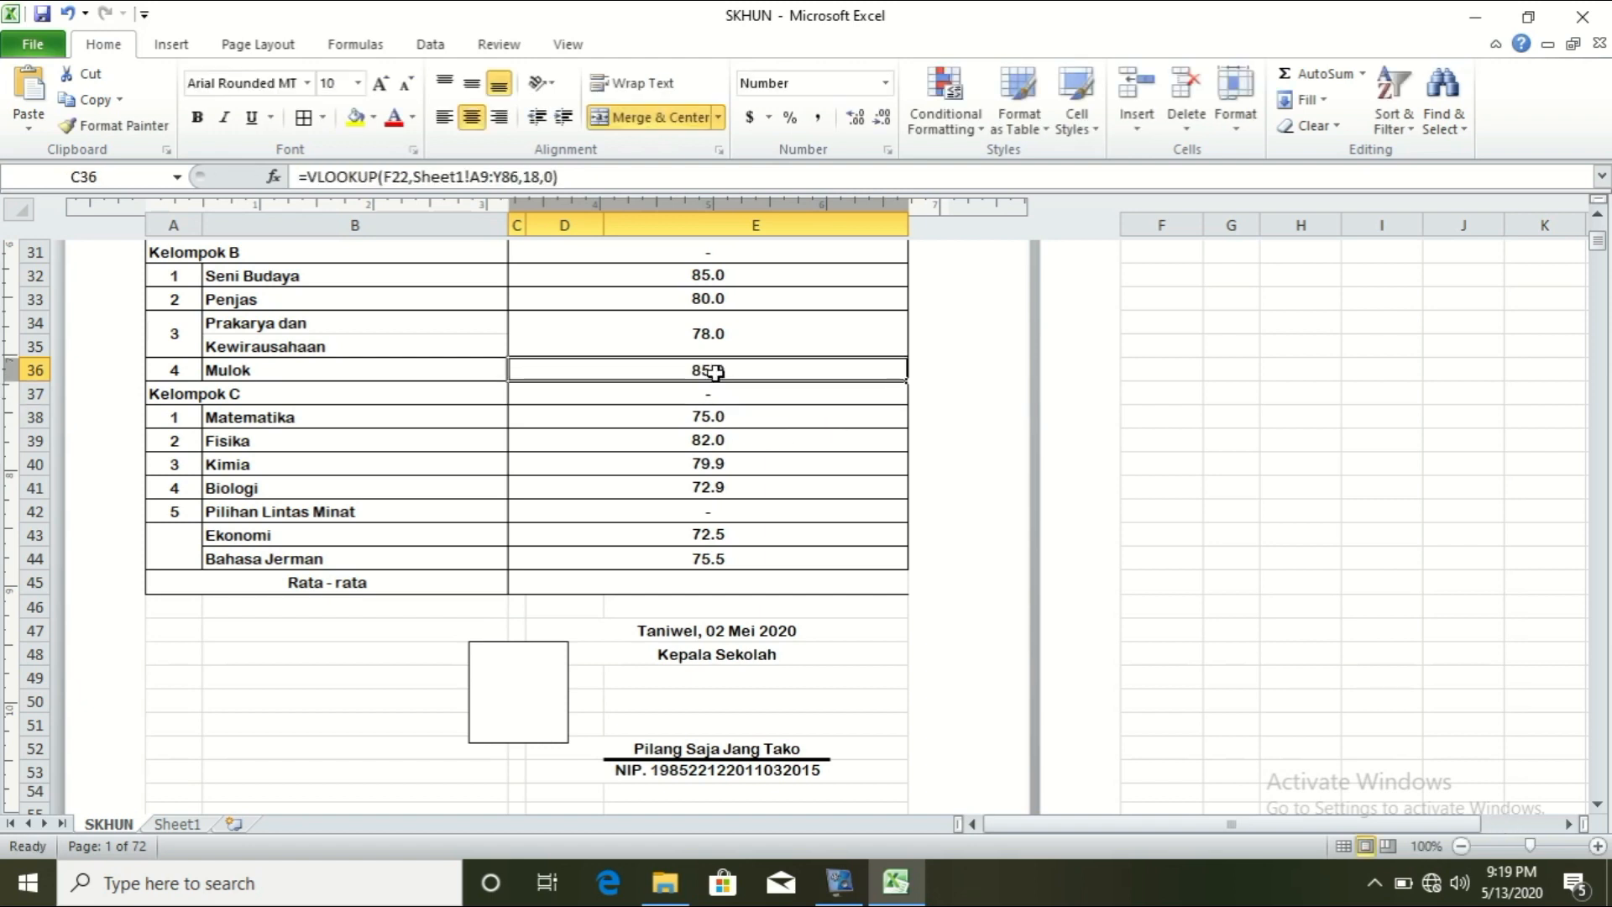
Step: Replace the Matematika grade in C38 with the VLOOKUP formula and adjust its column index
{"action": "double_click", "coordinate": [710, 417]}
{"action": "double_click", "coordinate": [733, 419]}
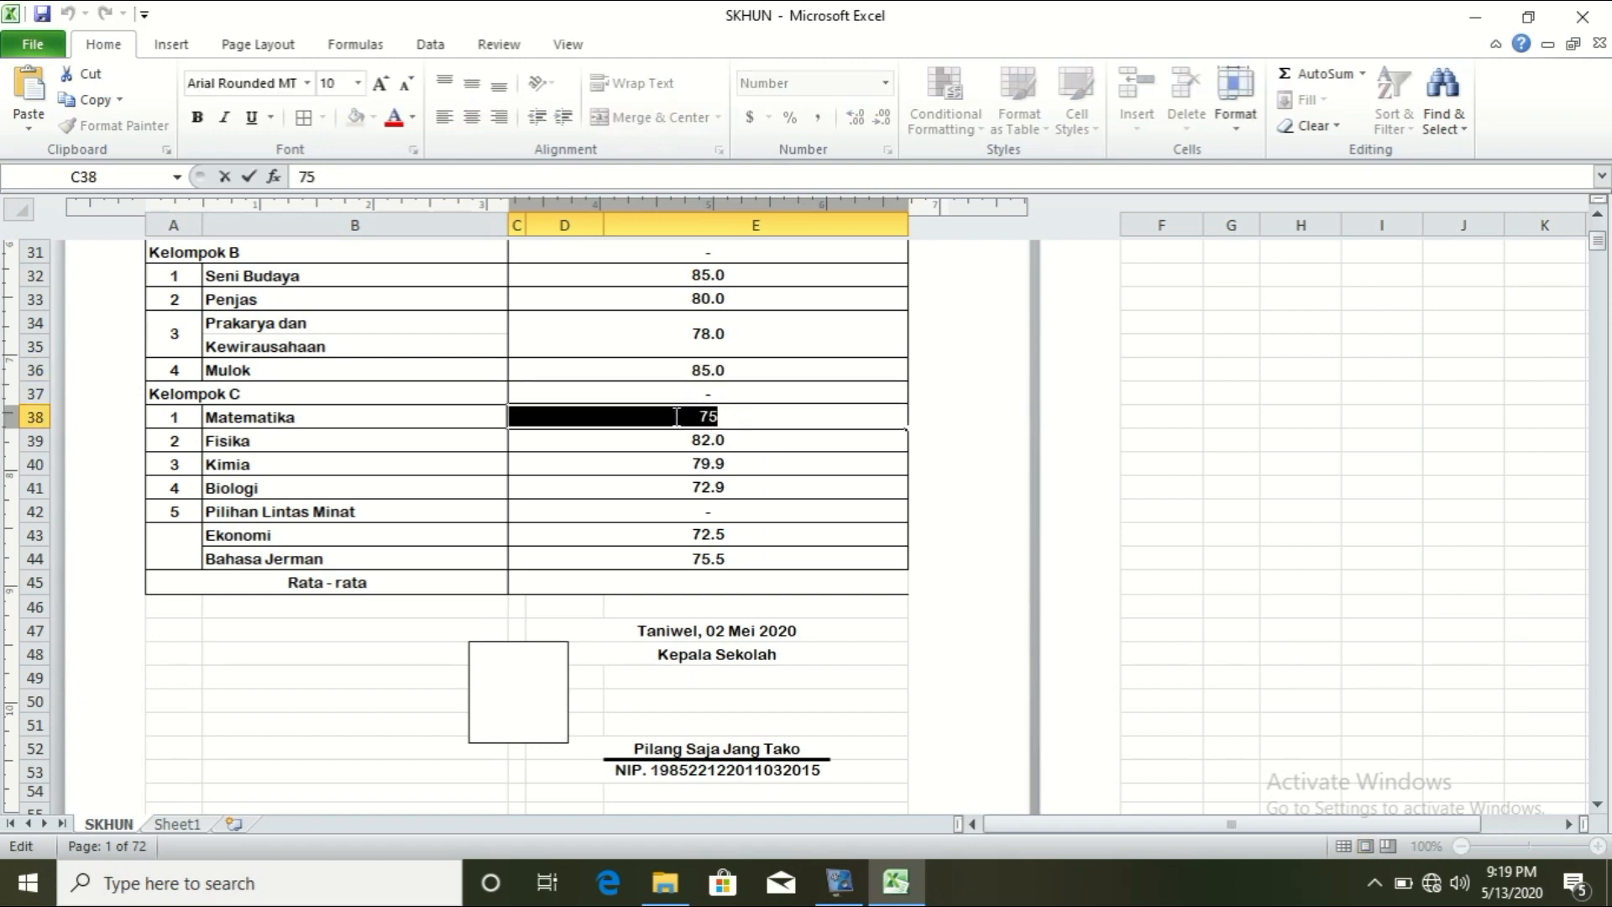
{"action": "type", "text": "=VLOOKUP(F22,Sheet1!A9:Y86,9,0)"}
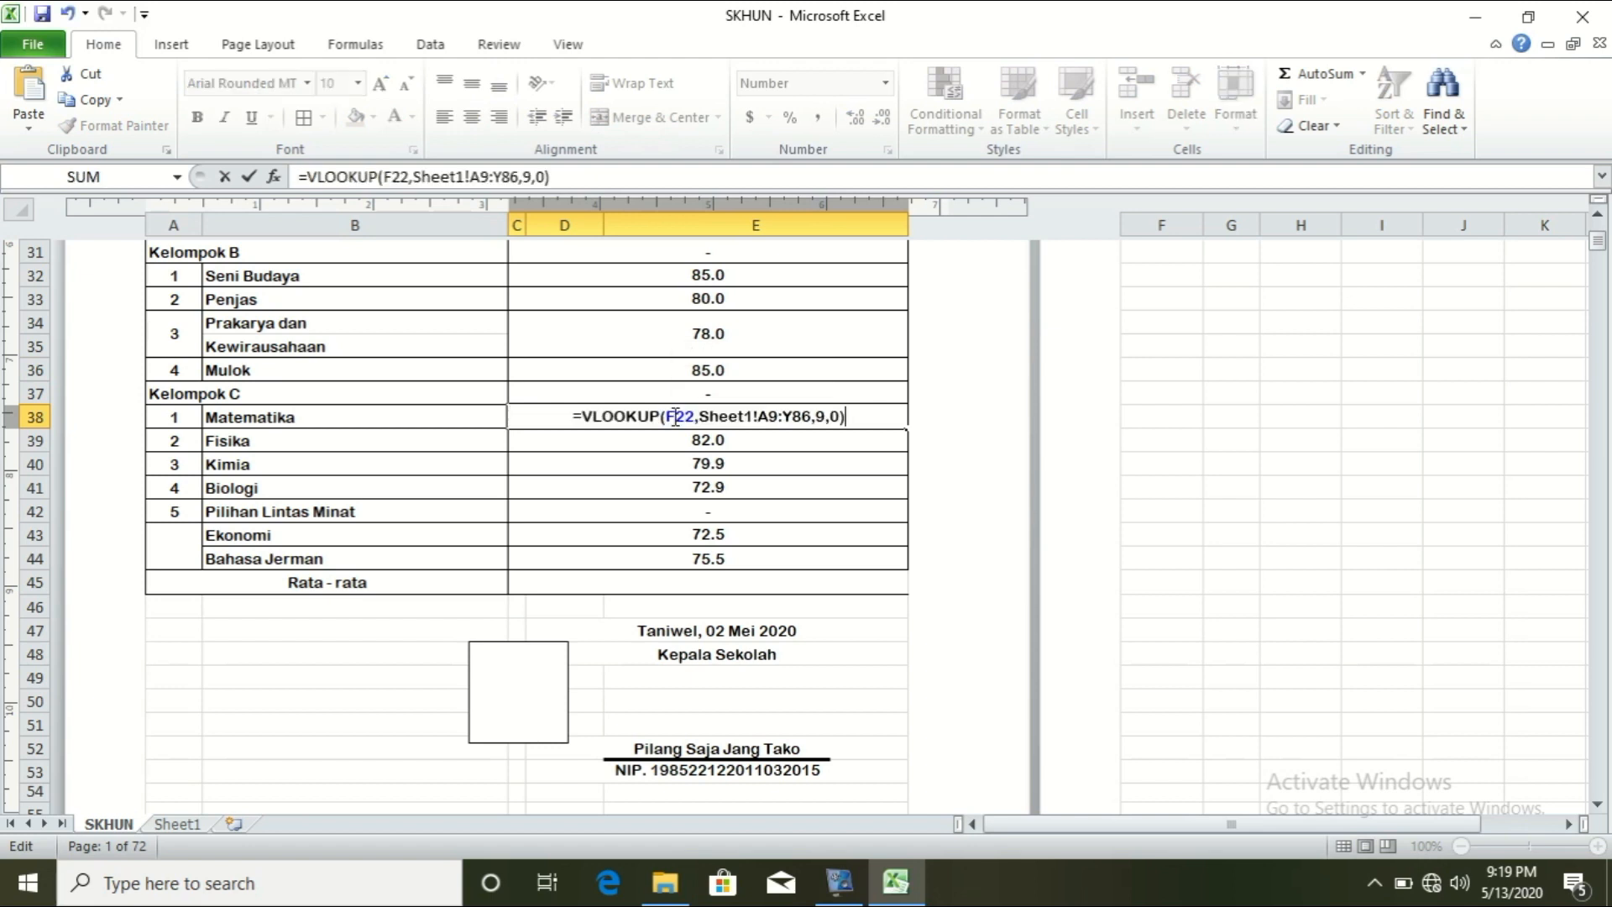
{"action": "left_click", "coordinate": [819, 417]}
{"action": "type", "text": "1"}
{"action": "key", "text": "Return"}
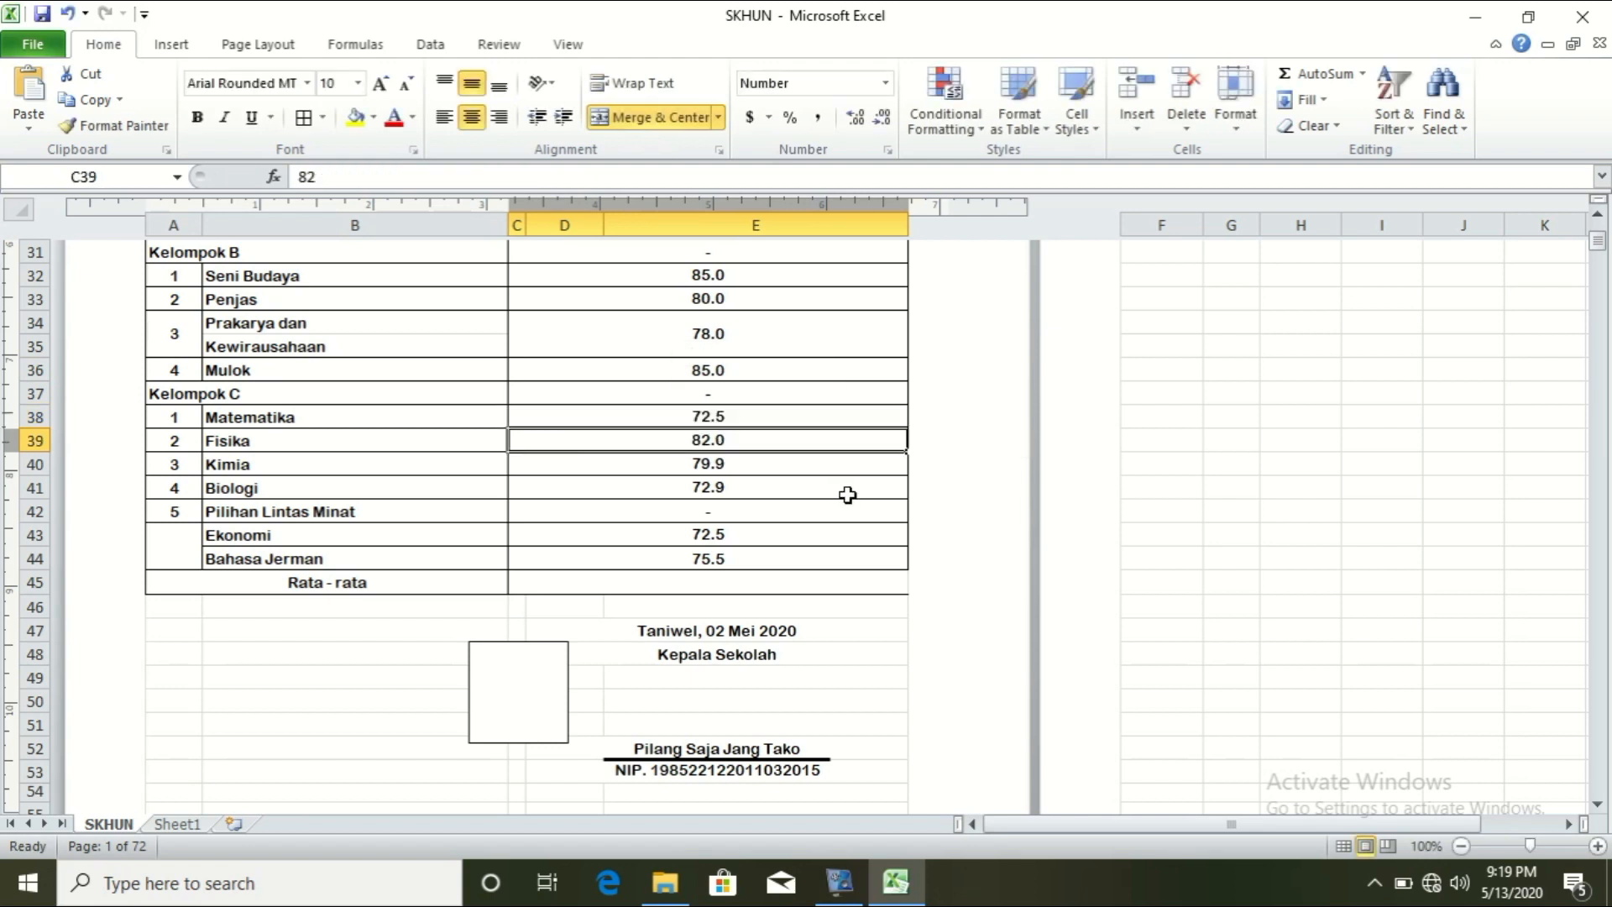
Step: Put the VLOOKUP formula into the Fisika grade in C39 with column index 20
{"action": "double_click", "coordinate": [724, 440]}
{"action": "type", "text": "=VLOOKUP(F22,Sheet1!A9:Y86,9,0)"}
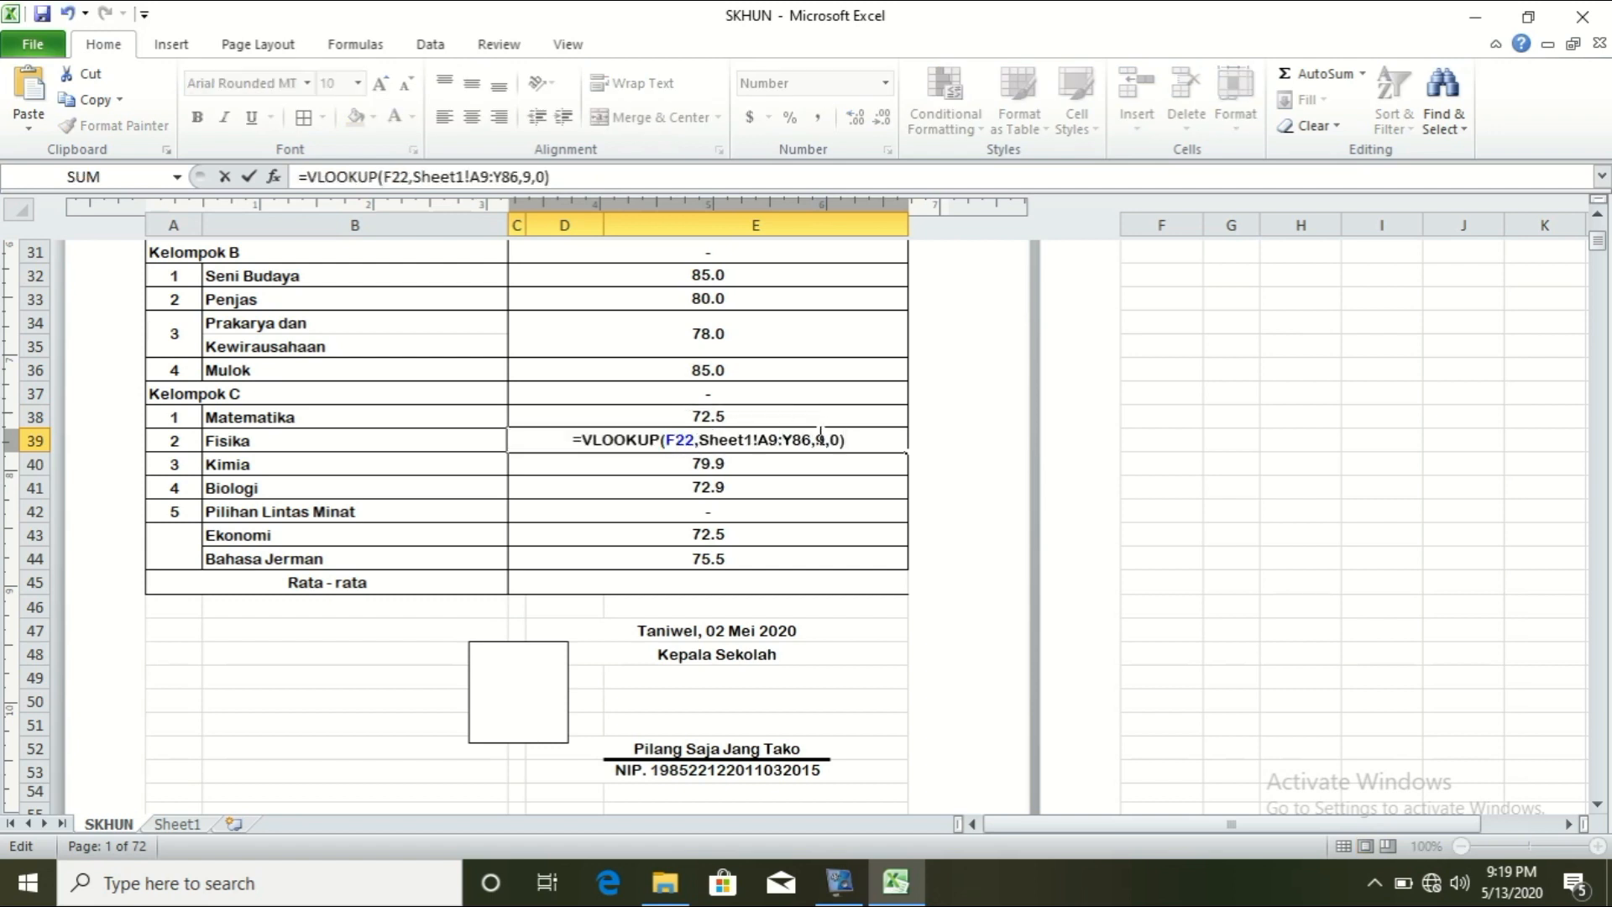
{"action": "left_click", "coordinate": [819, 440]}
{"action": "key", "text": "BackSpace"}
{"action": "type", "text": "20"}
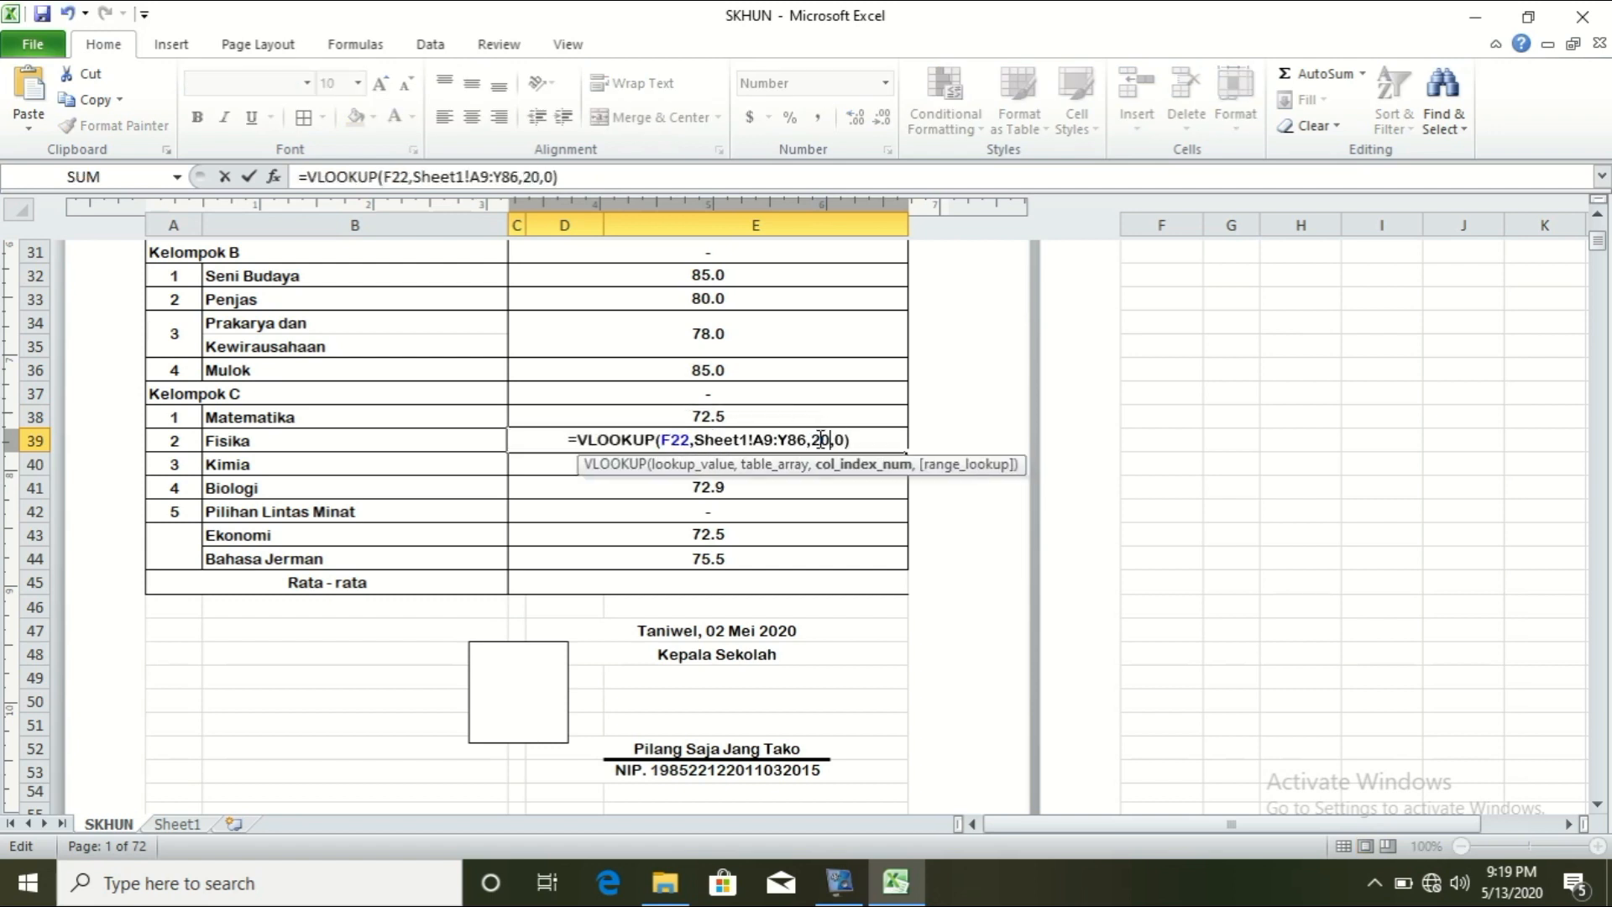
{"action": "key", "text": "Return"}
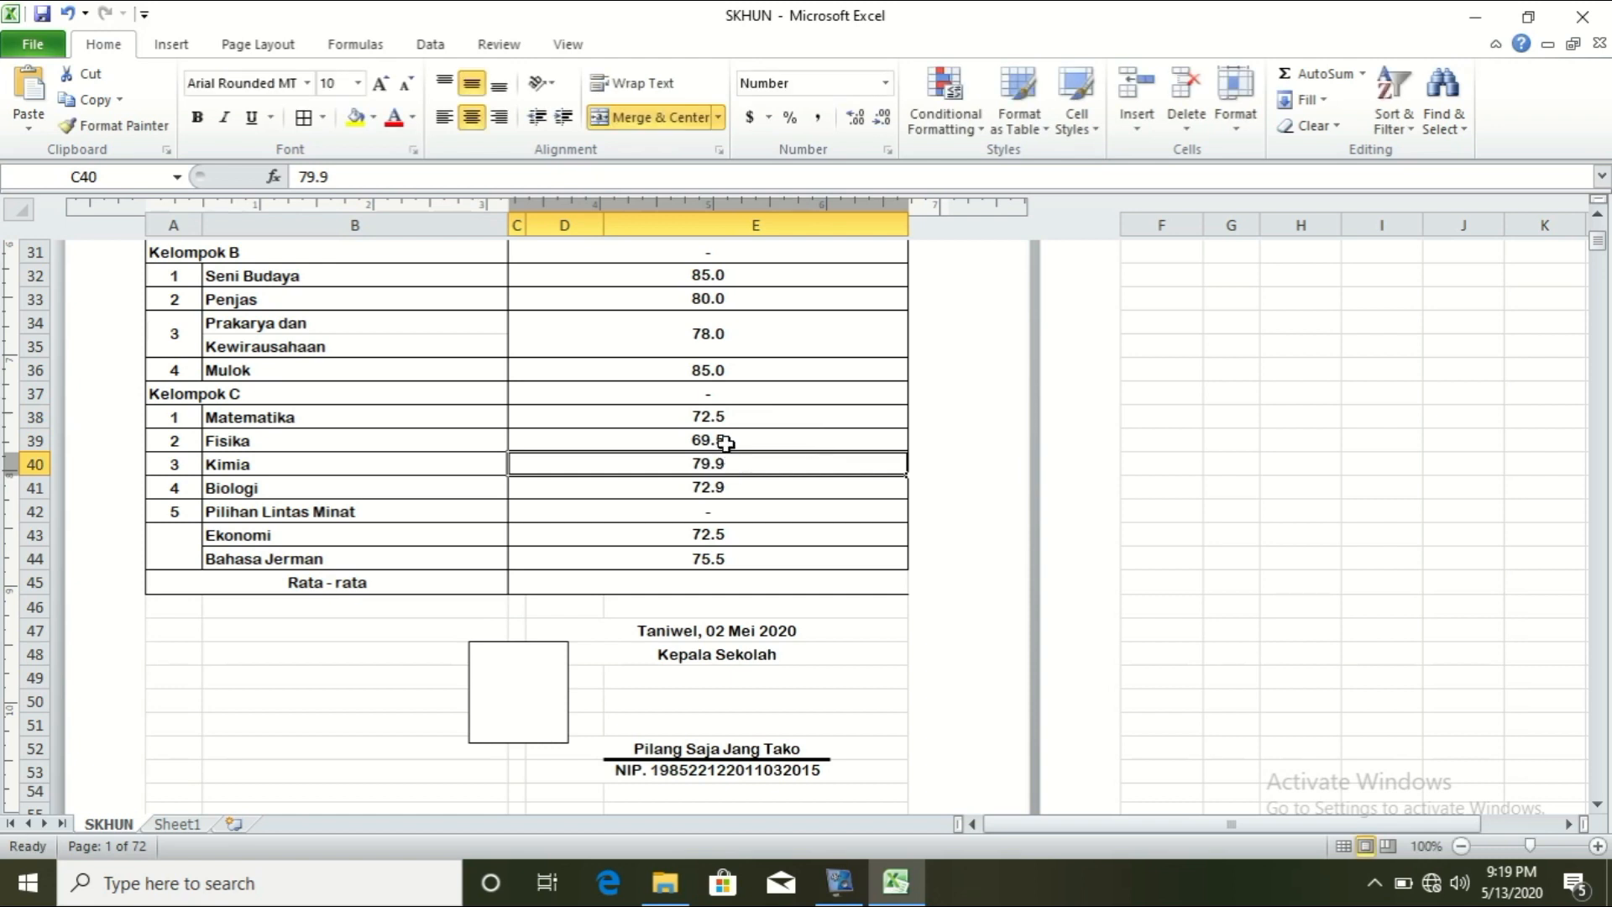
{"action": "double_click", "coordinate": [726, 440]}
{"action": "left_click", "coordinate": [727, 487]}
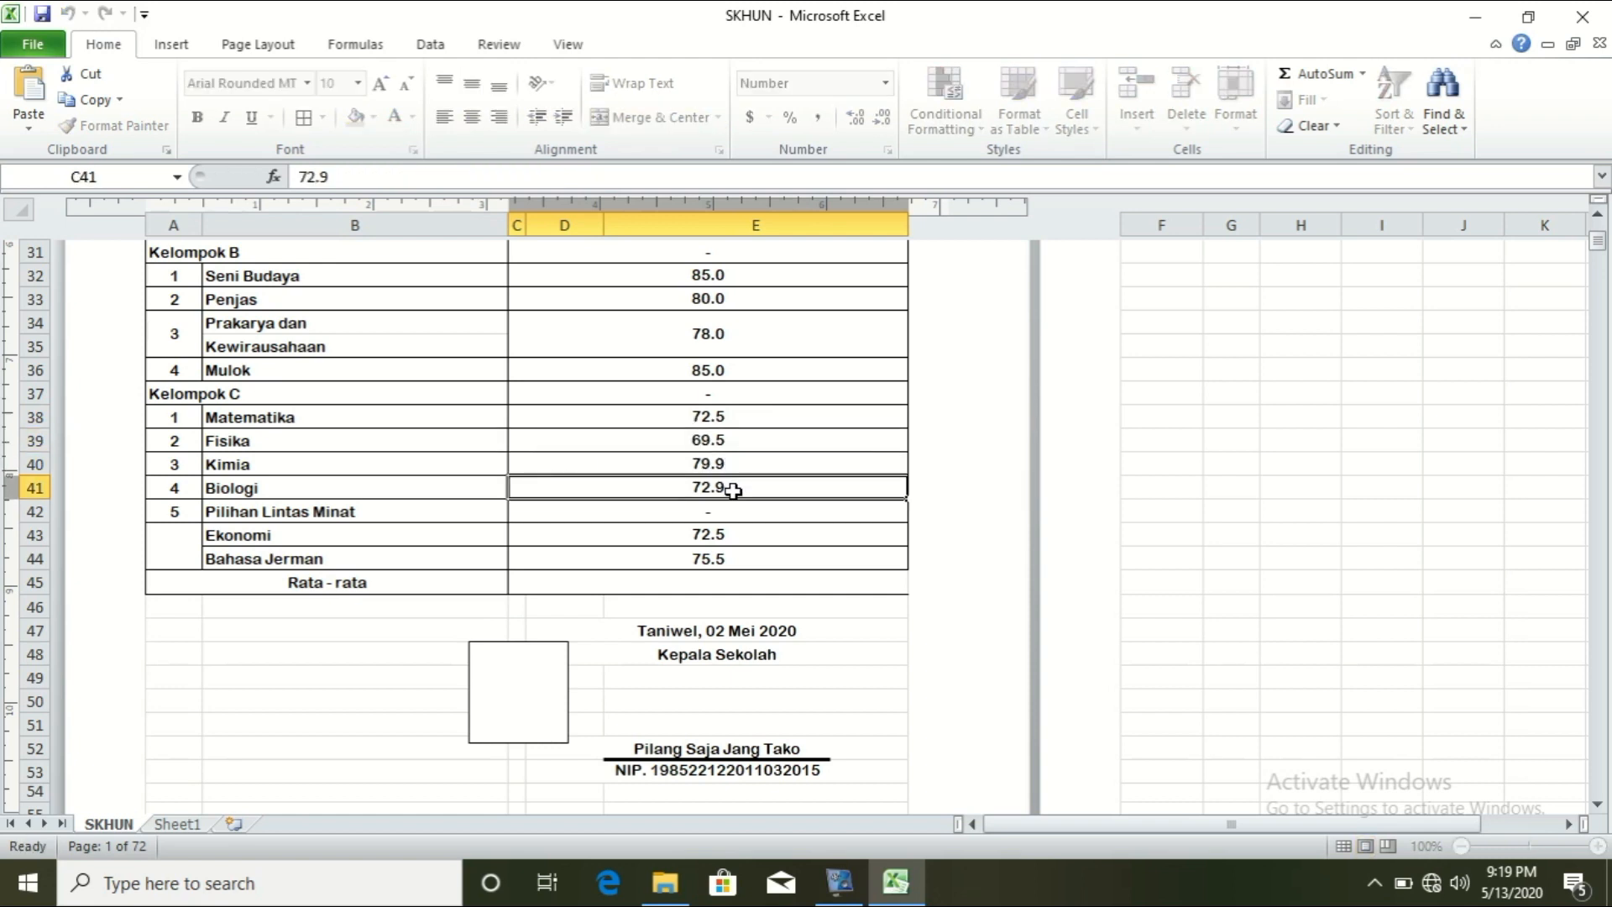
Step: Replace the Kimia grade in C40 with the VLOOKUP formula using column index 21
{"action": "left_click", "coordinate": [728, 466]}
{"action": "double_click", "coordinate": [729, 466]}
{"action": "double_click", "coordinate": [718, 466]}
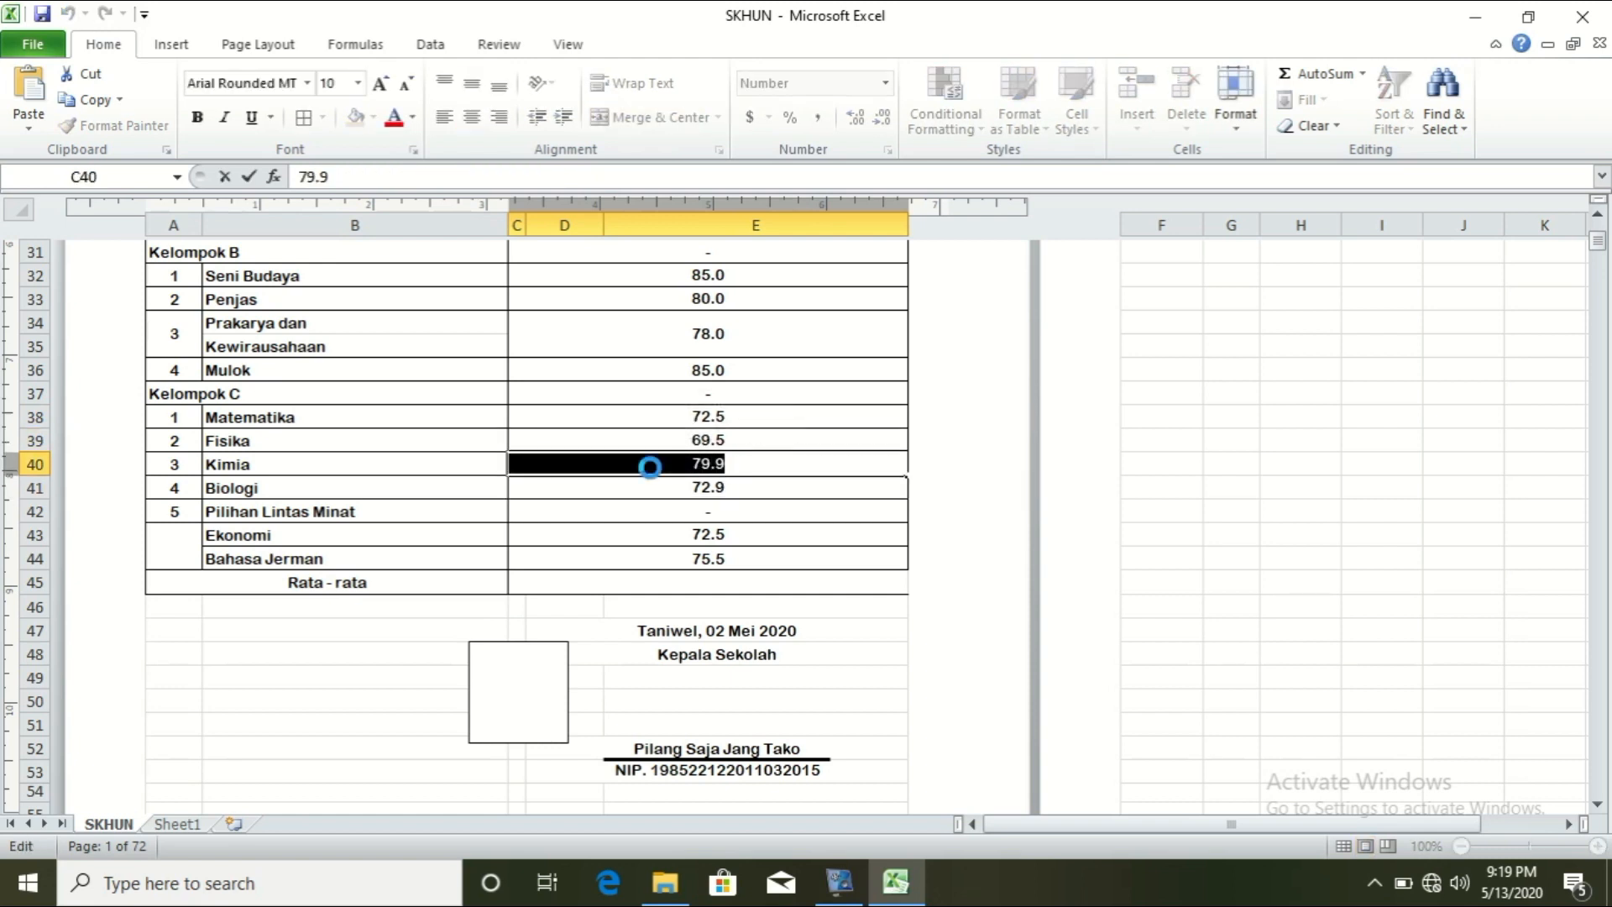
{"action": "type", "text": "=VLOOKUP(F22,Sheet1!A9:Y86,9,0)"}
{"action": "key", "text": "Left"}
{"action": "key", "text": "Left"}
{"action": "key", "text": "Left"}
{"action": "key", "text": "BackSpace"}
{"action": "type", "text": "1"}
{"action": "key", "text": "BackSpace"}
{"action": "type", "text": "21"}
{"action": "key", "text": "Return"}
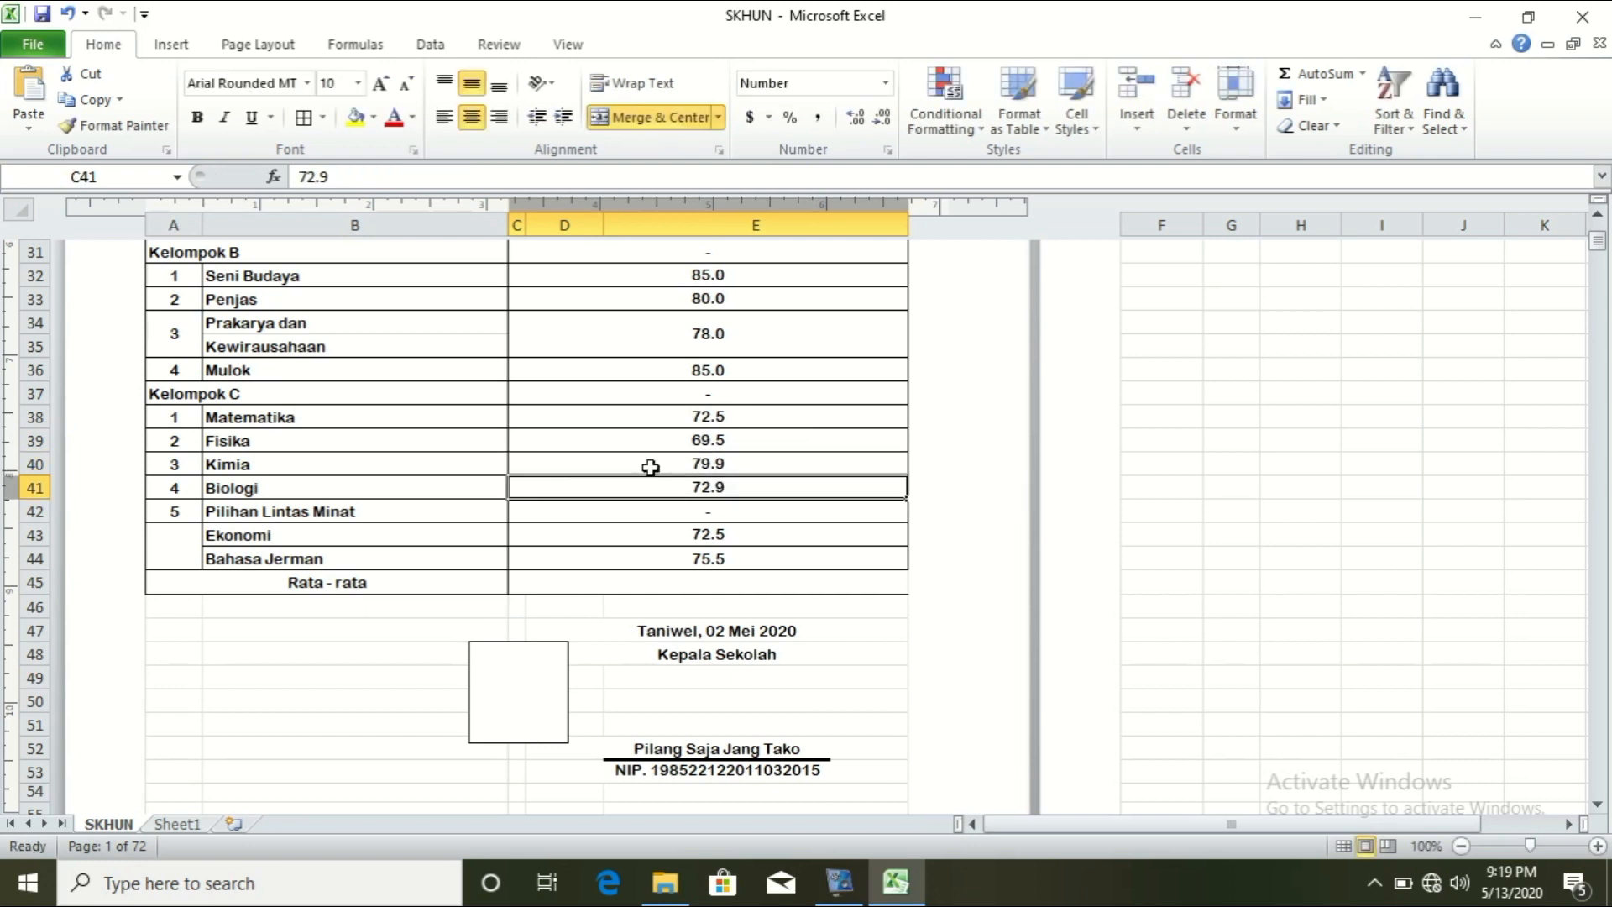
Step: Change the Biologi grade lookup in C41 to column index 22
{"action": "double_click", "coordinate": [689, 487]}
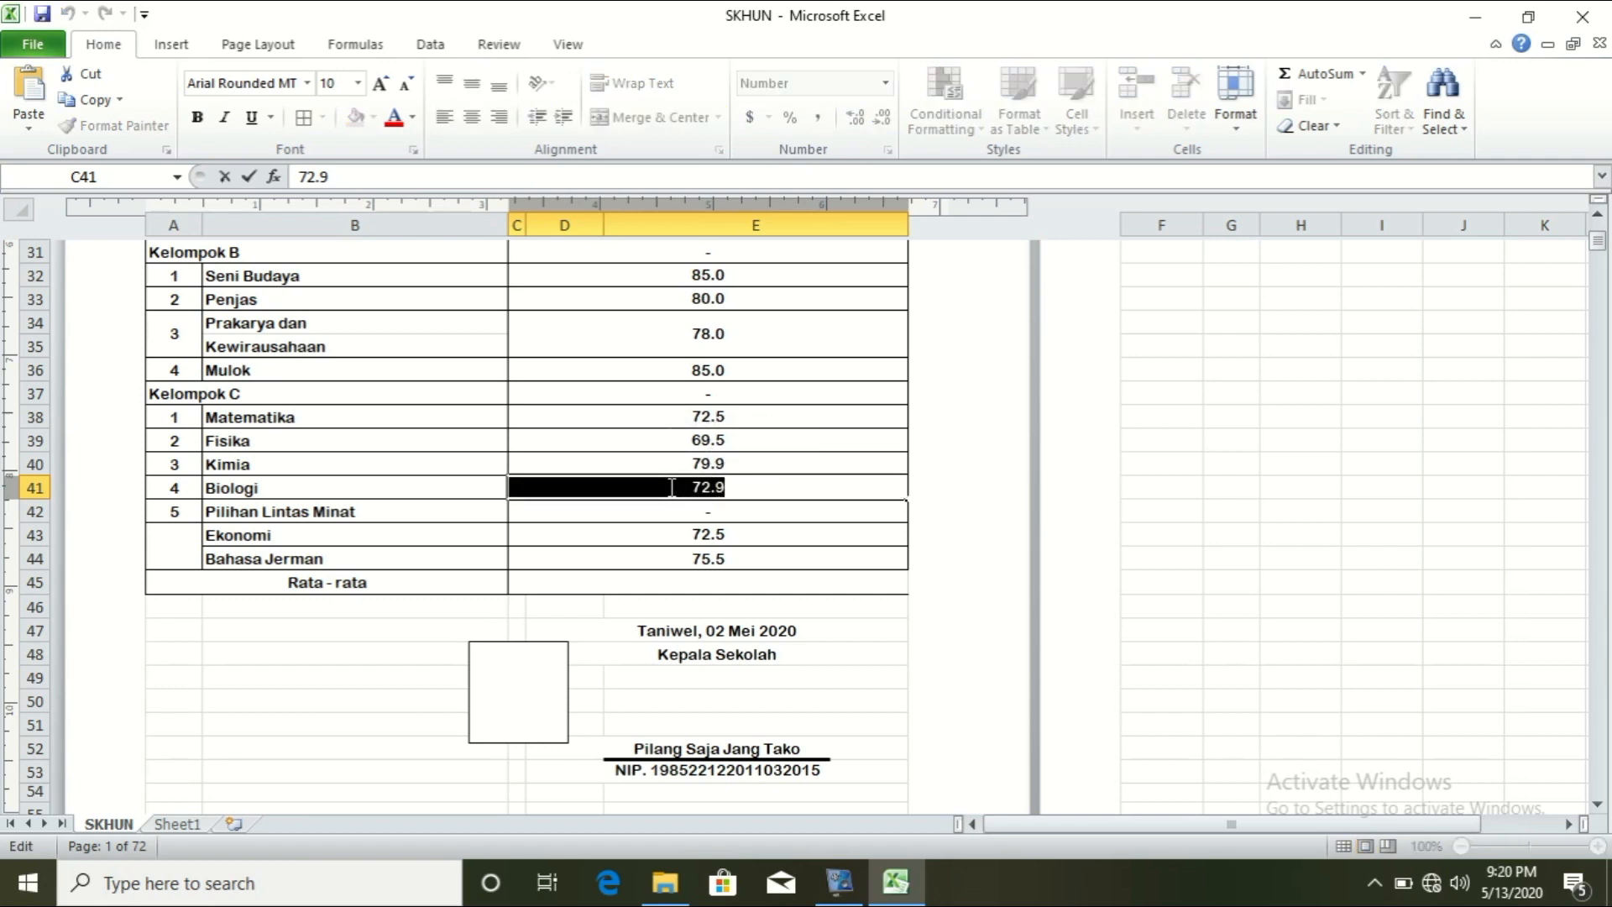
{"action": "left_click", "coordinate": [818, 490]}
{"action": "key", "text": "Delete"}
{"action": "type", "text": "22,Sheet1!A9:Y86,22,0)"}
{"action": "key", "text": "Return"}
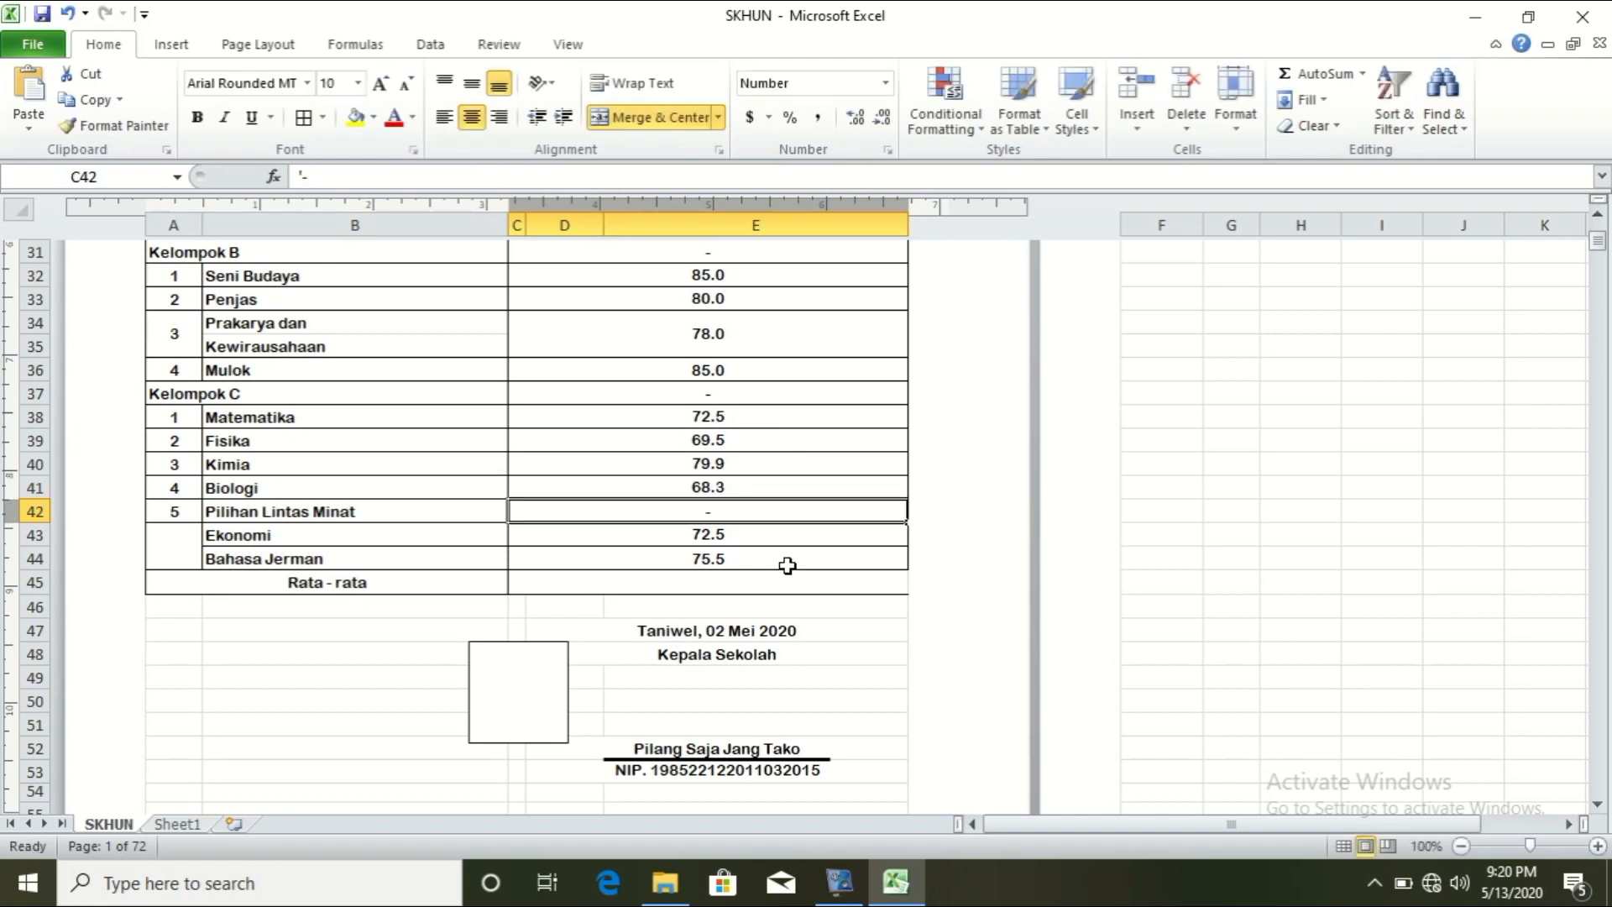
Step: Replace the Ekonomi grade in C43 with the VLOOKUP formula using column 23, showing 87.5
{"action": "left_click", "coordinate": [726, 538]}
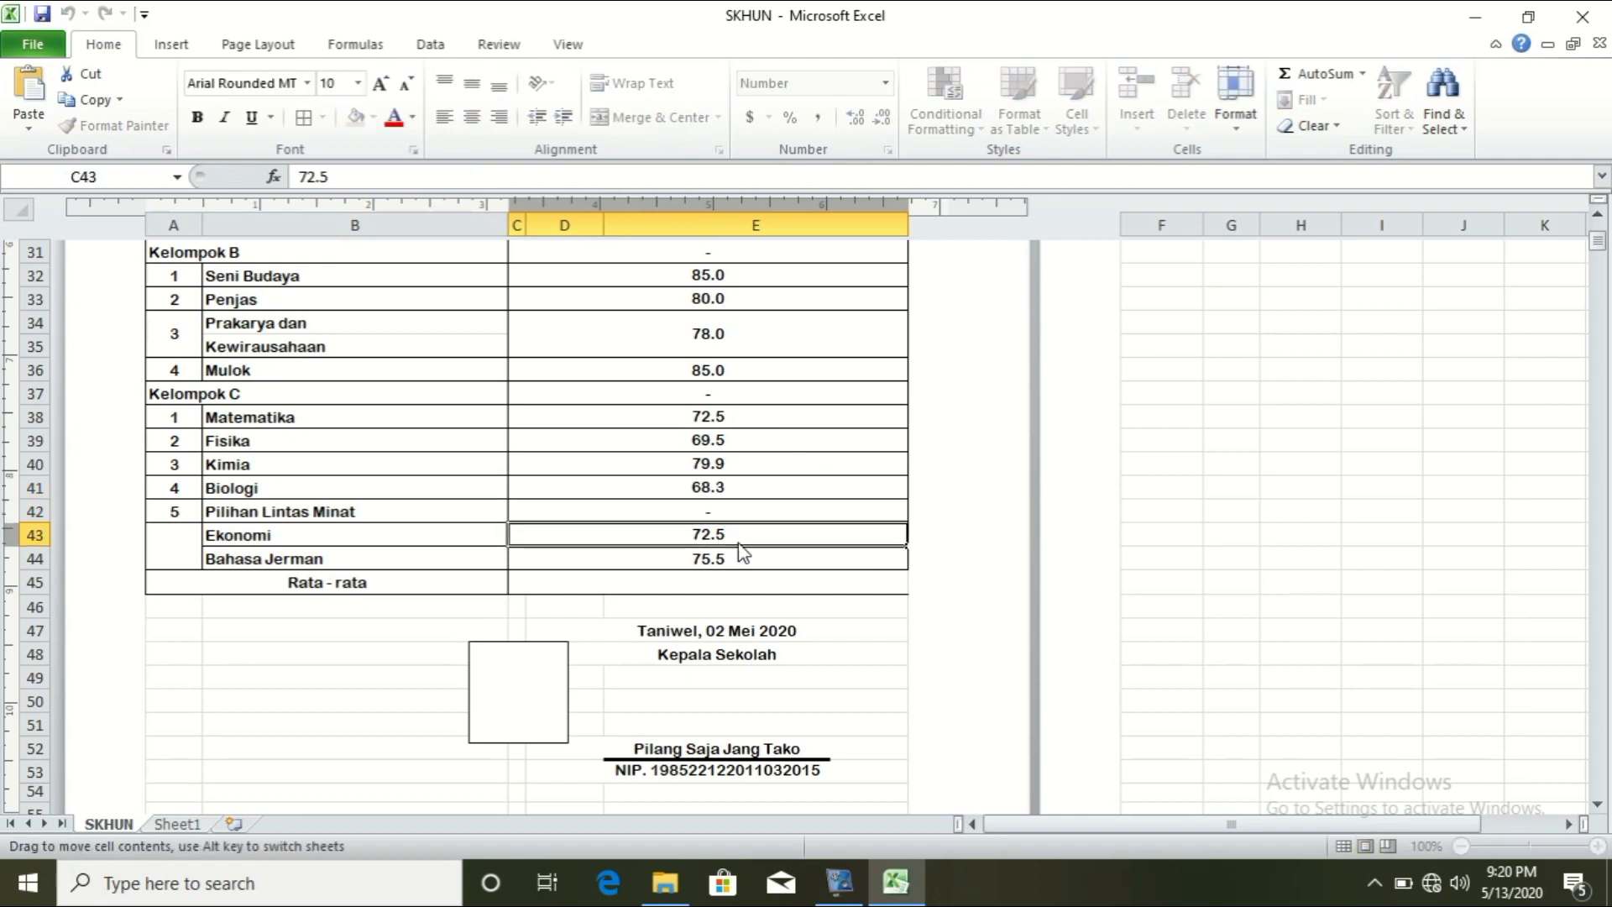
{"action": "left_click", "coordinate": [763, 562]}
{"action": "double_click", "coordinate": [755, 536]}
{"action": "left_click_drag", "start_coordinate": [752, 536], "coordinate": [698, 535]}
{"action": "type", "text": "=VLOOKUP(F22,Sheet1!A9:Y86,9,0)"}
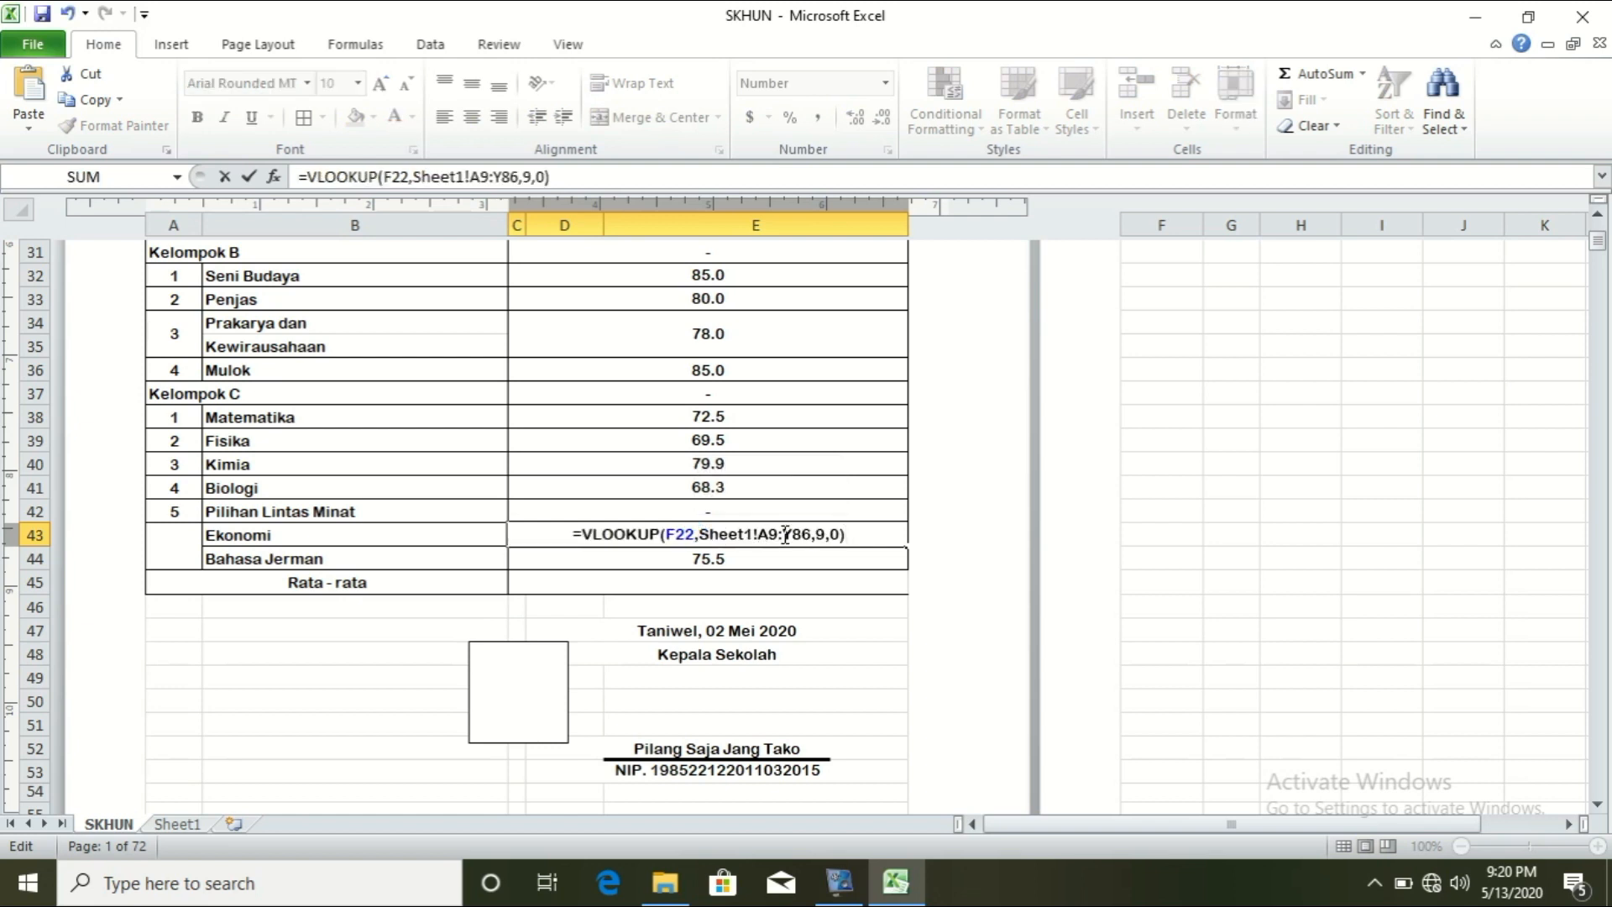
{"action": "left_click", "coordinate": [818, 541]}
{"action": "key", "text": "BackSpace"}
{"action": "type", "text": "23"}
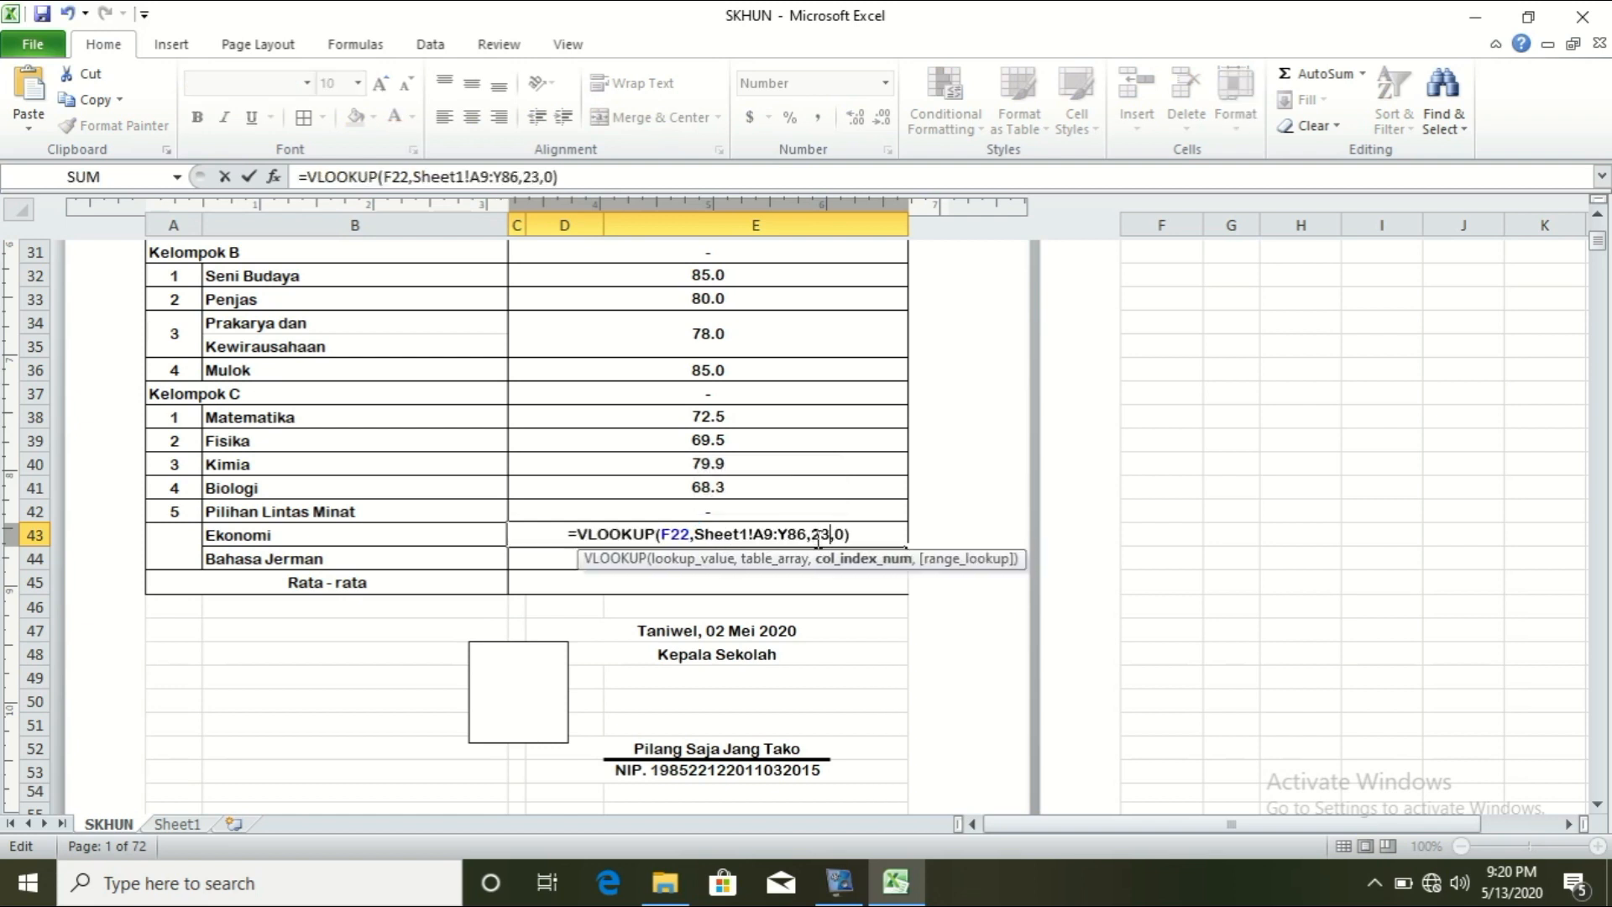
{"action": "key", "text": "Return"}
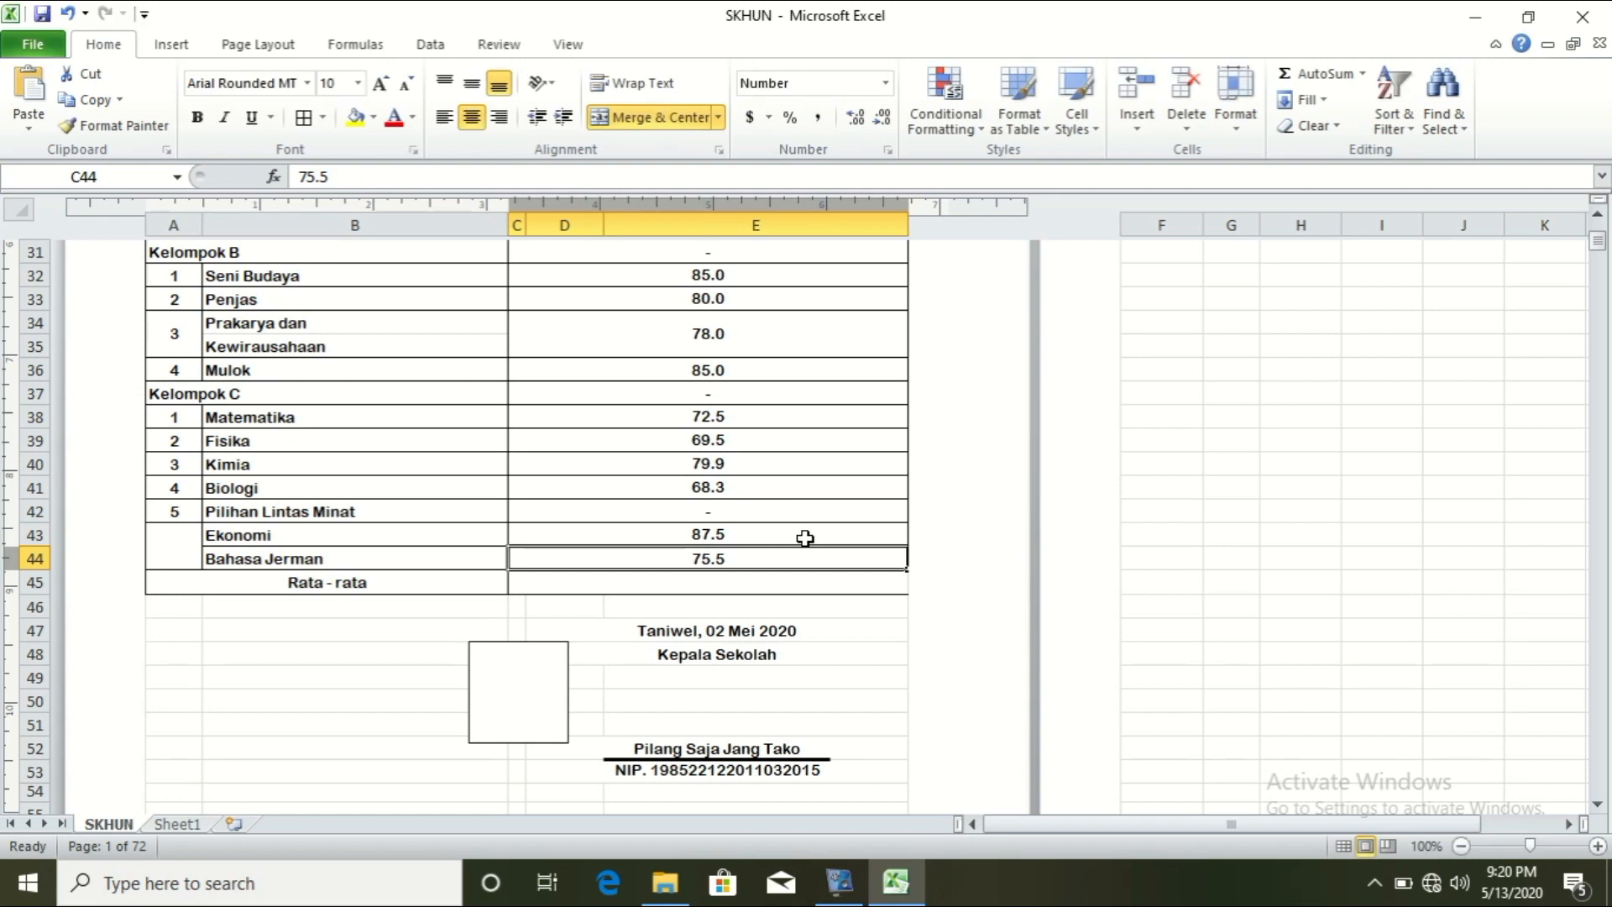
{"action": "left_click", "coordinate": [782, 535]}
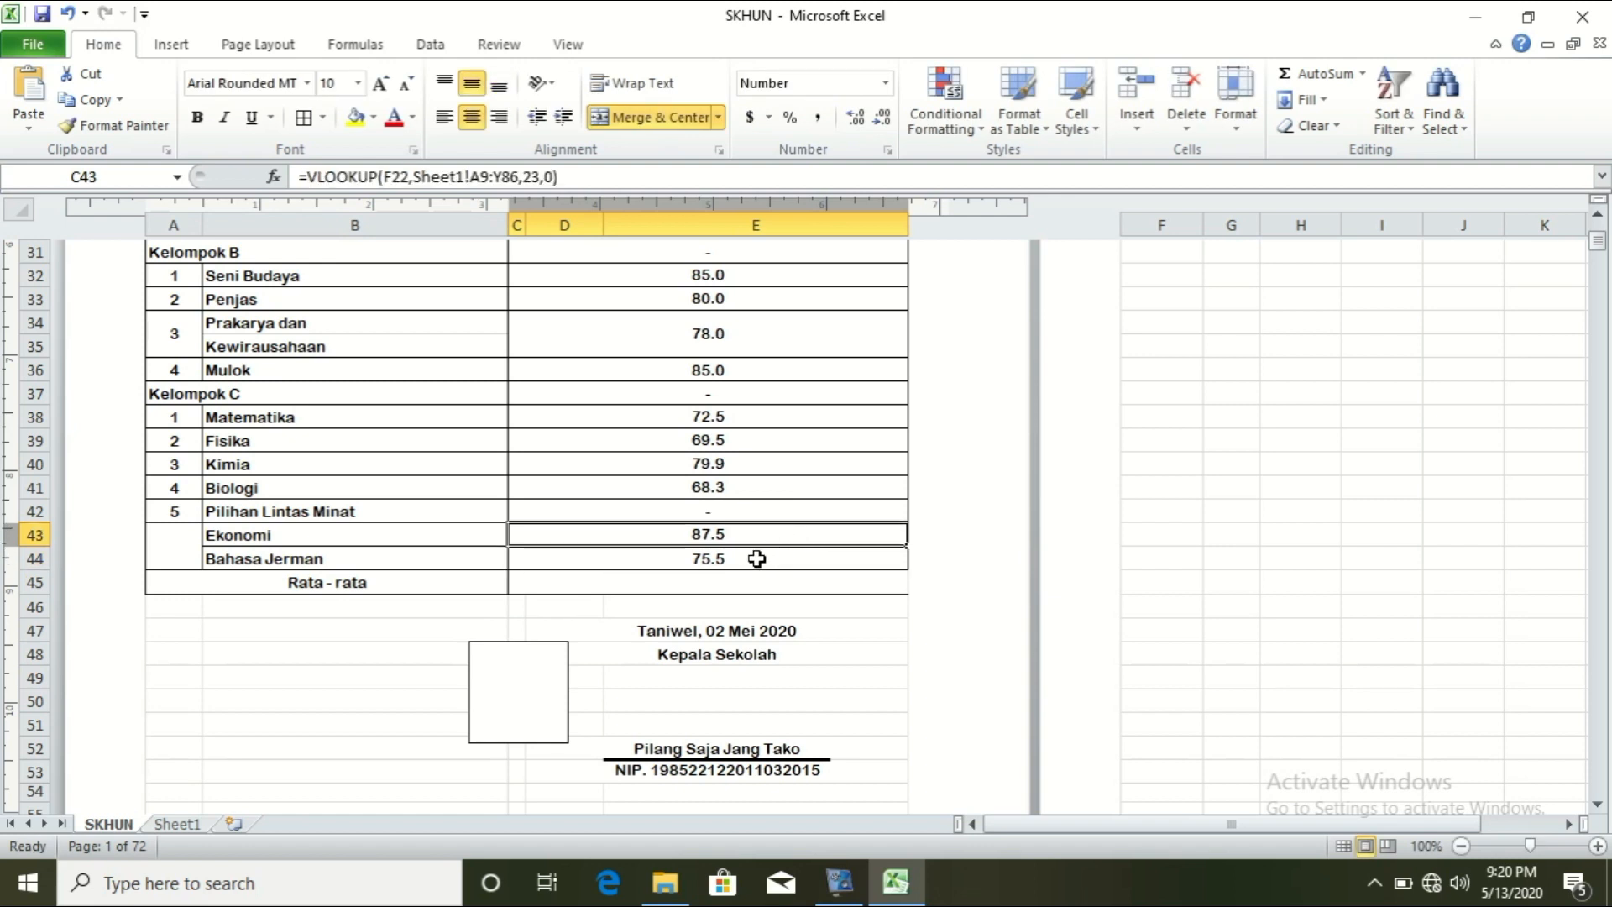
Step: Paste the VLOOKUP formula into the Bahasa Jerman grade with column index 24, giving 68.0
{"action": "left_click", "coordinate": [757, 557]}
{"action": "double_click", "coordinate": [754, 559]}
{"action": "type", "text": "=VLOOKUP(F22,Sheet1!A9:Y86,9,0)"}
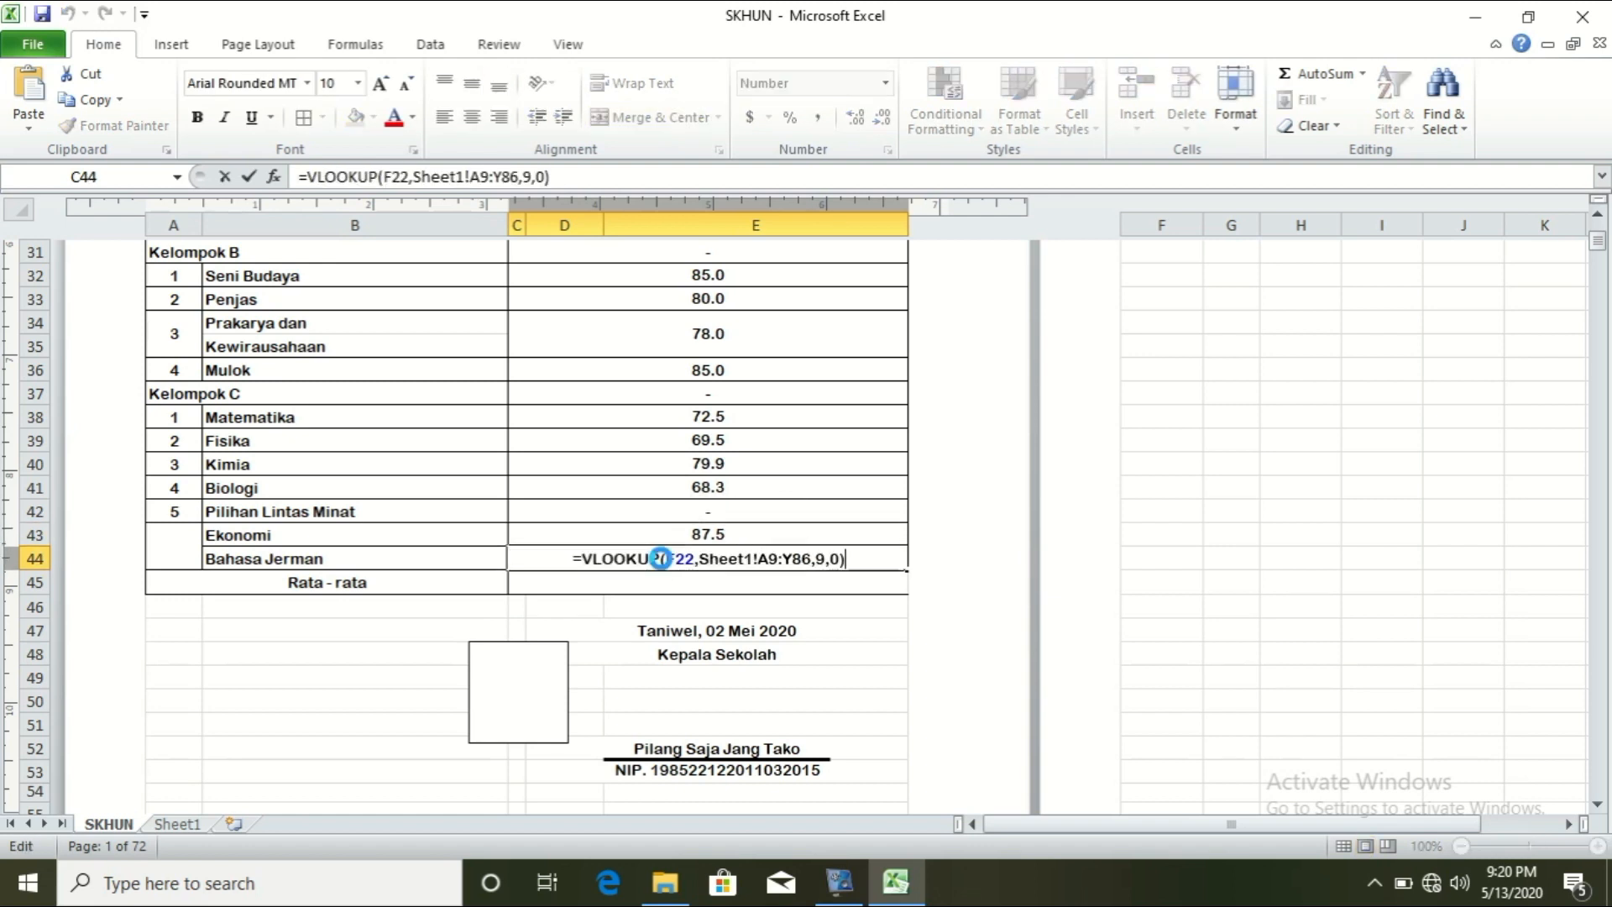
{"action": "double_click", "coordinate": [817, 569]}
{"action": "type", "text": "24"}
{"action": "key", "text": "Return"}
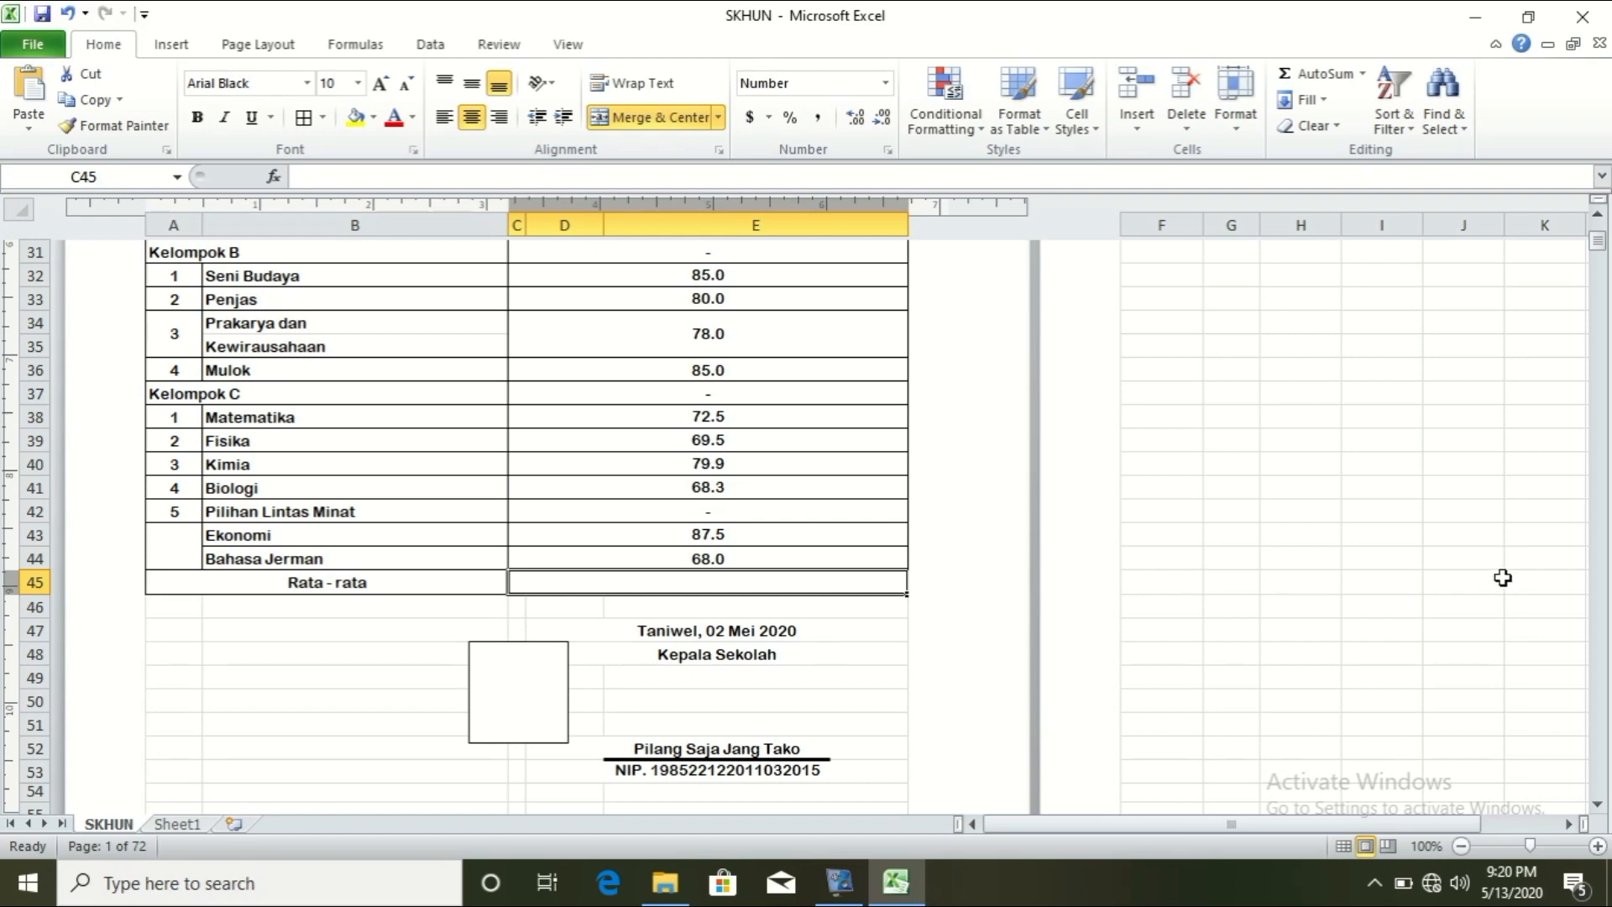
Step: Enter =AVERAGE over the subject grades (C25:E44) in the Rata-rata cell, showing 77.5
{"action": "left_click_drag", "start_coordinate": [1598, 242], "coordinate": [1600, 262]}
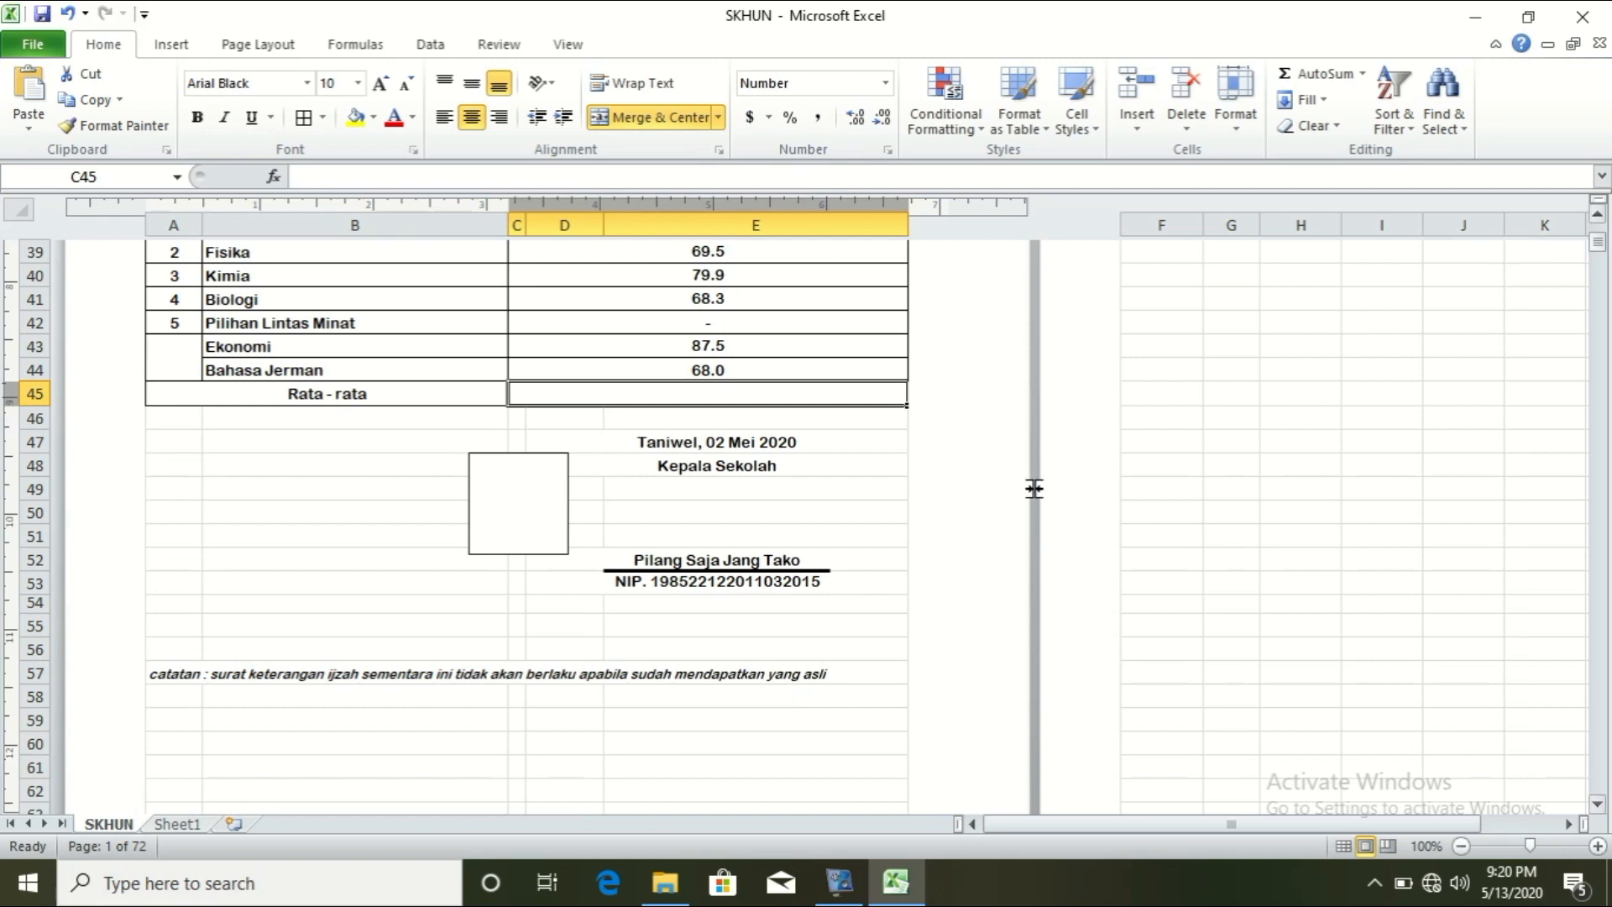
{"action": "type", "text": "="}
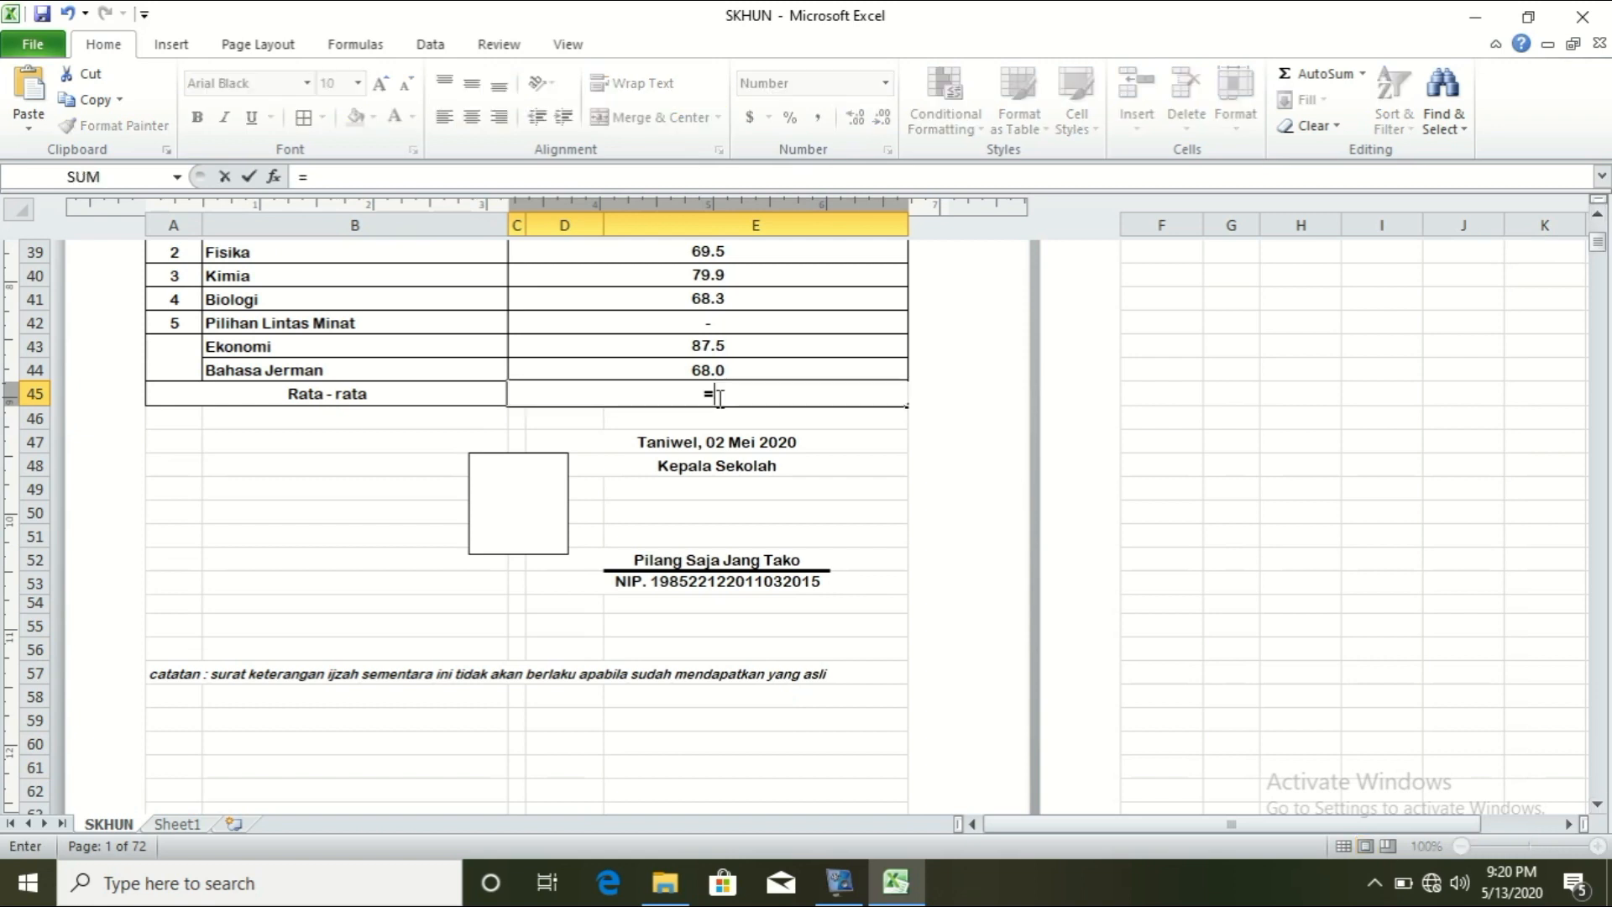
{"action": "type", "text": "AV"}
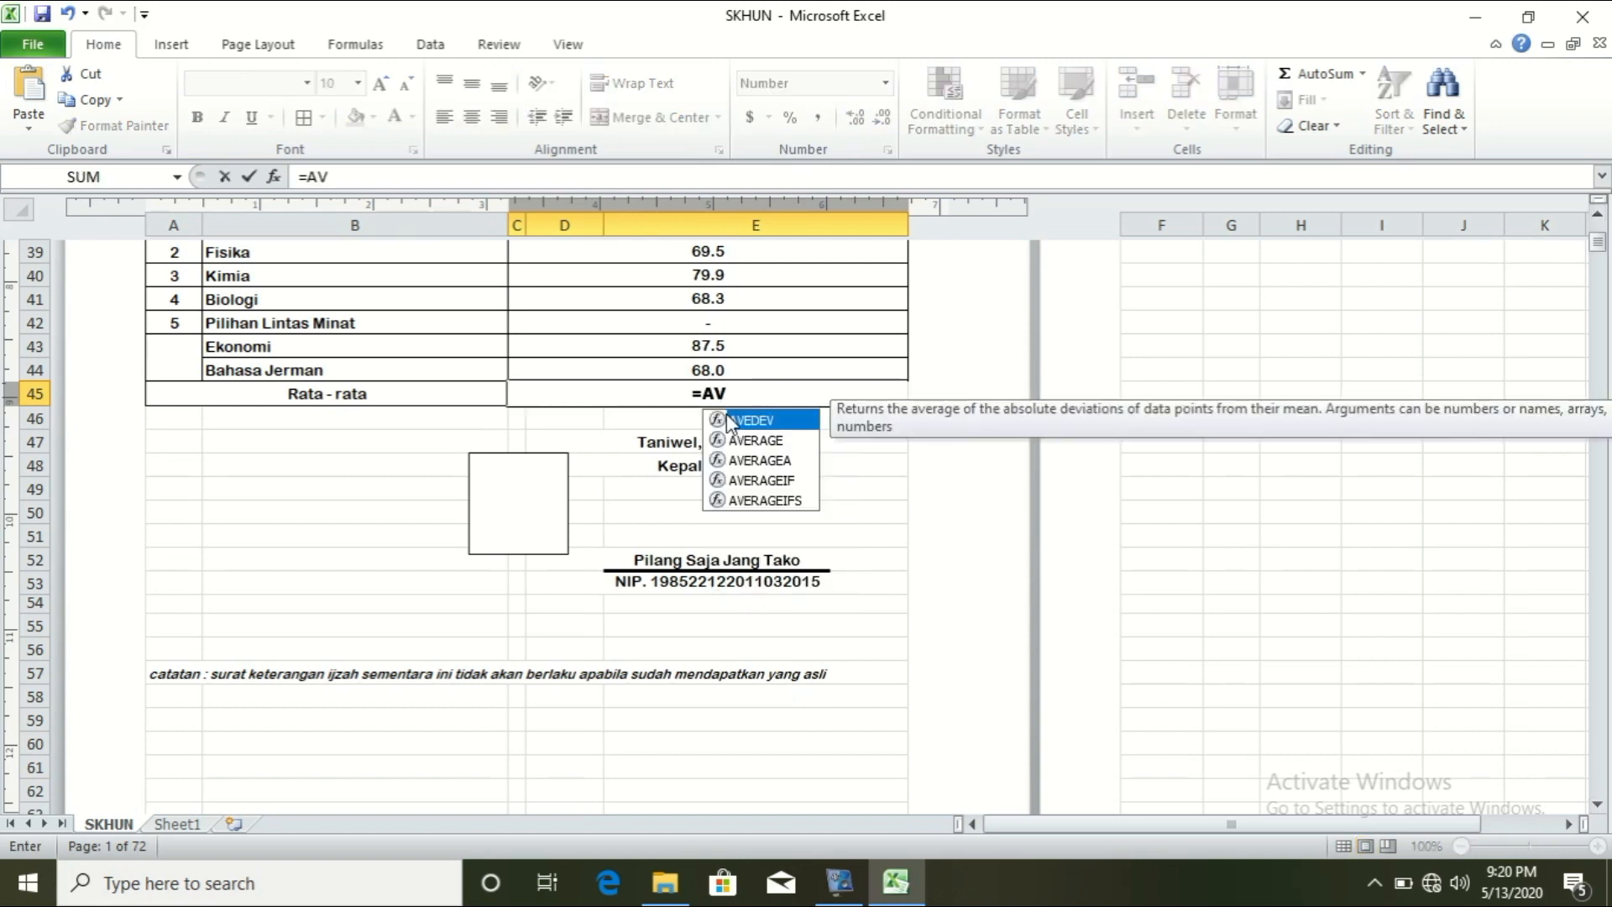
{"action": "left_click", "coordinate": [760, 441]}
{"action": "double_click", "coordinate": [764, 445]}
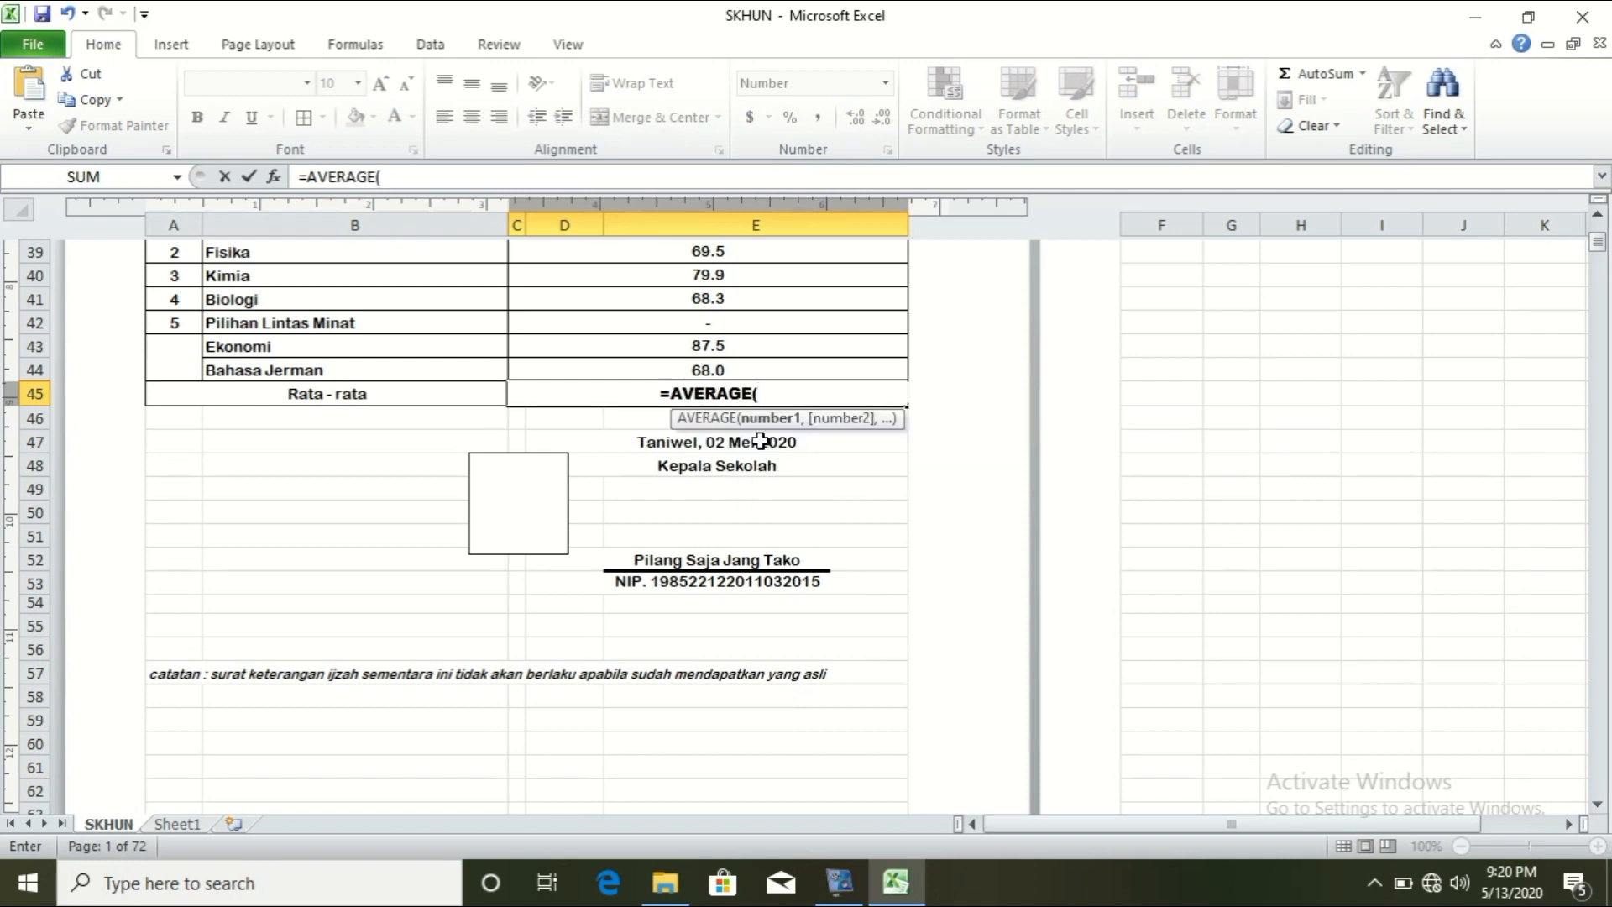
{"action": "left_click_drag", "start_coordinate": [1600, 252], "coordinate": [1601, 244]}
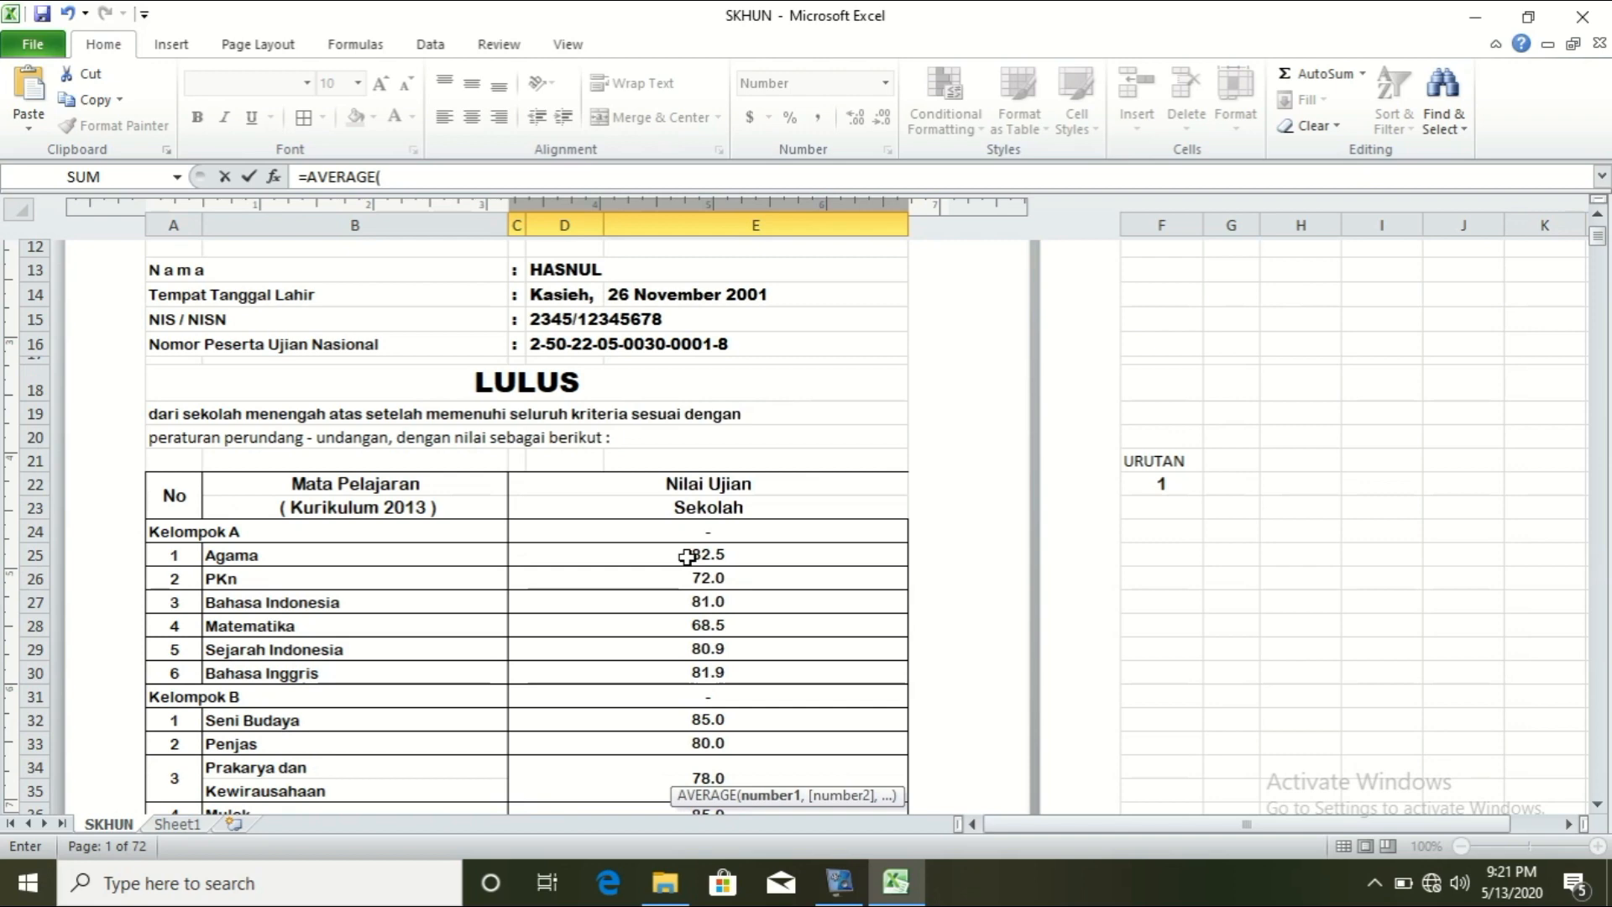
{"action": "left_click_drag", "start_coordinate": [686, 556], "coordinate": [658, 744]}
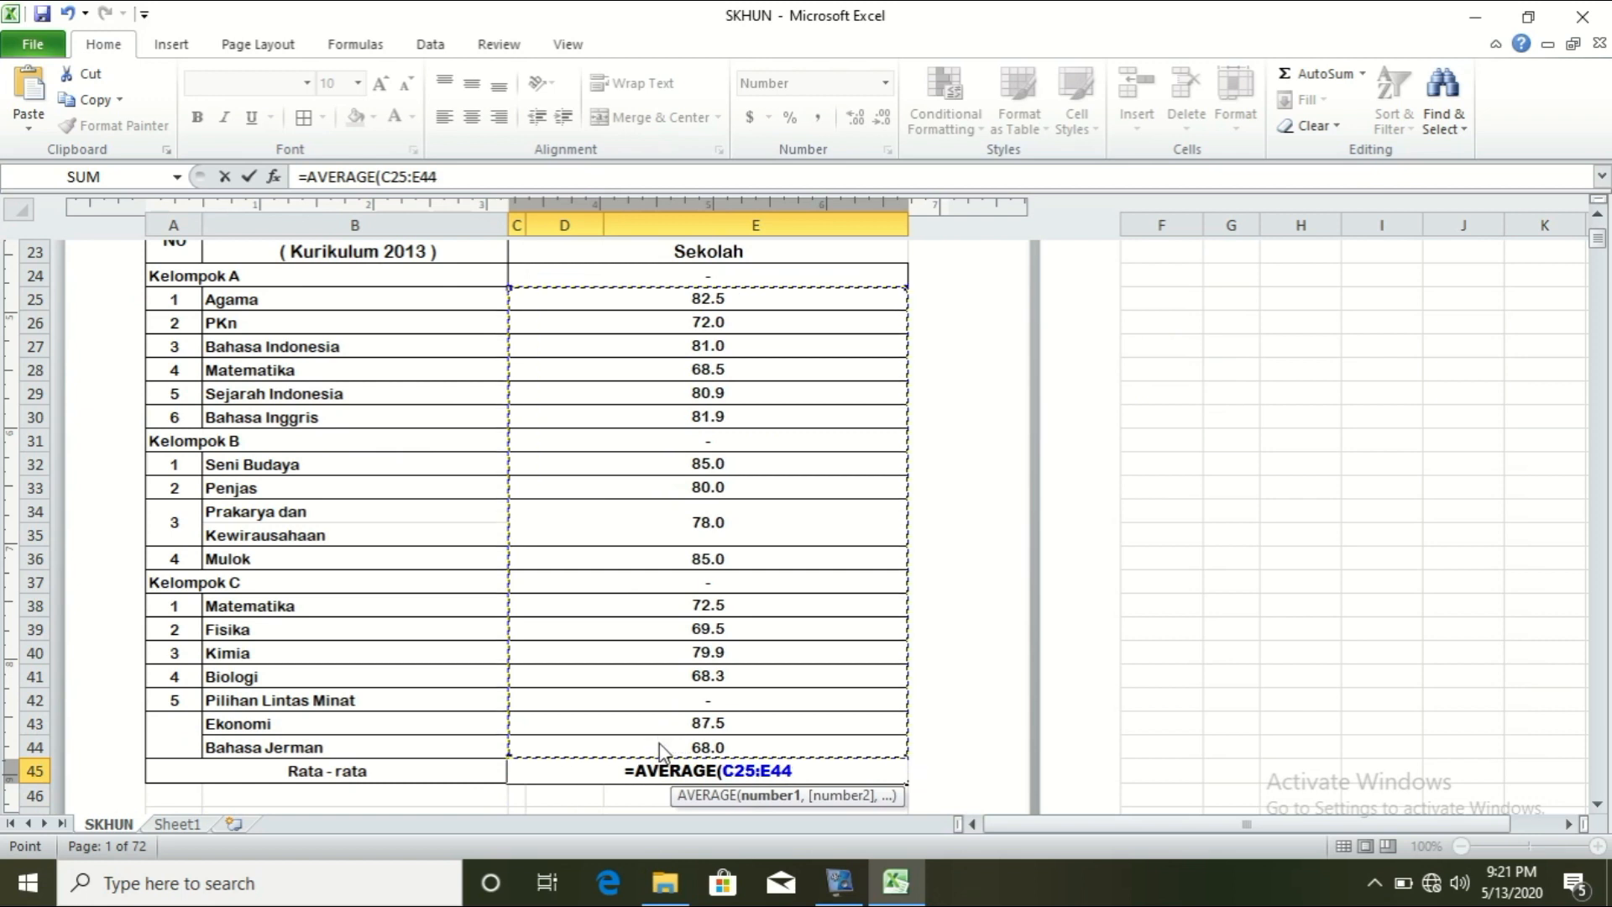
{"action": "type", "text": ")"}
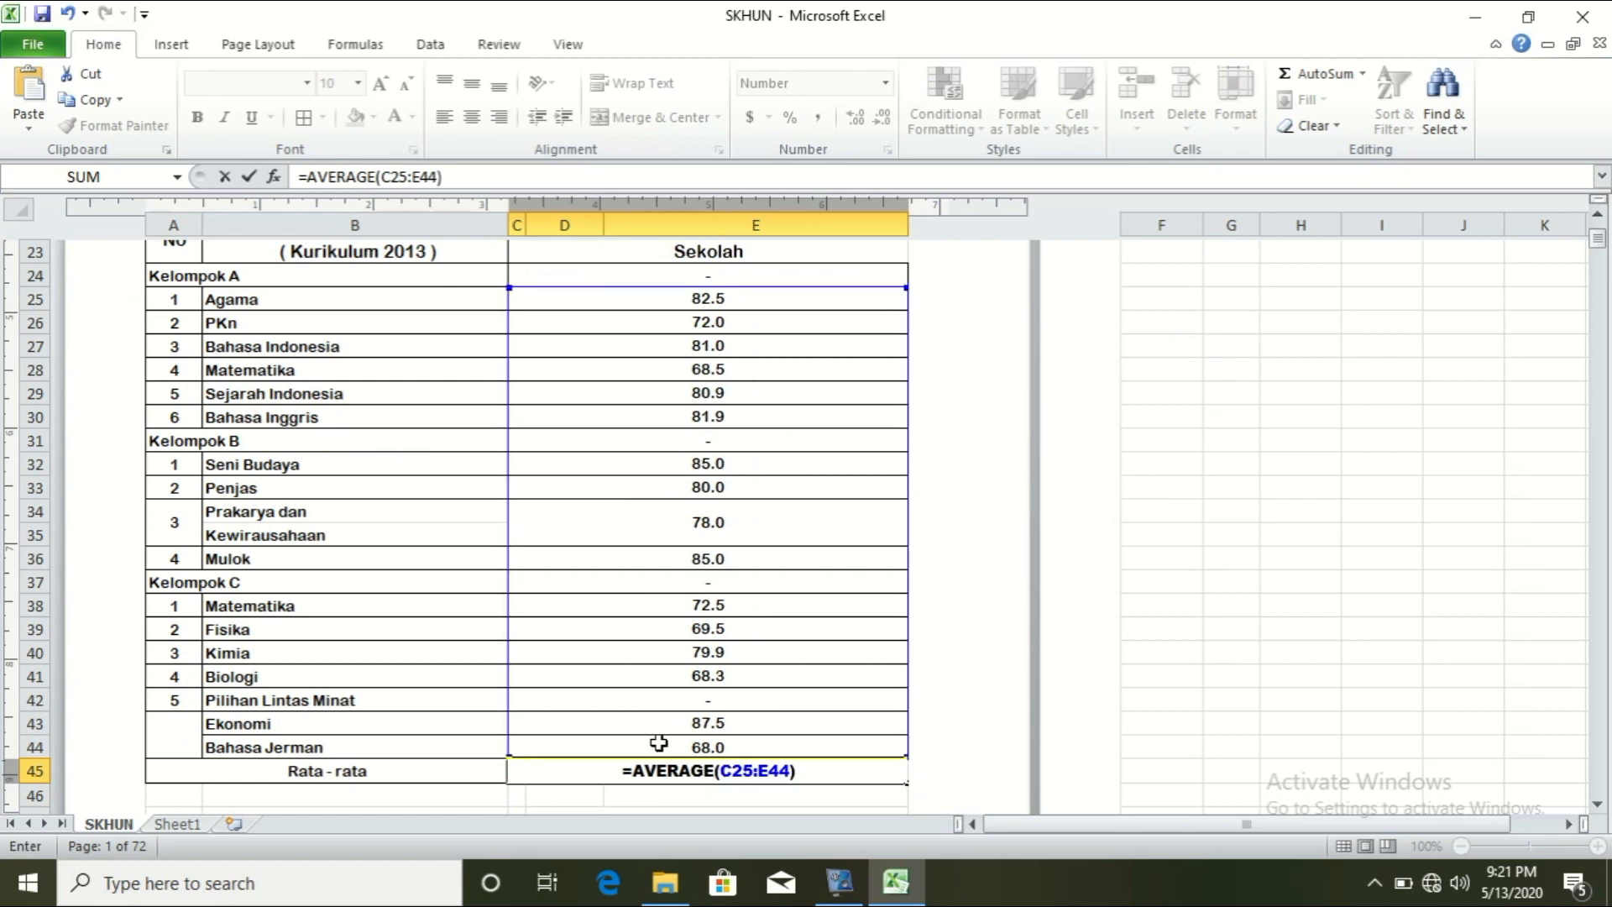
{"action": "key", "text": "Return"}
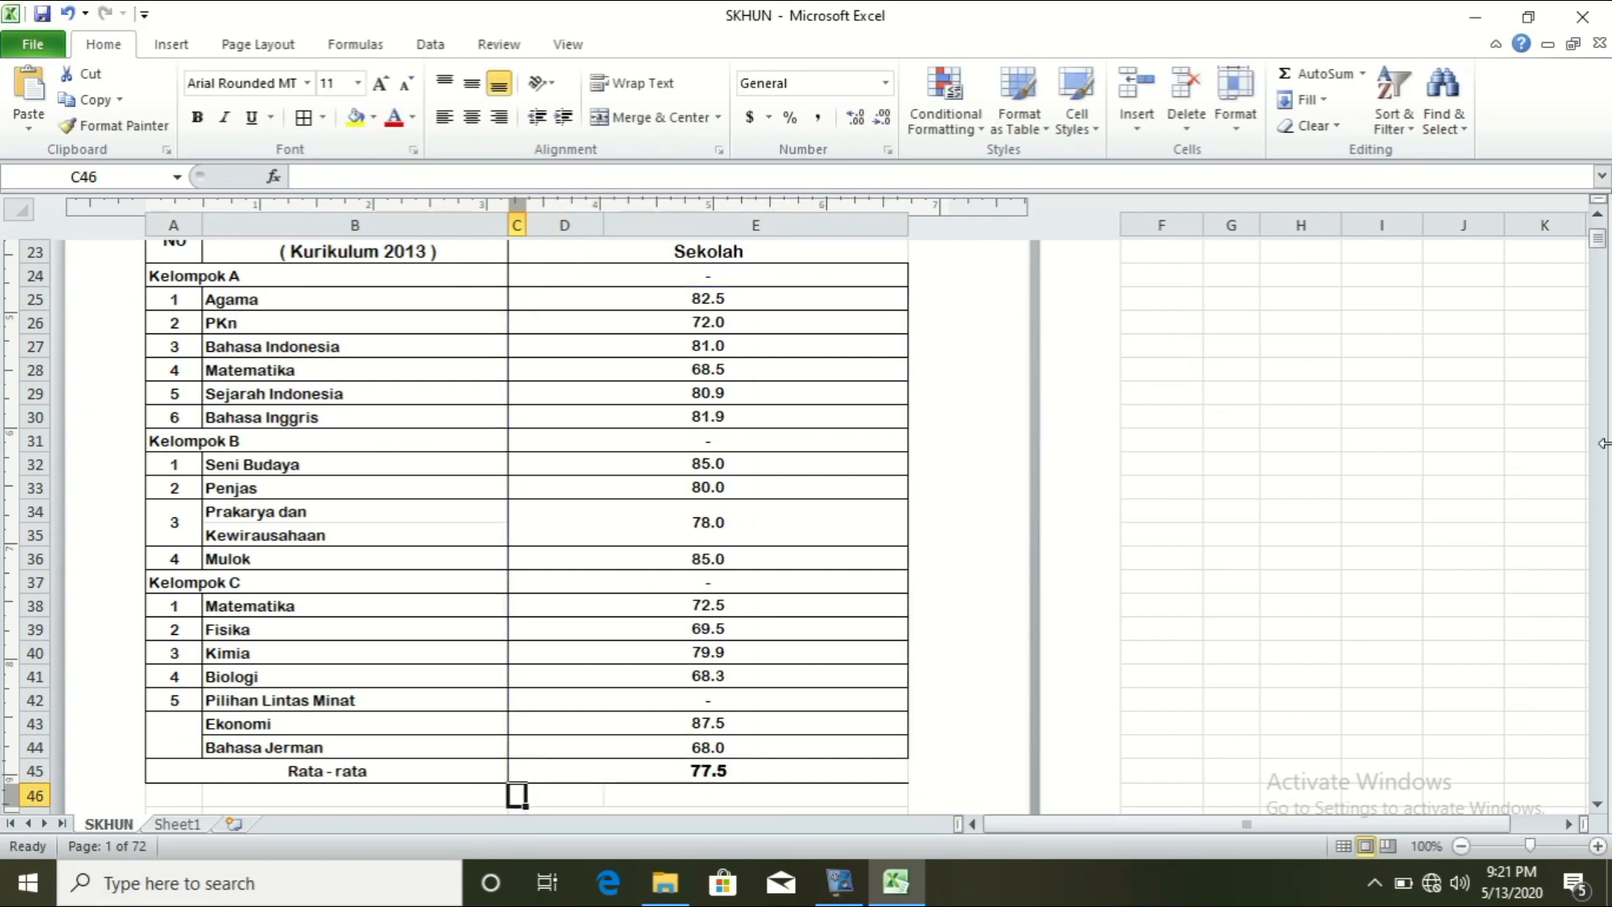
{"action": "left_click_drag", "start_coordinate": [1604, 247], "coordinate": [1605, 249]}
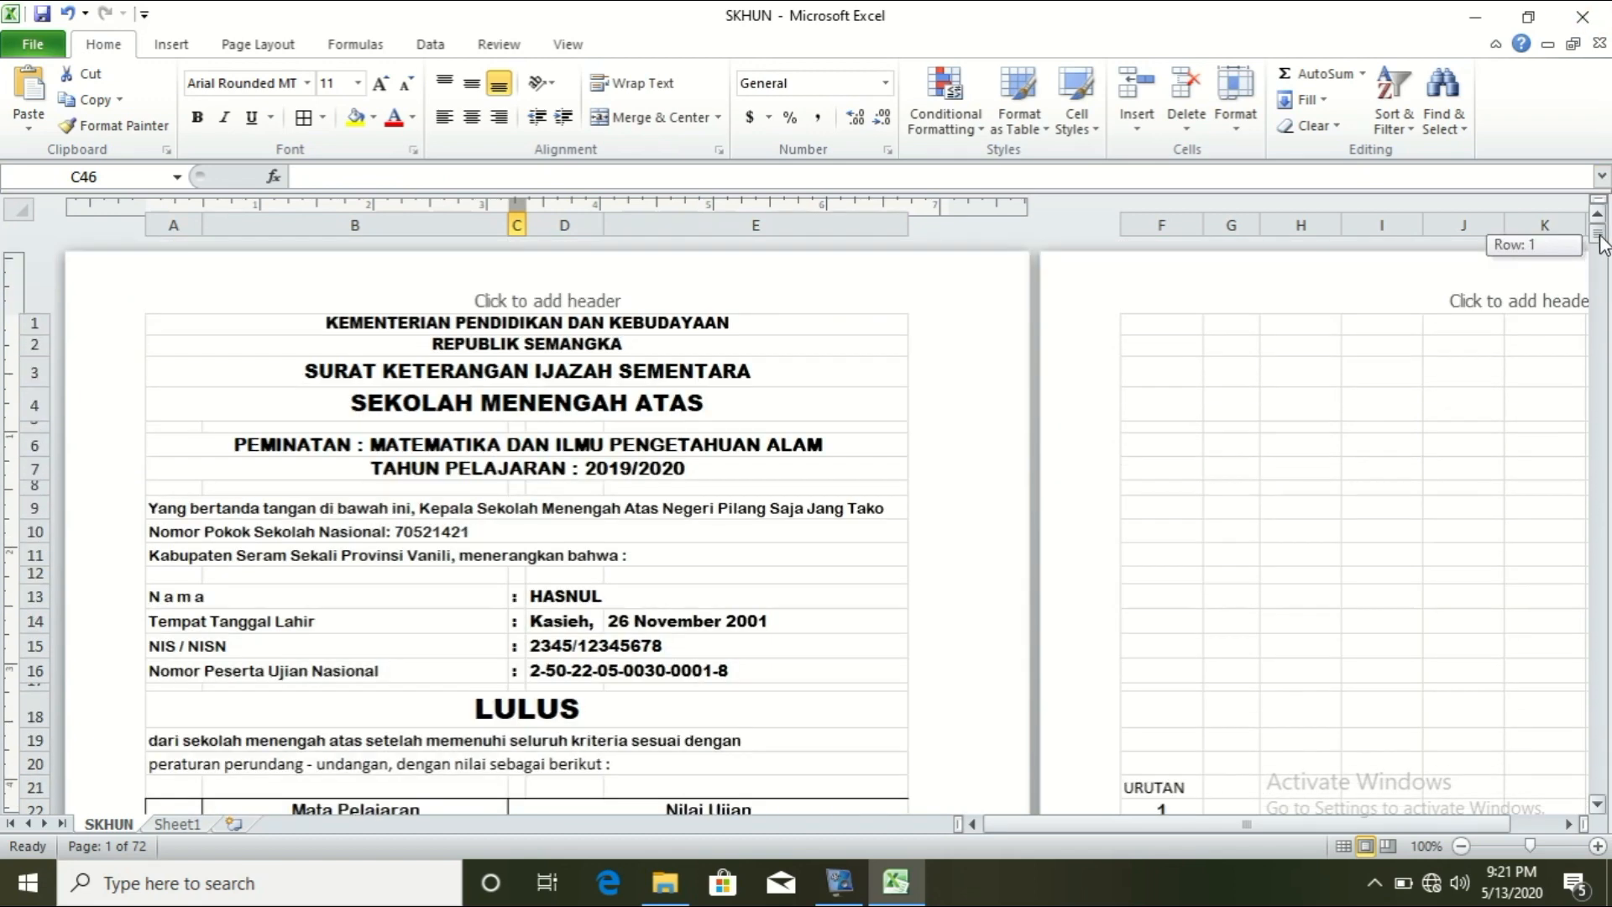
Step: Enter 3 in the URUTAN cell F22 to load the third student's details
{"action": "scroll", "coordinate": [1093, 749], "scroll_direction": "down", "scroll_amount": 3}
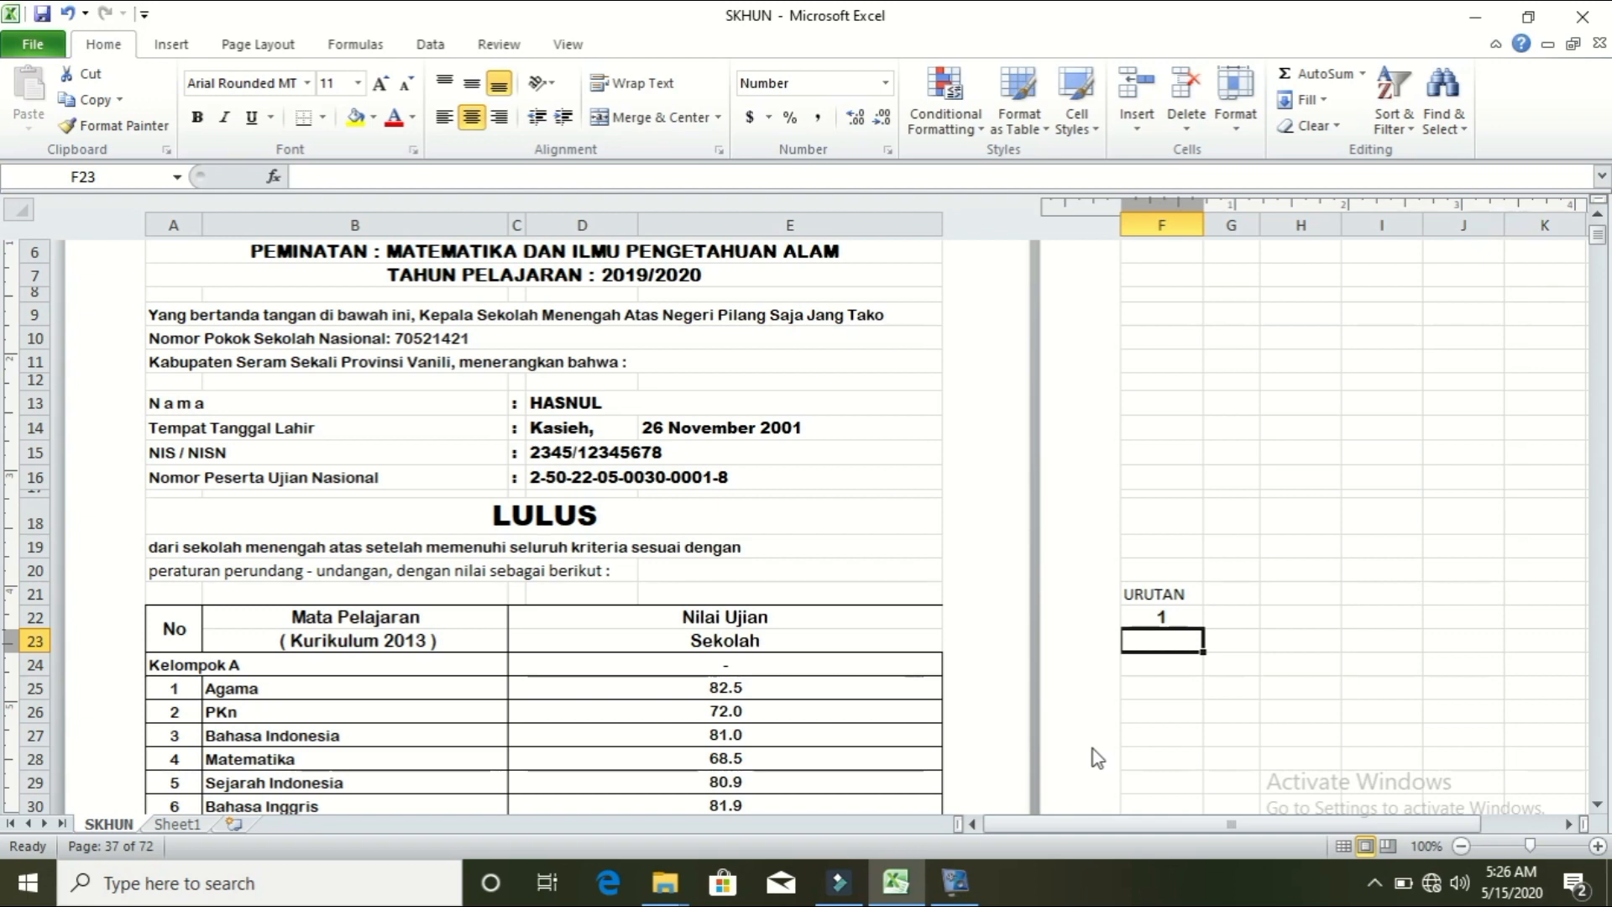
{"action": "left_click", "coordinate": [1162, 617]}
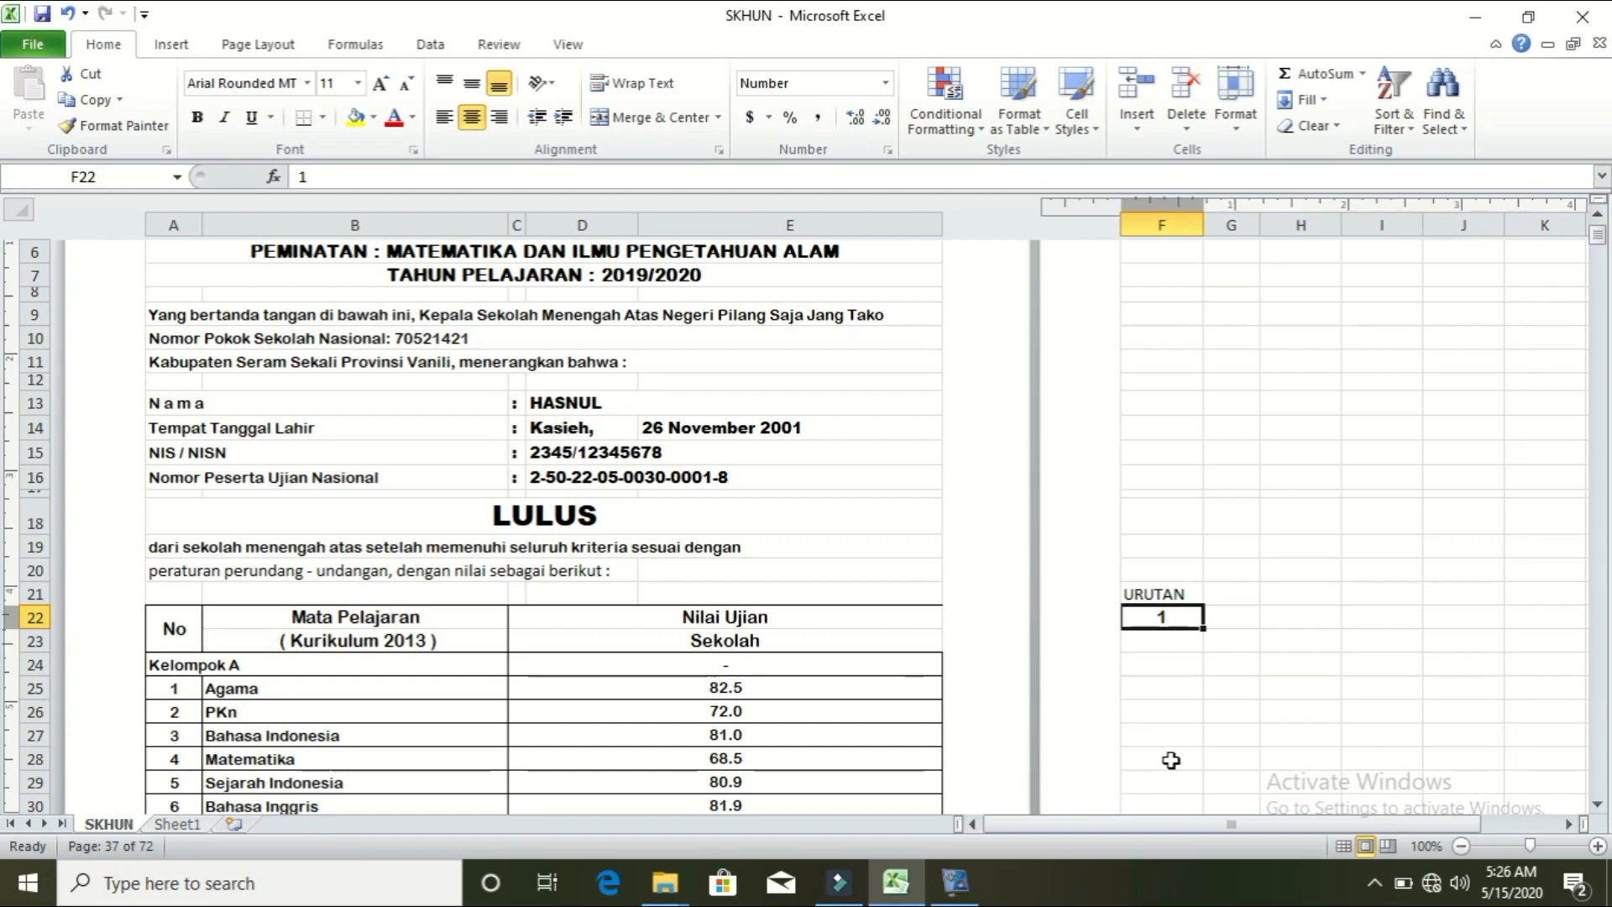
{"action": "type", "text": "3"}
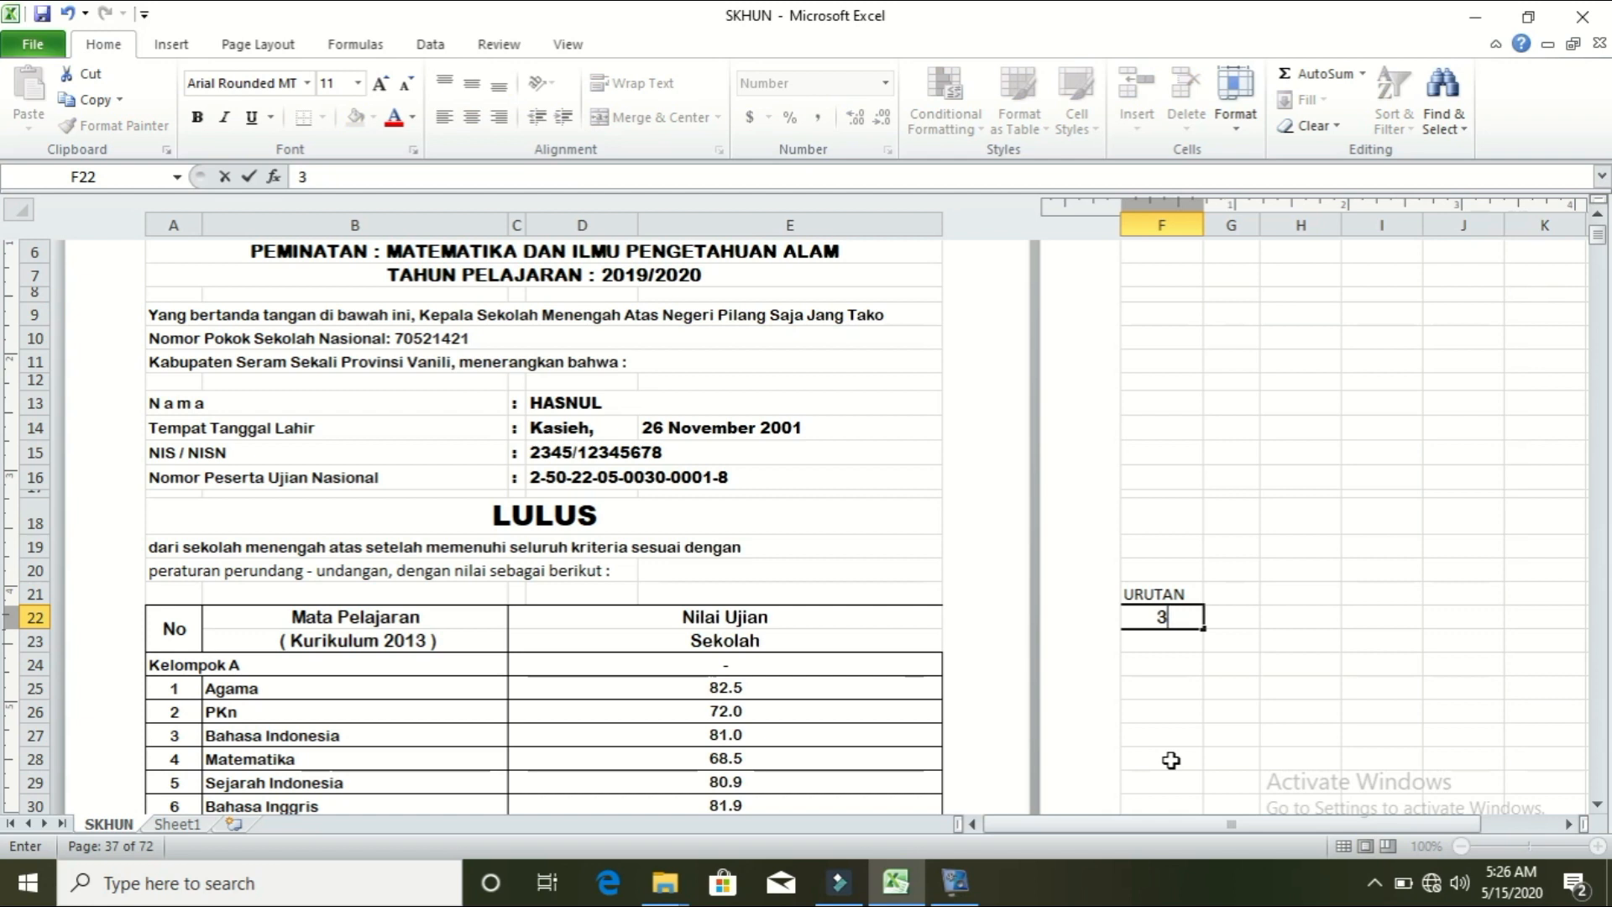
{"action": "key", "text": "Return"}
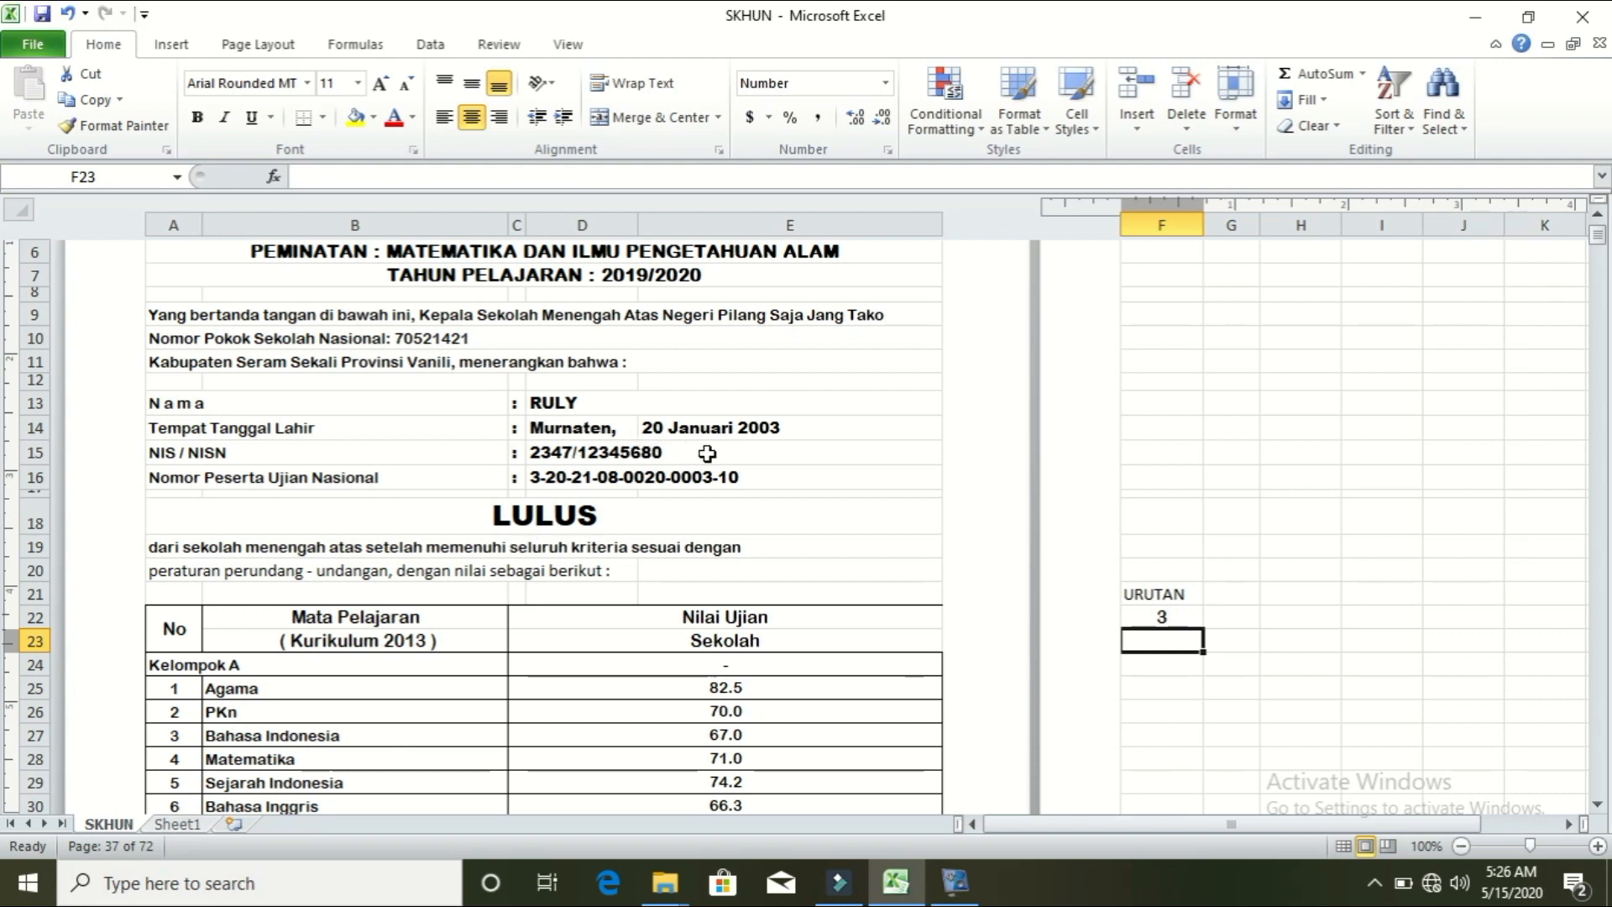
Step: After checking Sheet1, set URUTAN in F22 to 4, then 5, loading the fifth student
{"action": "left_click", "coordinate": [178, 824]}
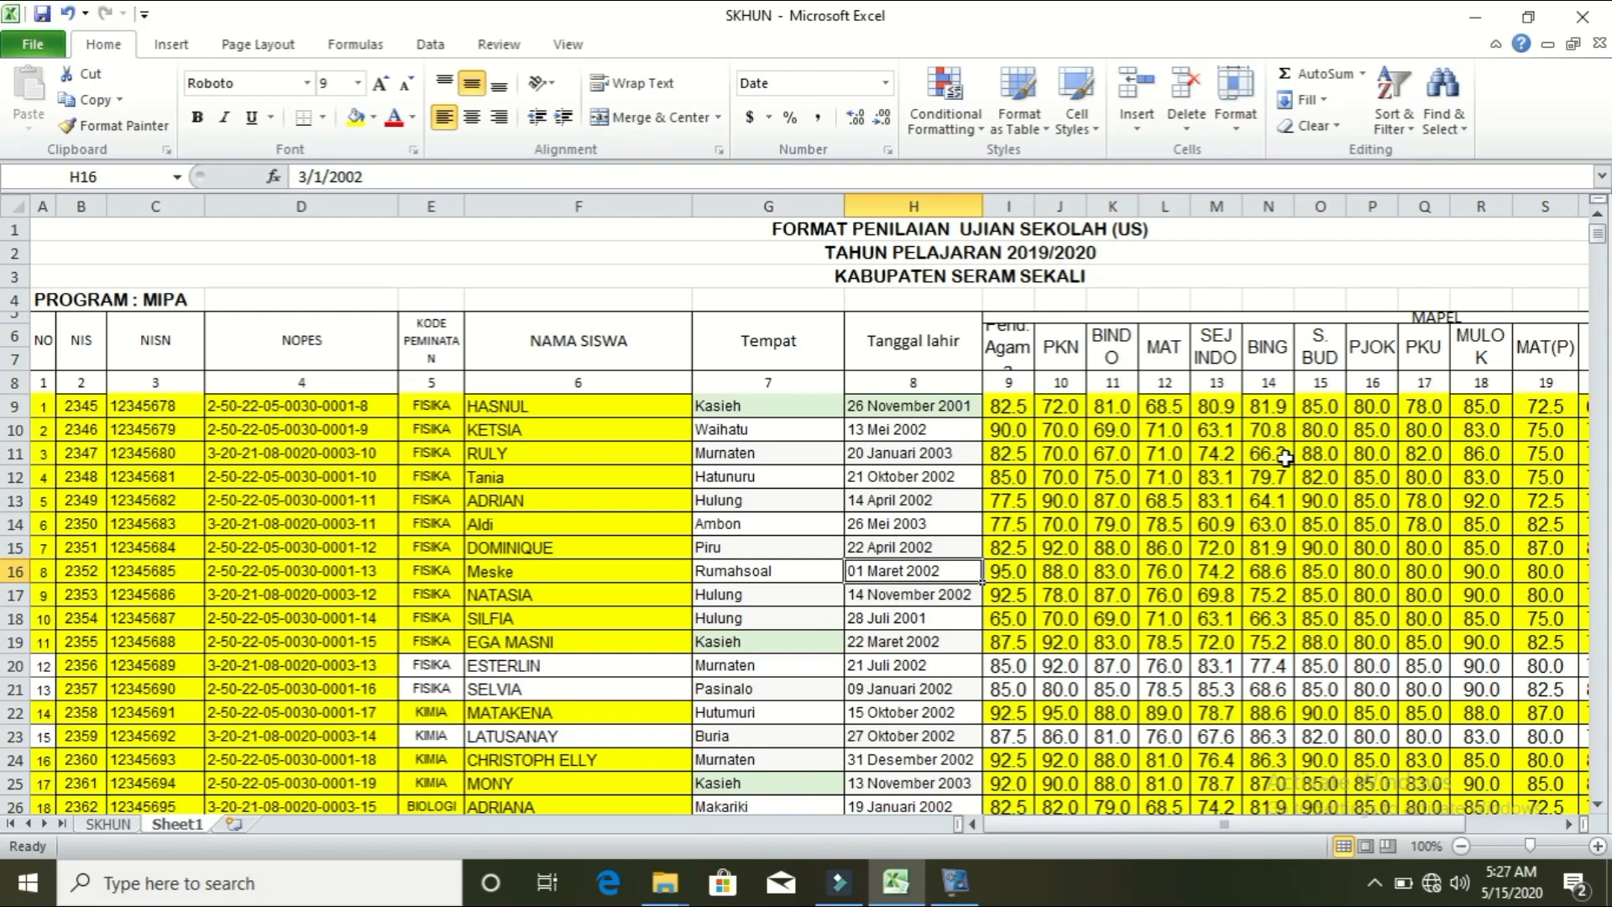
{"action": "key", "text": "ctrl+Page_Up"}
{"action": "type", "text": "4"}
{"action": "key", "text": "Return"}
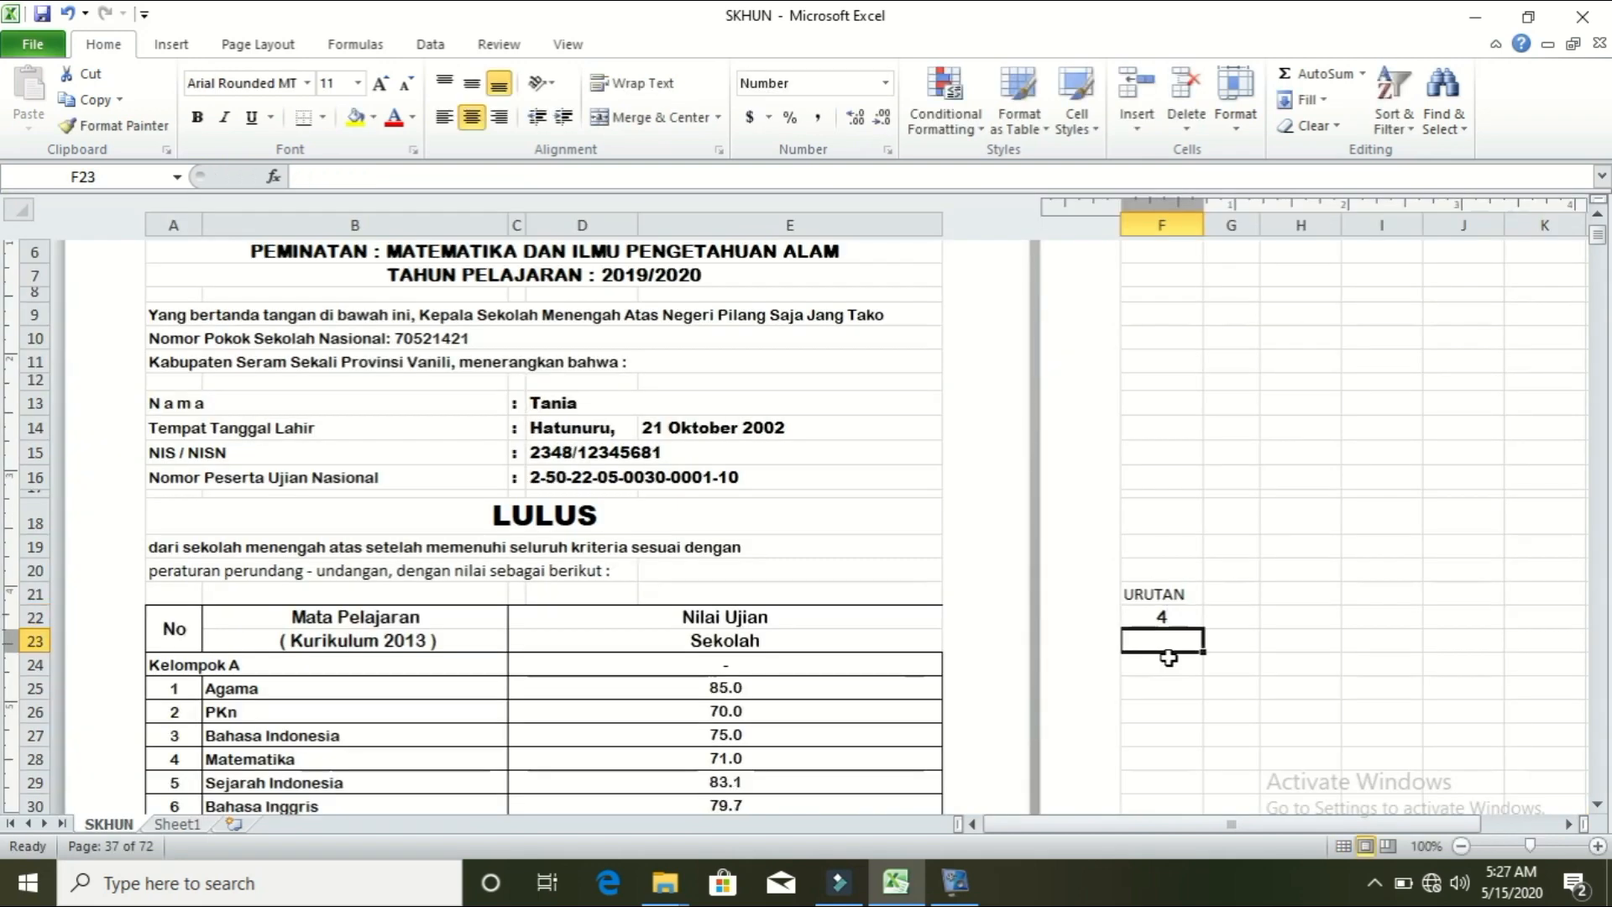
{"action": "key", "text": "Up"}
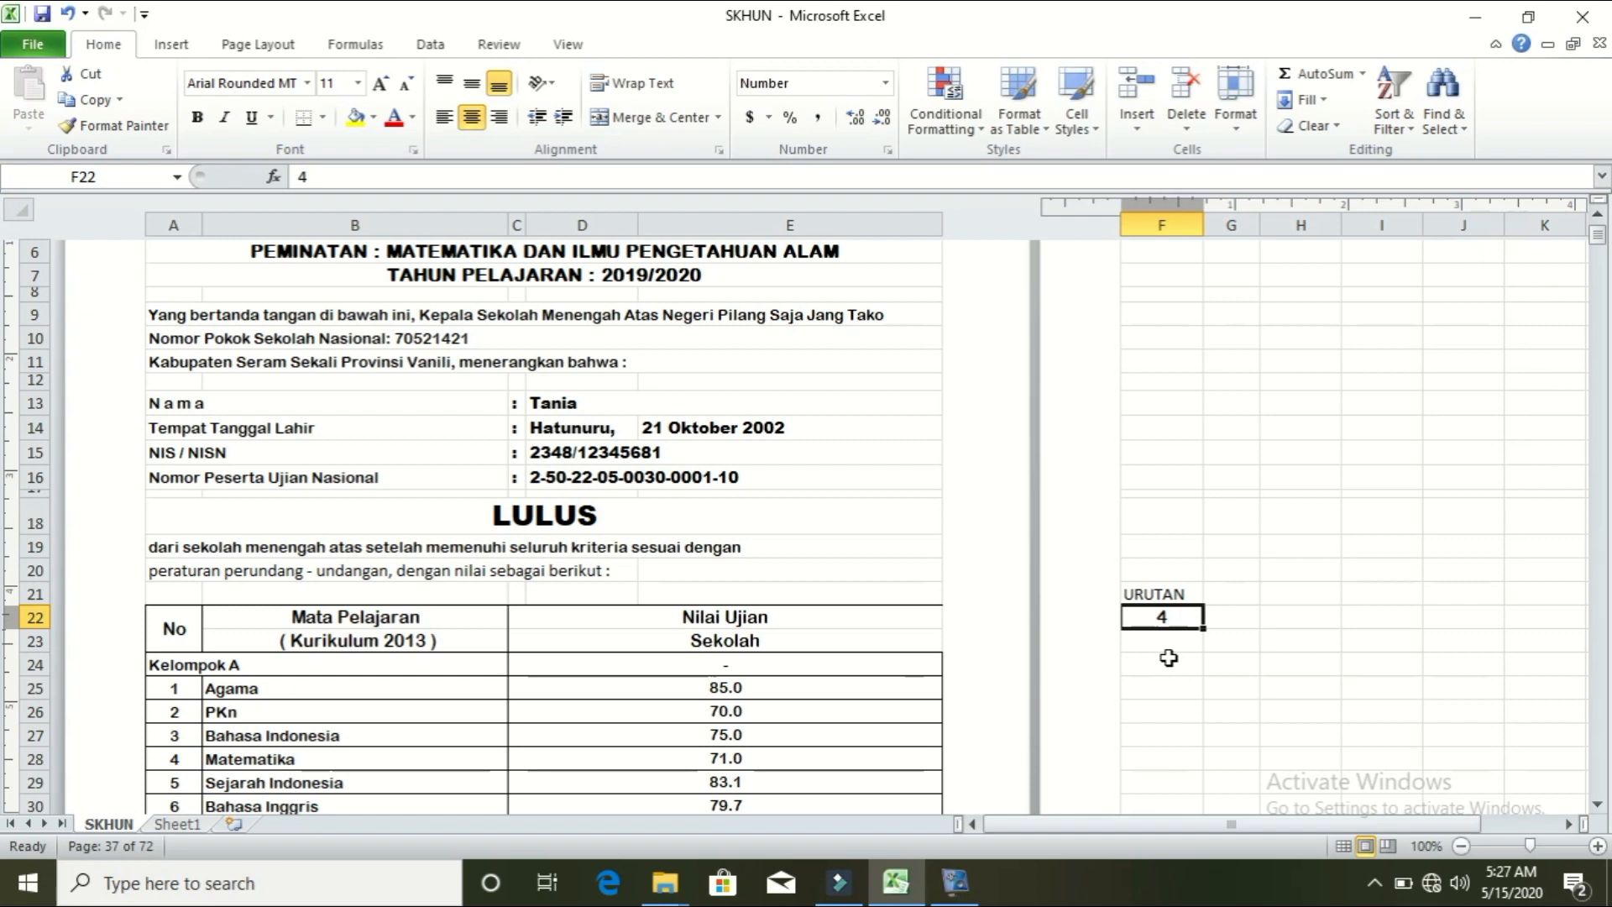
{"action": "type", "text": "5"}
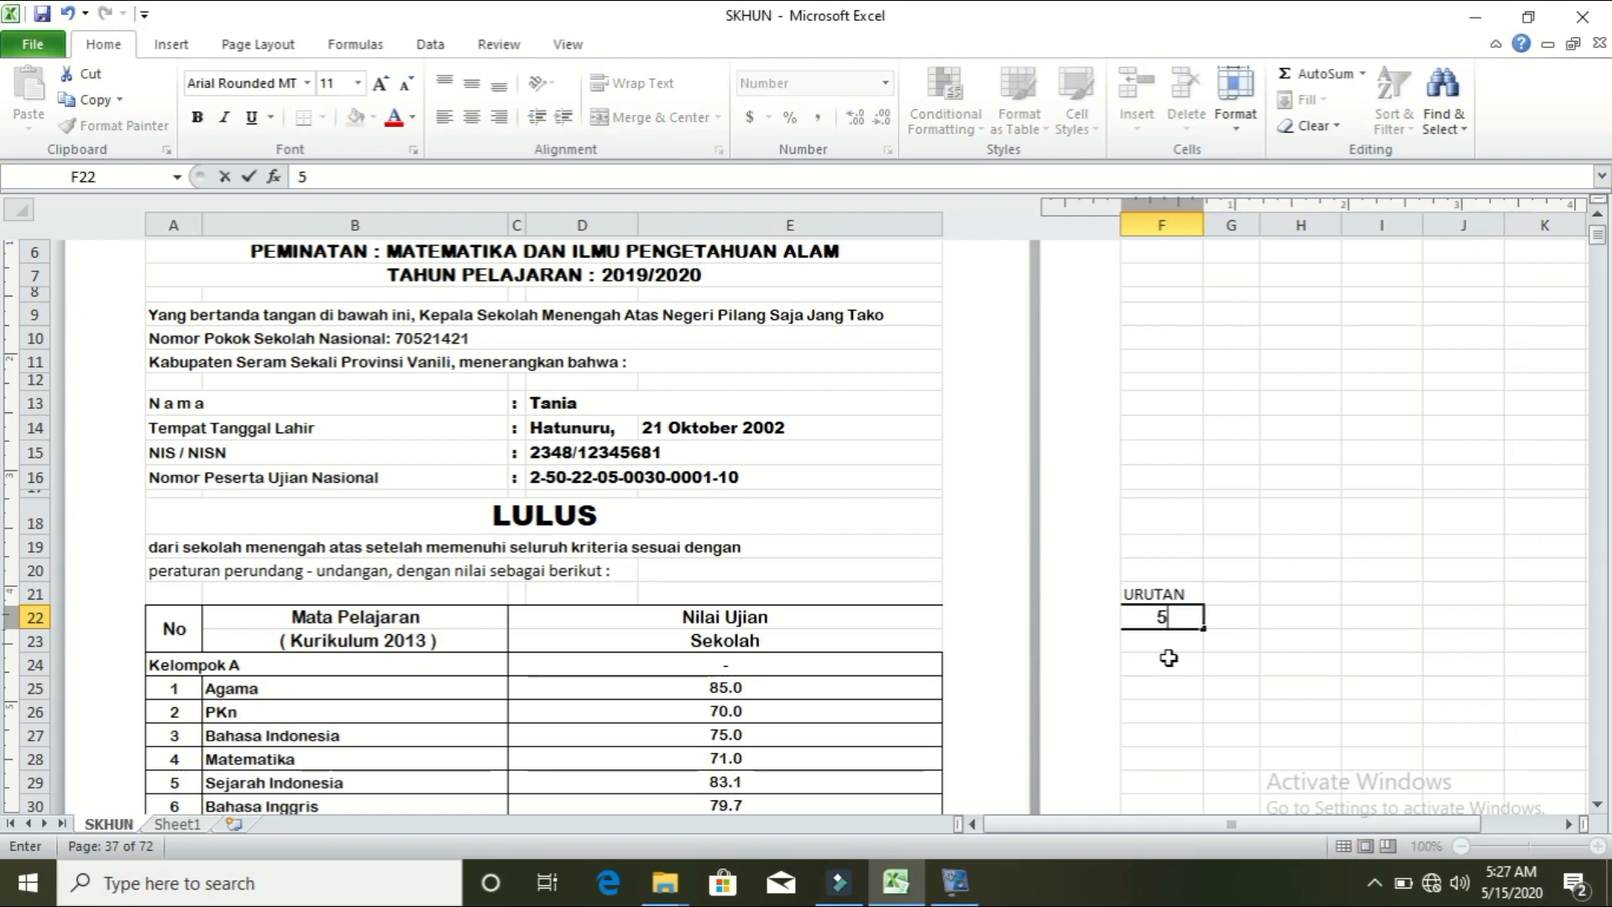
{"action": "key", "text": "Return"}
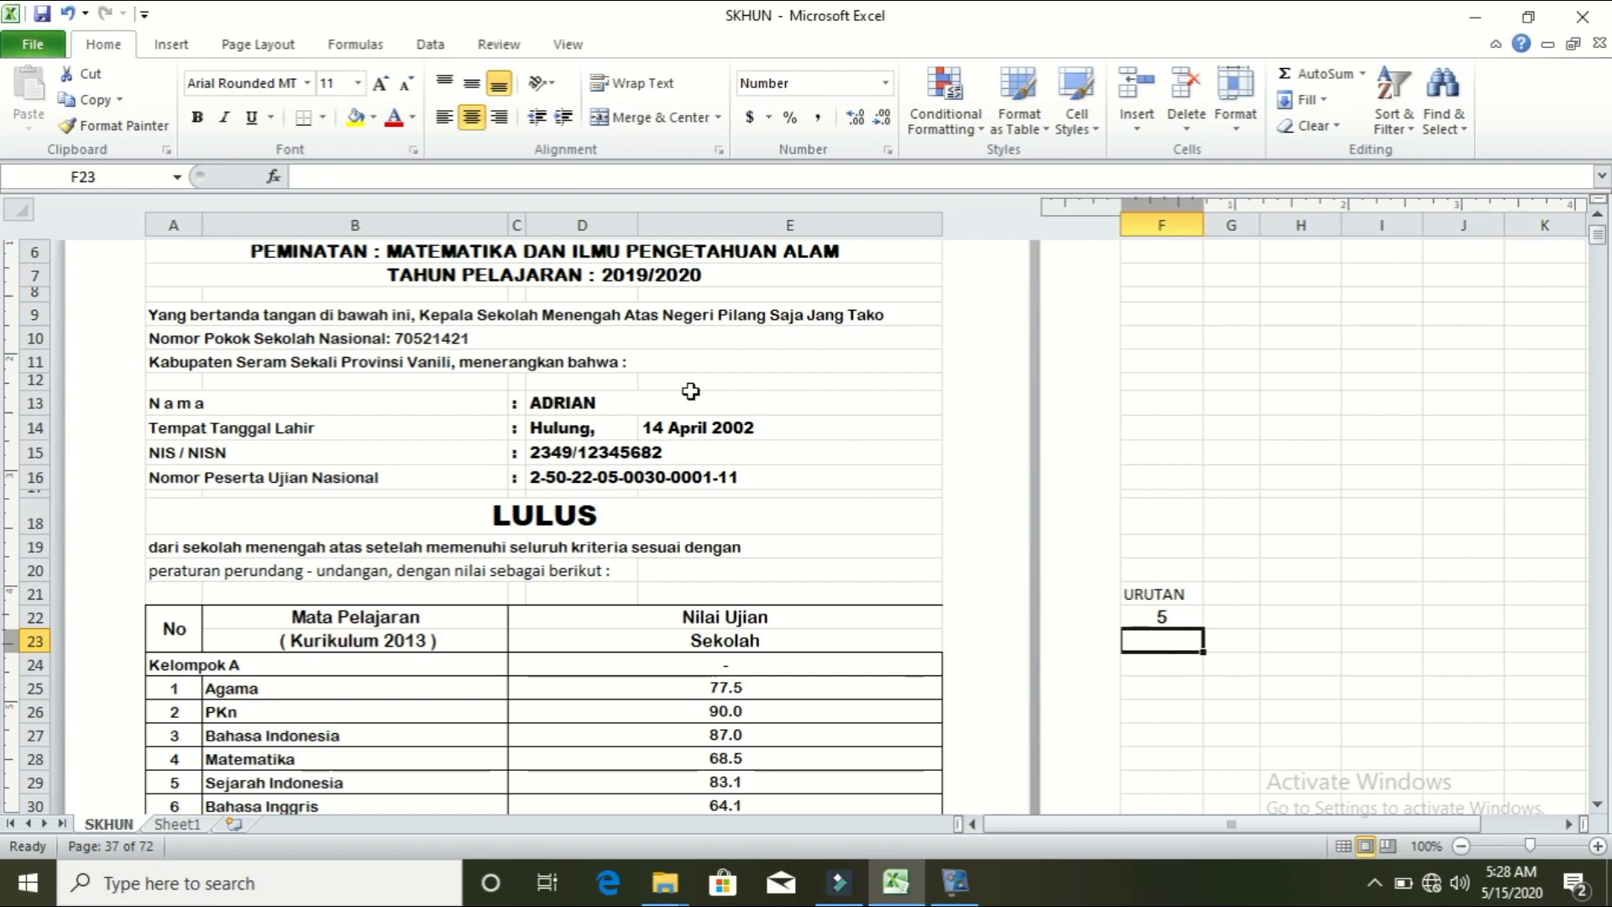
Step: Inspect the student name formula in D13, then compare SKHUN with Sheet1, ending on Sheet1
{"action": "left_click", "coordinate": [578, 403]}
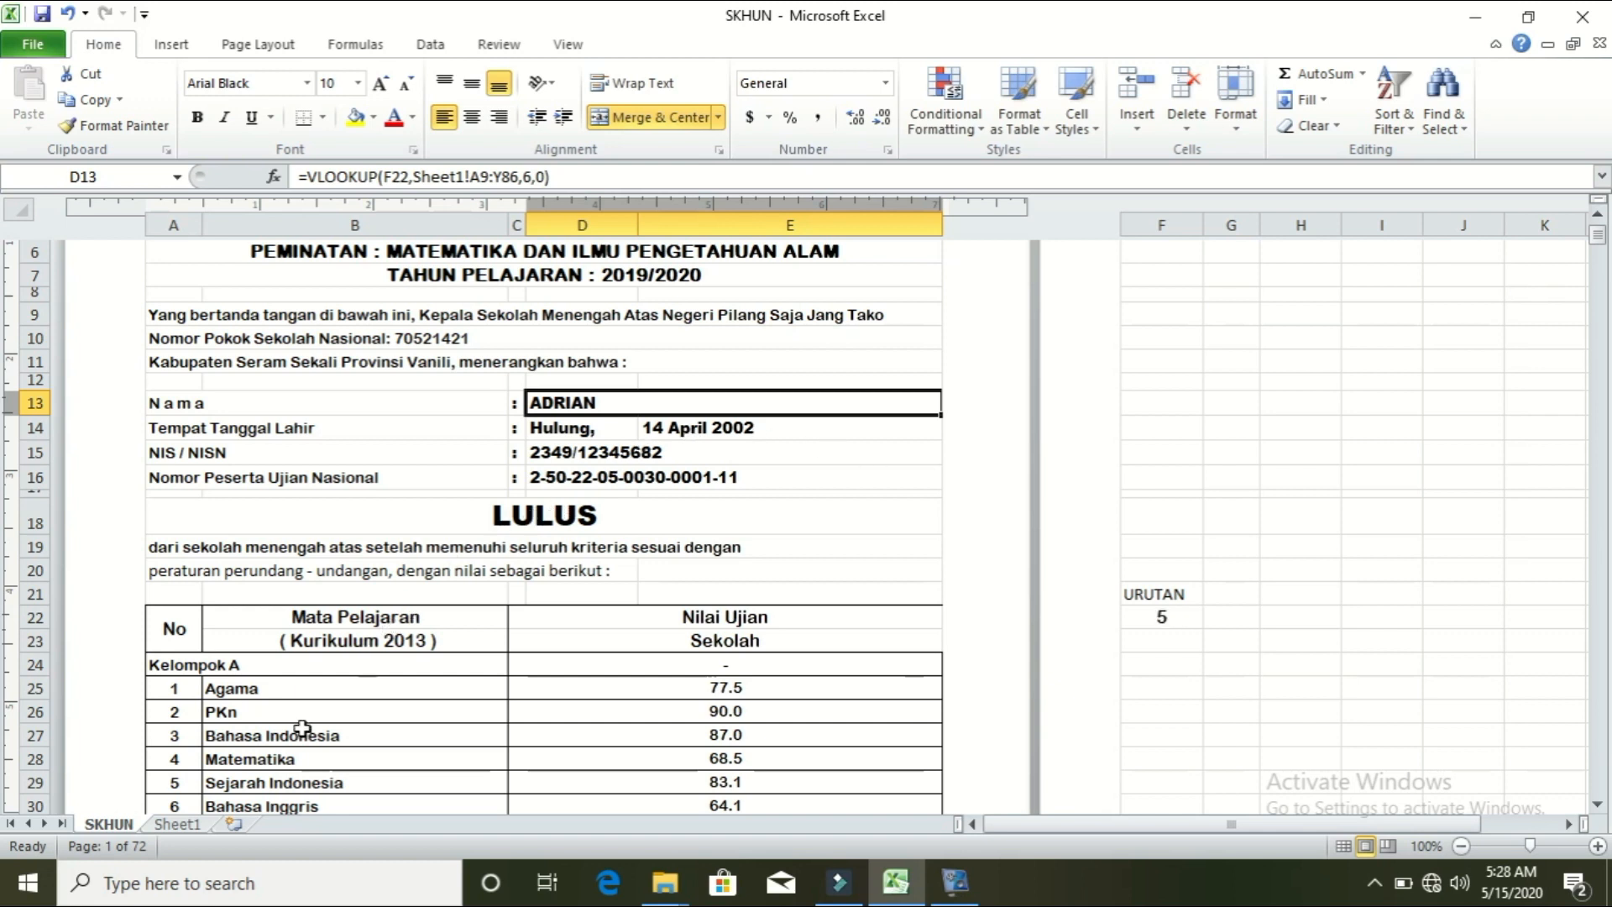
{"action": "left_click", "coordinate": [178, 827]}
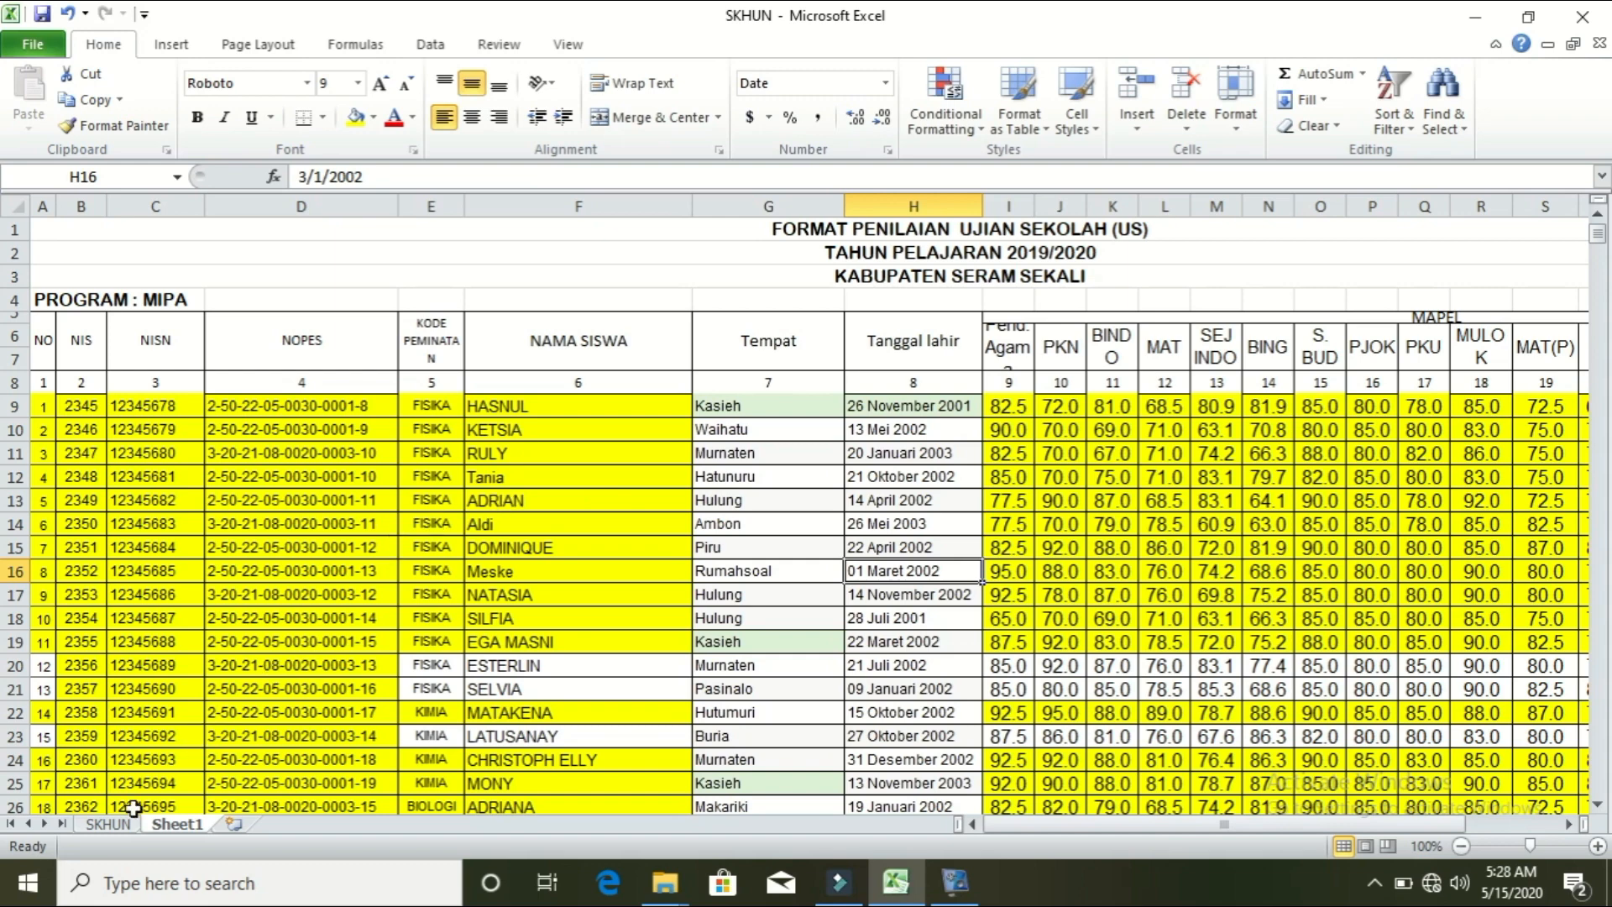
{"action": "left_click", "coordinate": [113, 826]}
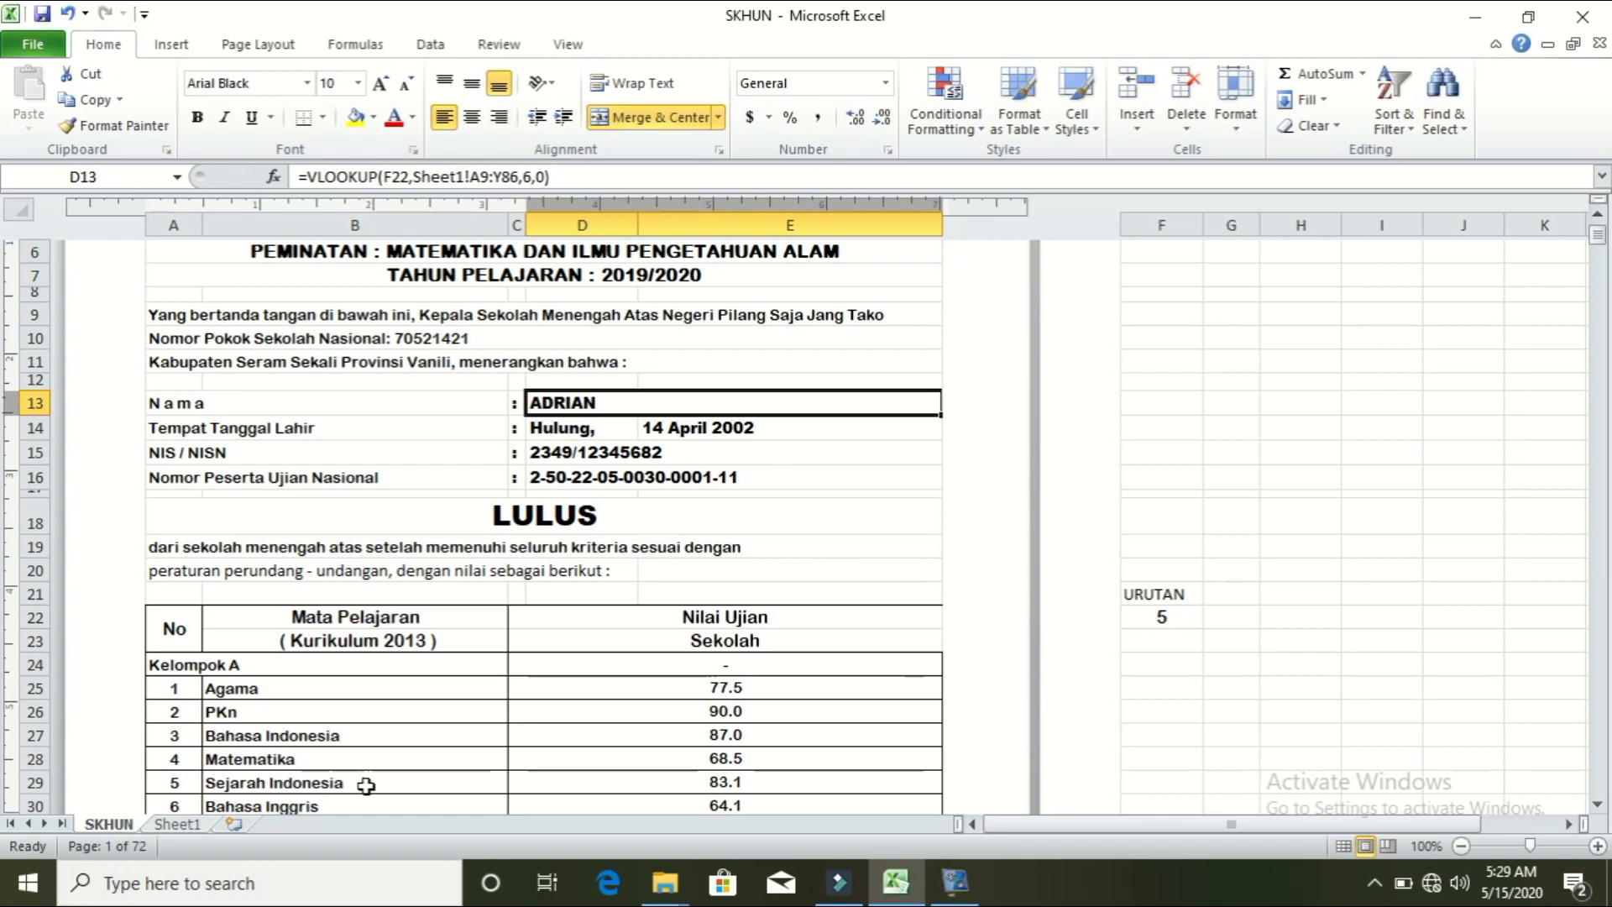
{"action": "left_click", "coordinate": [178, 825]}
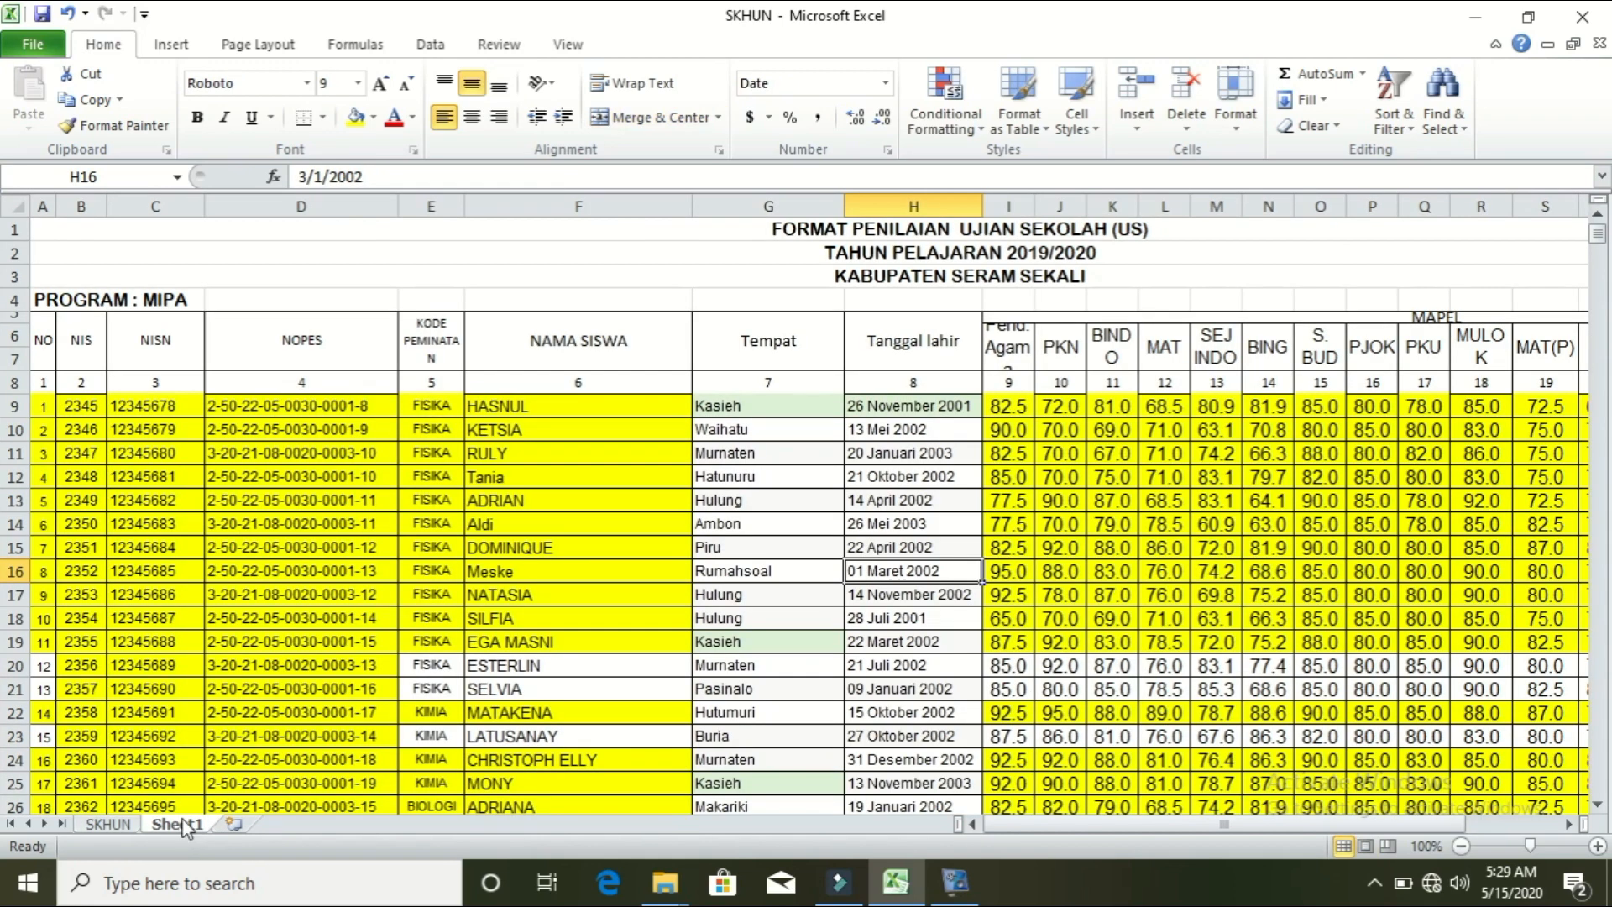